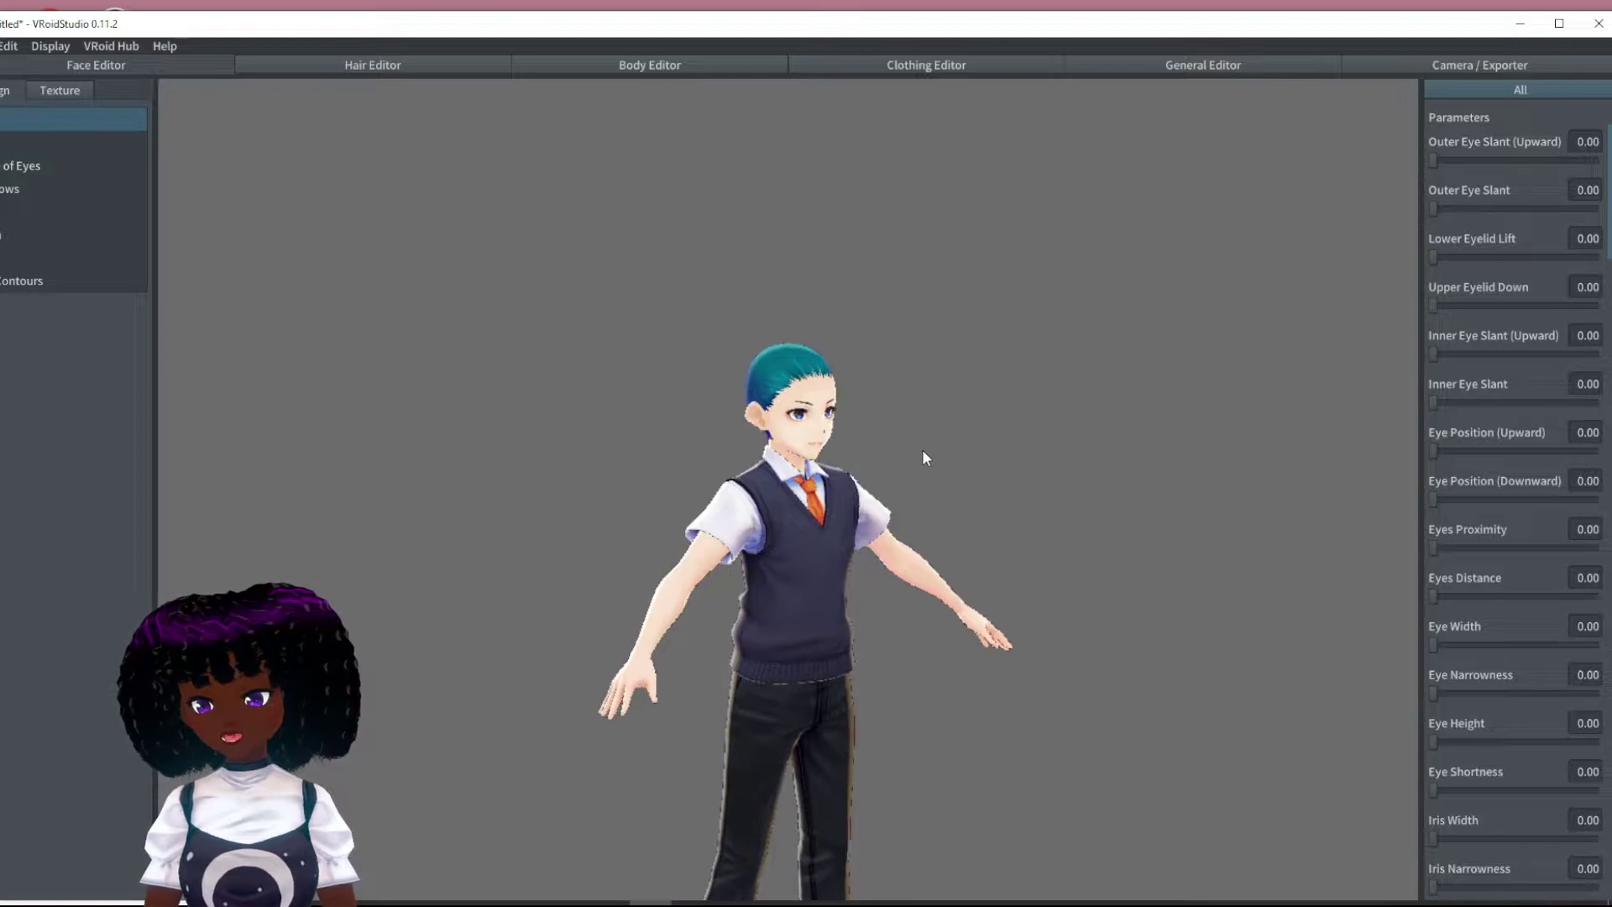
Step: Remove the character's uniform by switching the clothing preset to the unclothed model
left_click(914, 67)
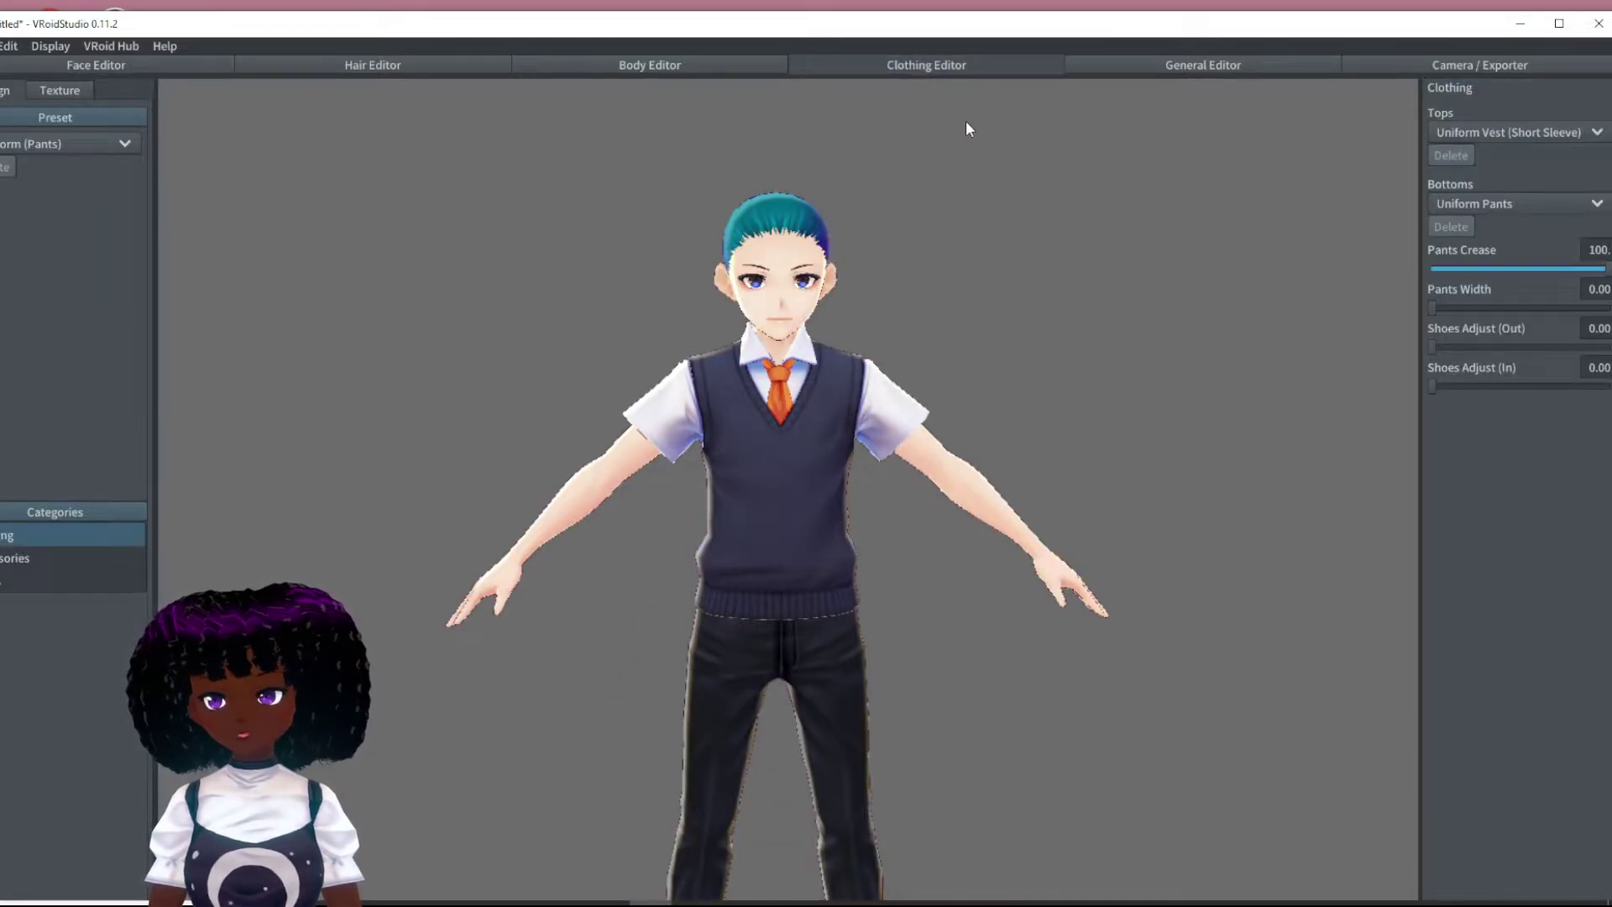
left_click(68, 87)
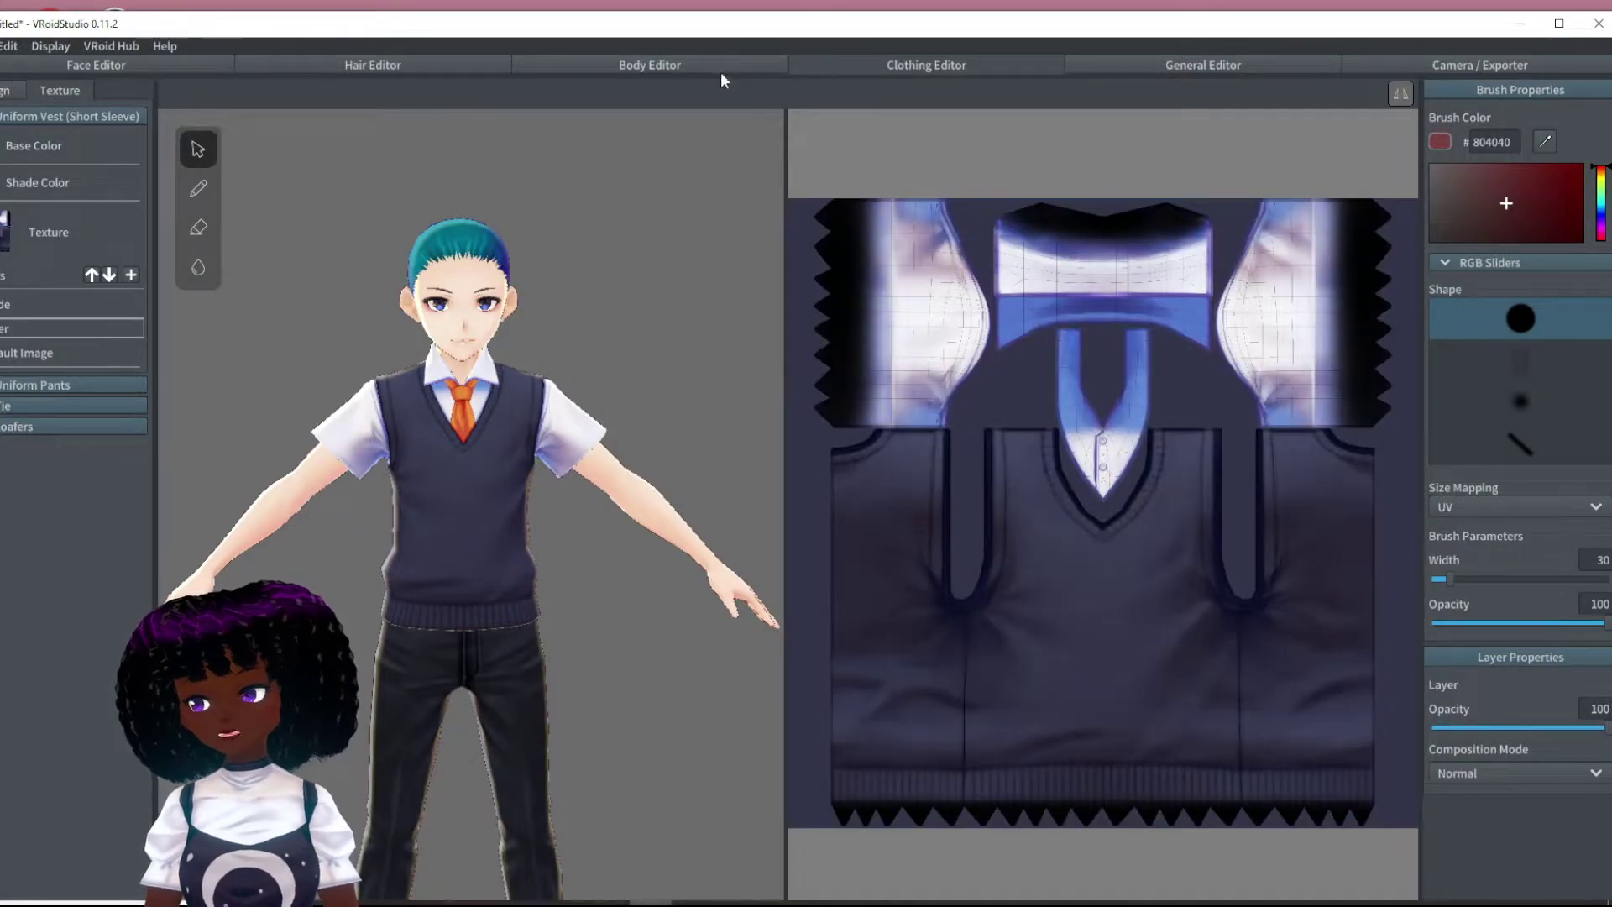
left_click(10, 90)
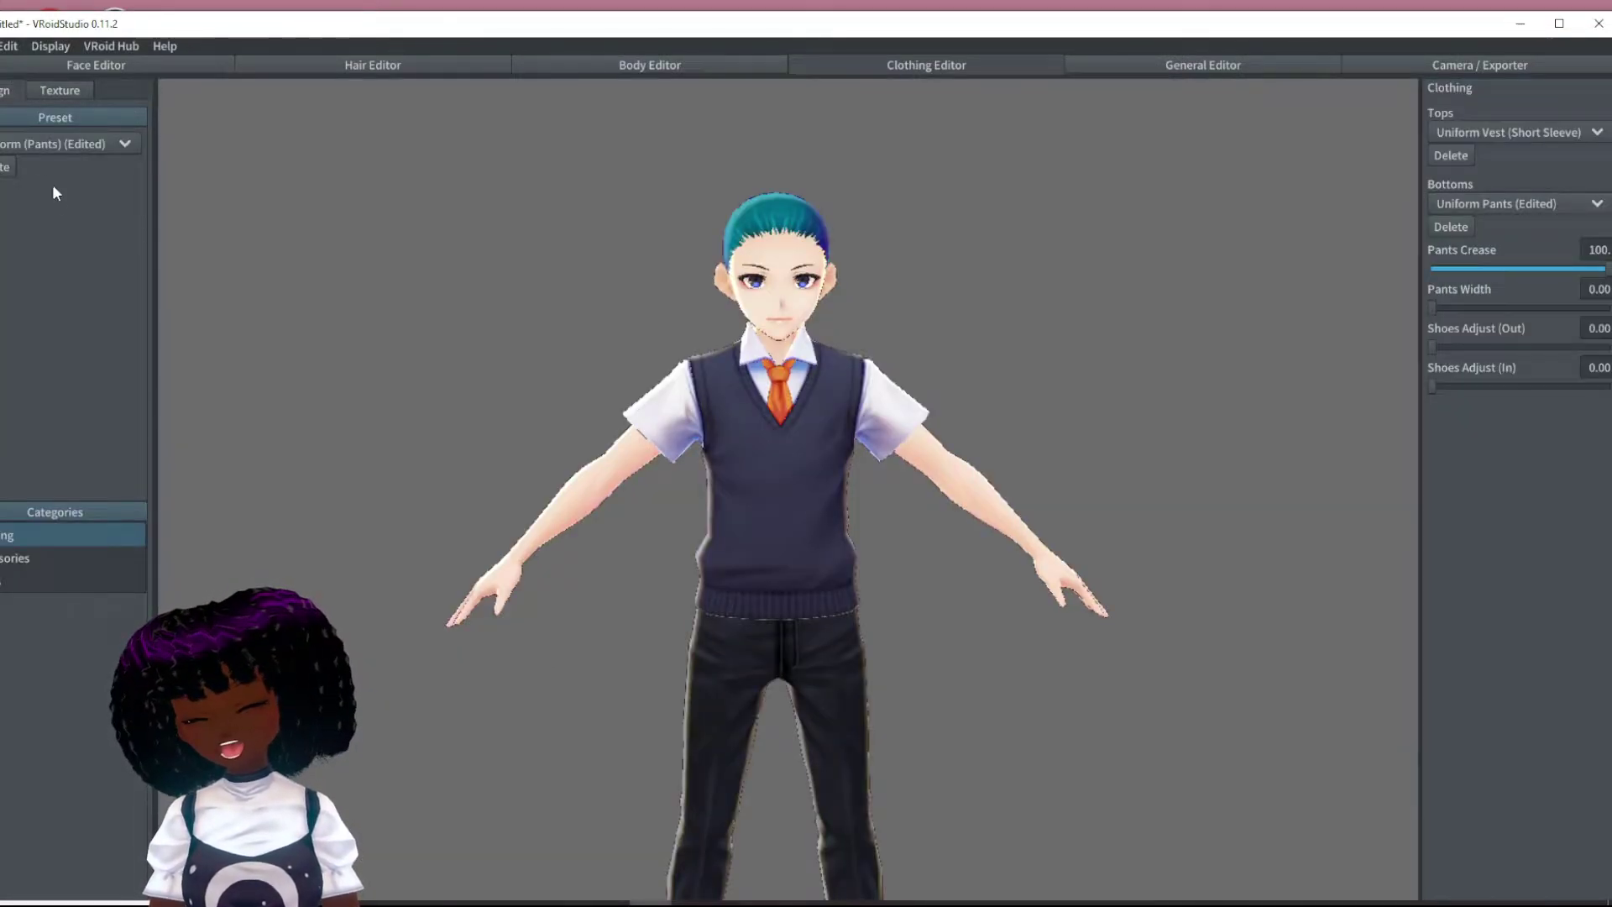
left_click(131, 142)
left_click(100, 166)
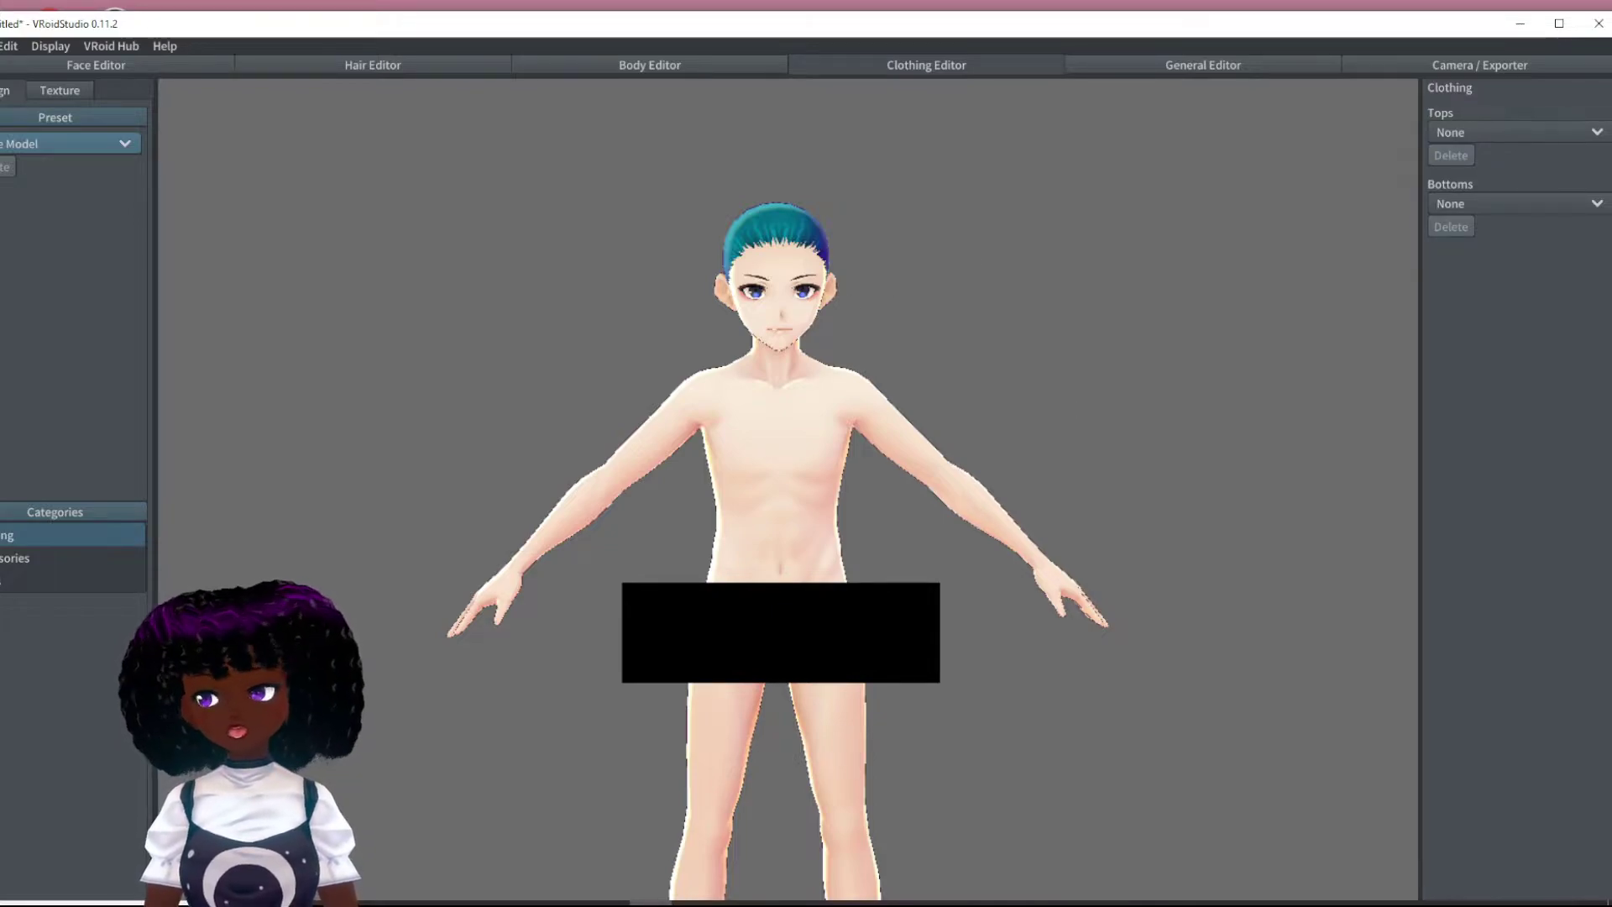
Step: Dress the character in the Hooded Sweatwear top and the Pants (Long Coat) bottoms
left_click(1554, 132)
scroll(1515, 282, "down", 4)
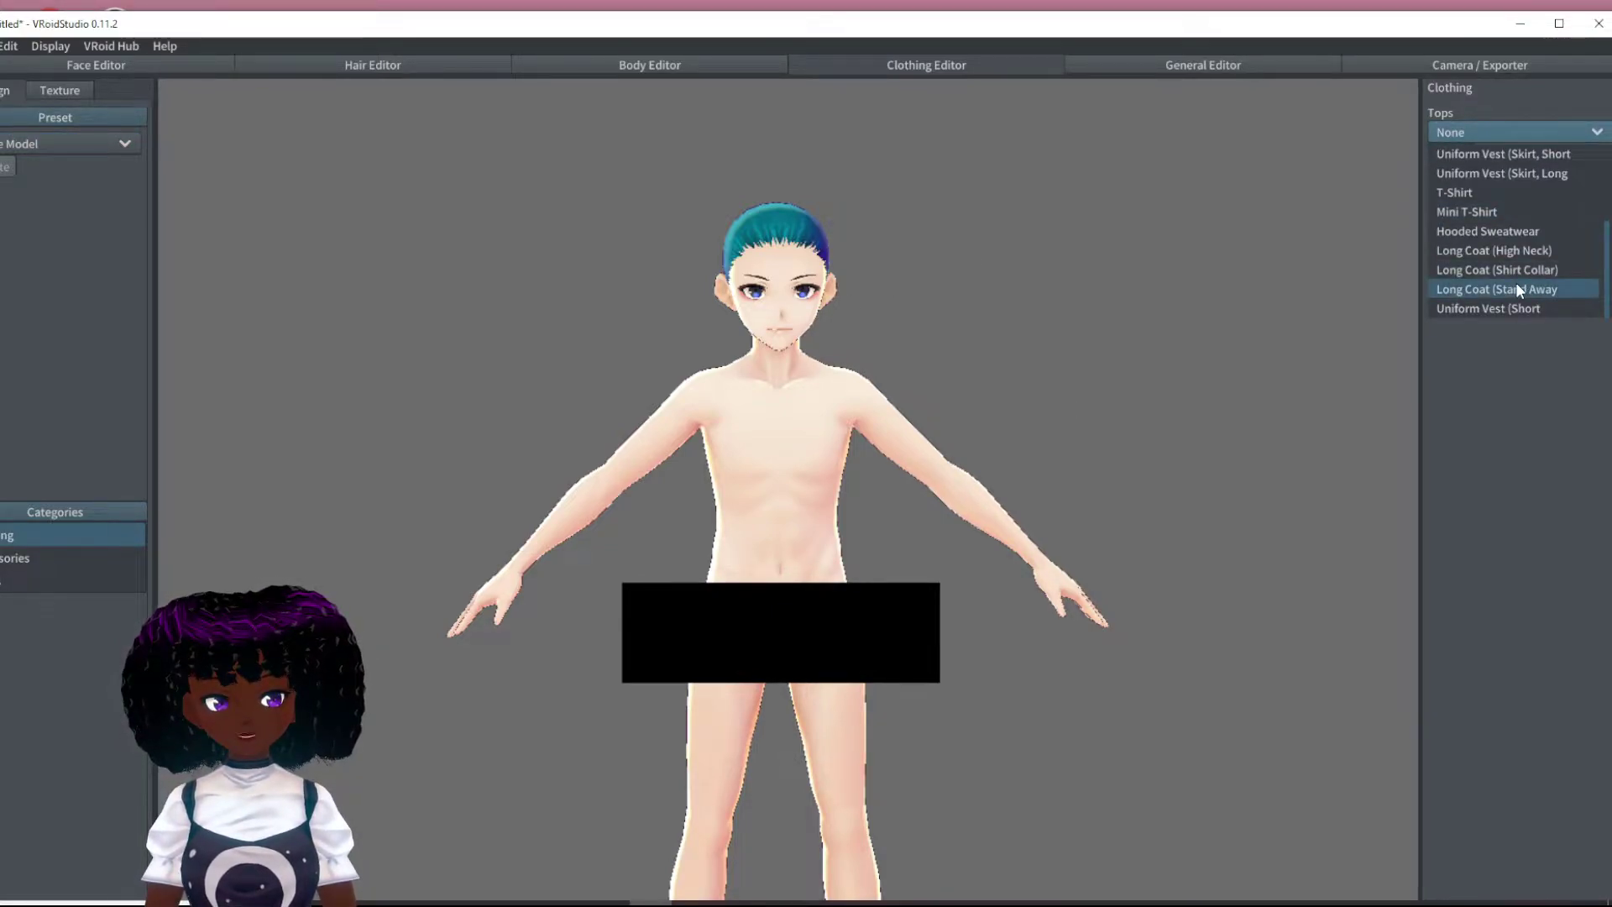
left_click(1534, 228)
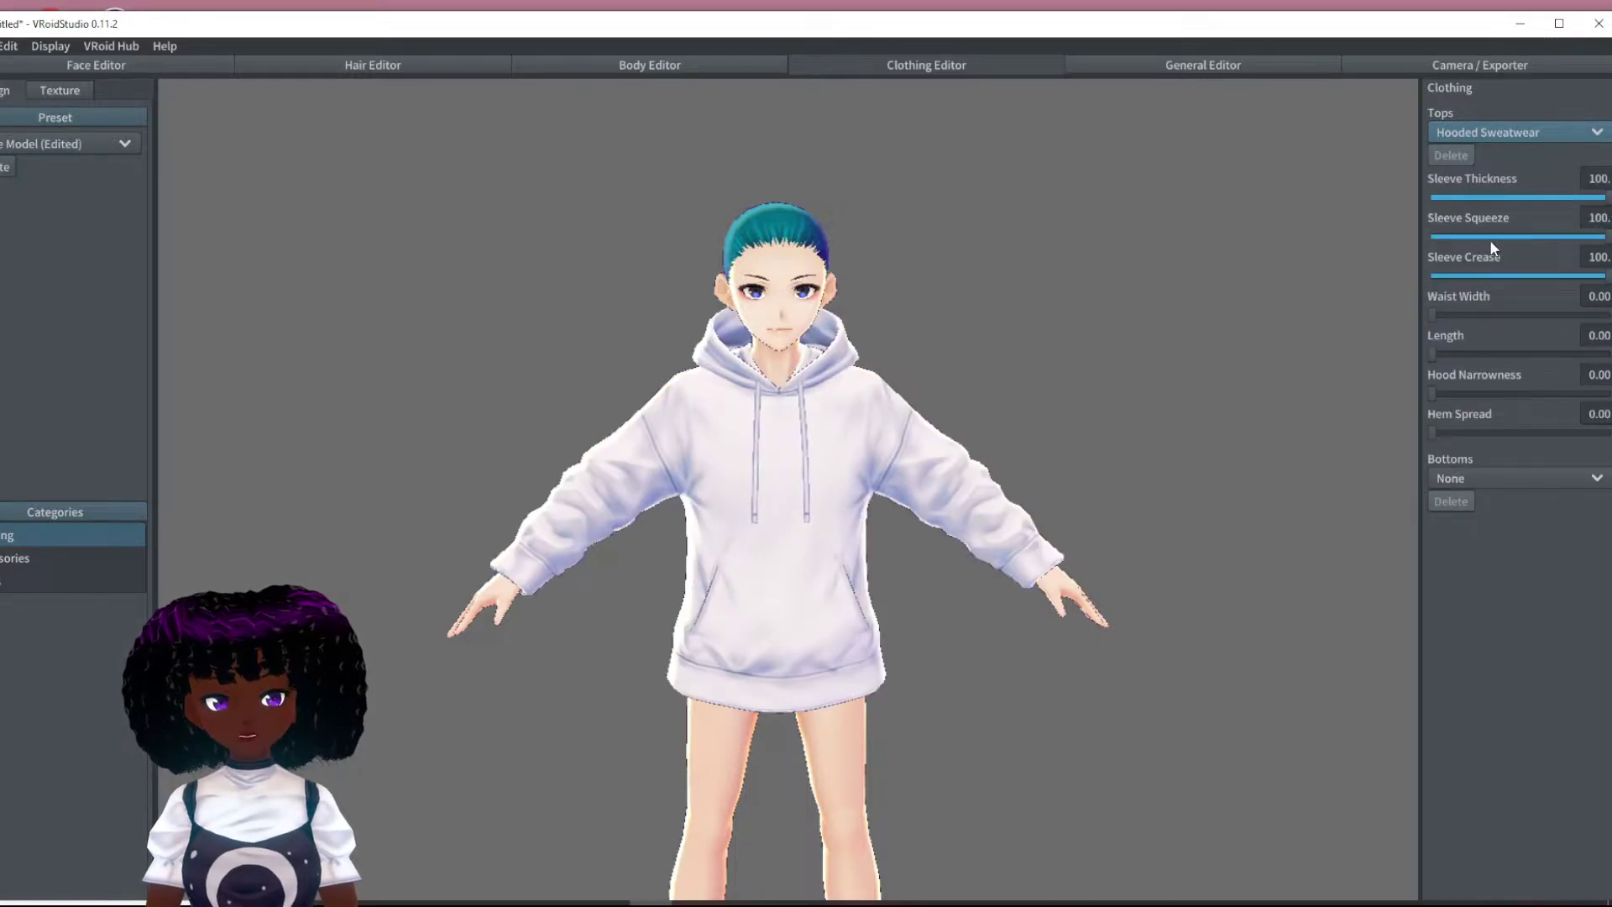
left_click(1551, 133)
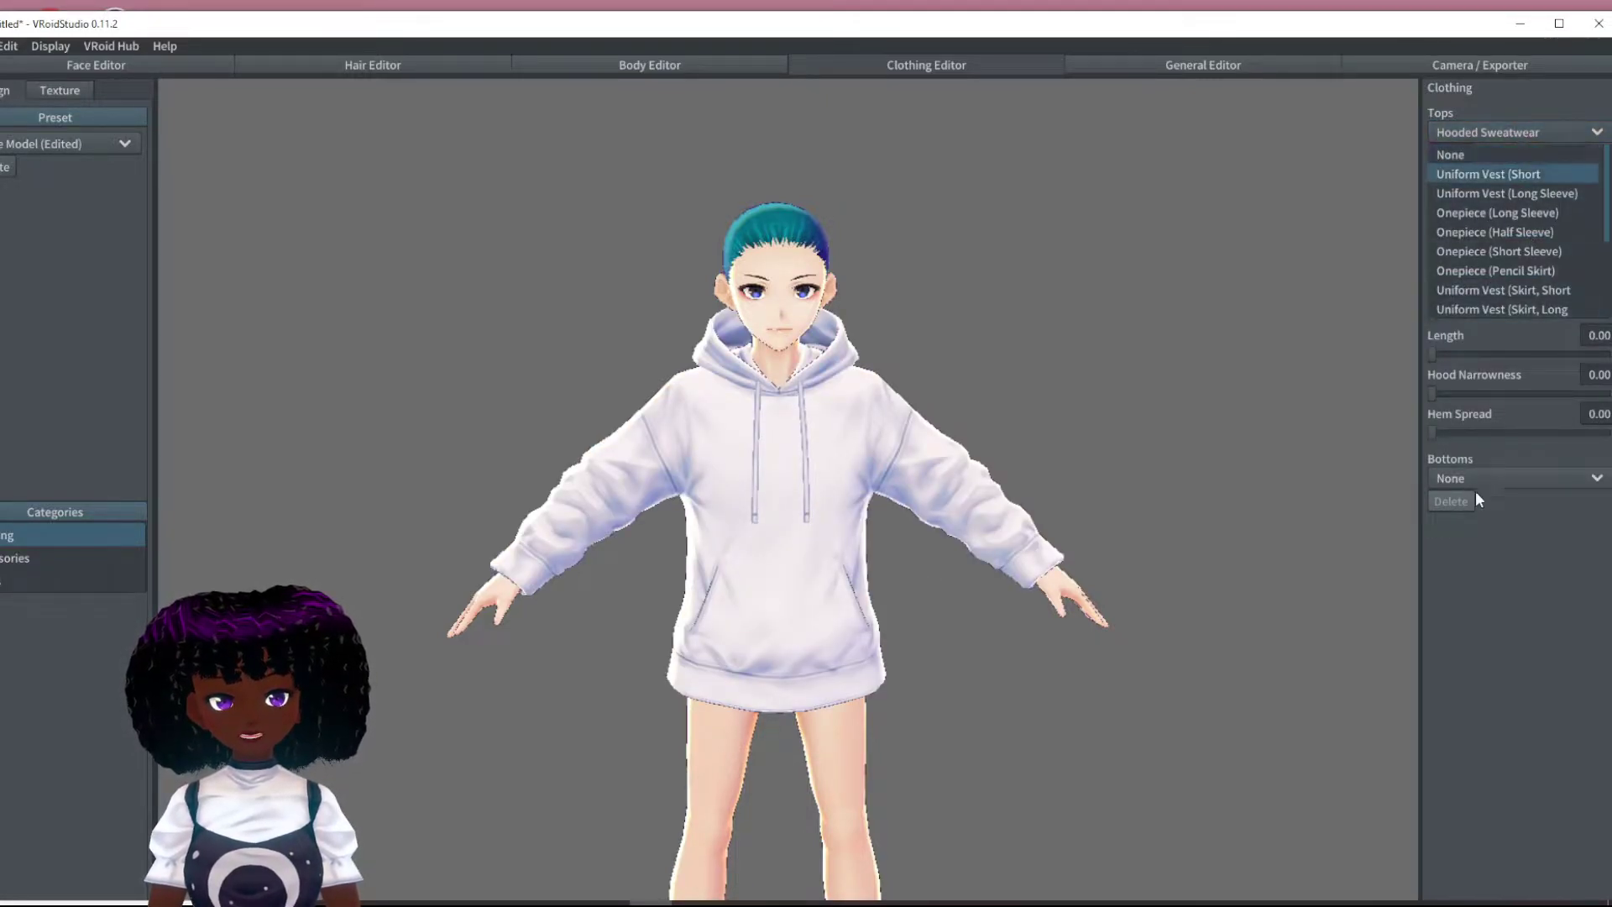
left_click(1534, 531)
left_click(1505, 476)
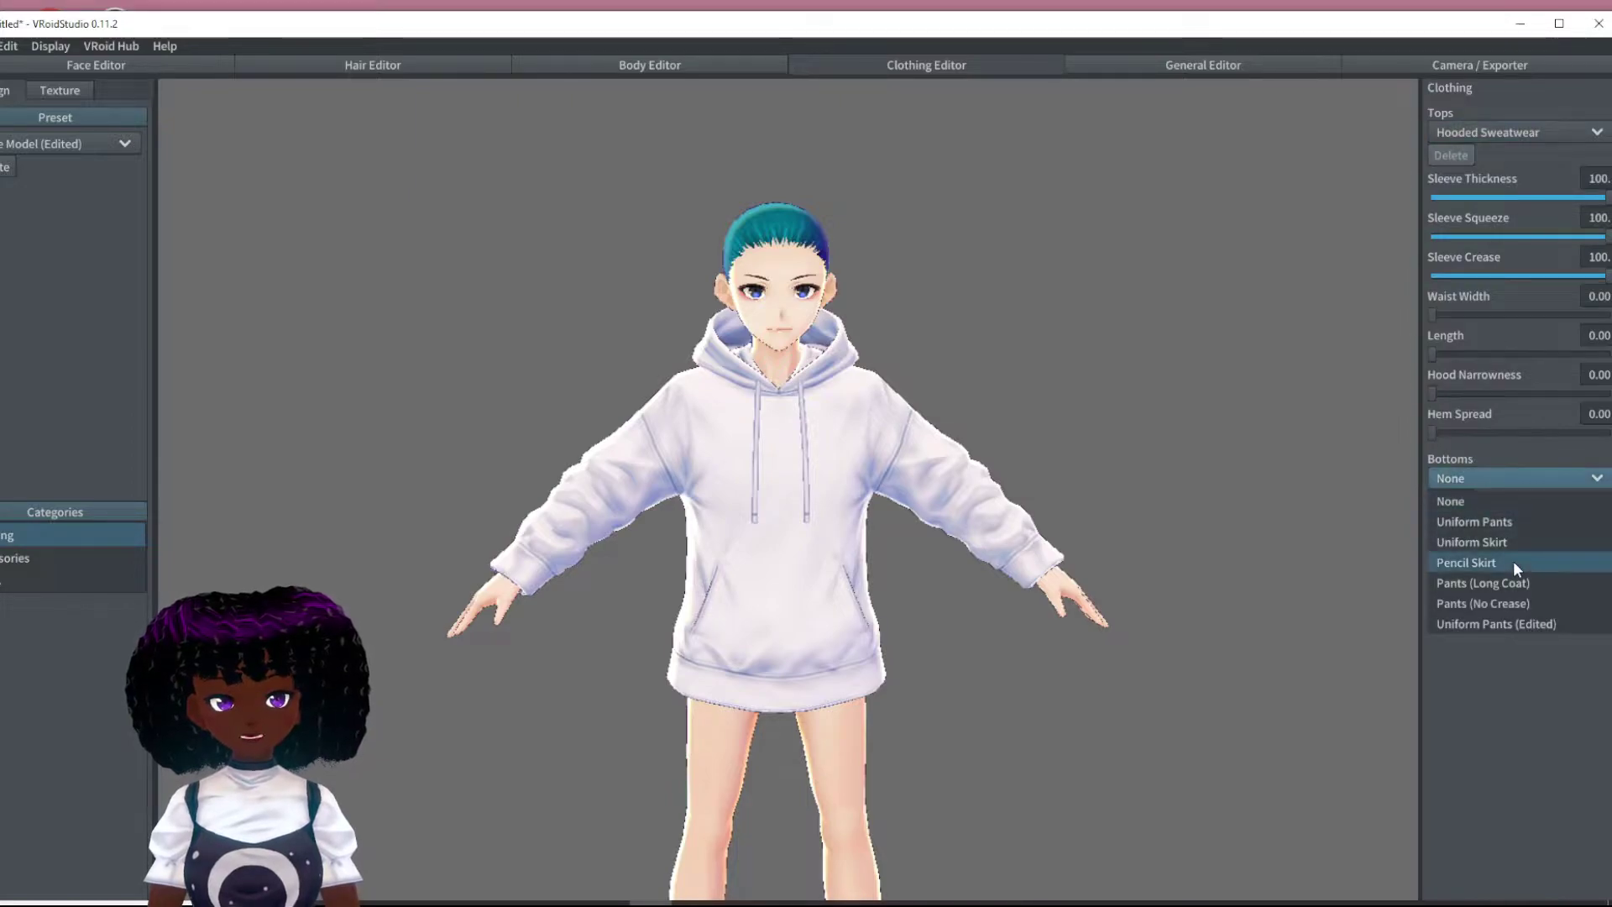
left_click(1520, 581)
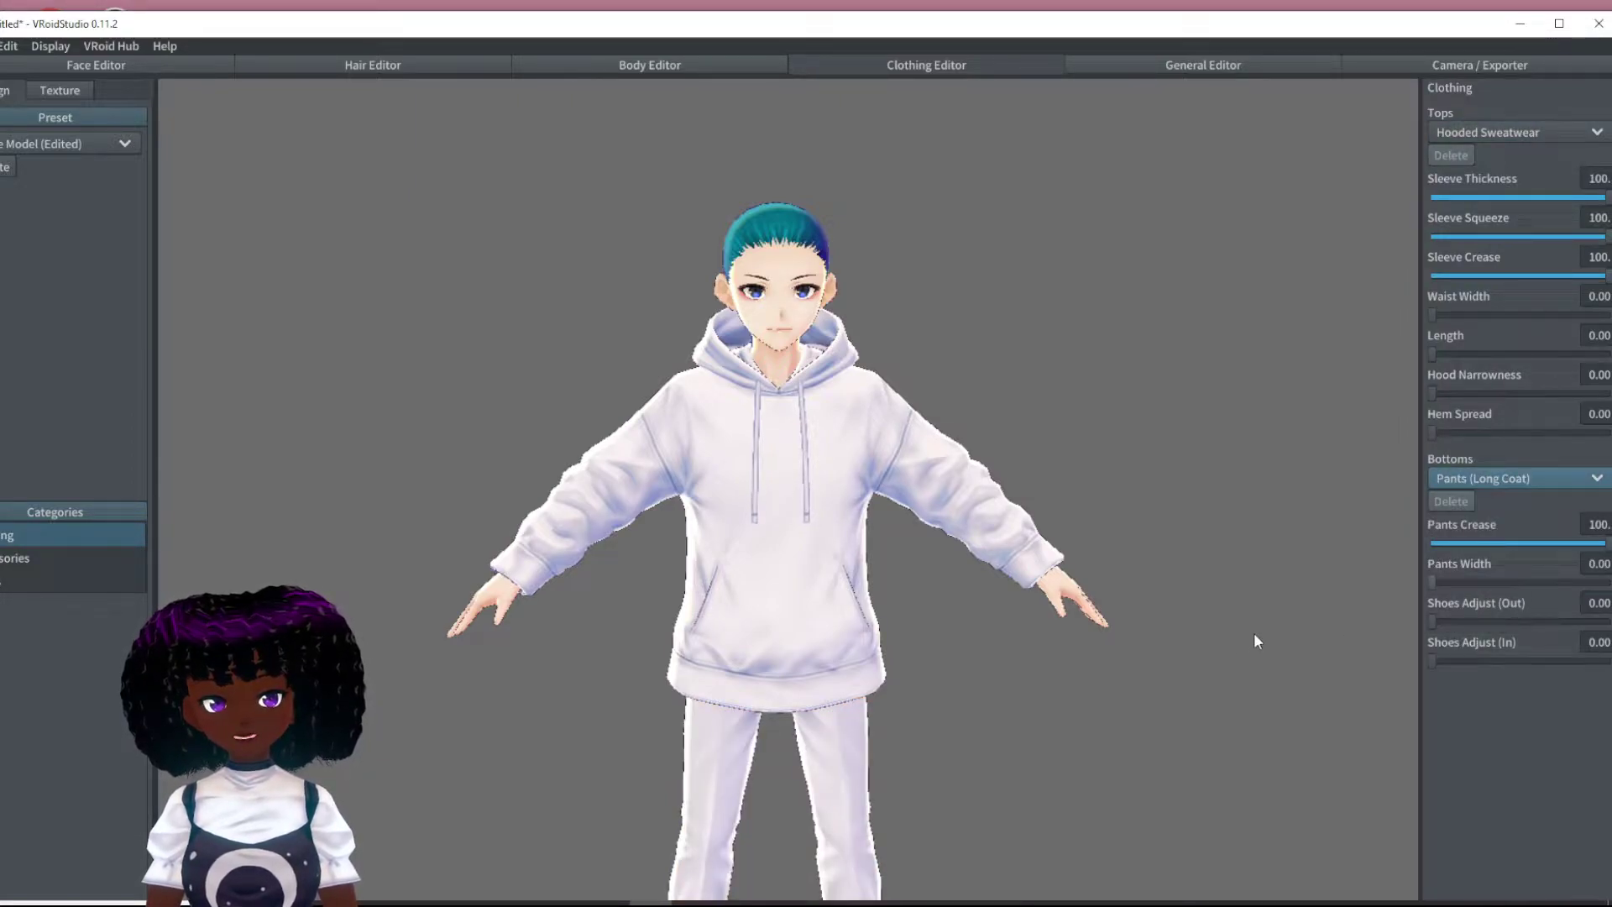
left_click_drag(1272, 747, 1204, 710)
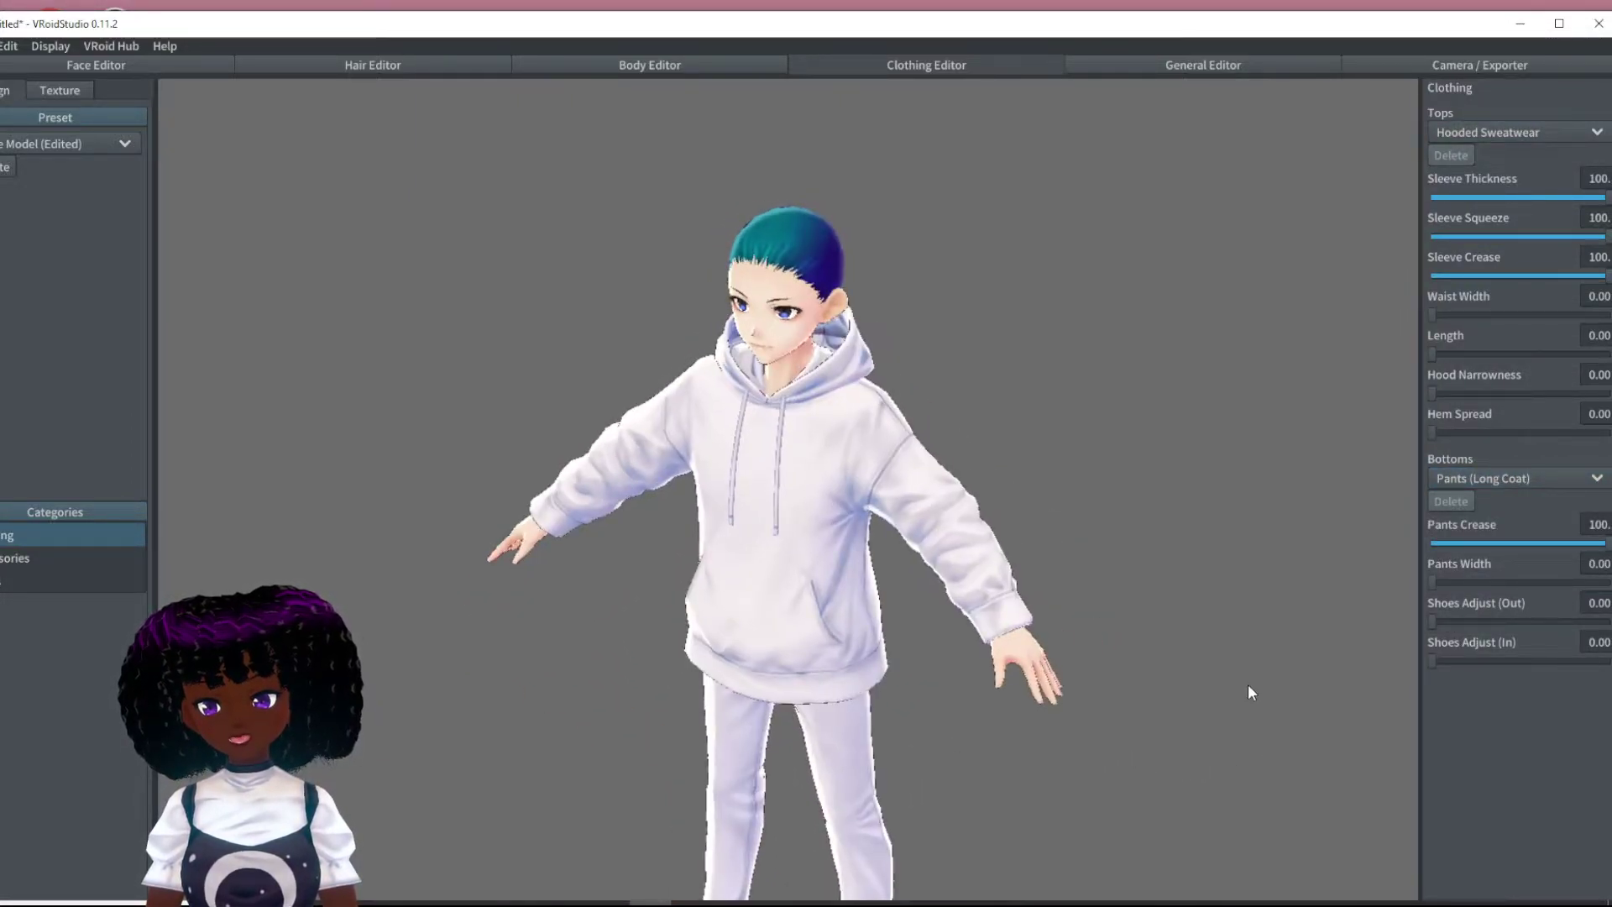
Step: Open the Face Skin texture for editing in the face editor and select its paint layer
left_click(119, 64)
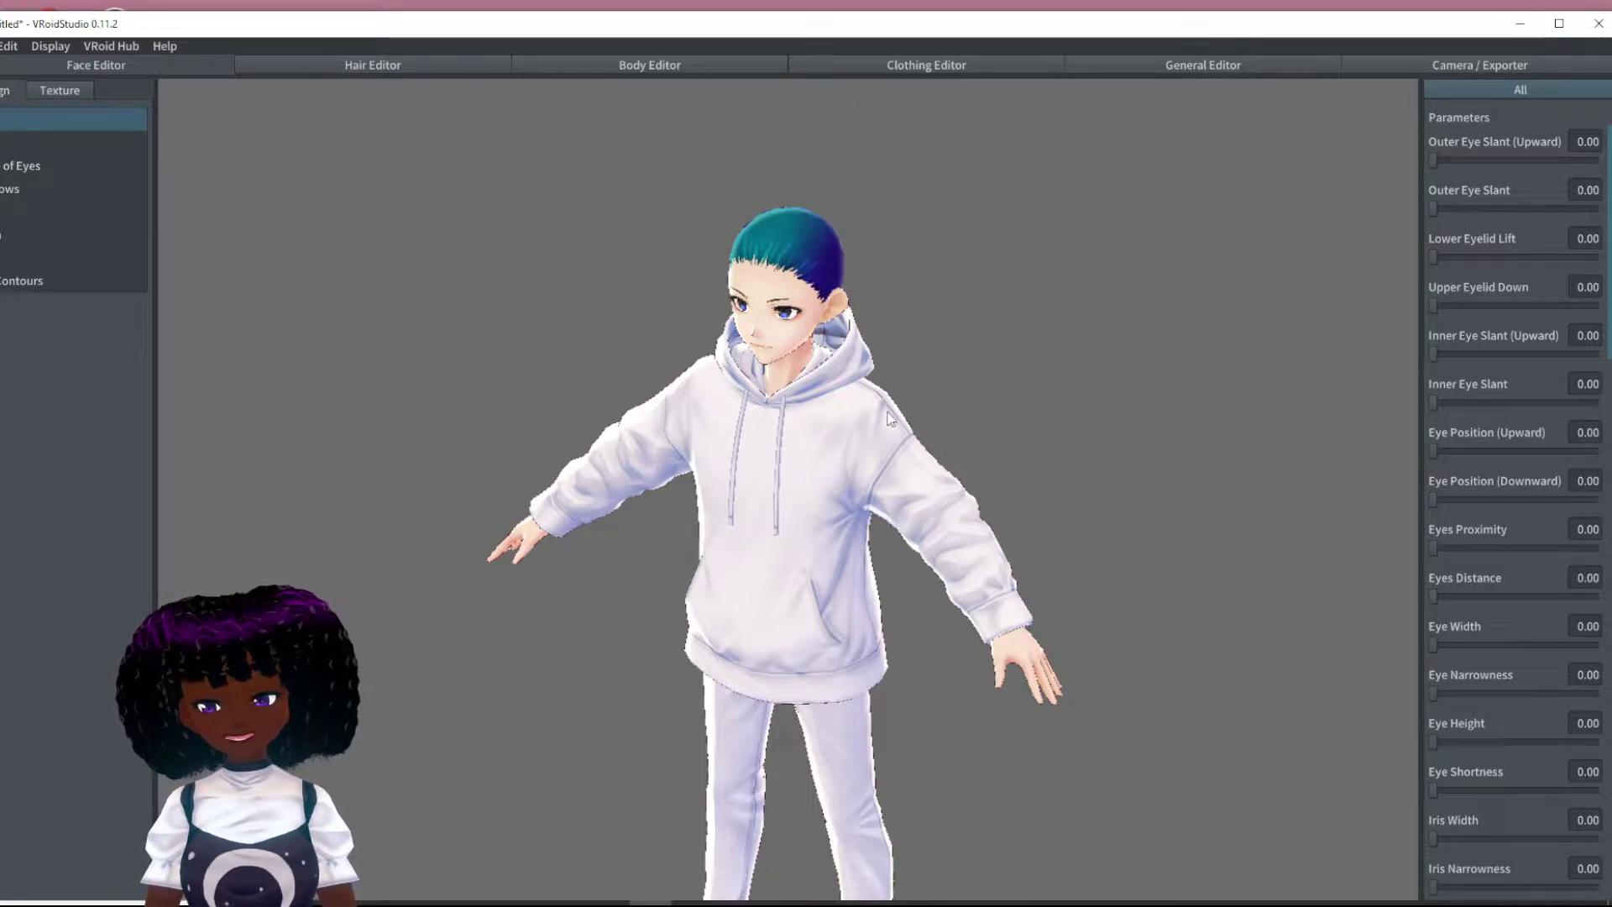
left_click_drag(527, 243, 575, 242)
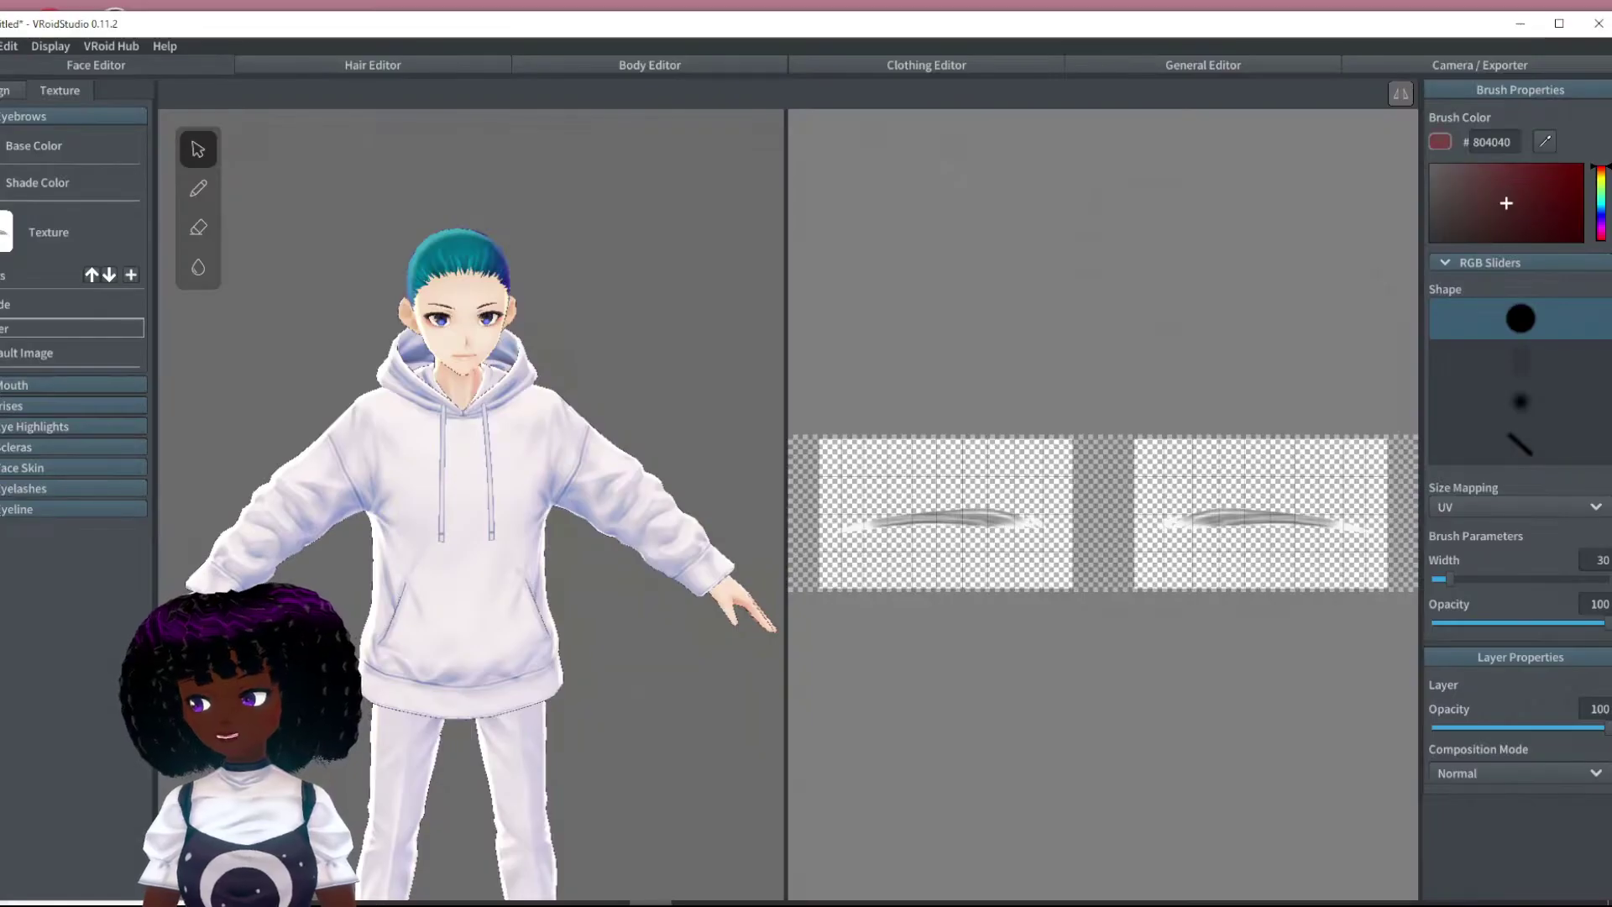
left_click(5, 471)
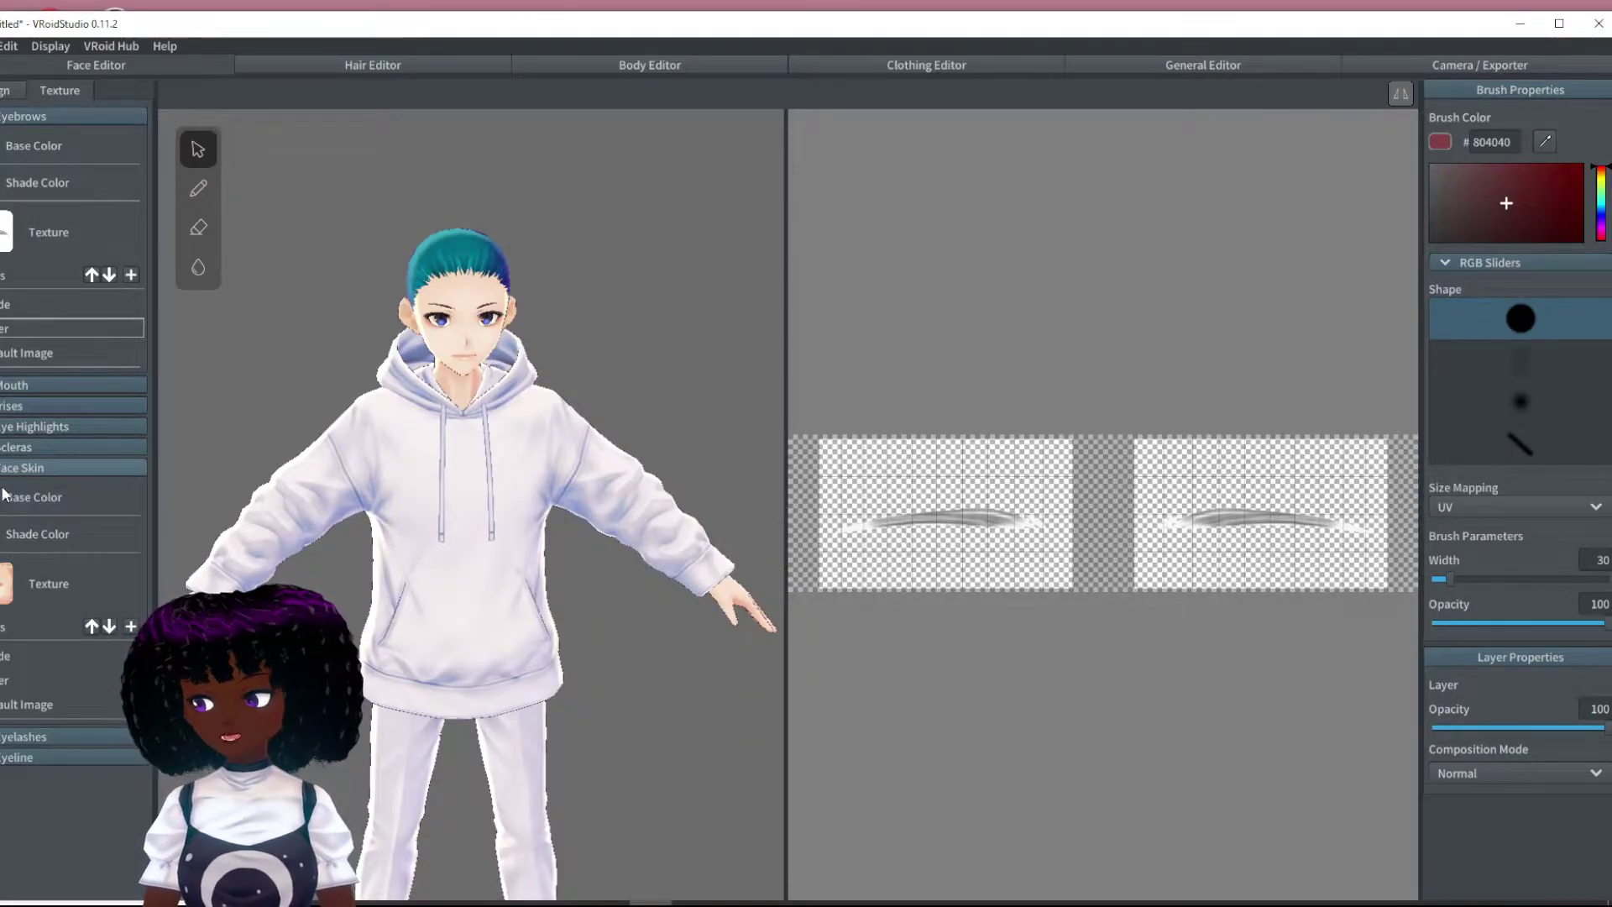
left_click(23, 707)
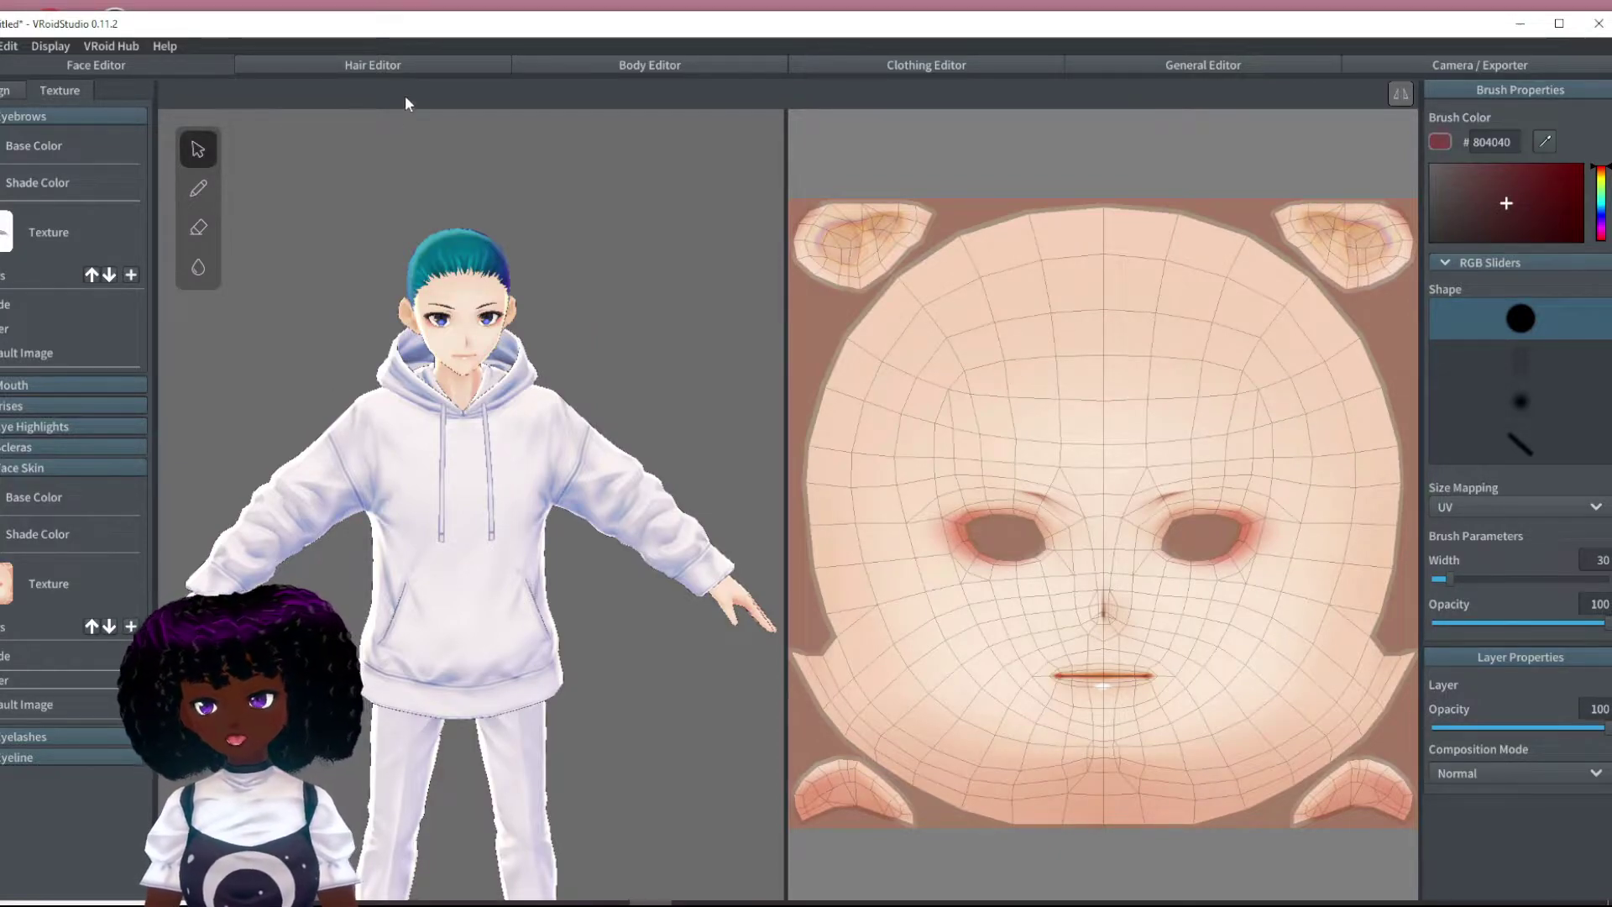
left_click_drag(307, 25, 347, 16)
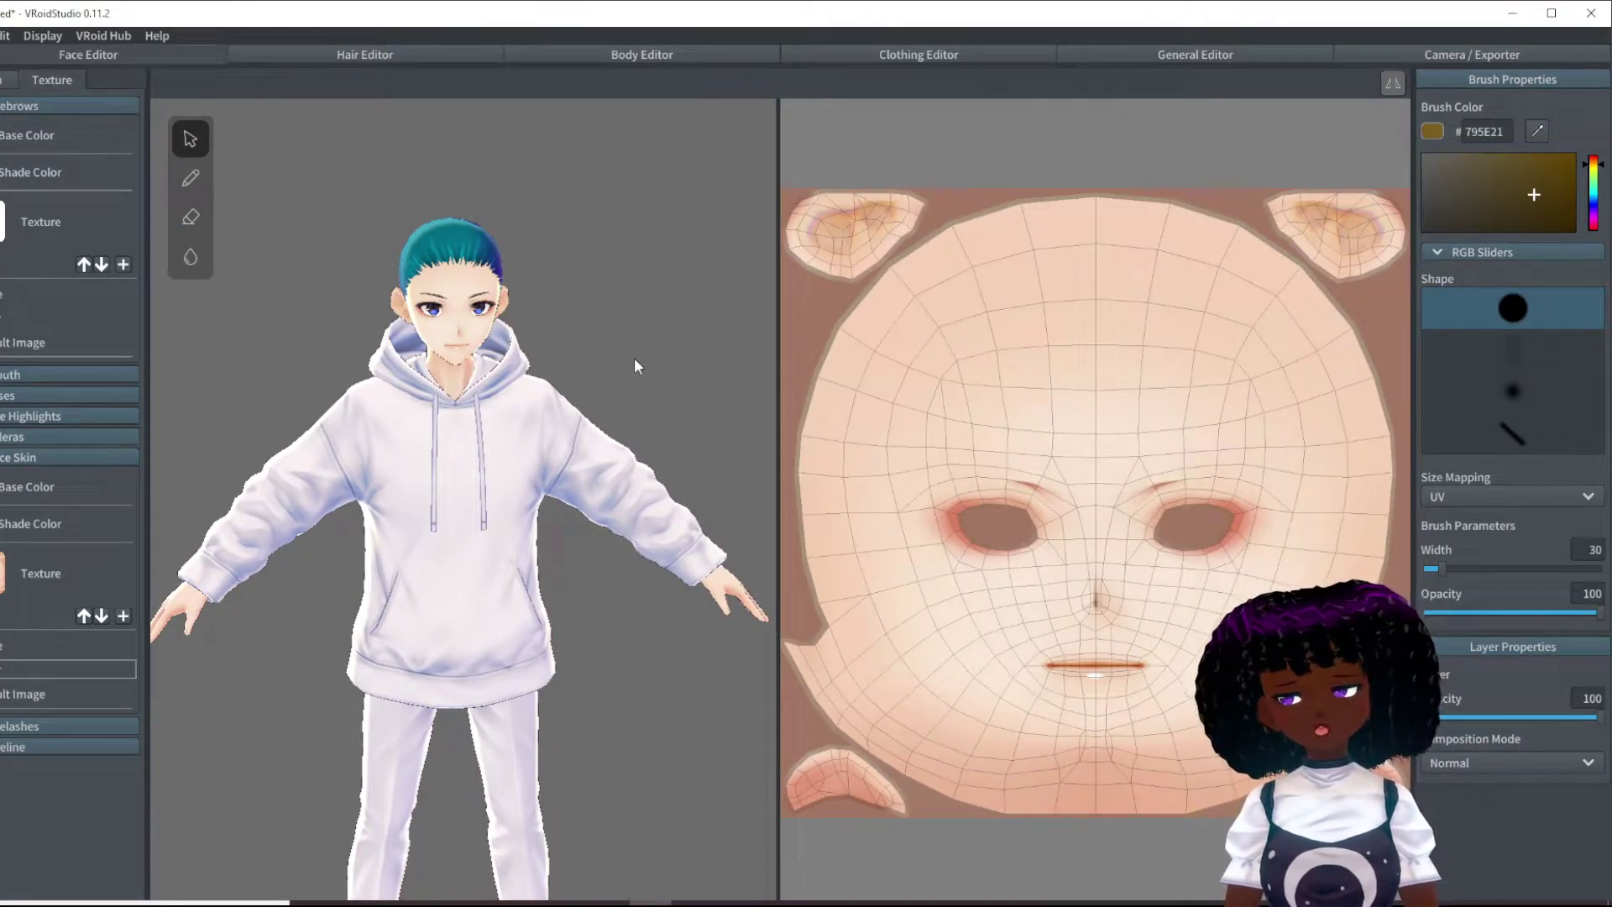
Step: Import the "colour palete" image into the Face Skin layer and sample its brown 93623A as the brush color
right_click(37, 663)
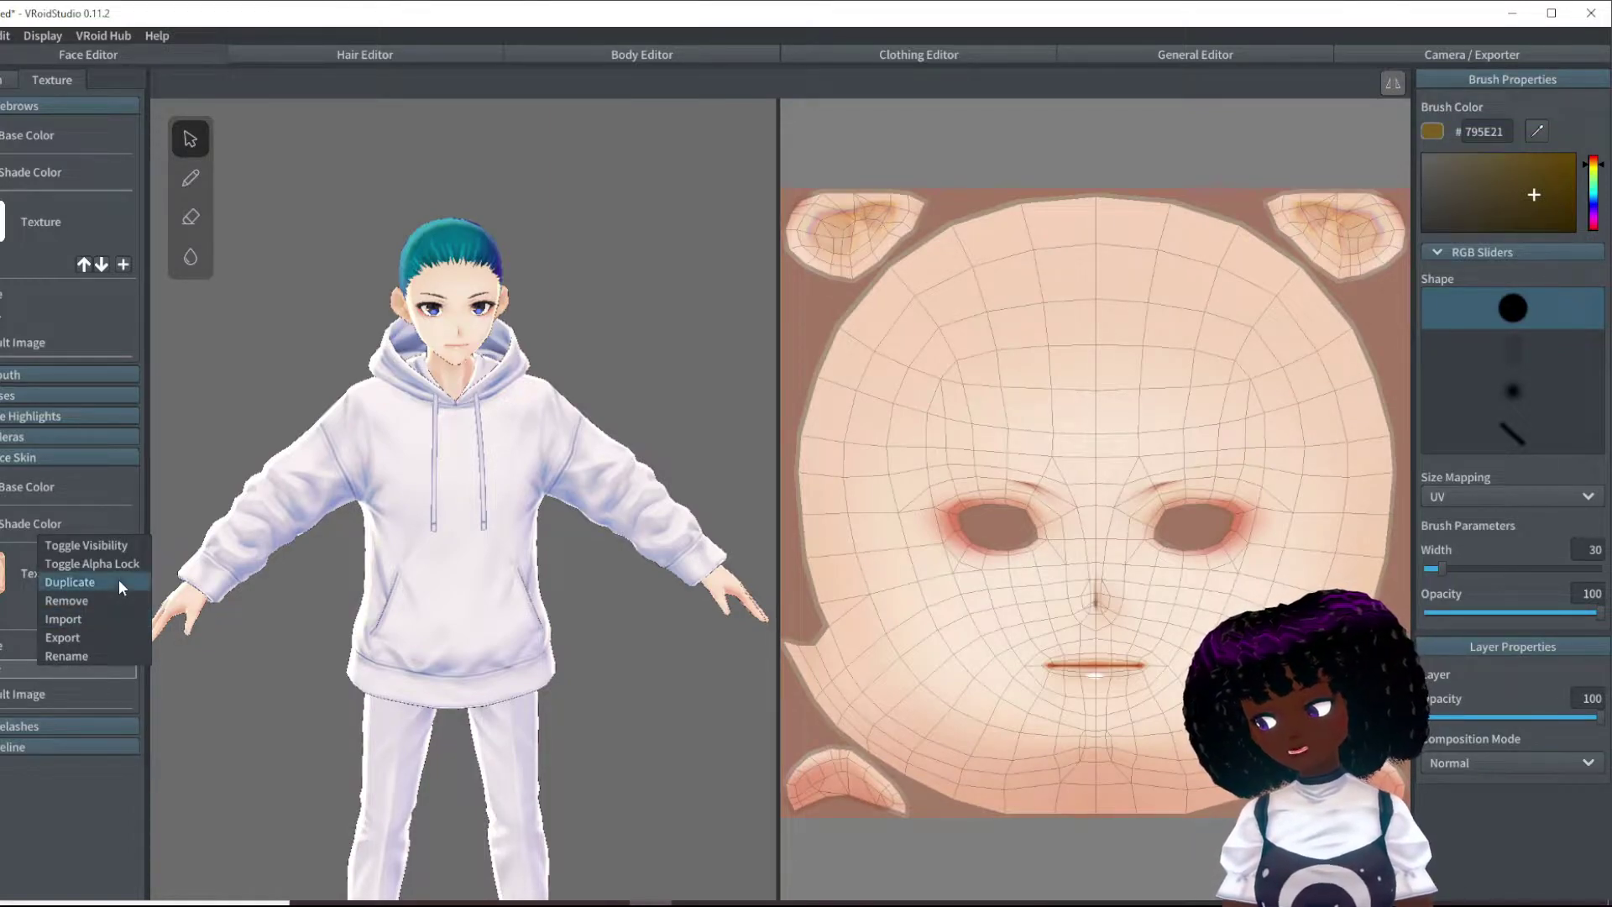
left_click(83, 618)
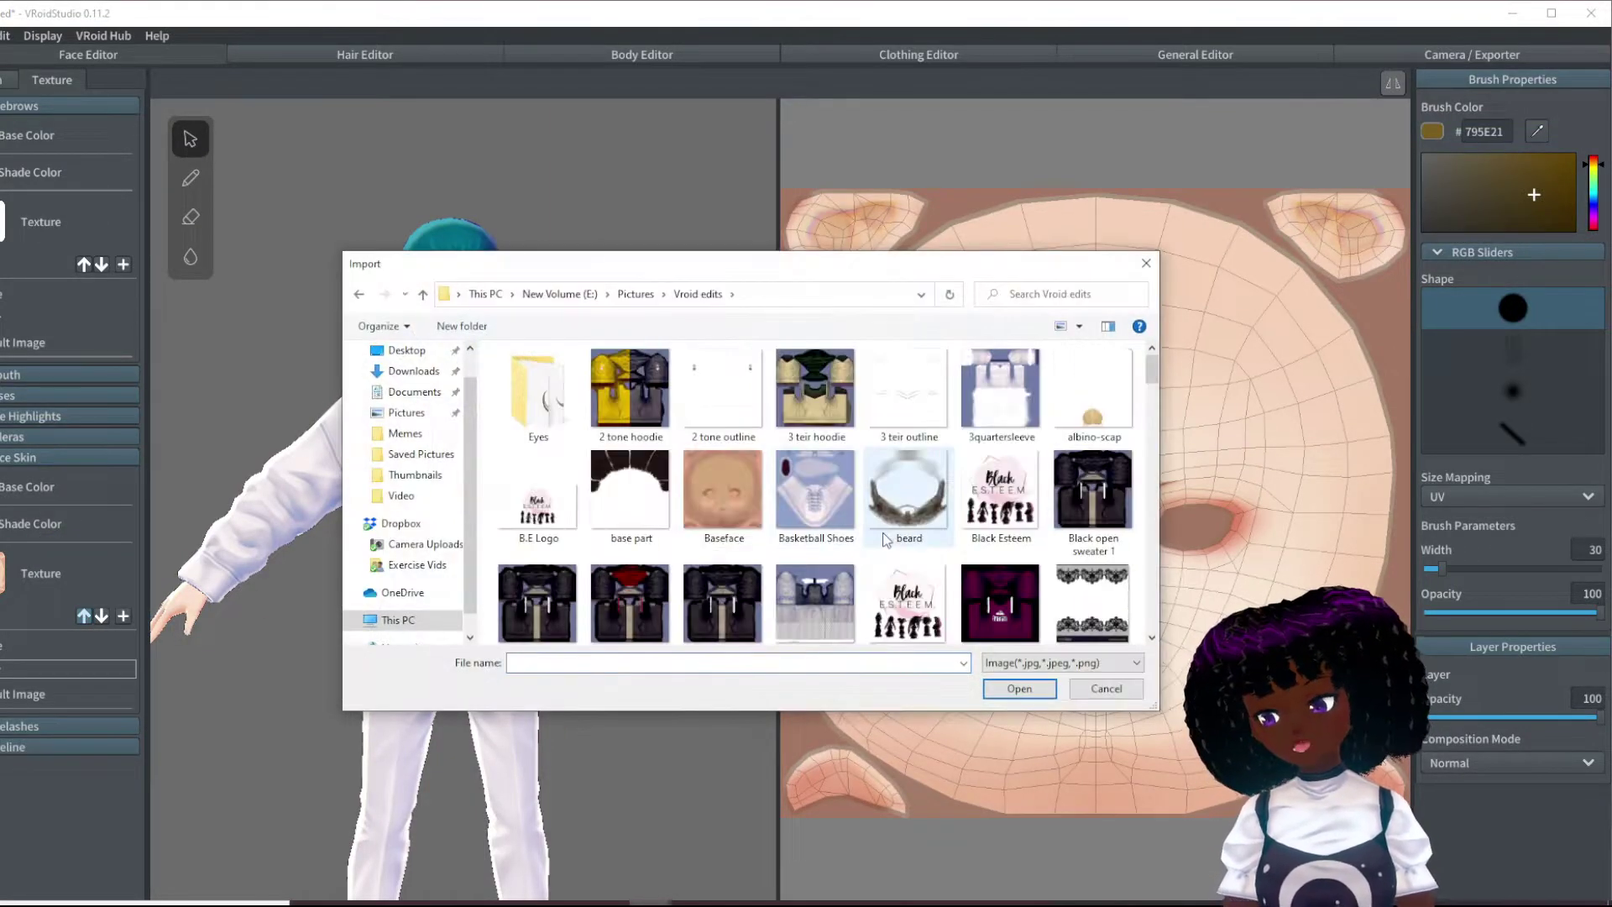
scroll(913, 529, "down", 5)
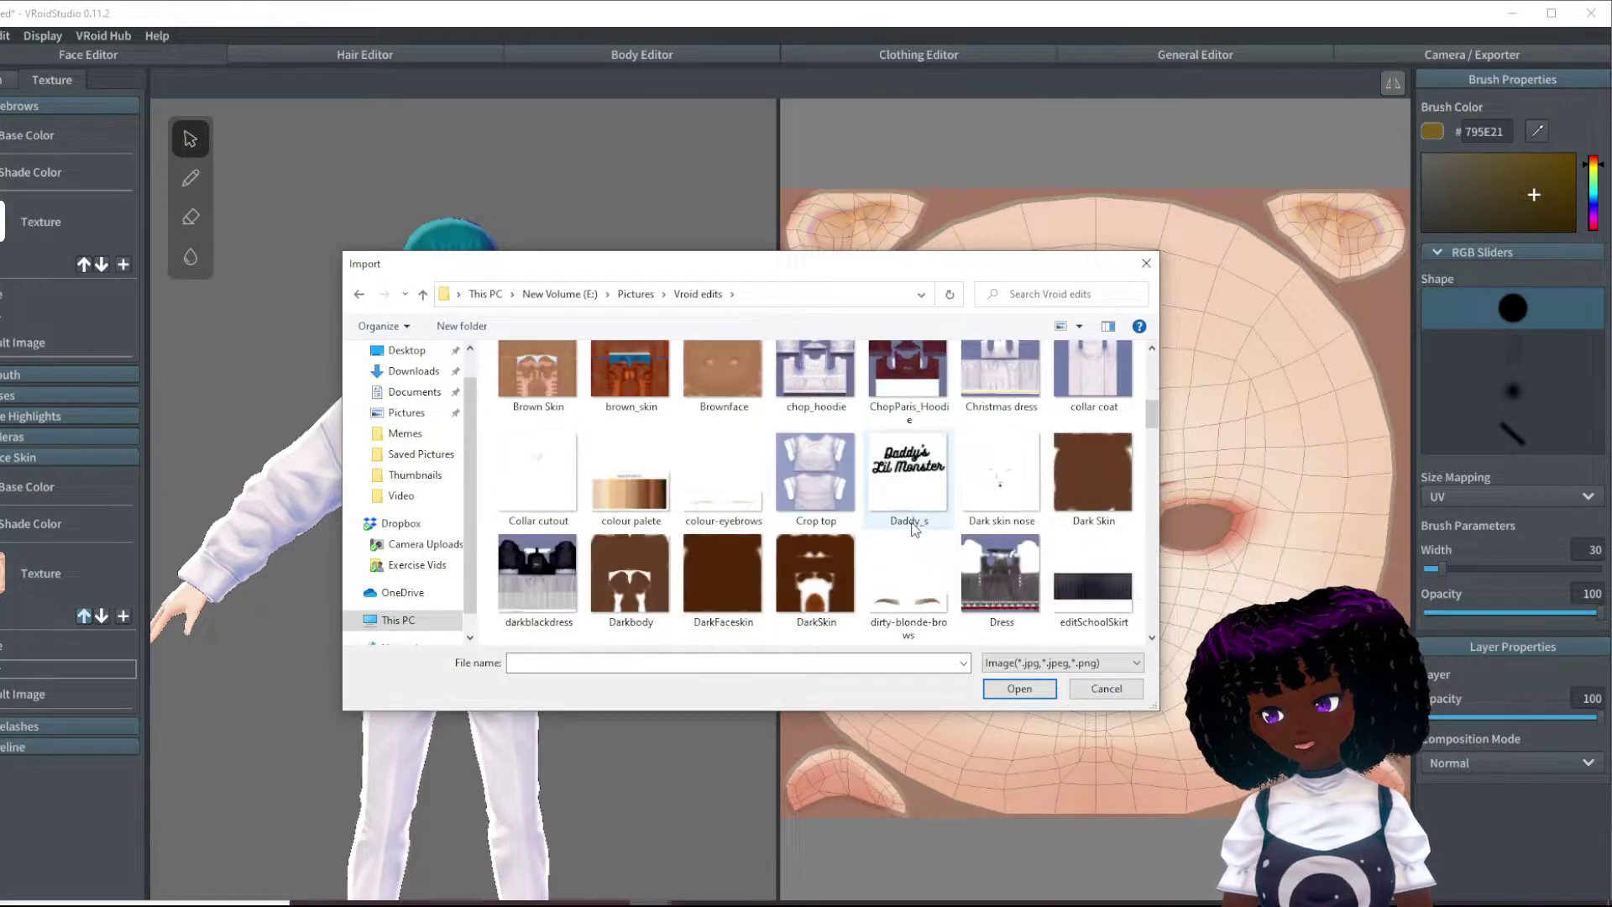
left_click(624, 502)
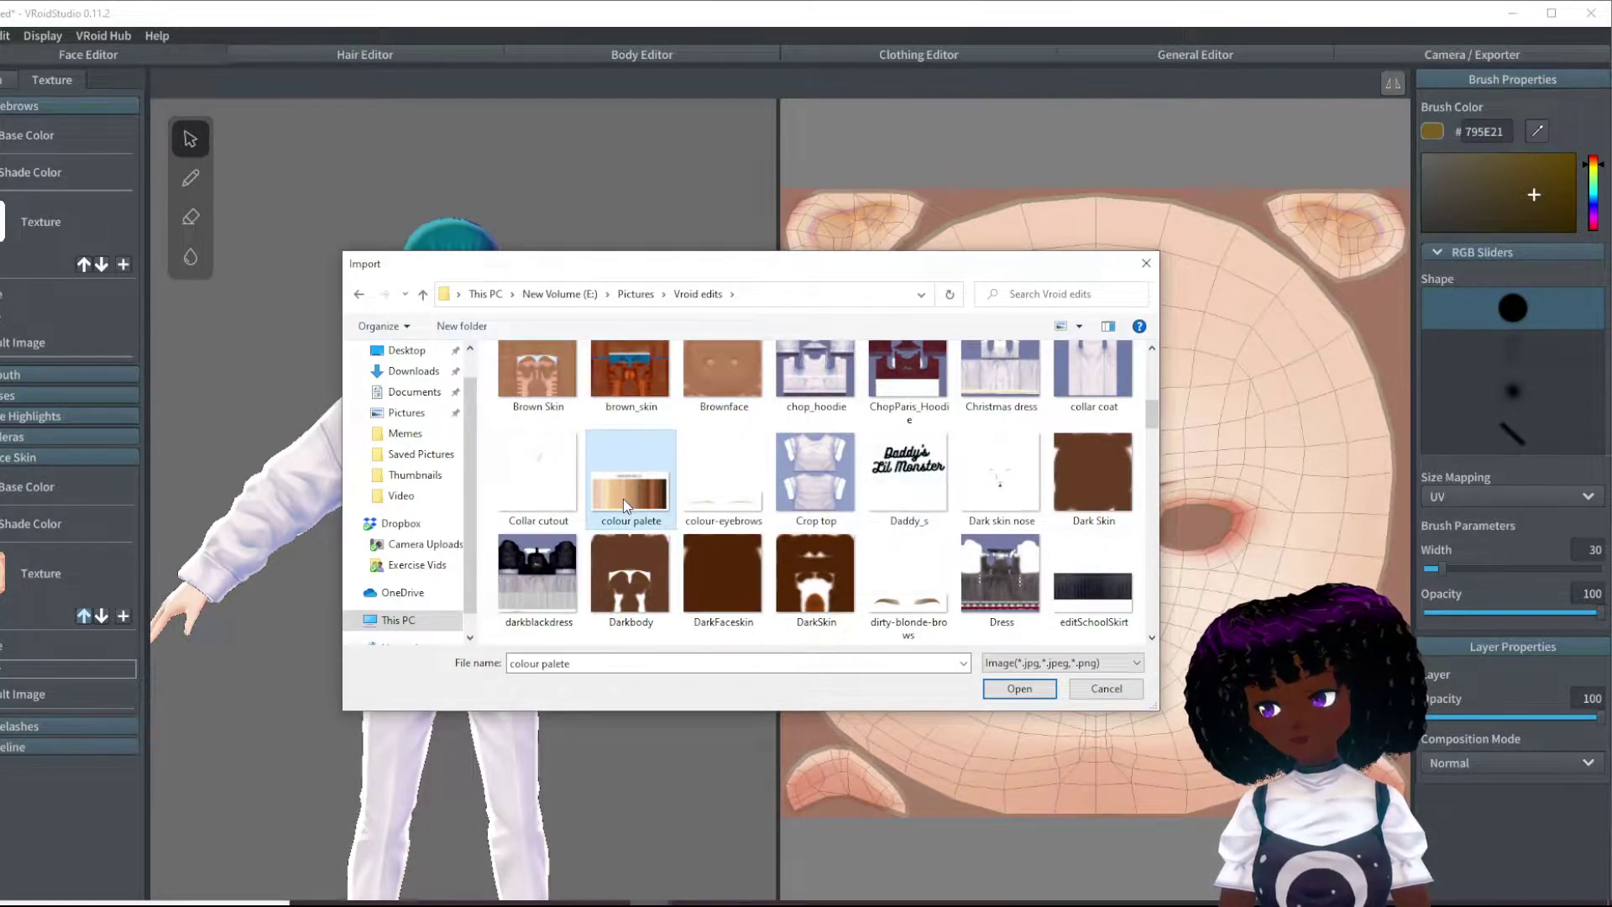
left_click(1033, 691)
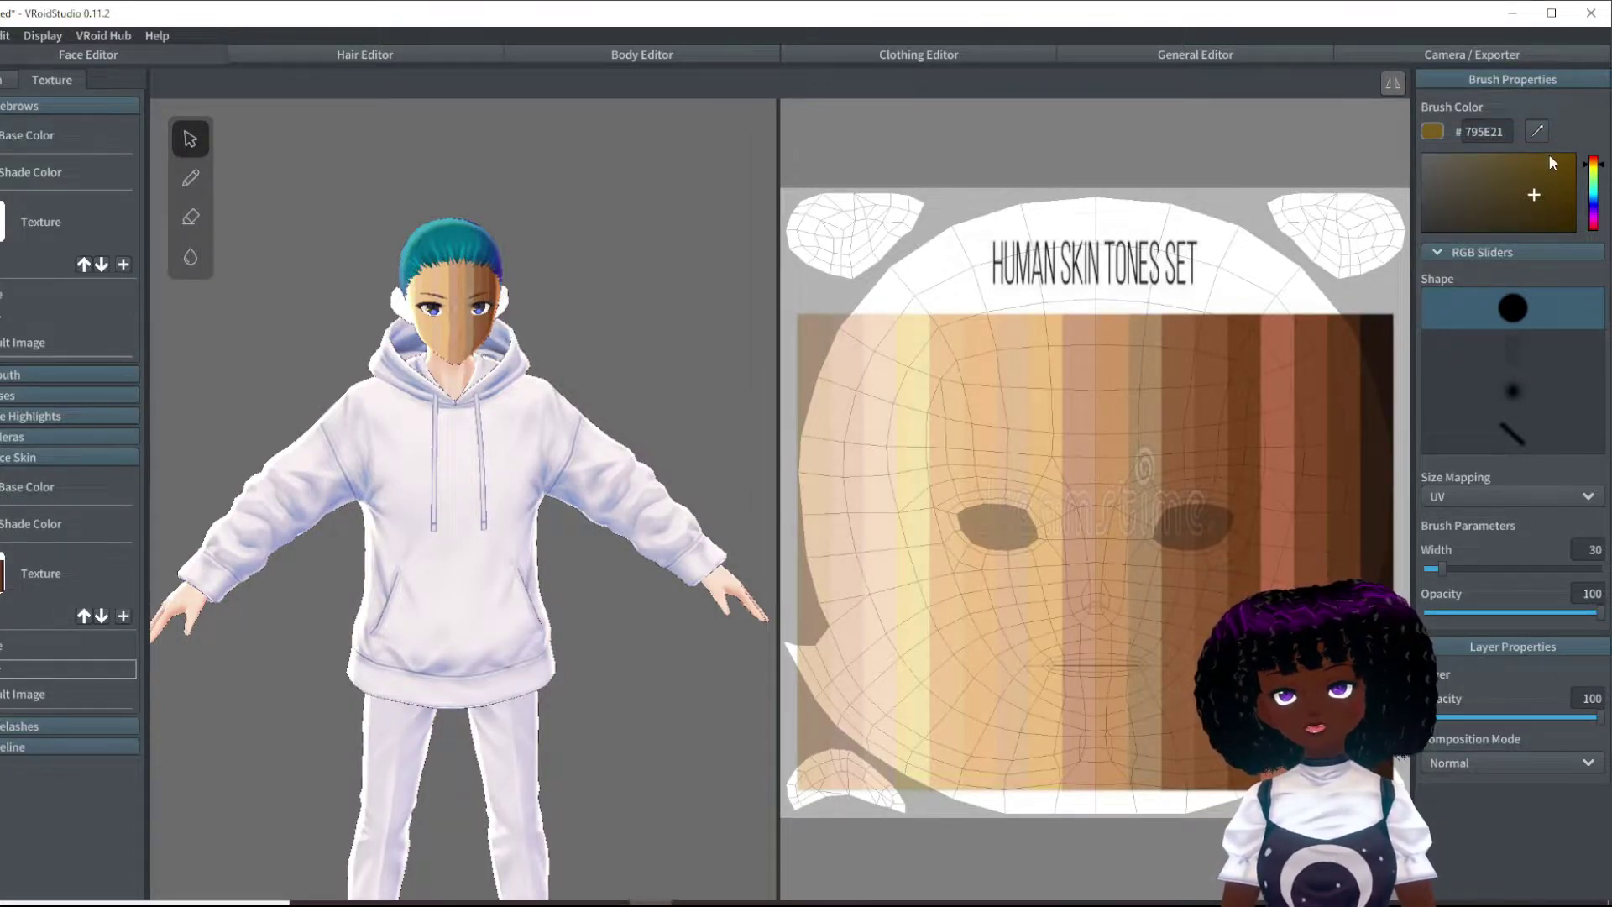
left_click(1536, 131)
left_click(1156, 364)
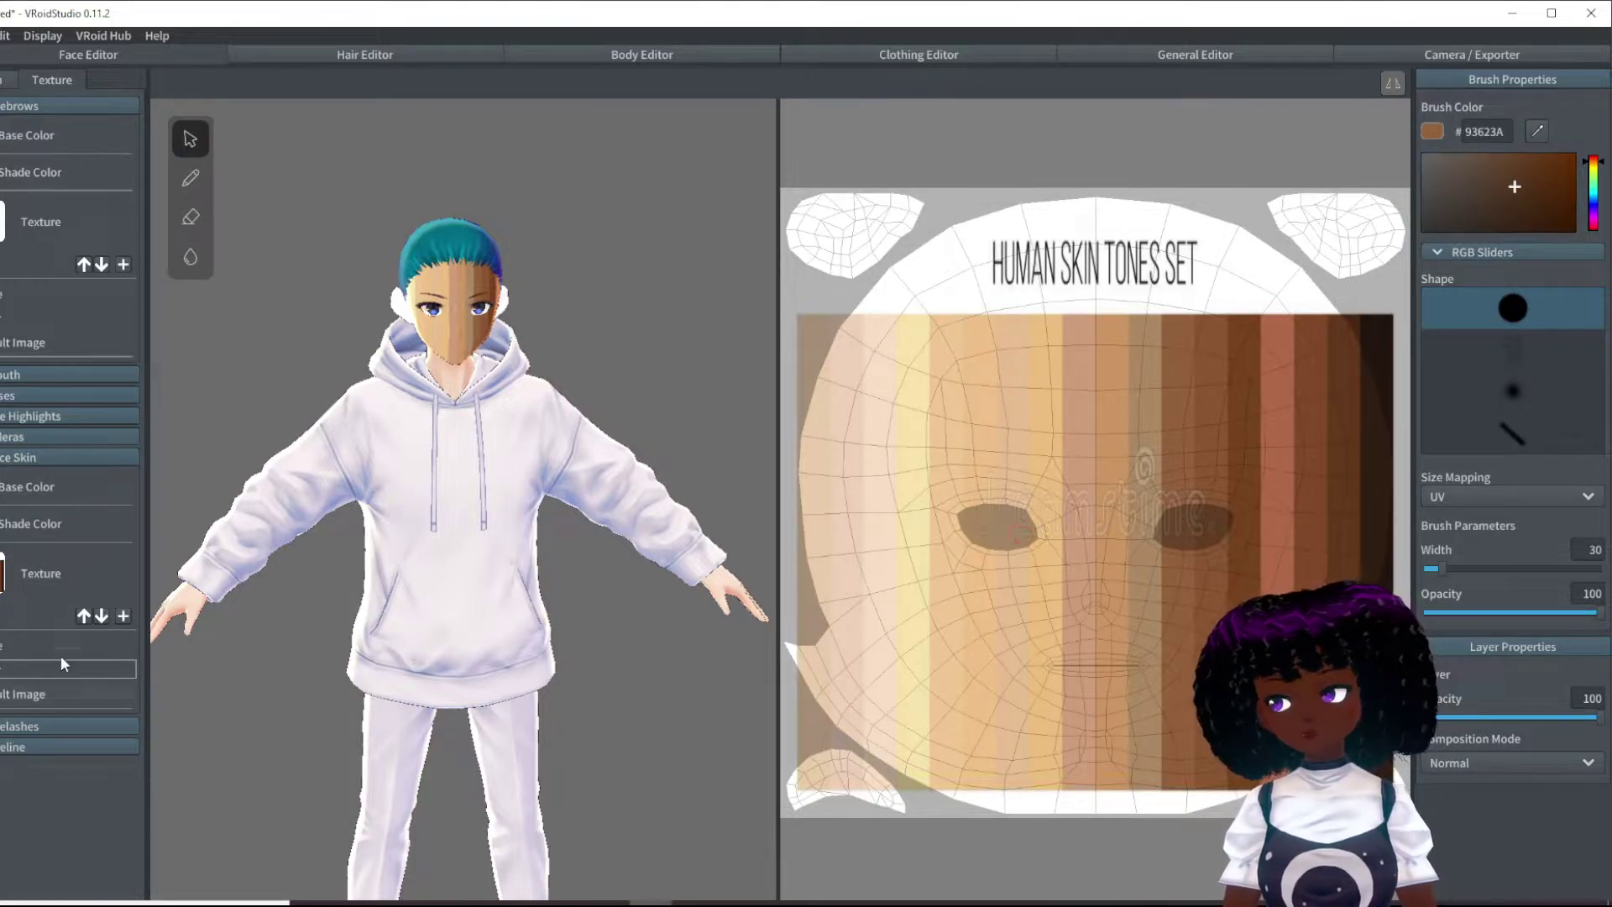
Step: Add a new layer above the palette layer in the Face Skin texture and select it
left_click(123, 616)
left_click(60, 668)
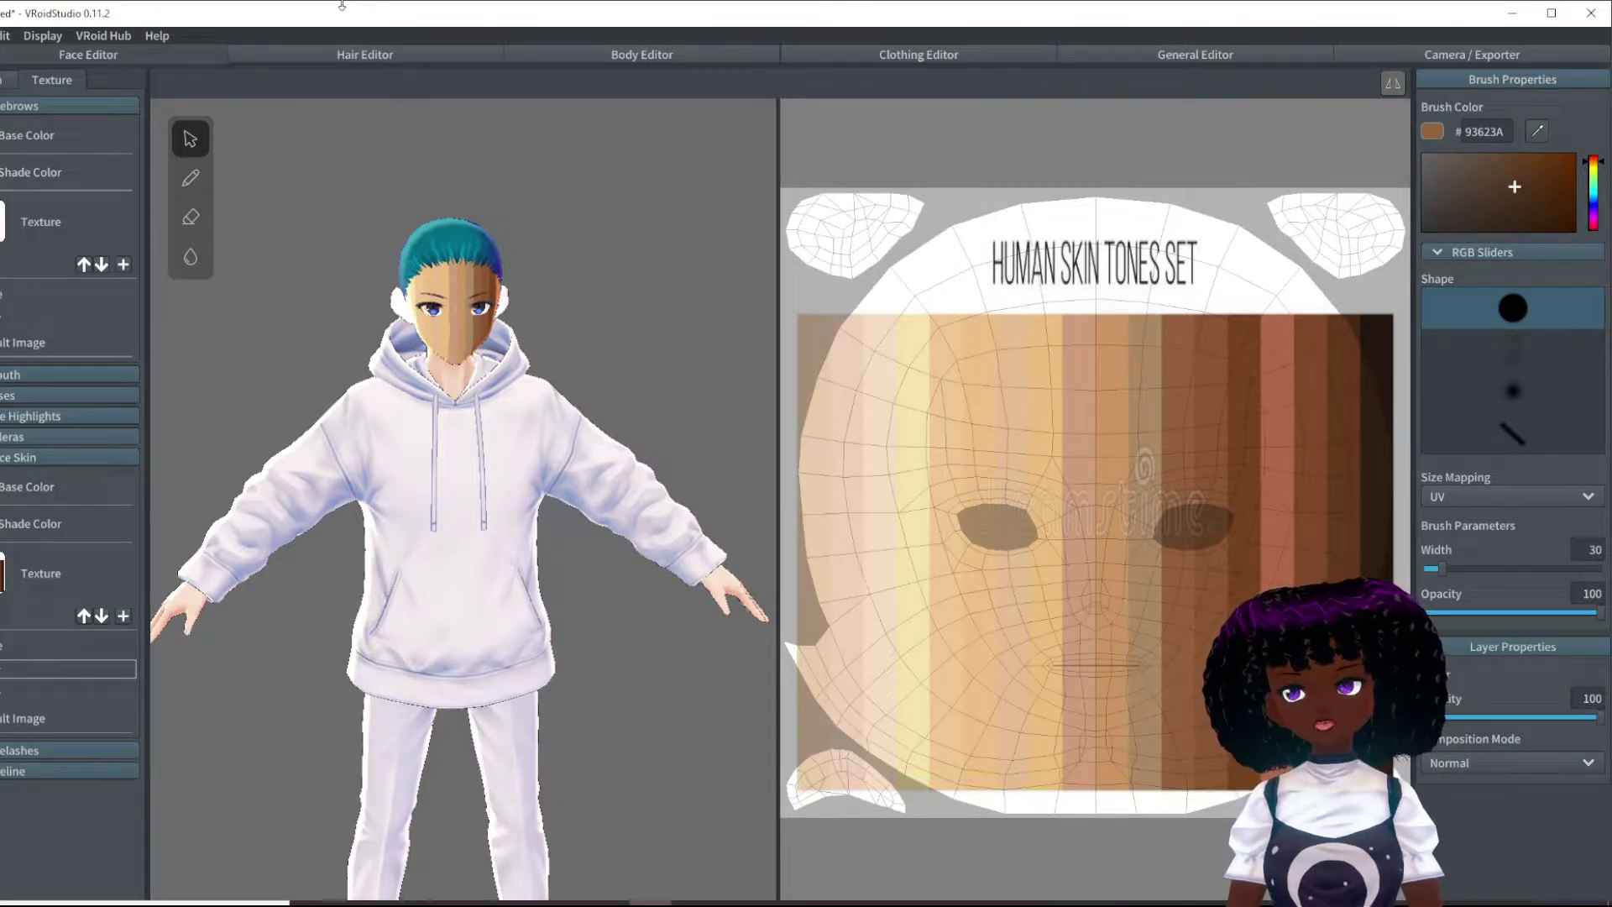
left_click_drag(369, 23, 390, 23)
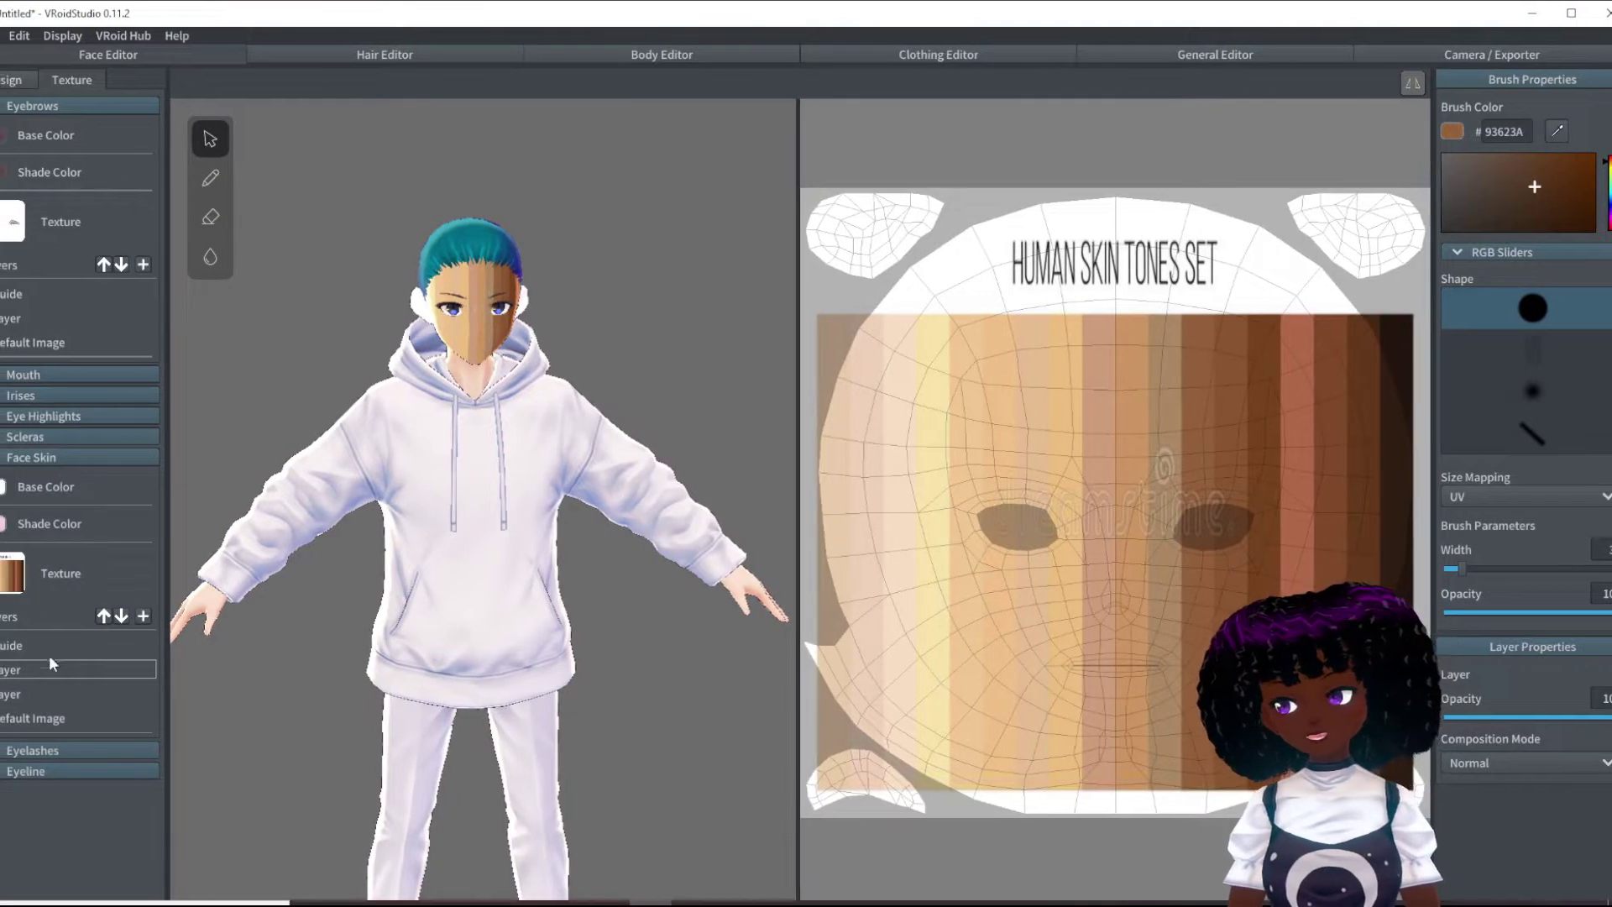
right_click(43, 669)
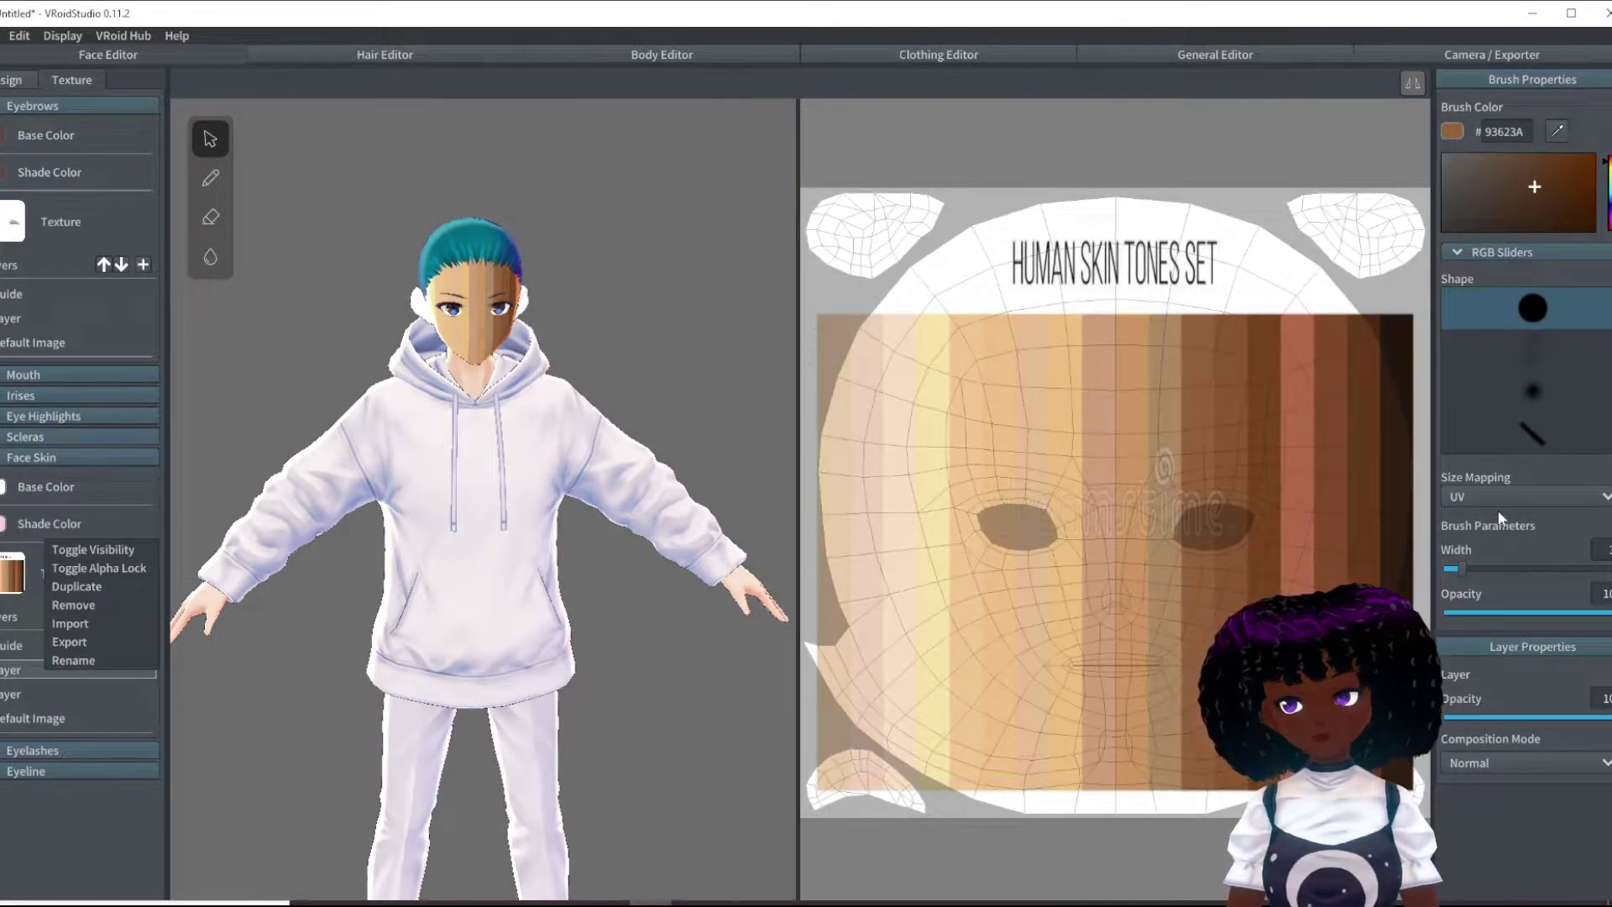
Step: Enlarge the brush to maximum width and paint the face texture, including the ears and corners, with the sampled brown
left_click_drag(1463, 569, 1608, 569)
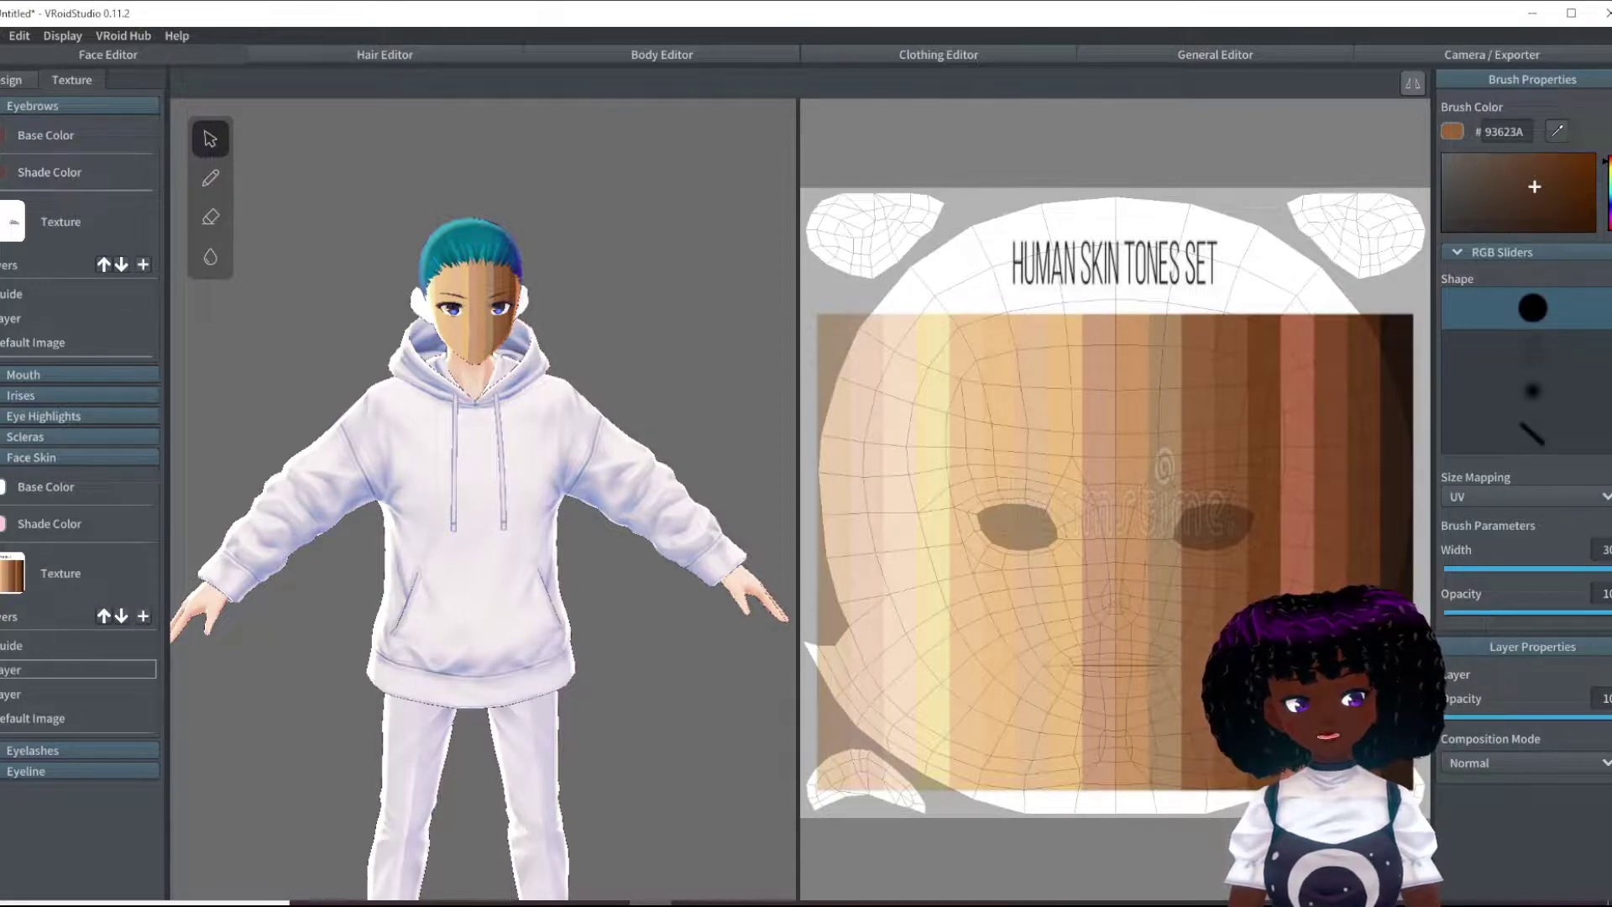
mouse_move(1146, 451)
left_mouse_down()
mouse_move(1277, 252)
mouse_move(1092, 395)
mouse_move(840, 546)
mouse_move(1008, 714)
mouse_move(1167, 756)
mouse_move(1343, 378)
mouse_move(1335, 269)
left_mouse_up()
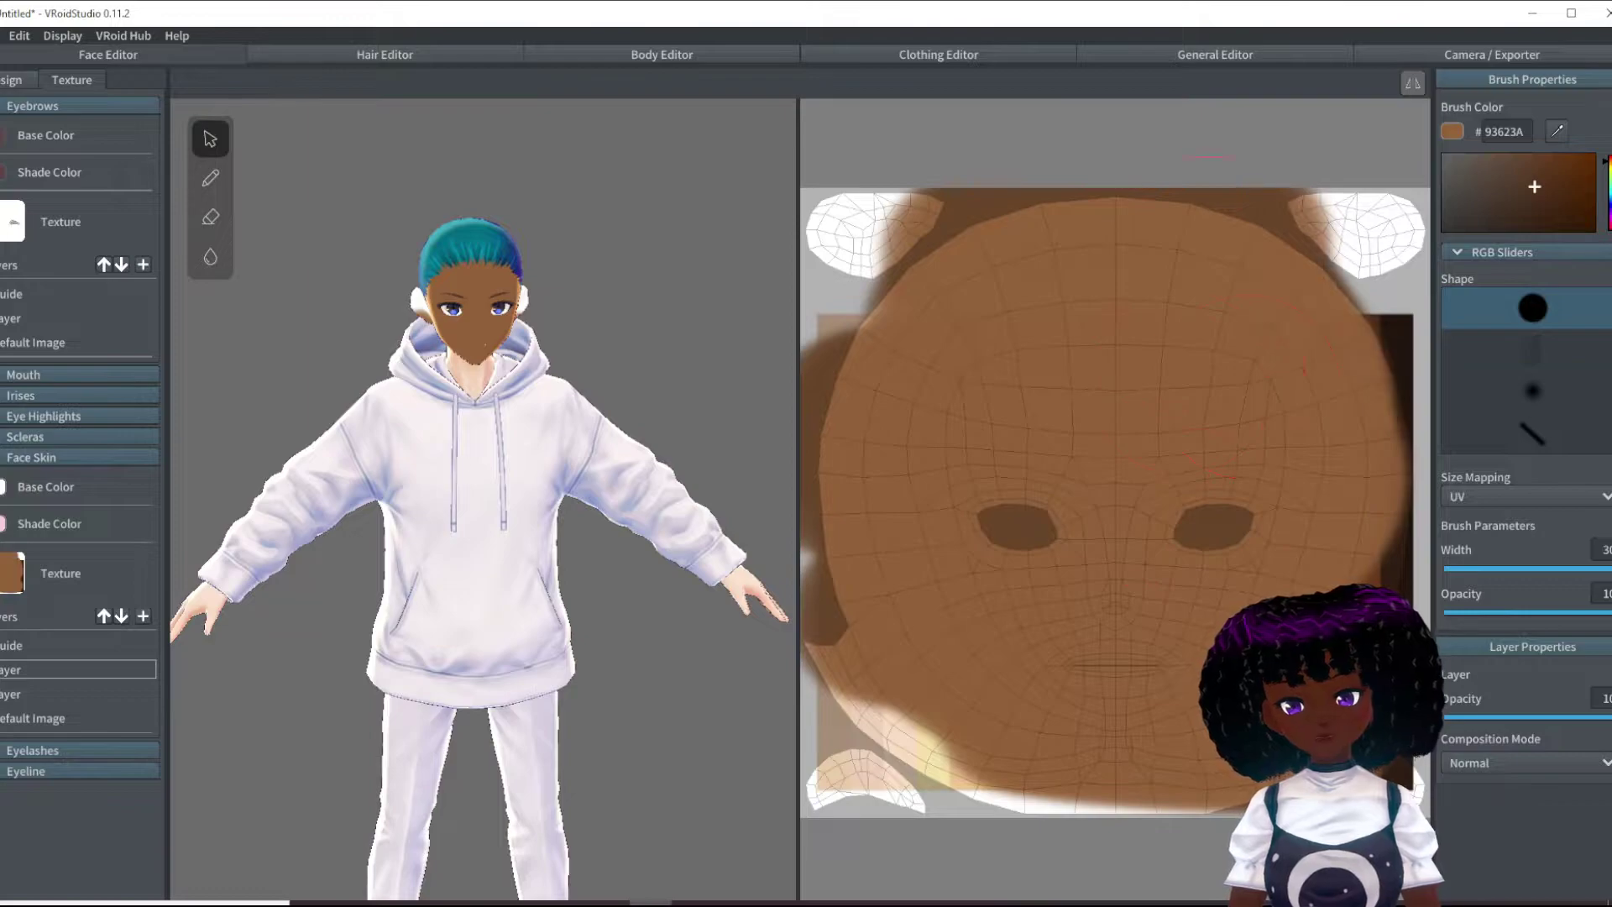
mouse_move(1146, 622)
left_mouse_down()
mouse_move(1092, 798)
mouse_move(907, 756)
mouse_move(831, 714)
mouse_move(894, 743)
mouse_move(1419, 663)
mouse_move(1394, 252)
mouse_move(1360, 227)
left_mouse_up()
mouse_move(924, 201)
left_mouse_down()
mouse_move(839, 268)
mouse_move(807, 353)
mouse_move(806, 617)
left_mouse_up()
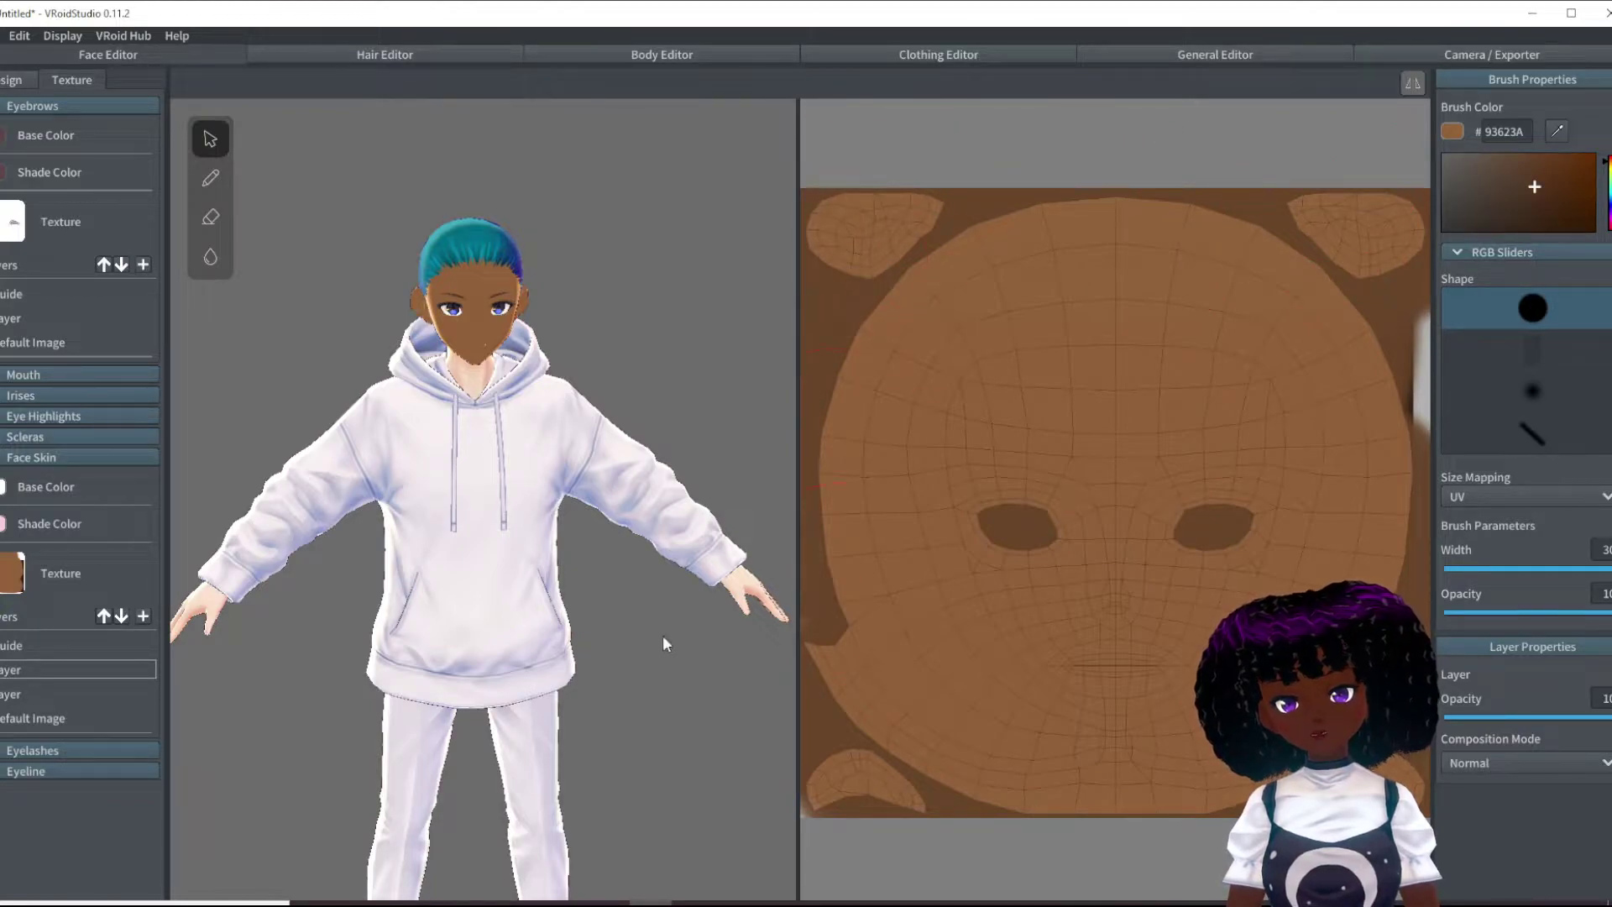
Step: Hide the imported palette layer and set the painted brown layer's composition mode to Linear Burn
right_click(47, 687)
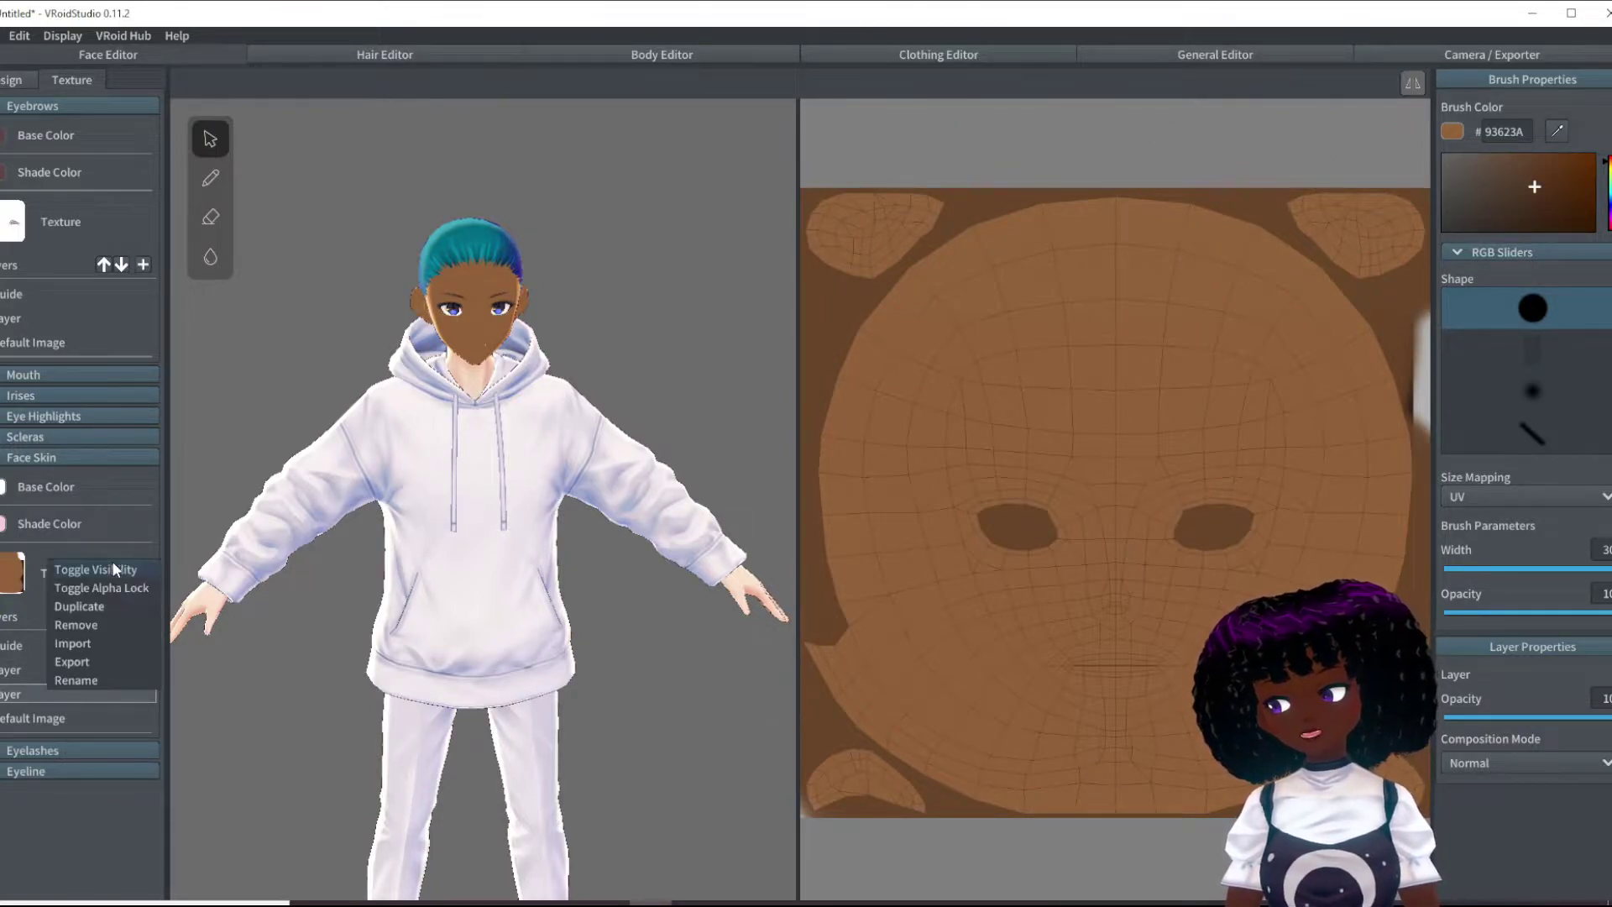
left_click(127, 571)
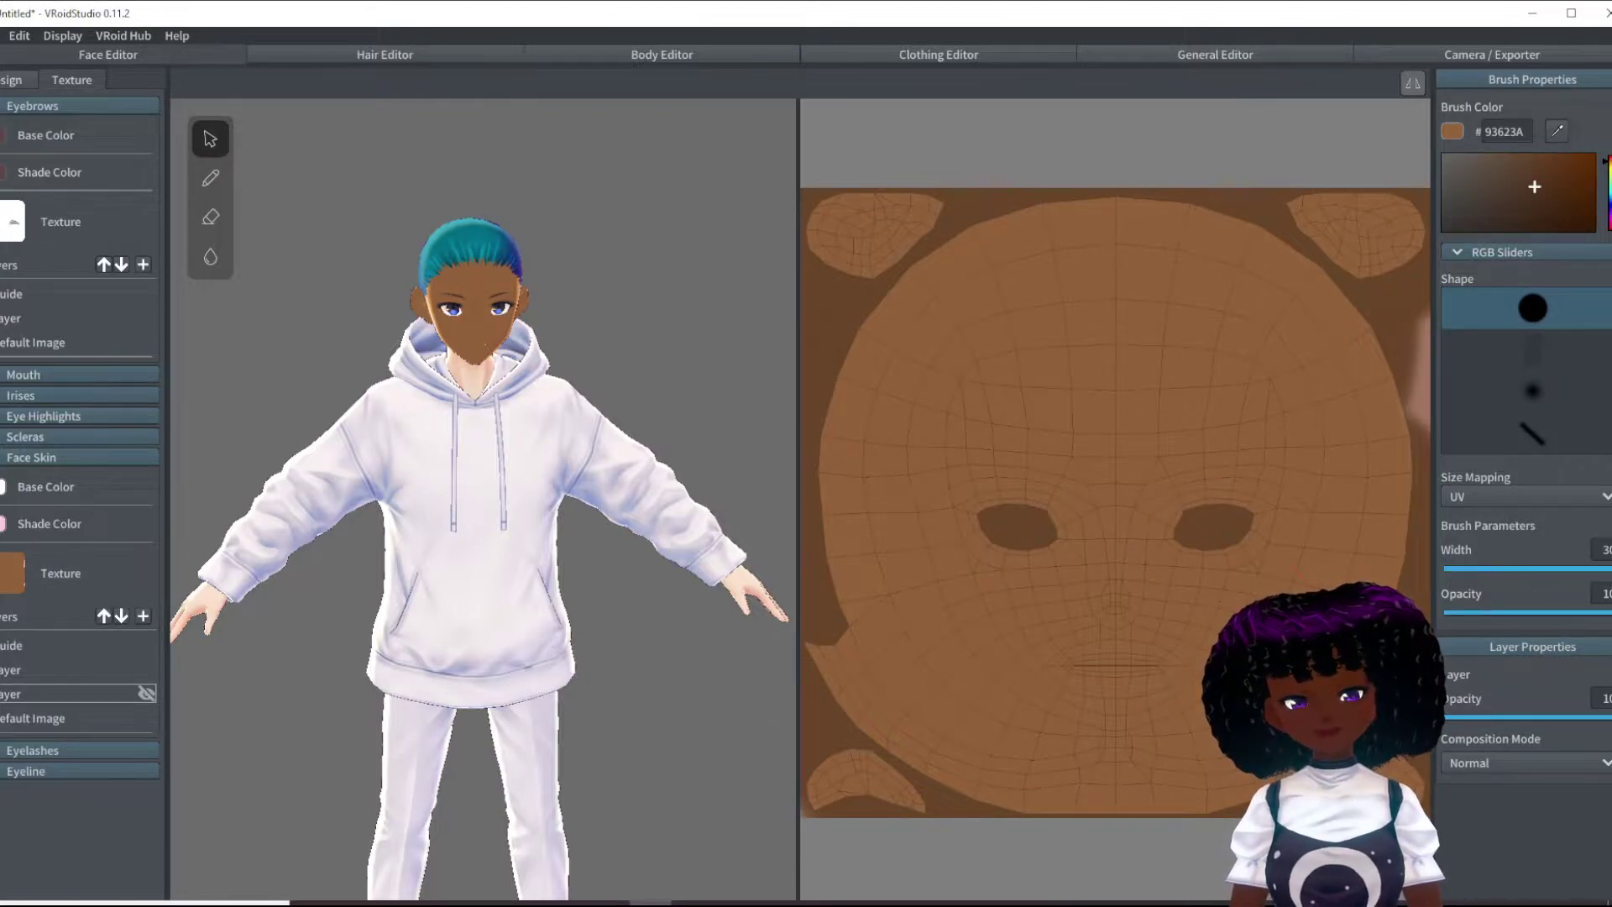
left_click(45, 672)
left_click(1580, 761)
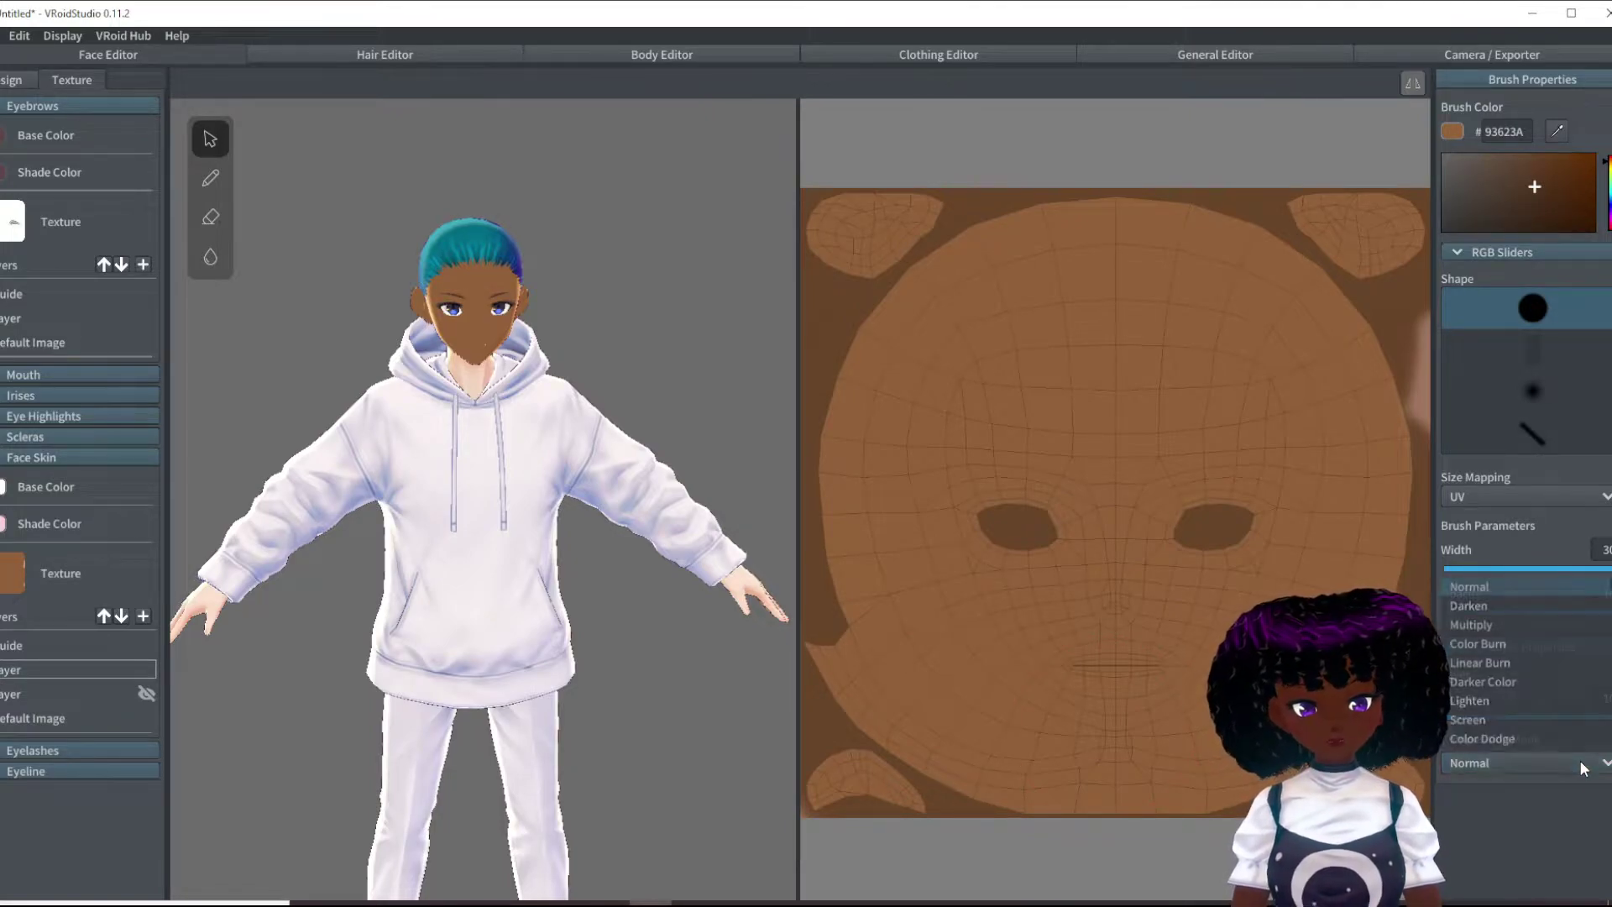
left_click(1507, 660)
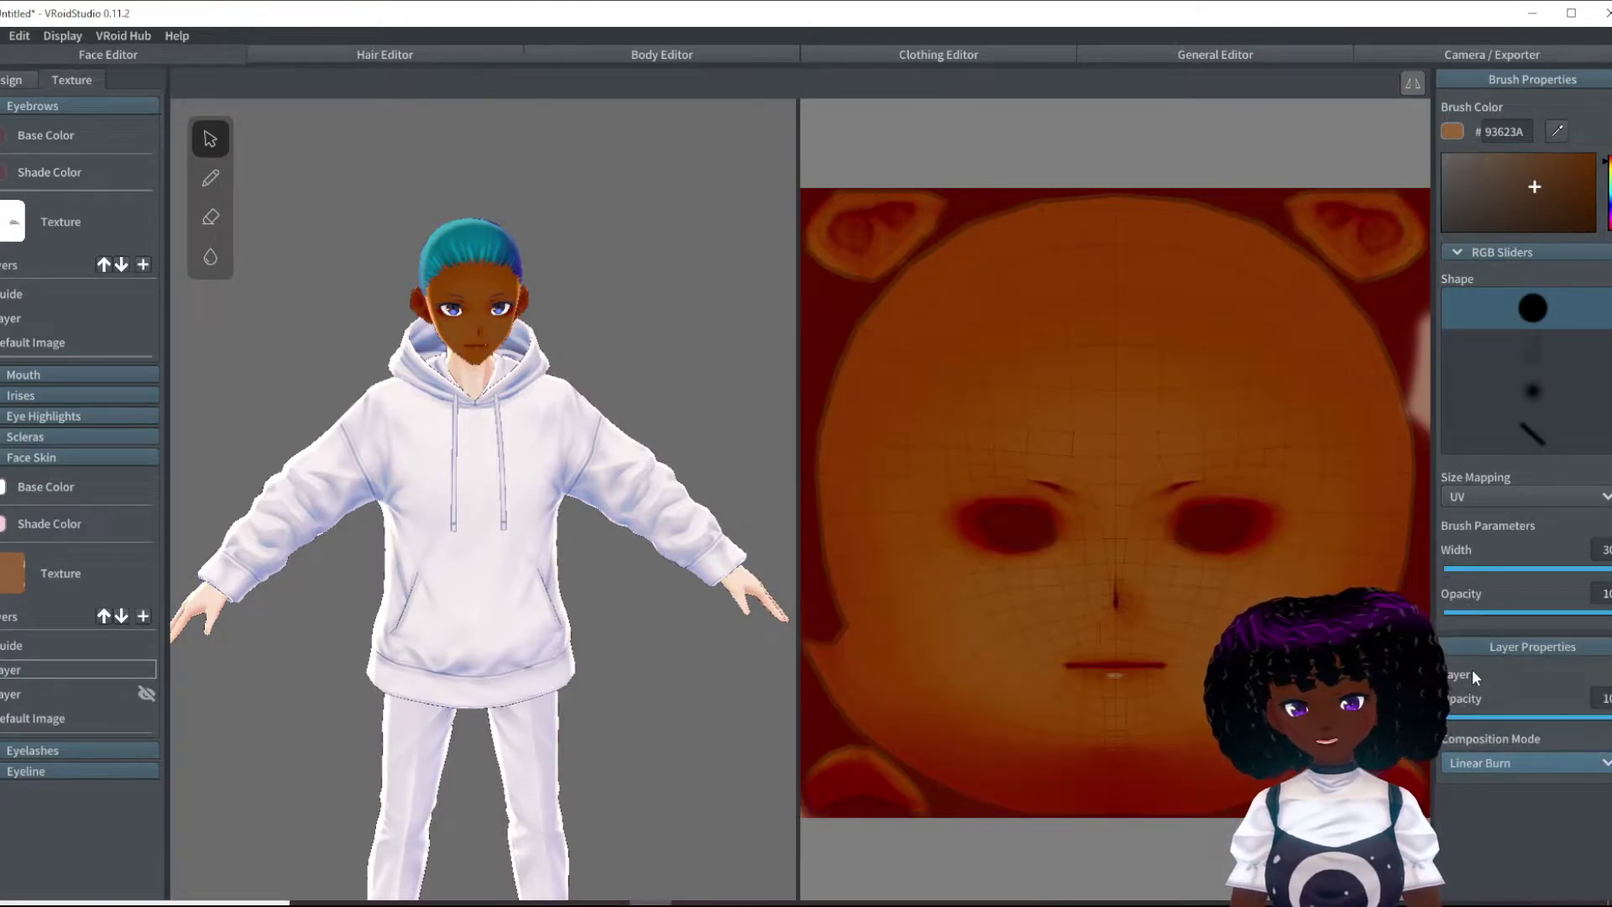
Step: Examine the recolored face on the 3D model up close from the front and side
scroll(563, 298, "up", 5)
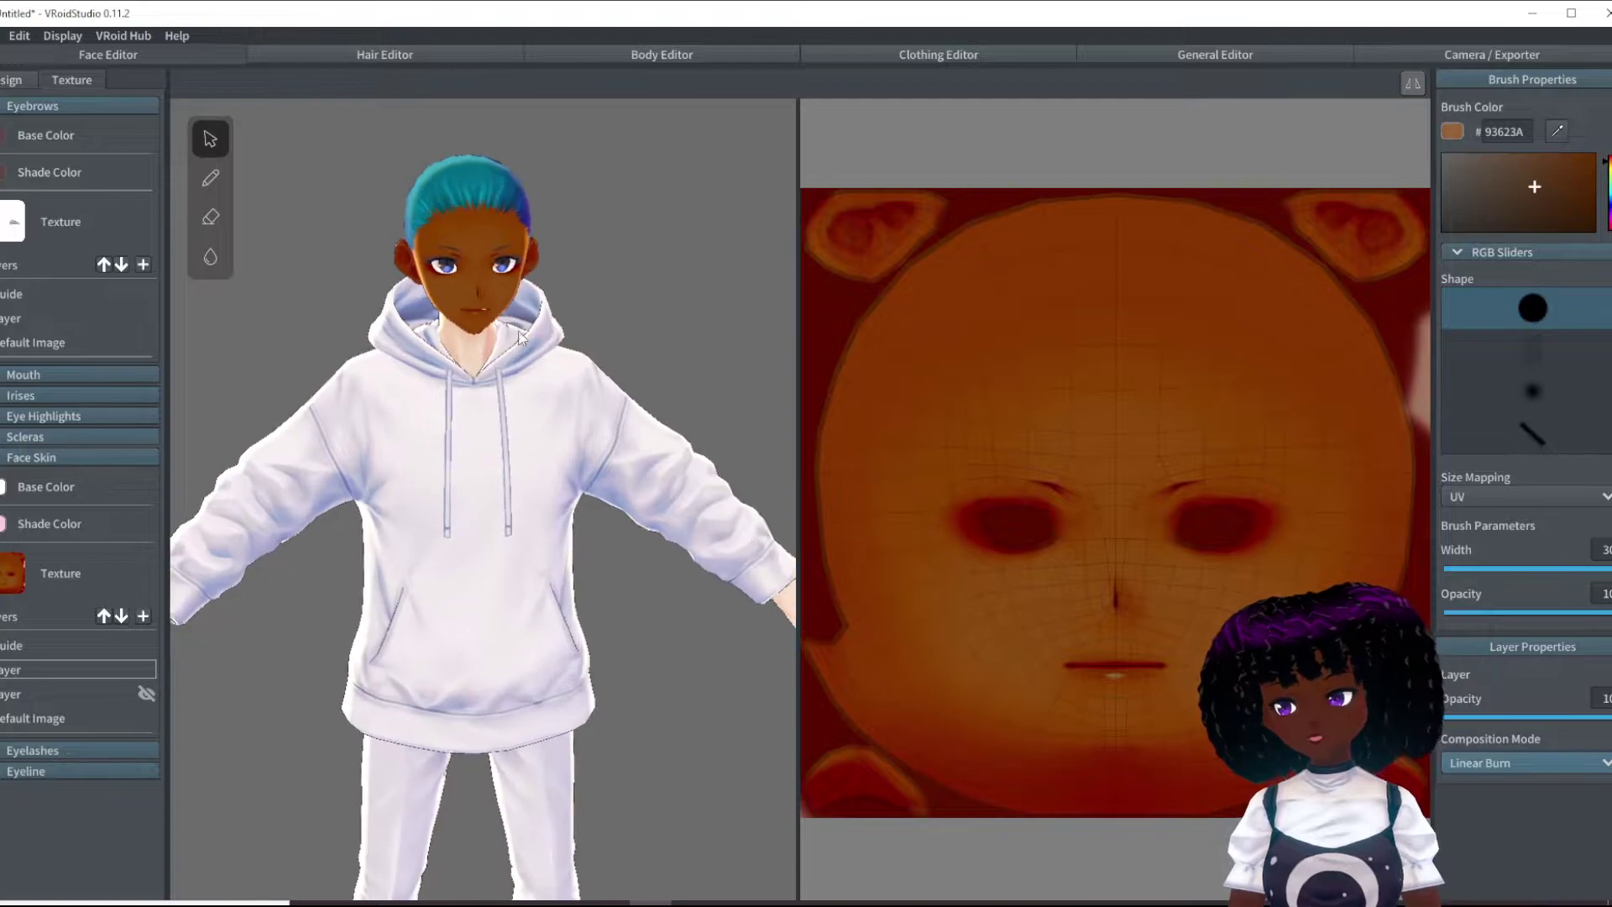
scroll(588, 361, "up", 5)
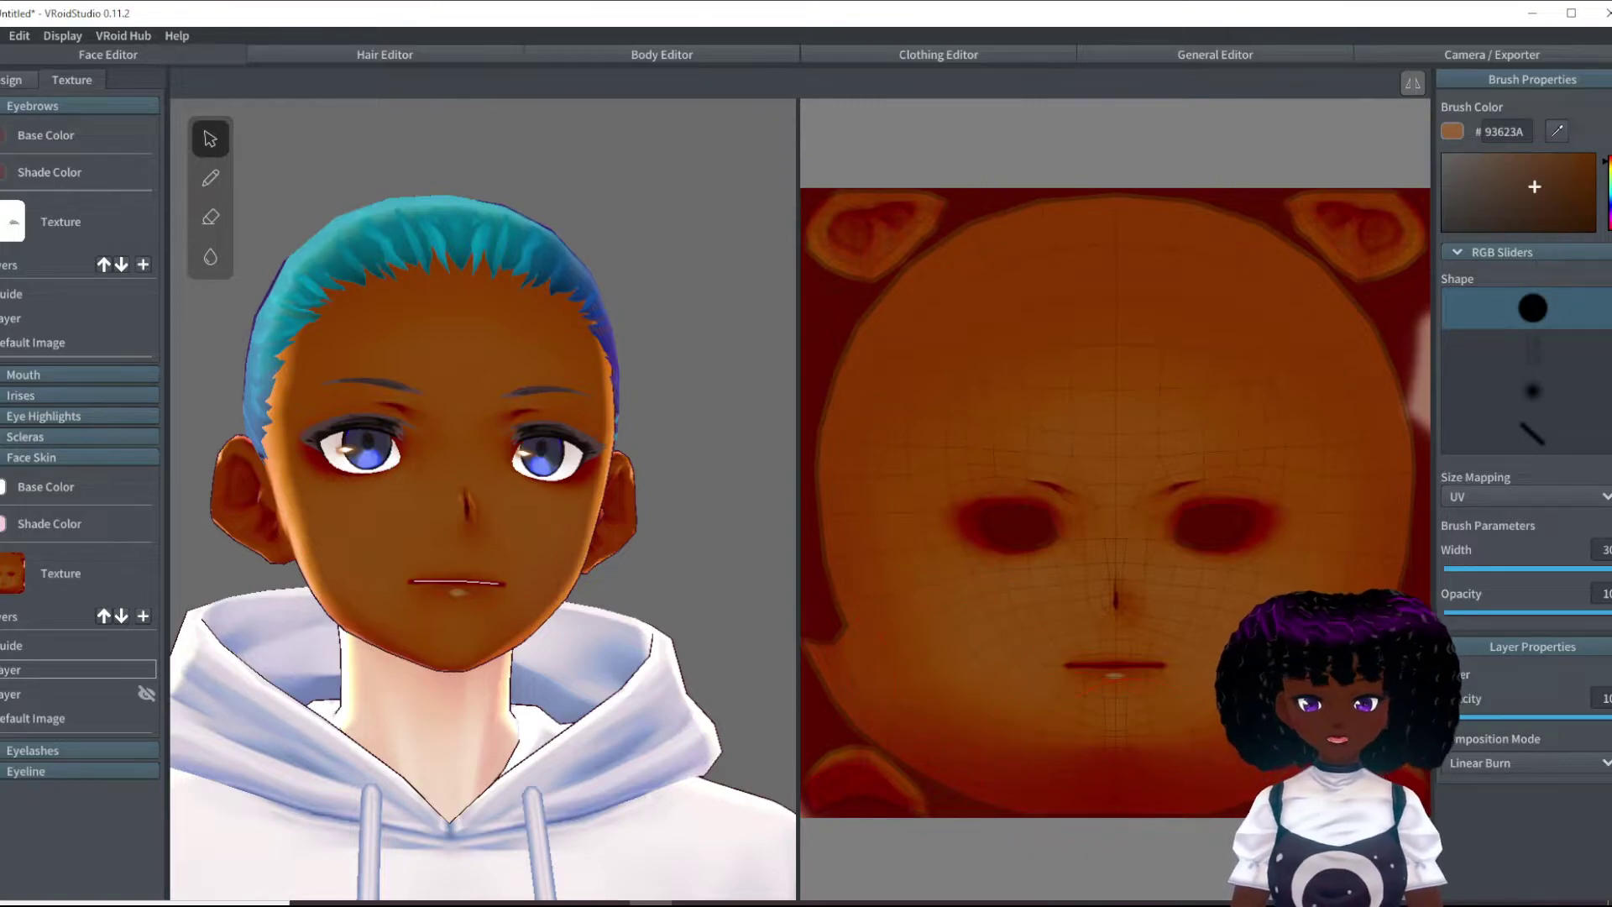
right_click_drag(561, 610, 608, 394)
right_click_drag(469, 433, 418, 482)
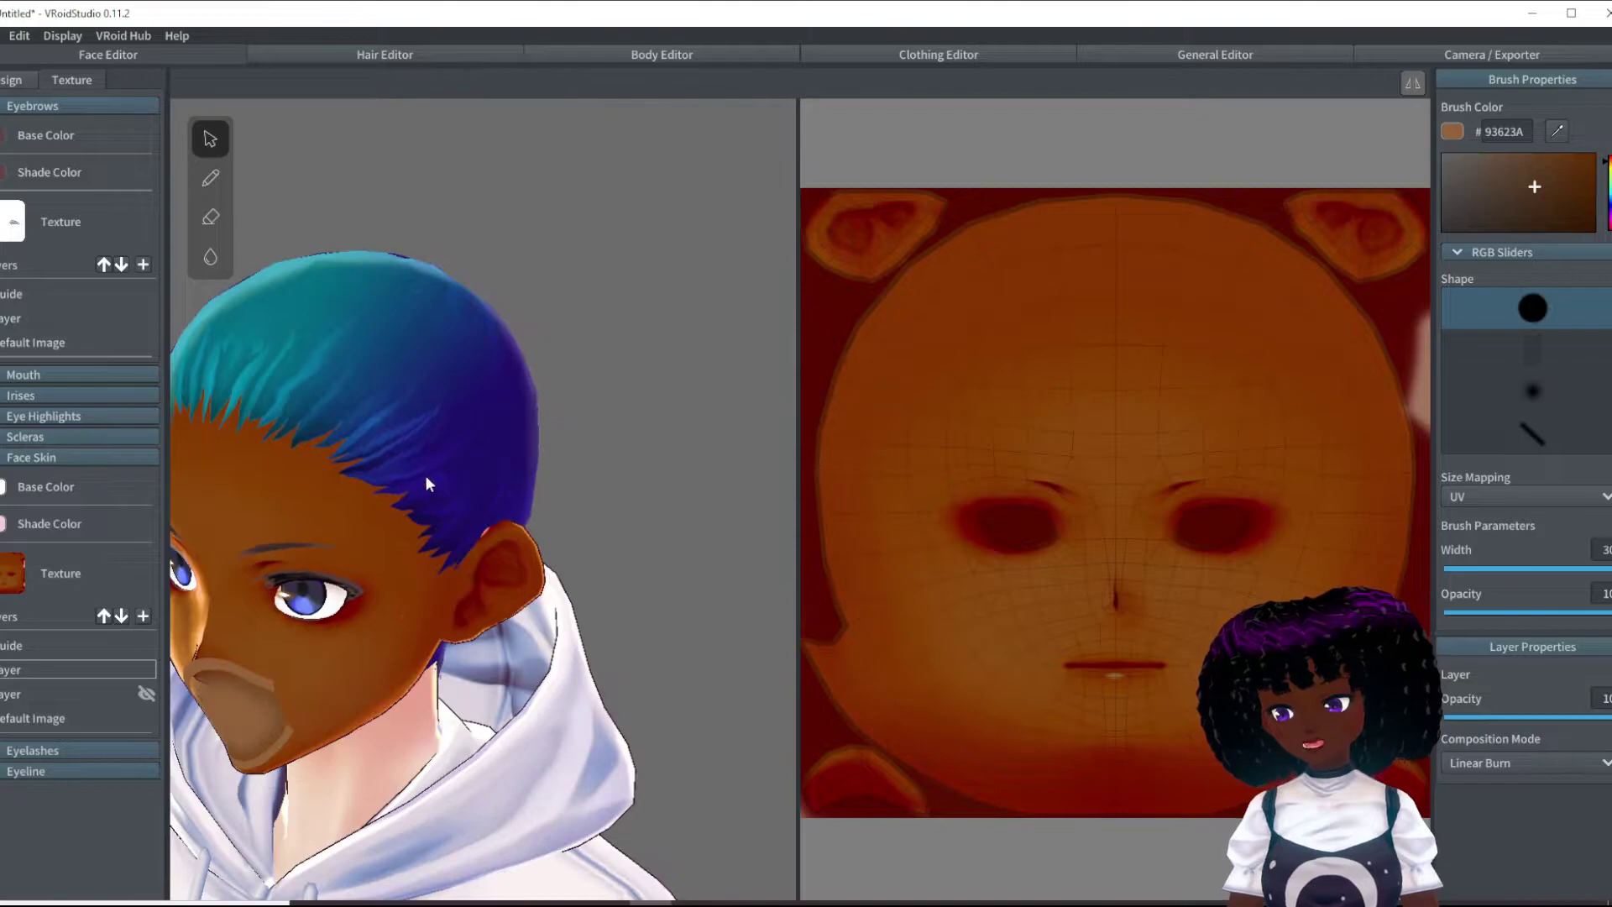
right_click_drag(433, 546, 598, 531)
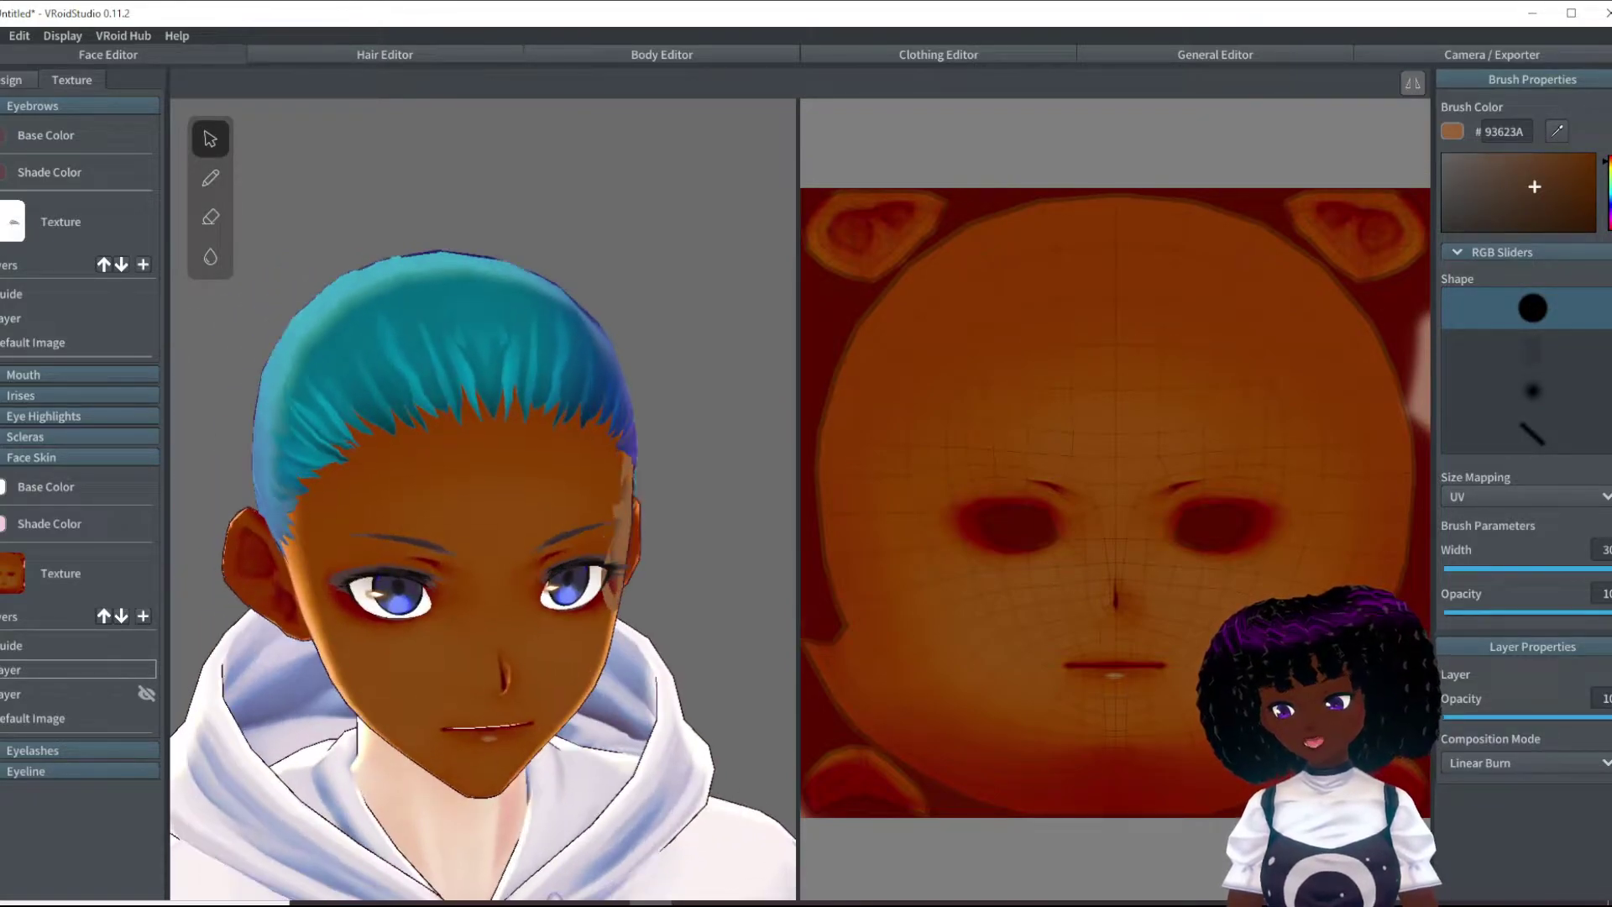
Step: Add a new layer above the brown Linear Burn layer in the Face Skin texture
middle_click_drag(458, 554, 392, 377)
right_click_drag(507, 512, 490, 514)
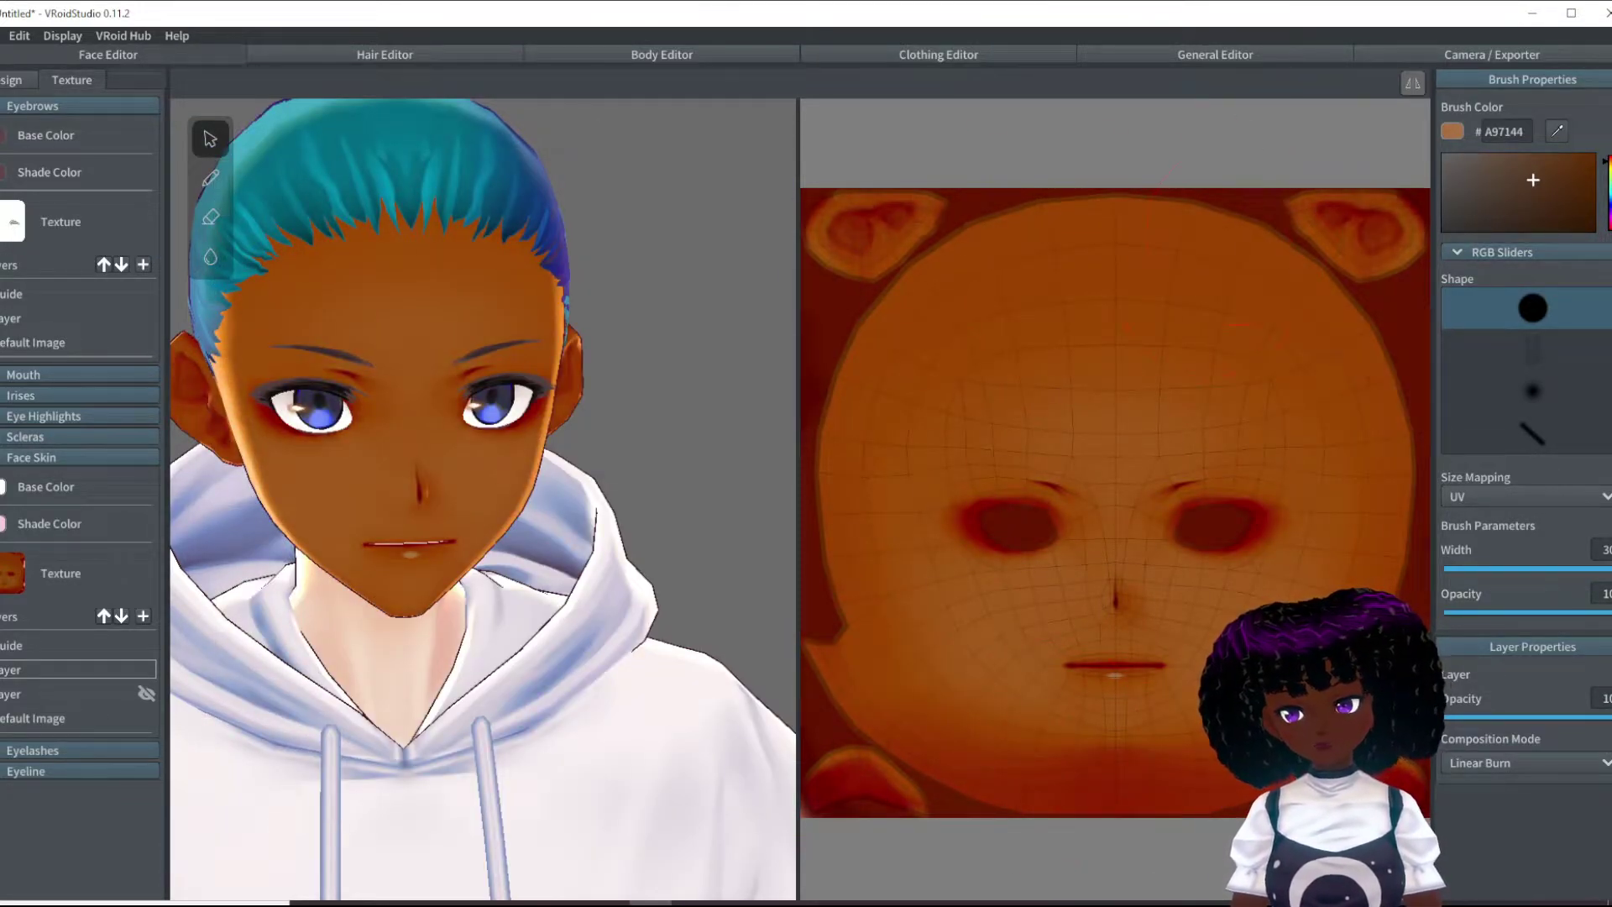
mouse_move(682, 452)
right_mouse_down()
mouse_move(729, 425)
mouse_move(702, 448)
right_mouse_up()
right_click_drag(680, 462, 691, 435)
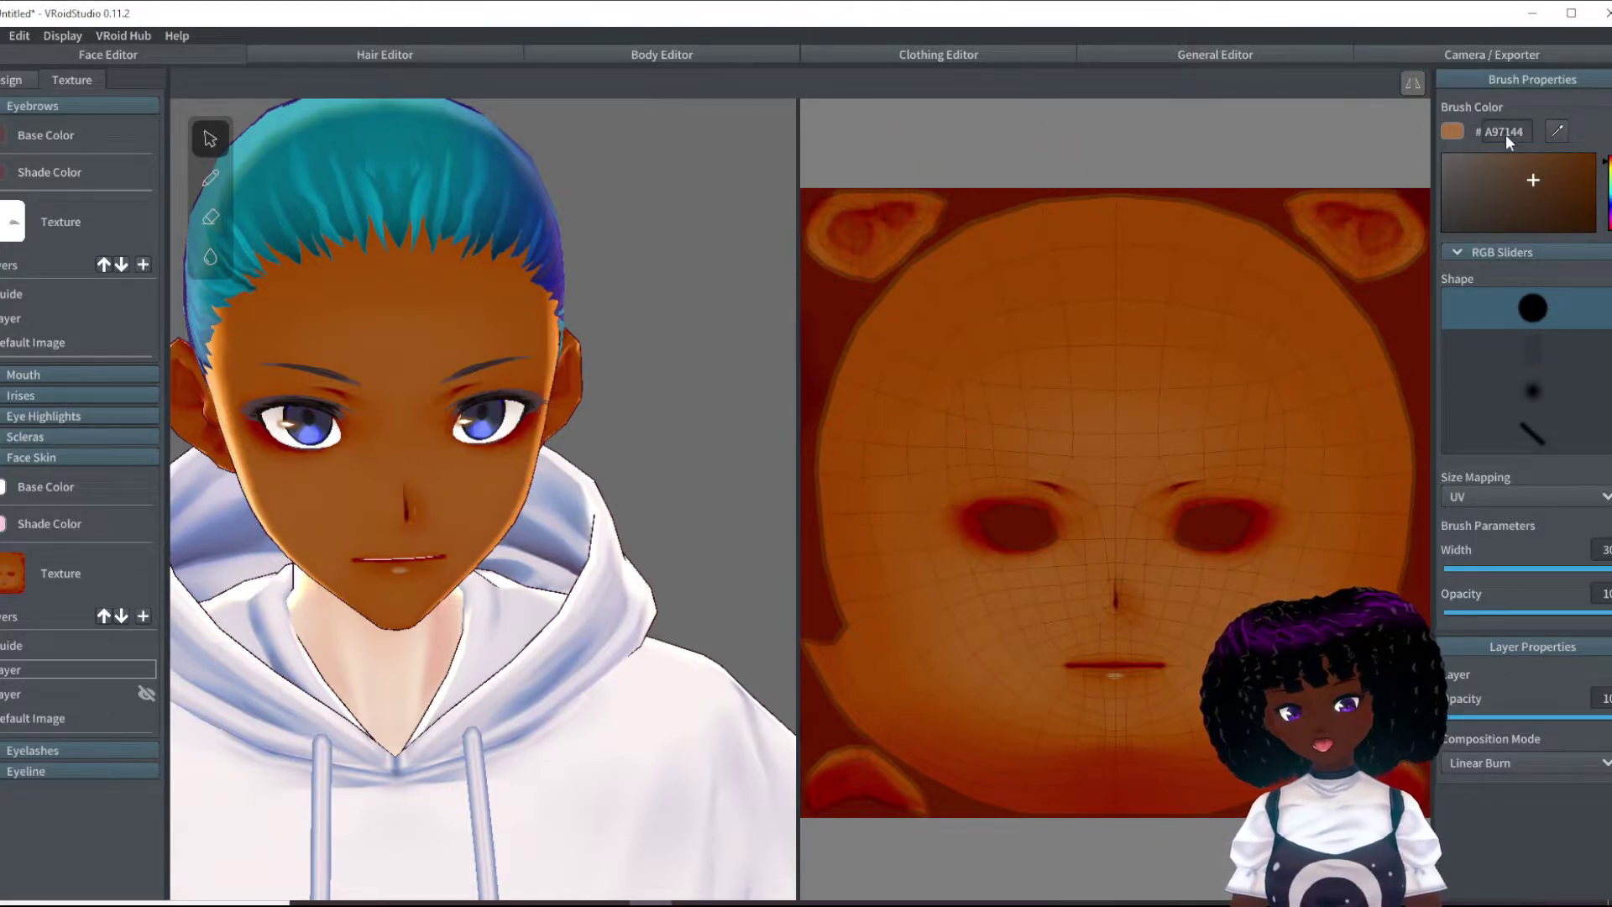
left_click(143, 616)
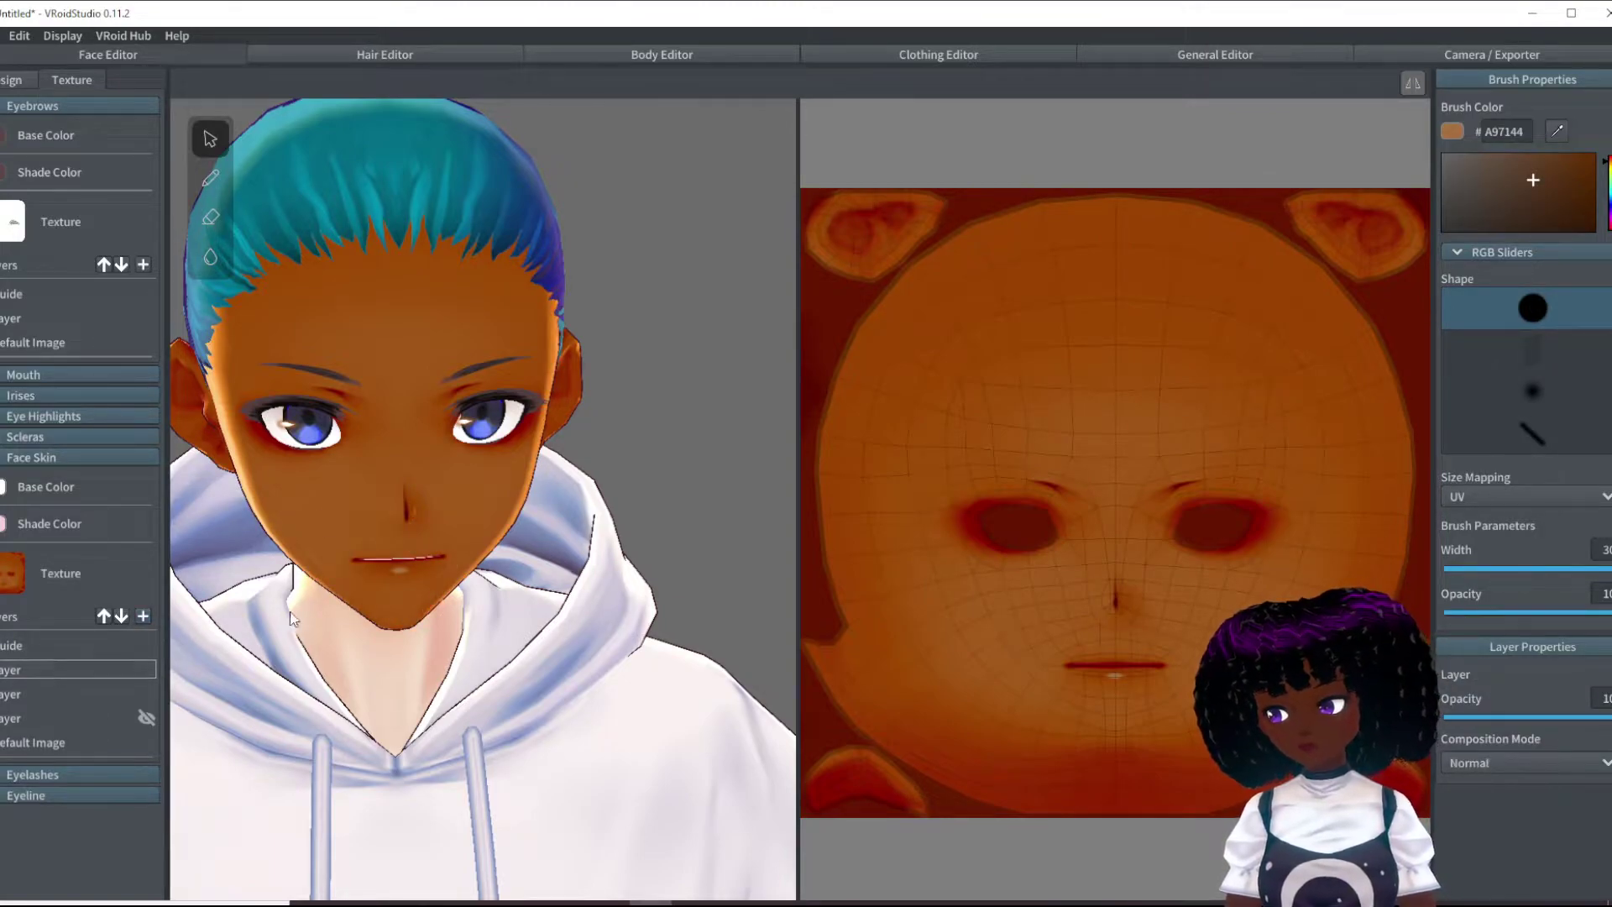
Step: Set up a narrower brush with symmetrical painting in brown #9B4001, sampled from the cheek edge of the face texture
left_click(1558, 131)
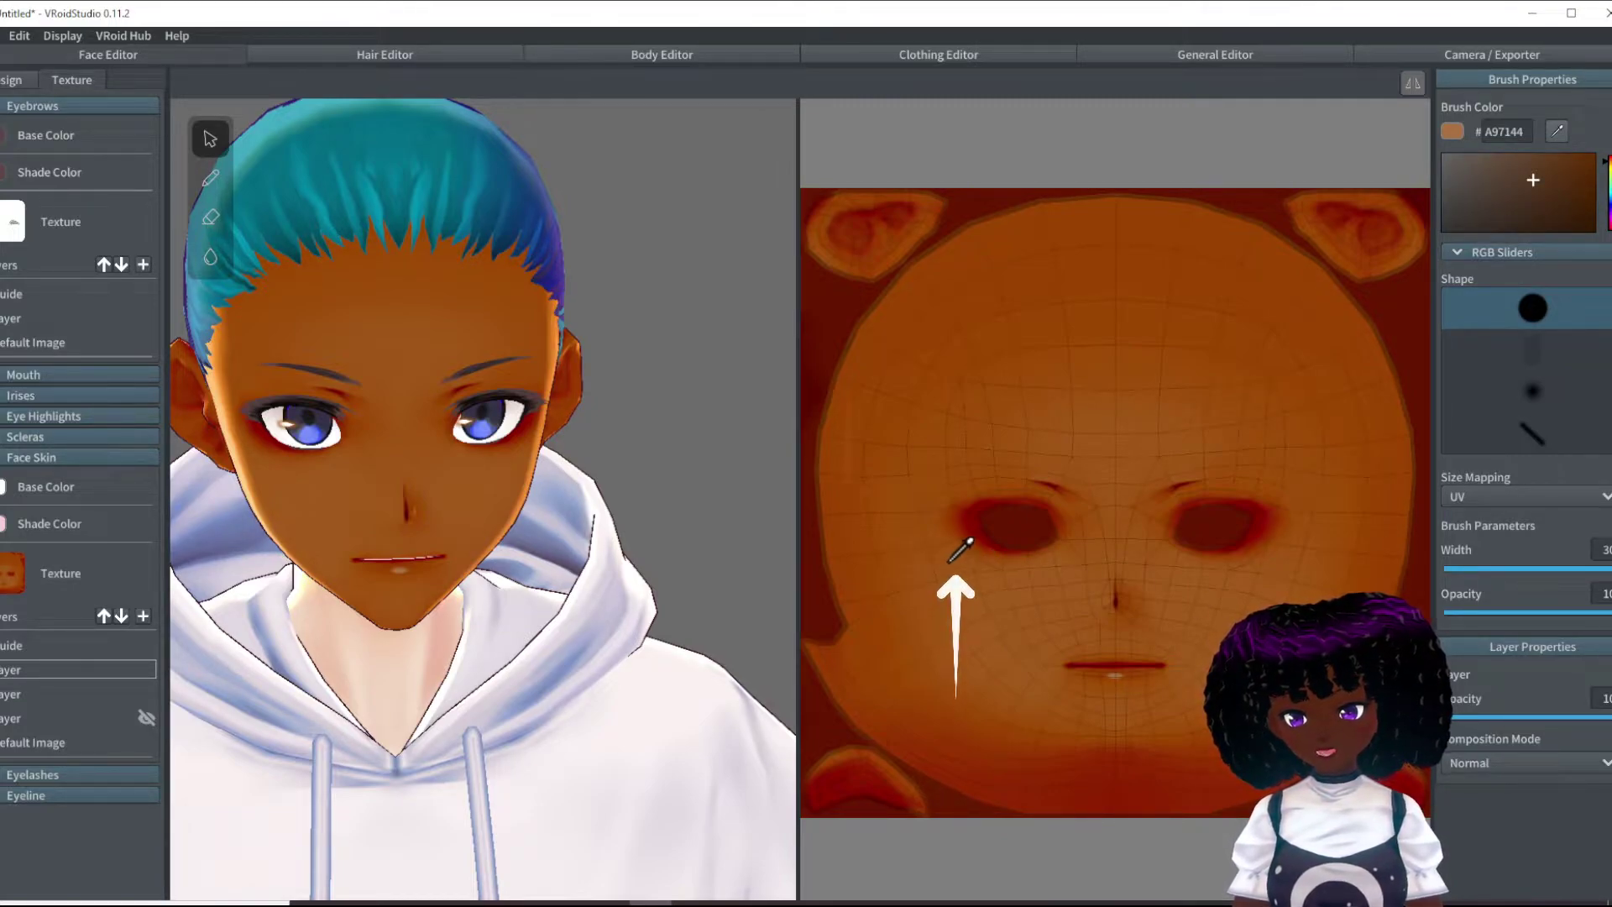
left_click(853, 568)
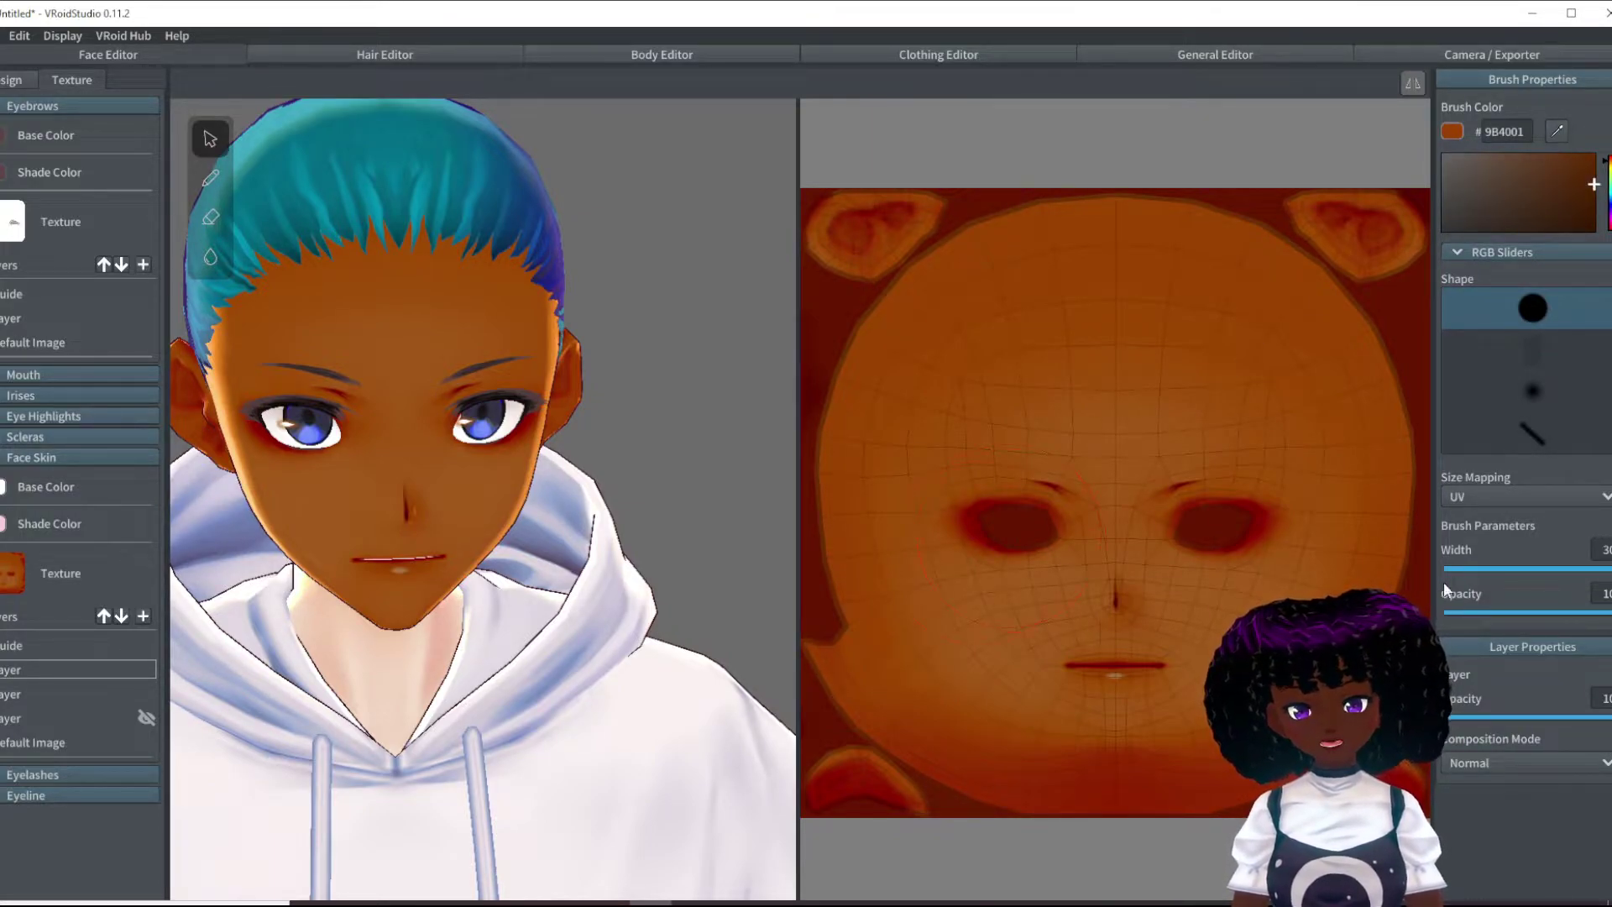
left_click_drag(1564, 568, 1524, 568)
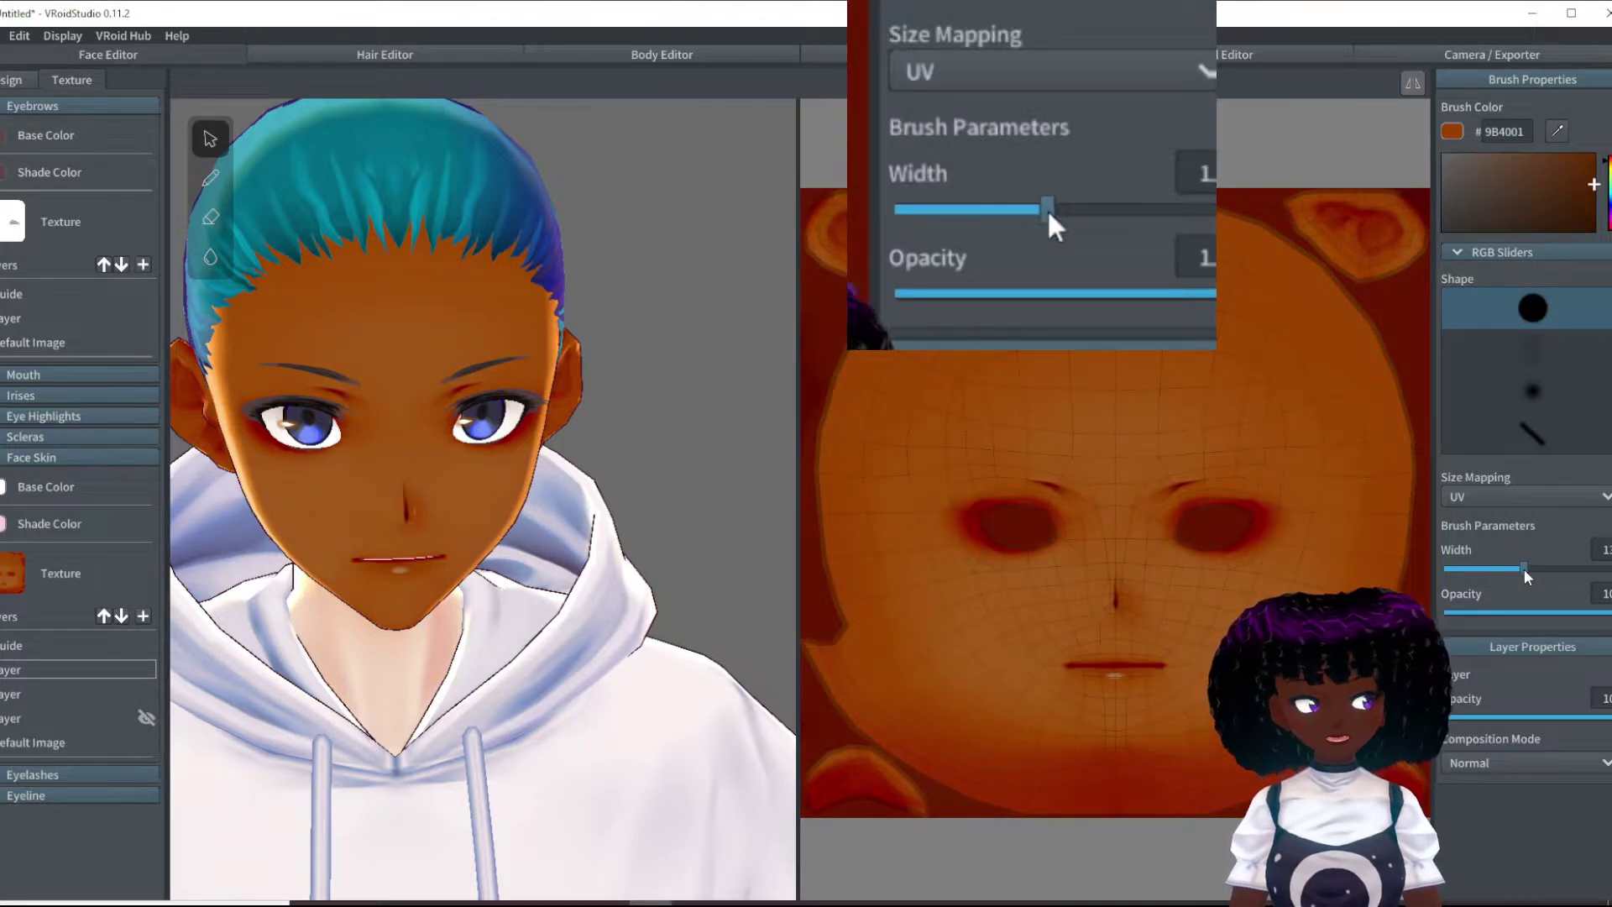
left_click(1412, 84)
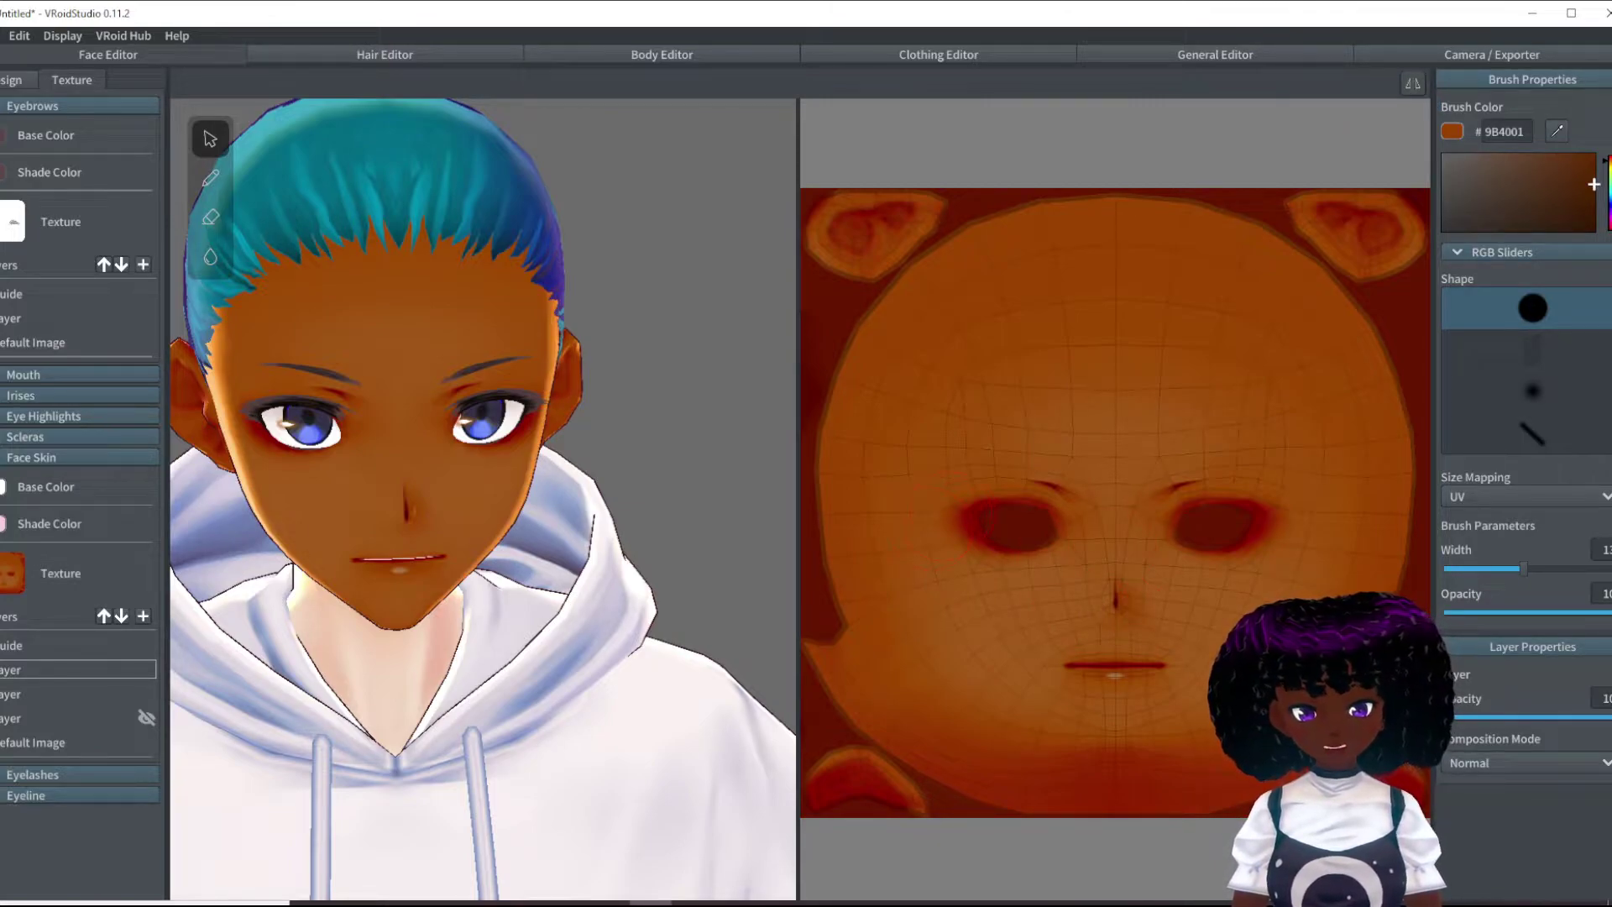
mouse_move(957, 517)
left_mouse_down()
mouse_move(1012, 525)
mouse_move(948, 579)
mouse_move(1007, 466)
mouse_move(1083, 579)
left_mouse_up()
key("ctrl+z")
key("ctrl+z")
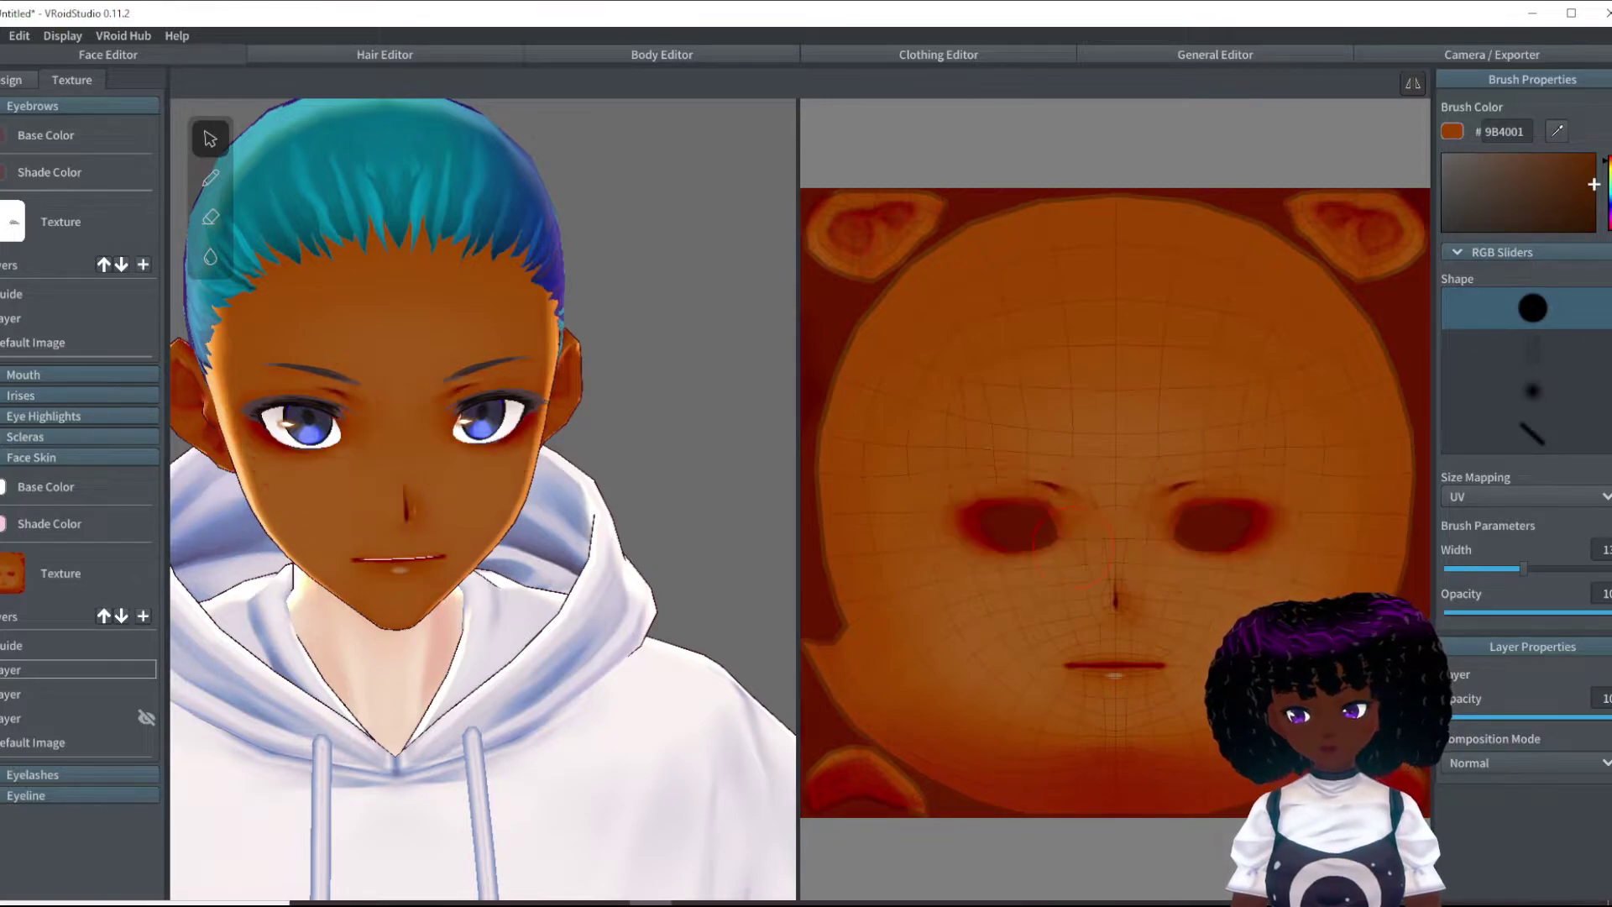
Step: Paint over the dark red shading around both eyes with a smaller, soft-edged brush
left_click(1540, 389)
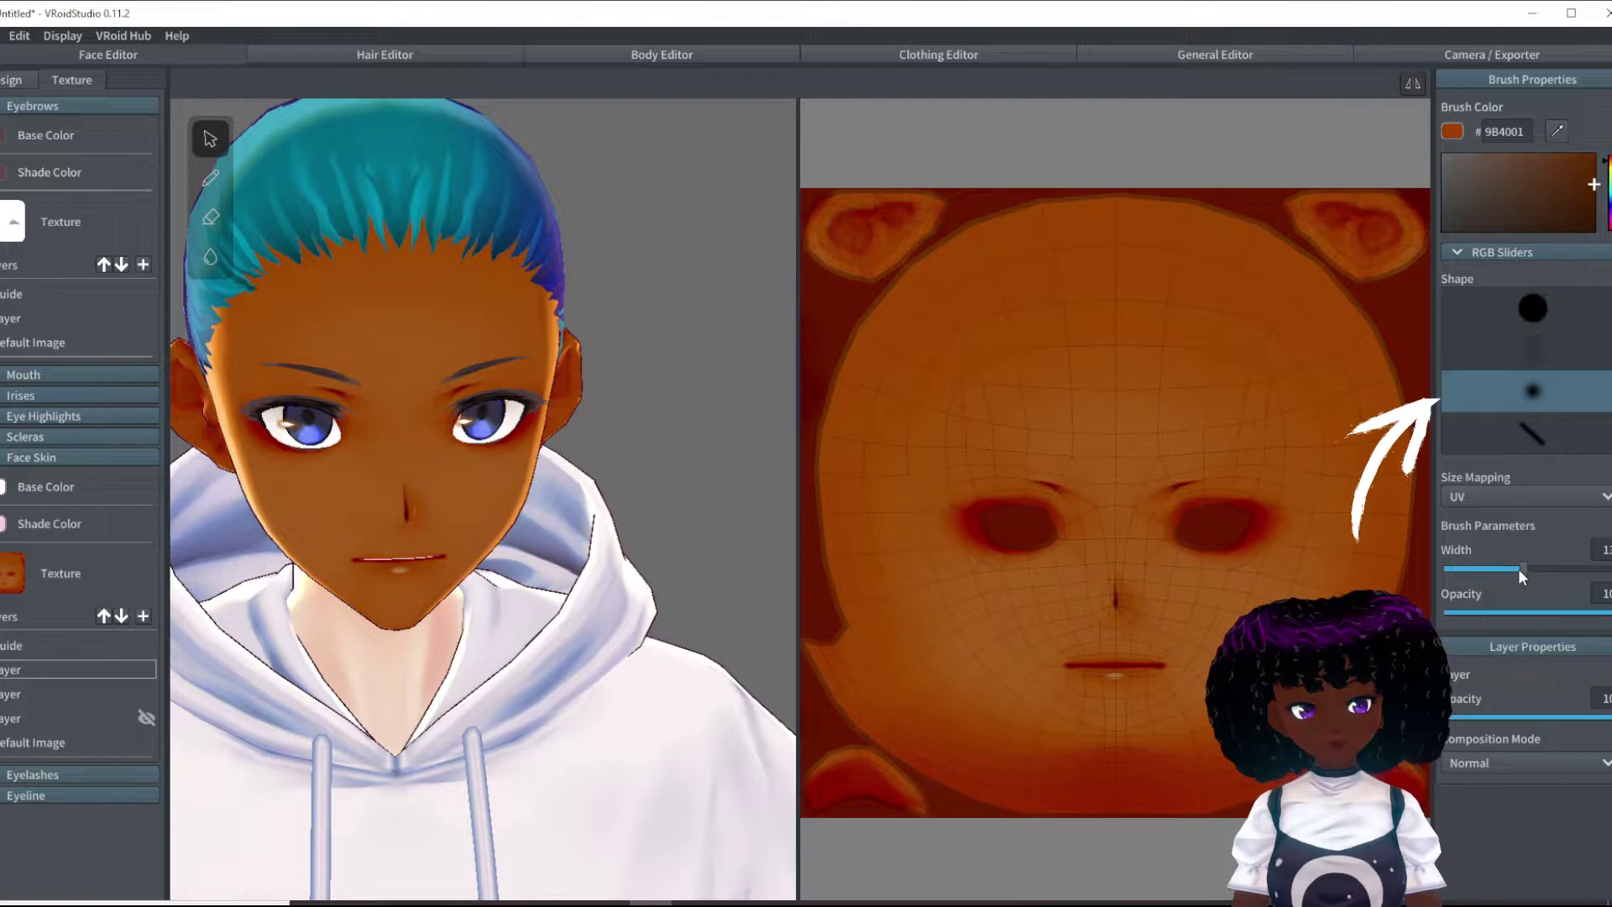
left_click_drag(1518, 568, 1499, 571)
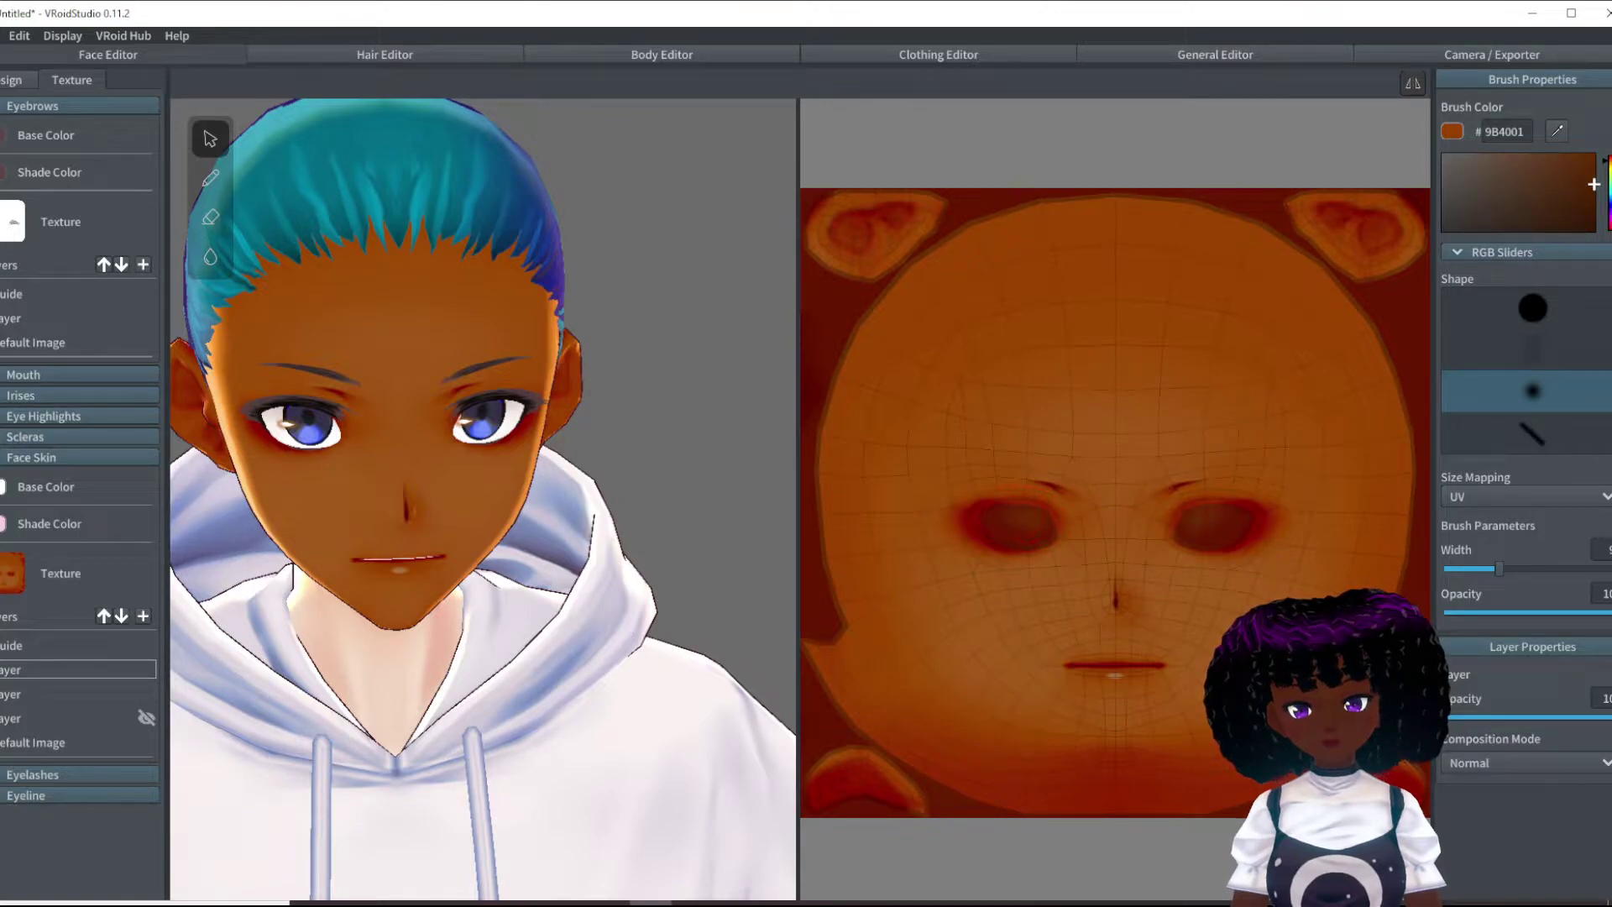
mouse_move(982, 511)
left_mouse_down()
mouse_move(971, 532)
mouse_move(992, 547)
mouse_move(993, 502)
left_mouse_up()
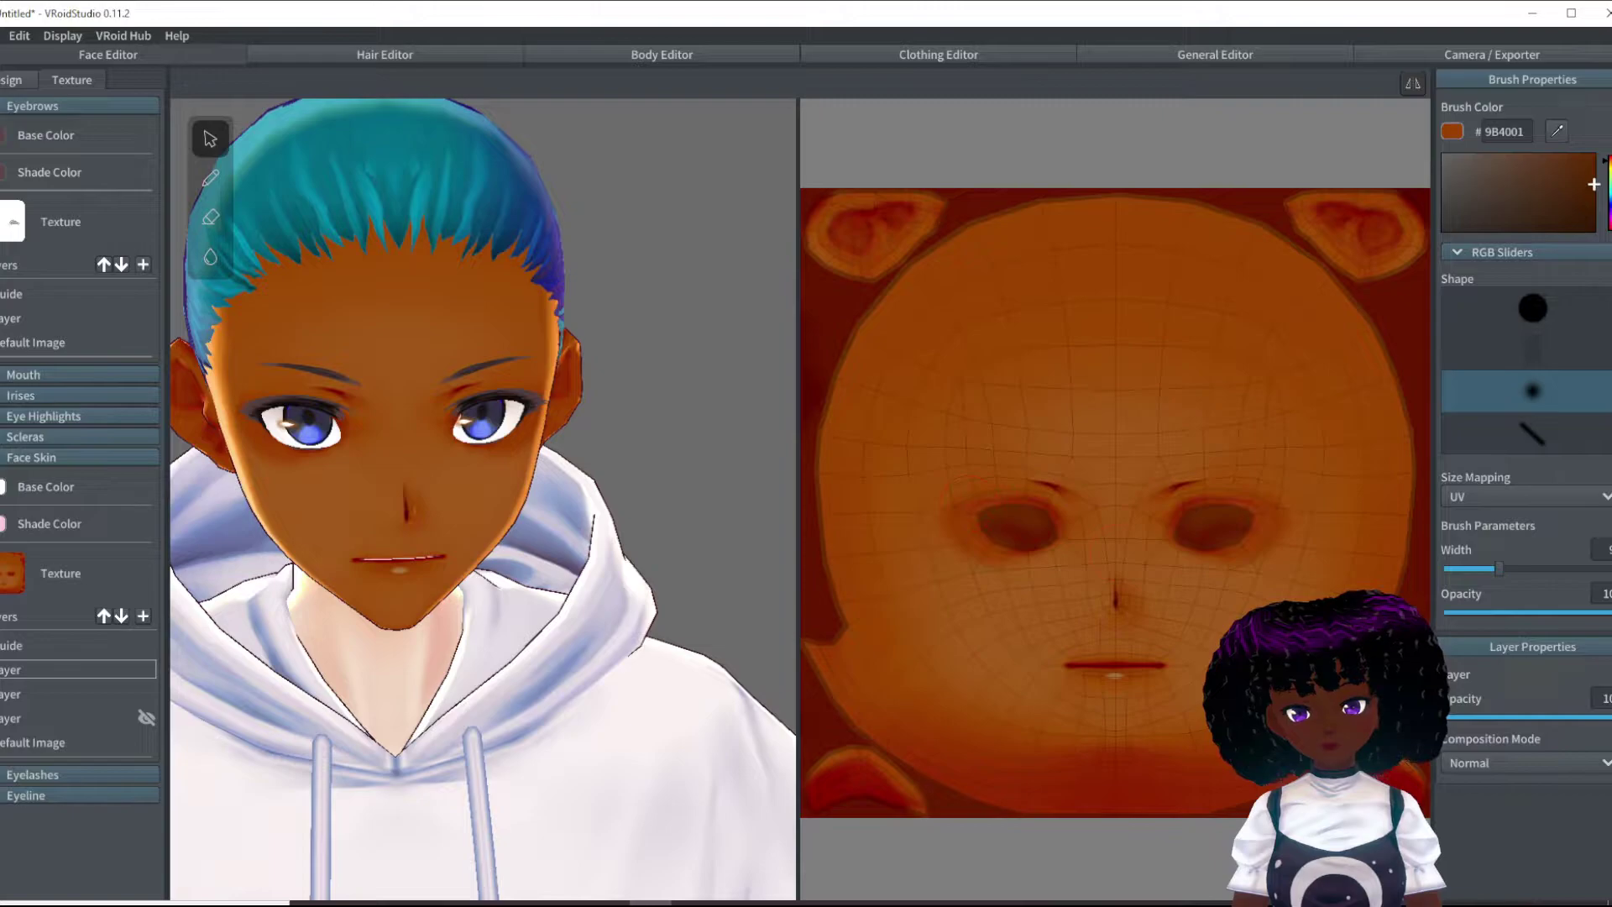
Step: Blend the remaining shading around the eyes with a wider soft pen brush, sampling browns #A05311 and #A15718 from the face texture
mouse_move(638, 588)
right_mouse_down()
mouse_move(552, 587)
mouse_move(614, 582)
right_mouse_up()
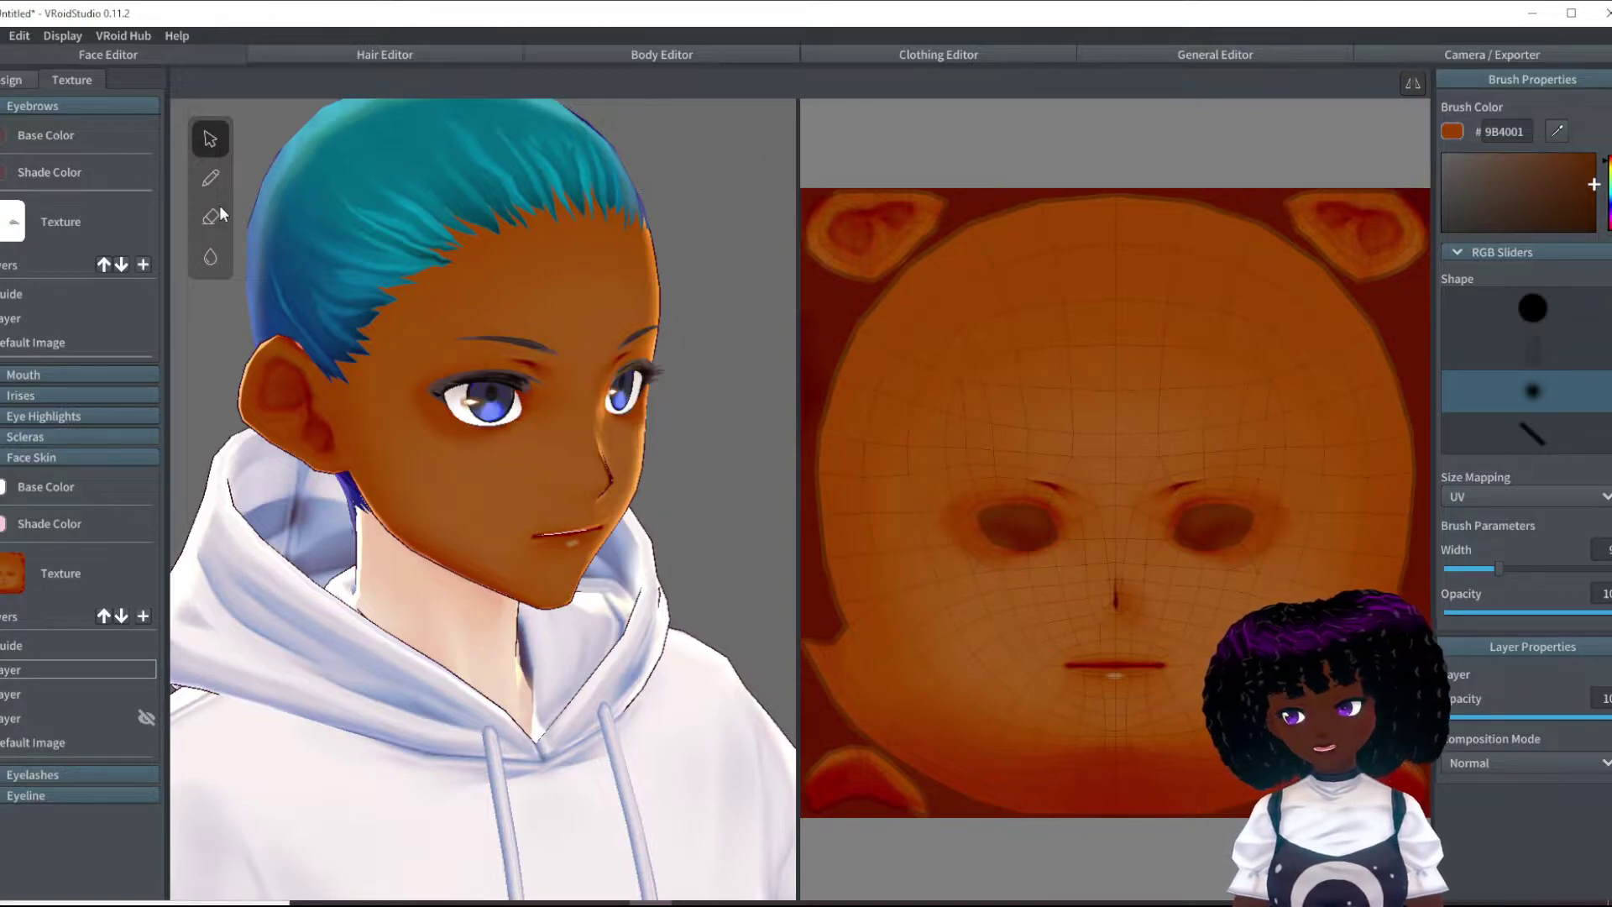
left_click(212, 254)
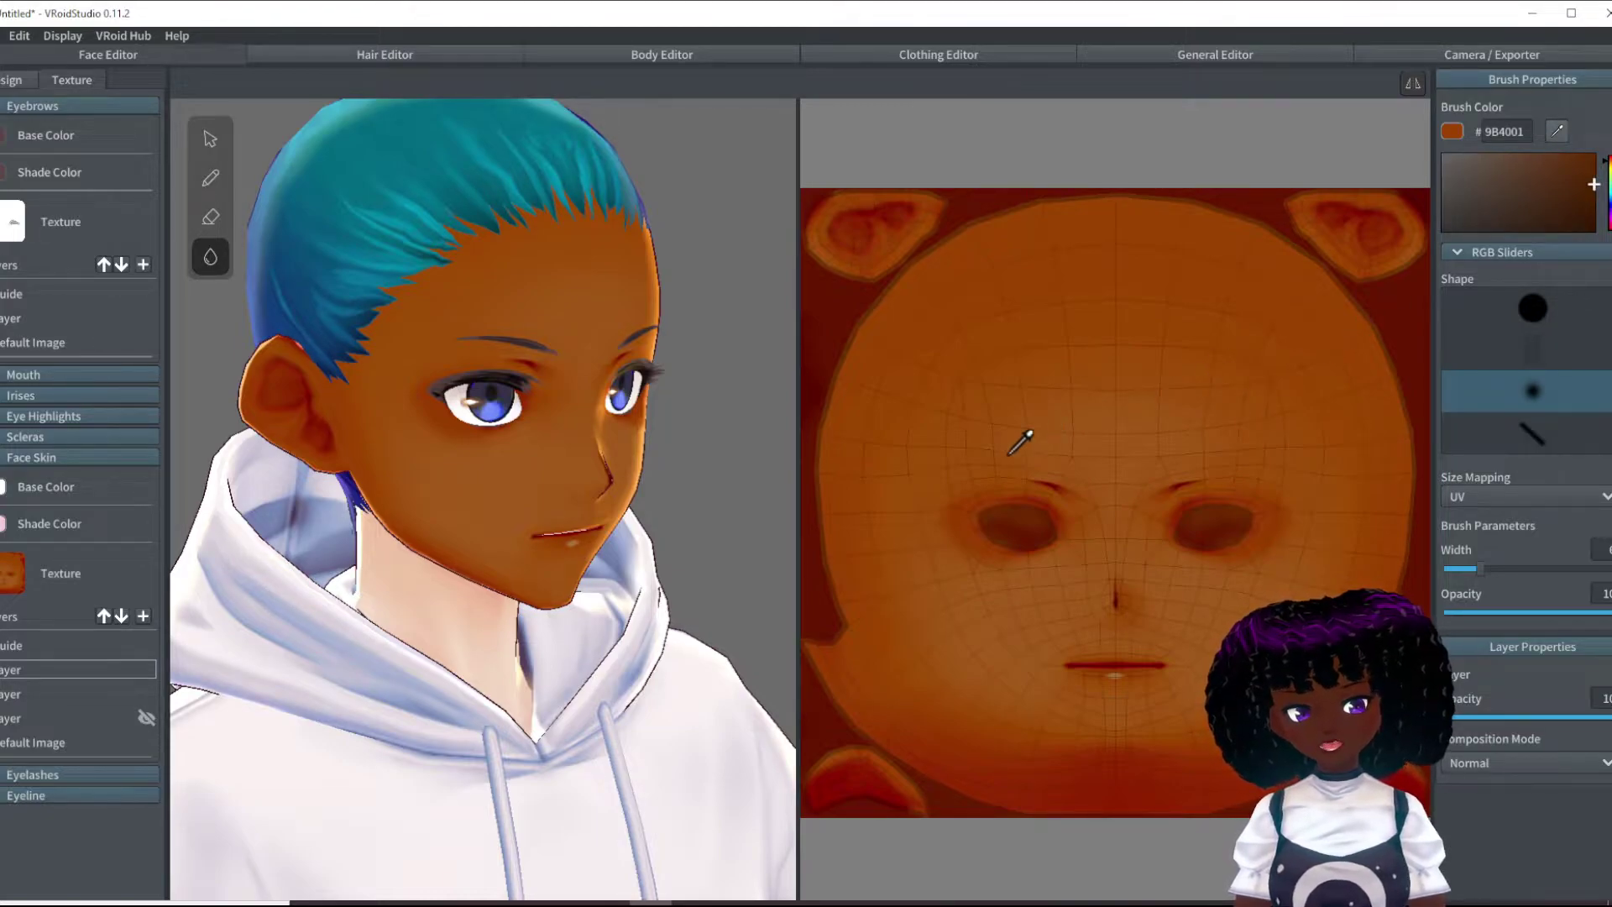
left_click(953, 558)
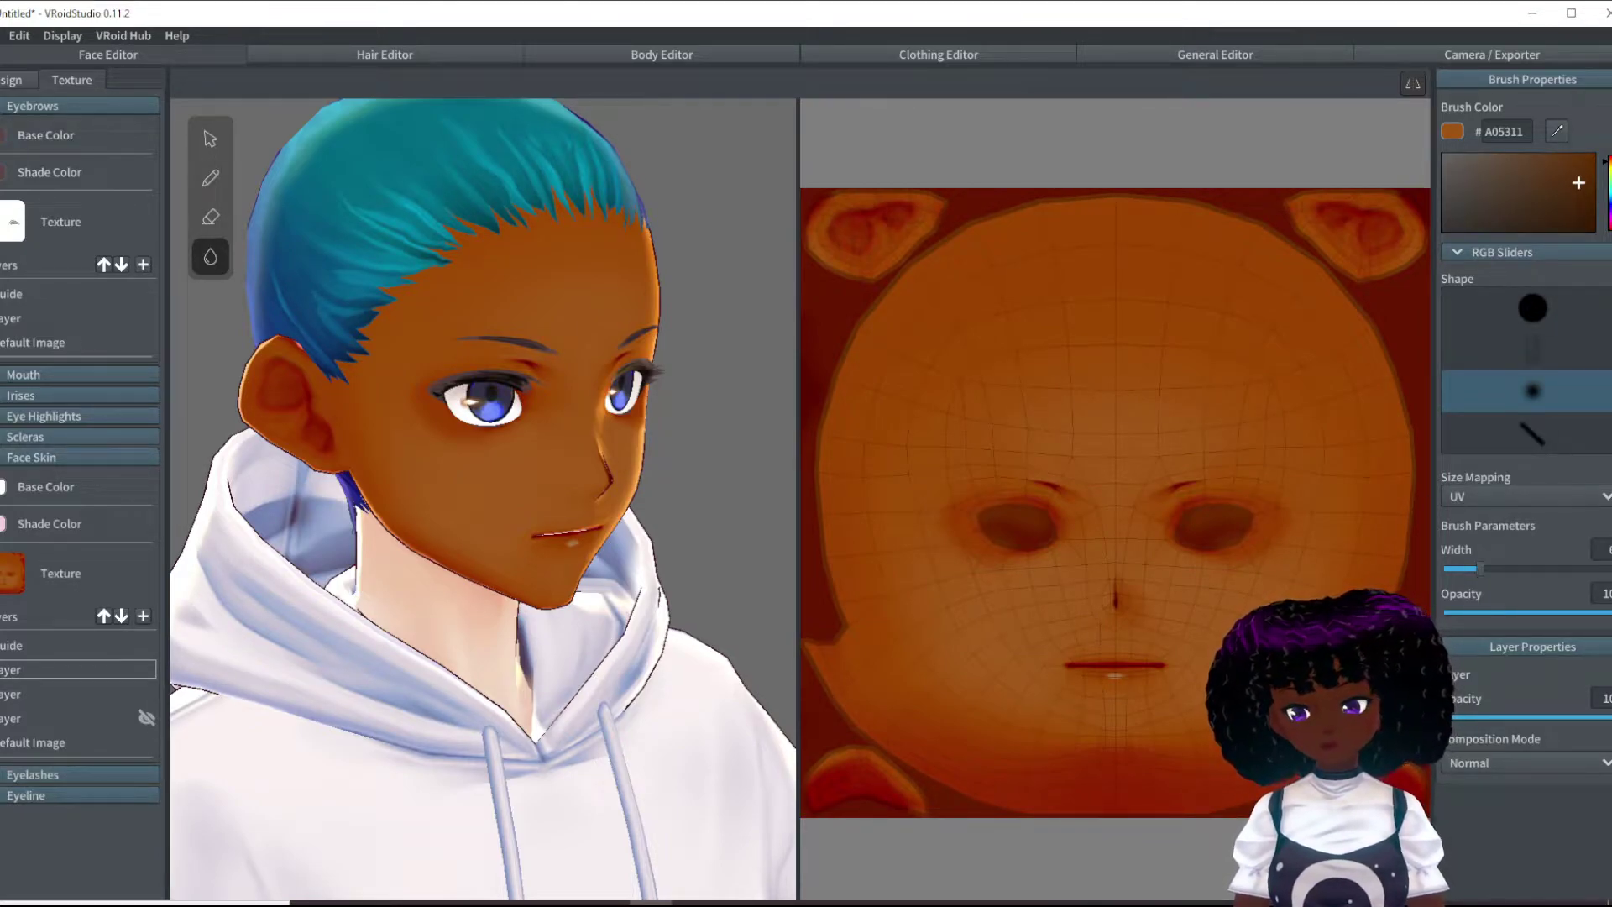
left_click(216, 174)
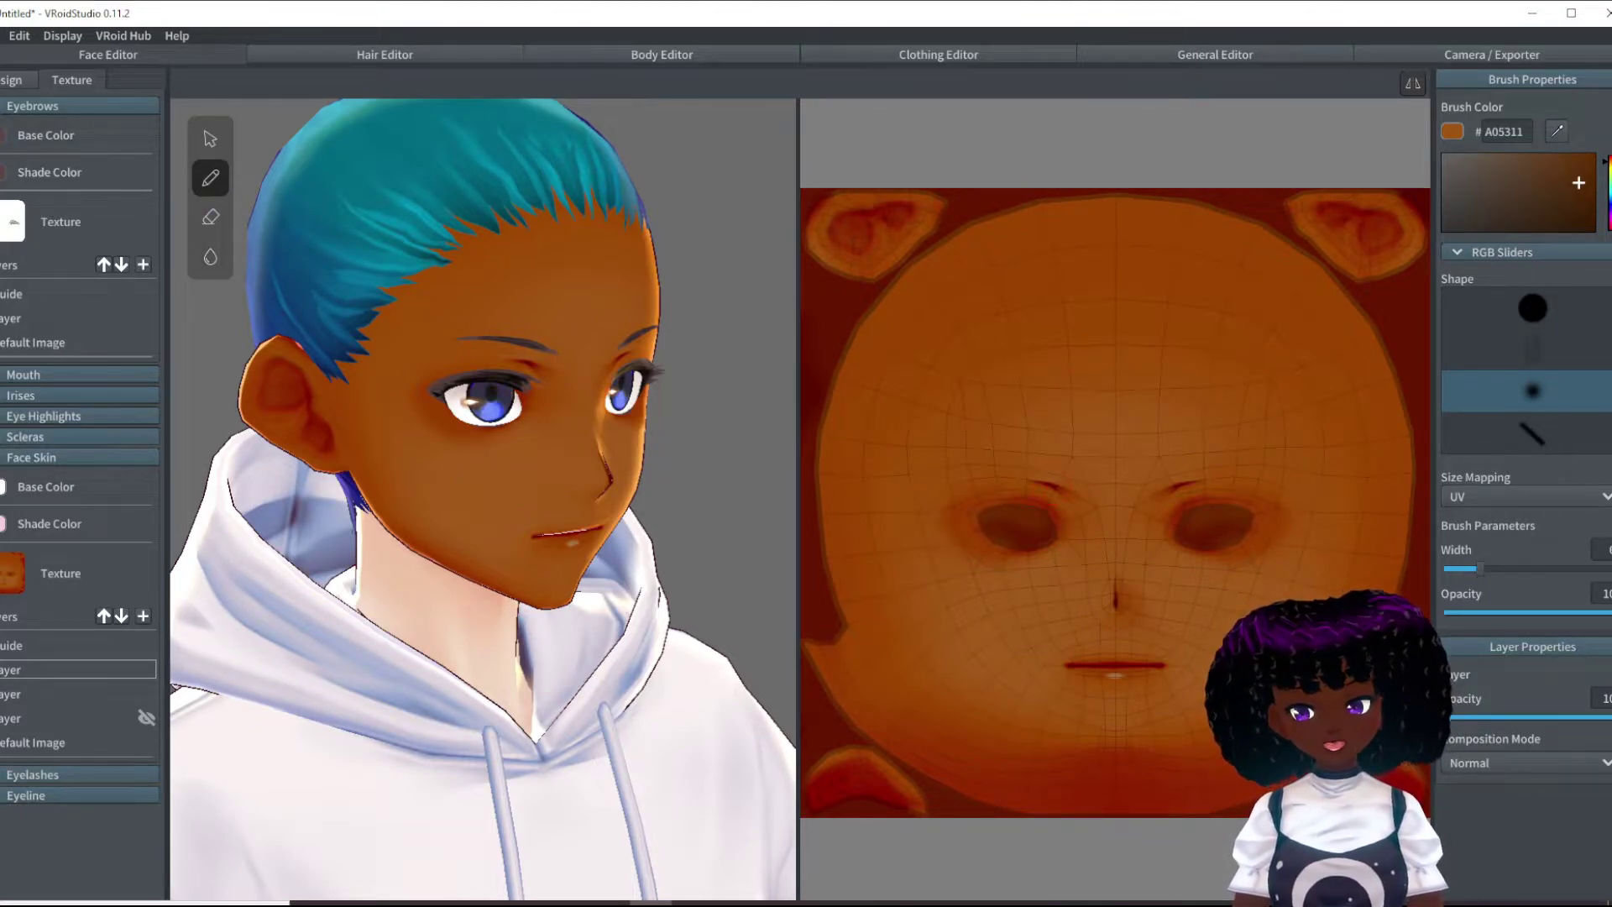
left_click_drag(1480, 568, 1510, 568)
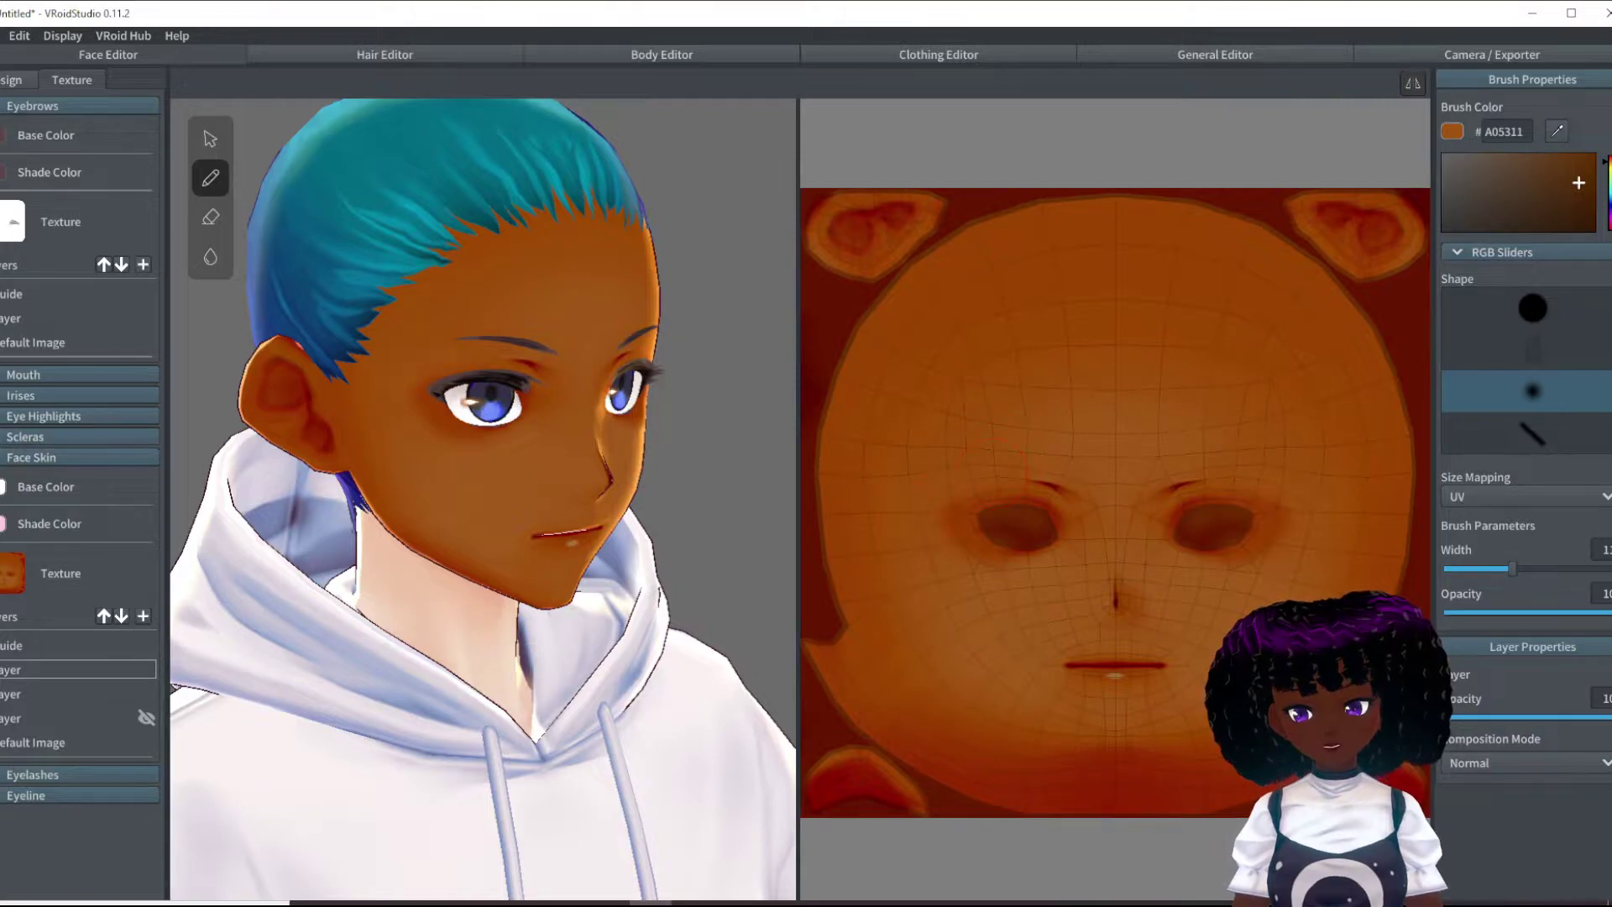
mouse_move(571, 524)
right_mouse_down()
mouse_move(692, 530)
mouse_move(562, 504)
mouse_move(578, 505)
right_mouse_up()
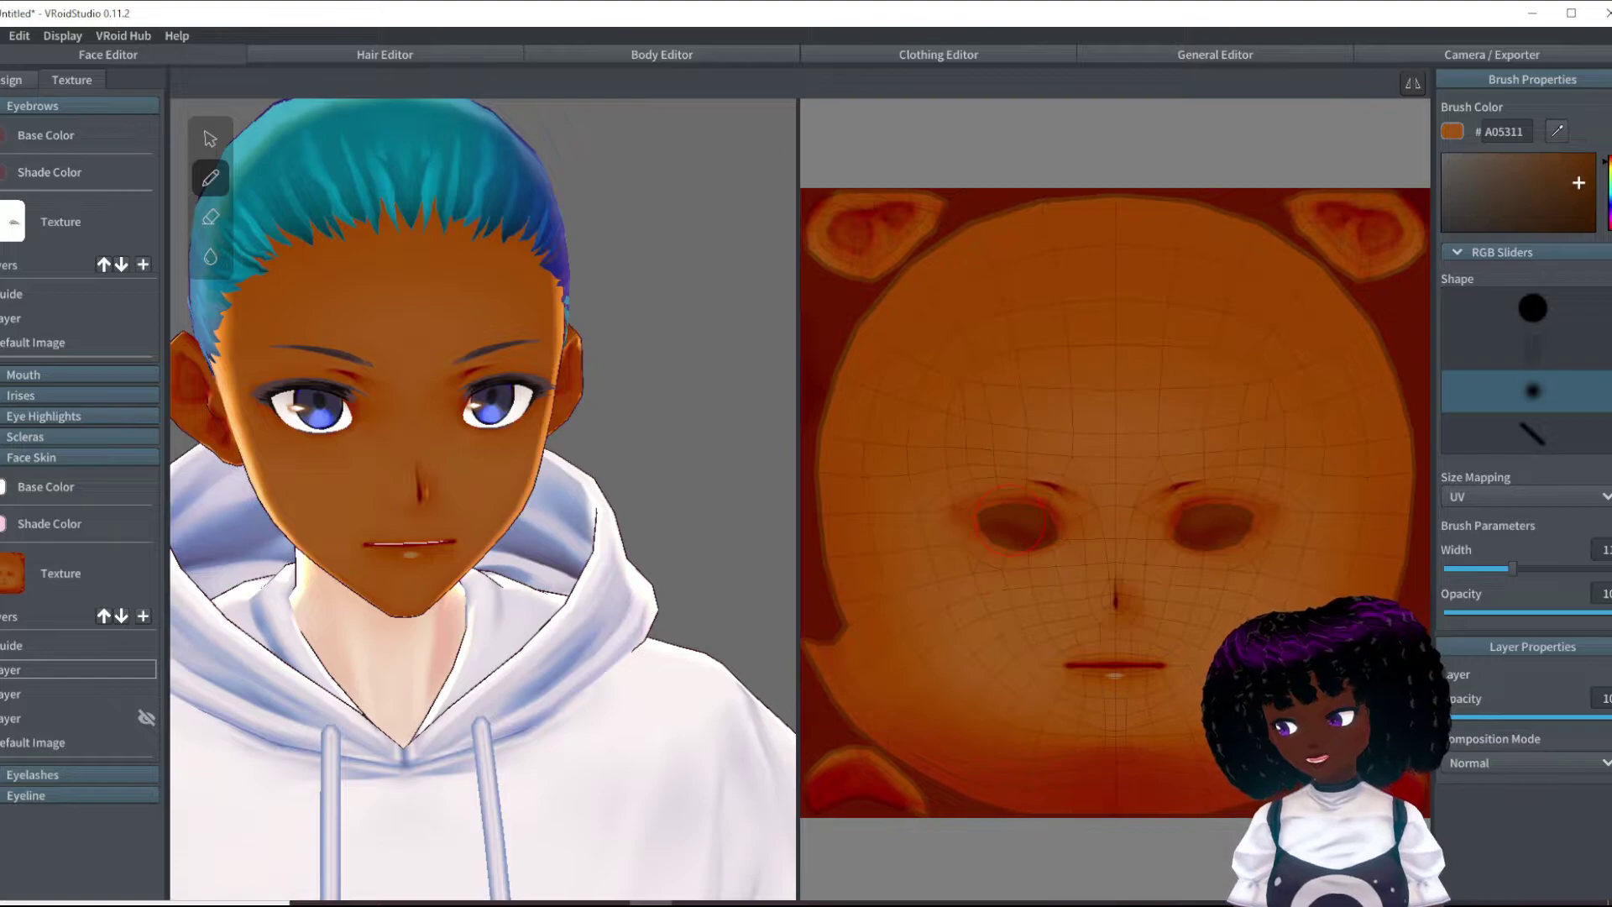
left_click(1556, 130)
left_click(1146, 433)
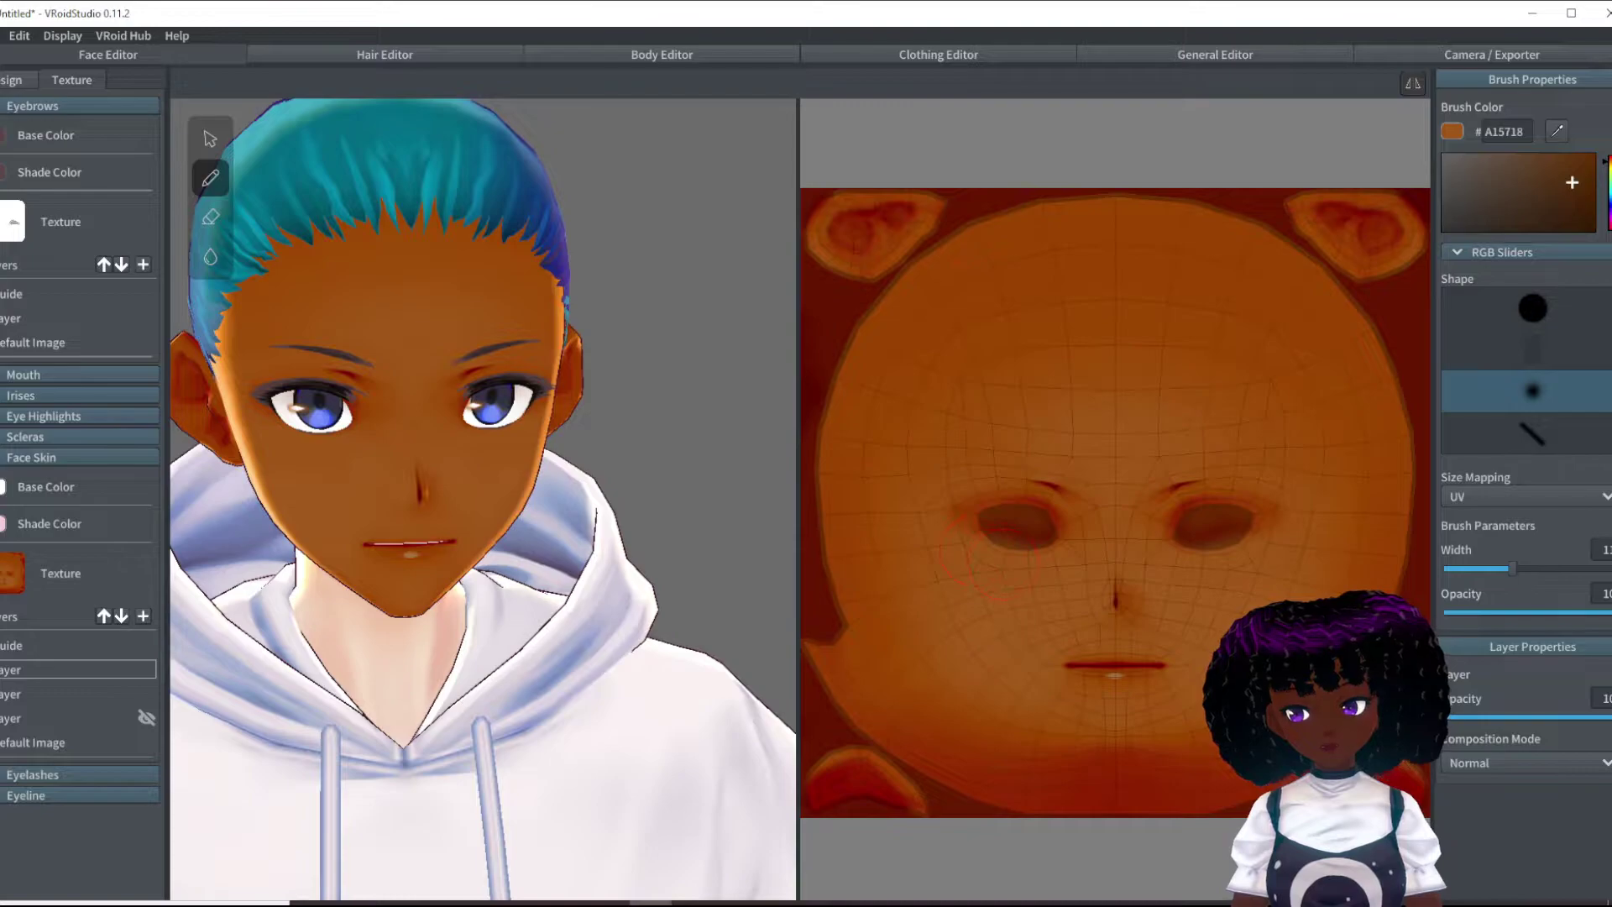
Step: Examine the blended eye area on the 3D model from both sides, from the front and at a distance
right_click_drag(739, 558, 831, 554)
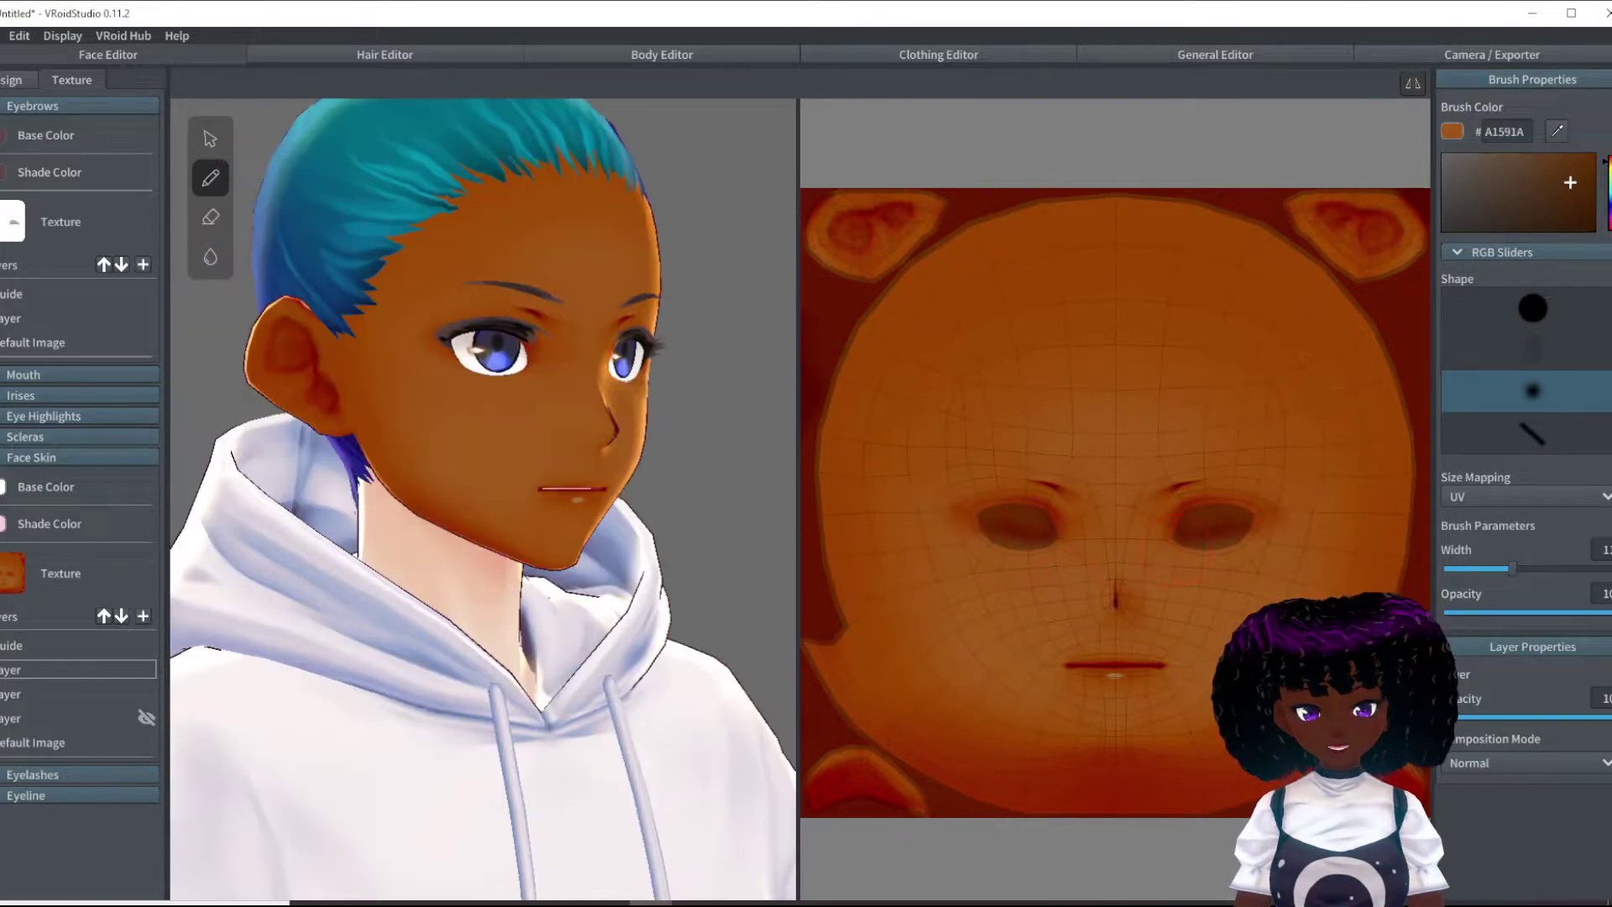
right_click_drag(625, 514, 731, 518)
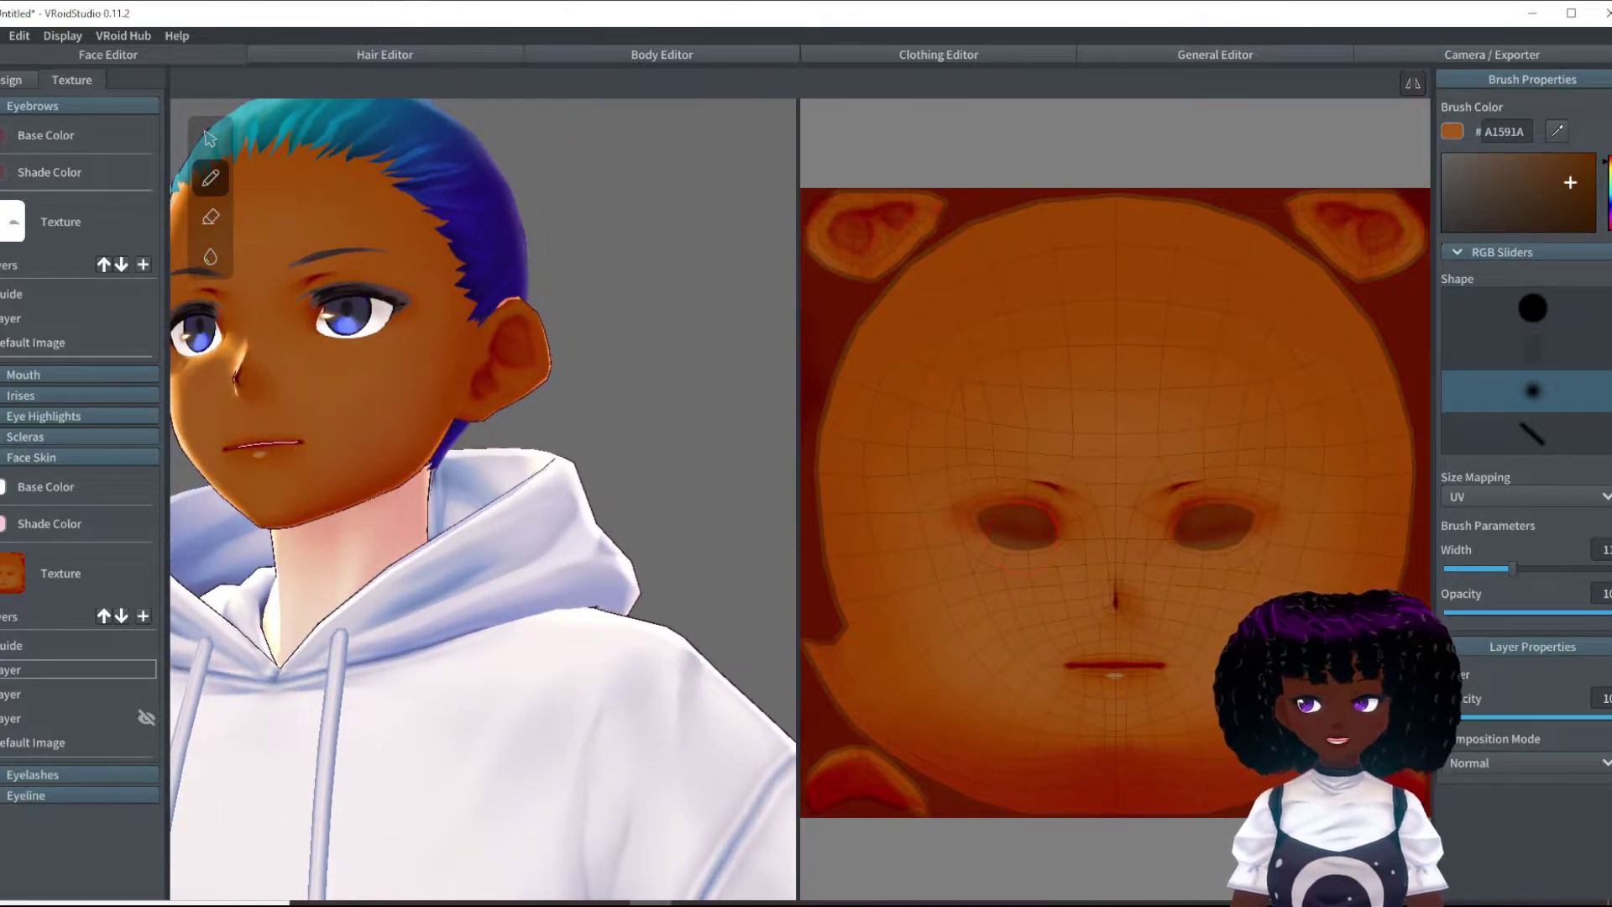
right_click_drag(697, 564, 718, 572)
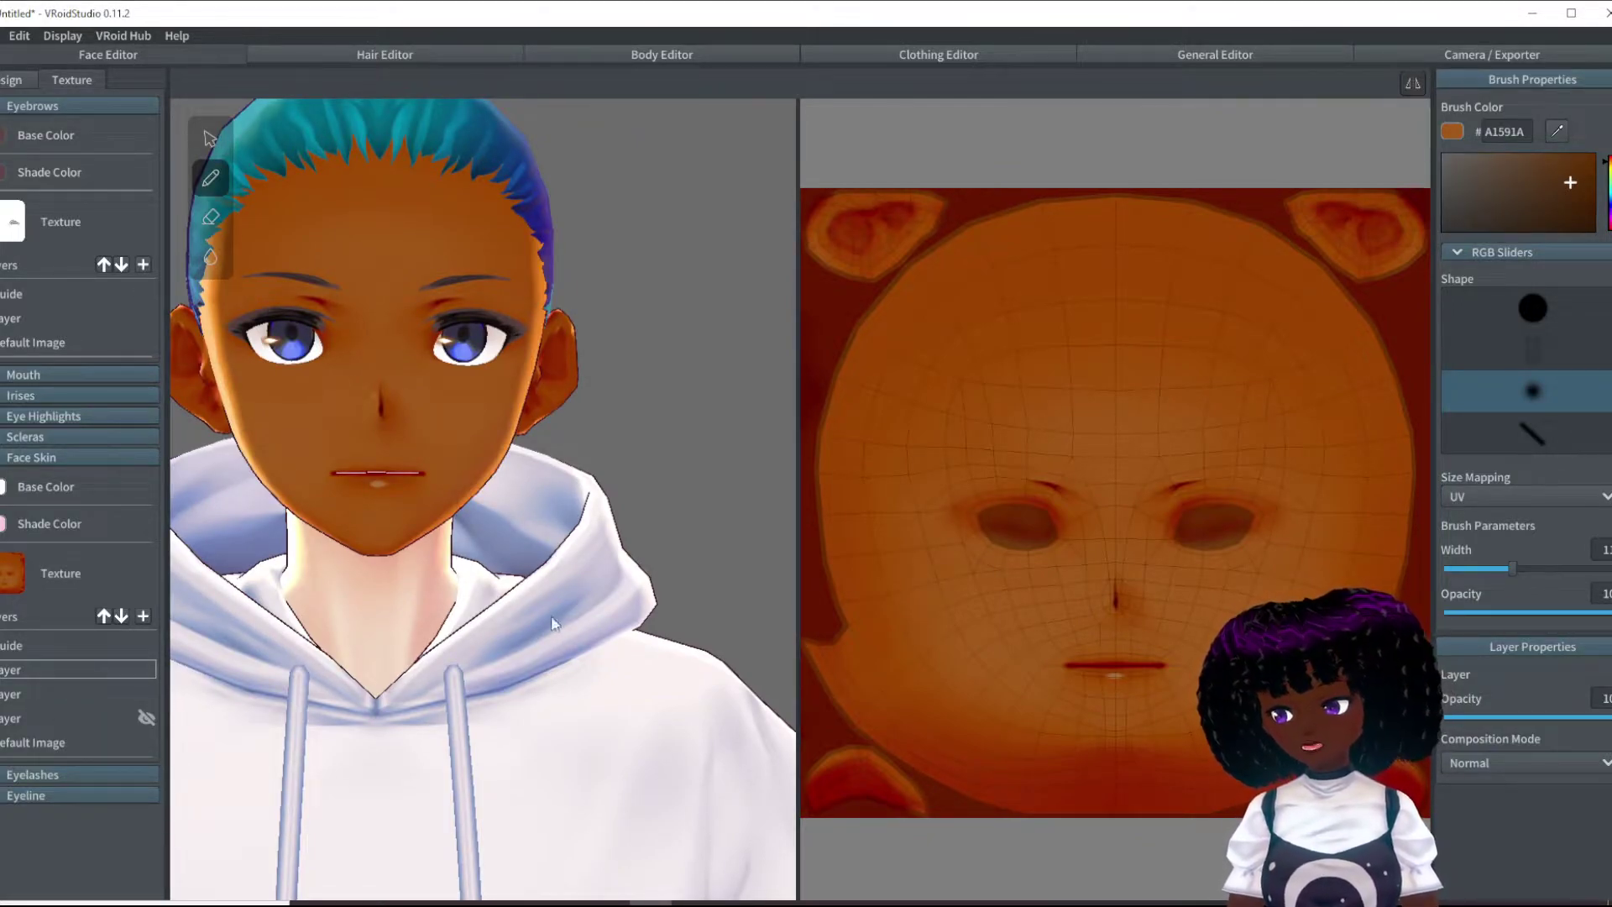
right_click_drag(521, 658, 453, 643)
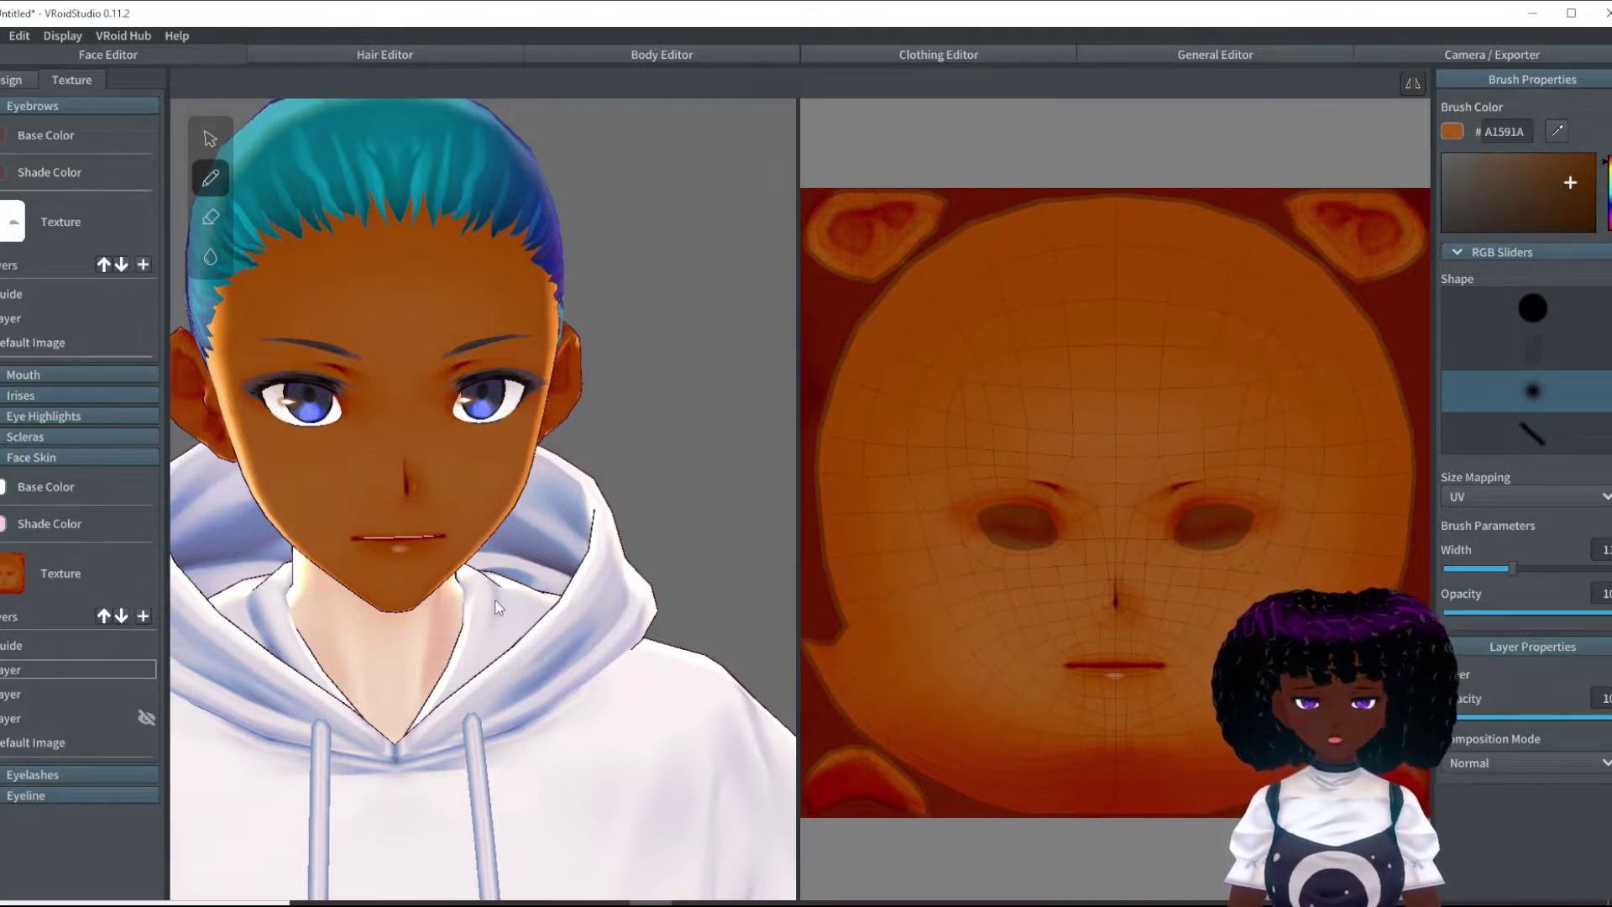
right_click_drag(488, 618, 499, 617)
scroll(498, 617, "down", 8)
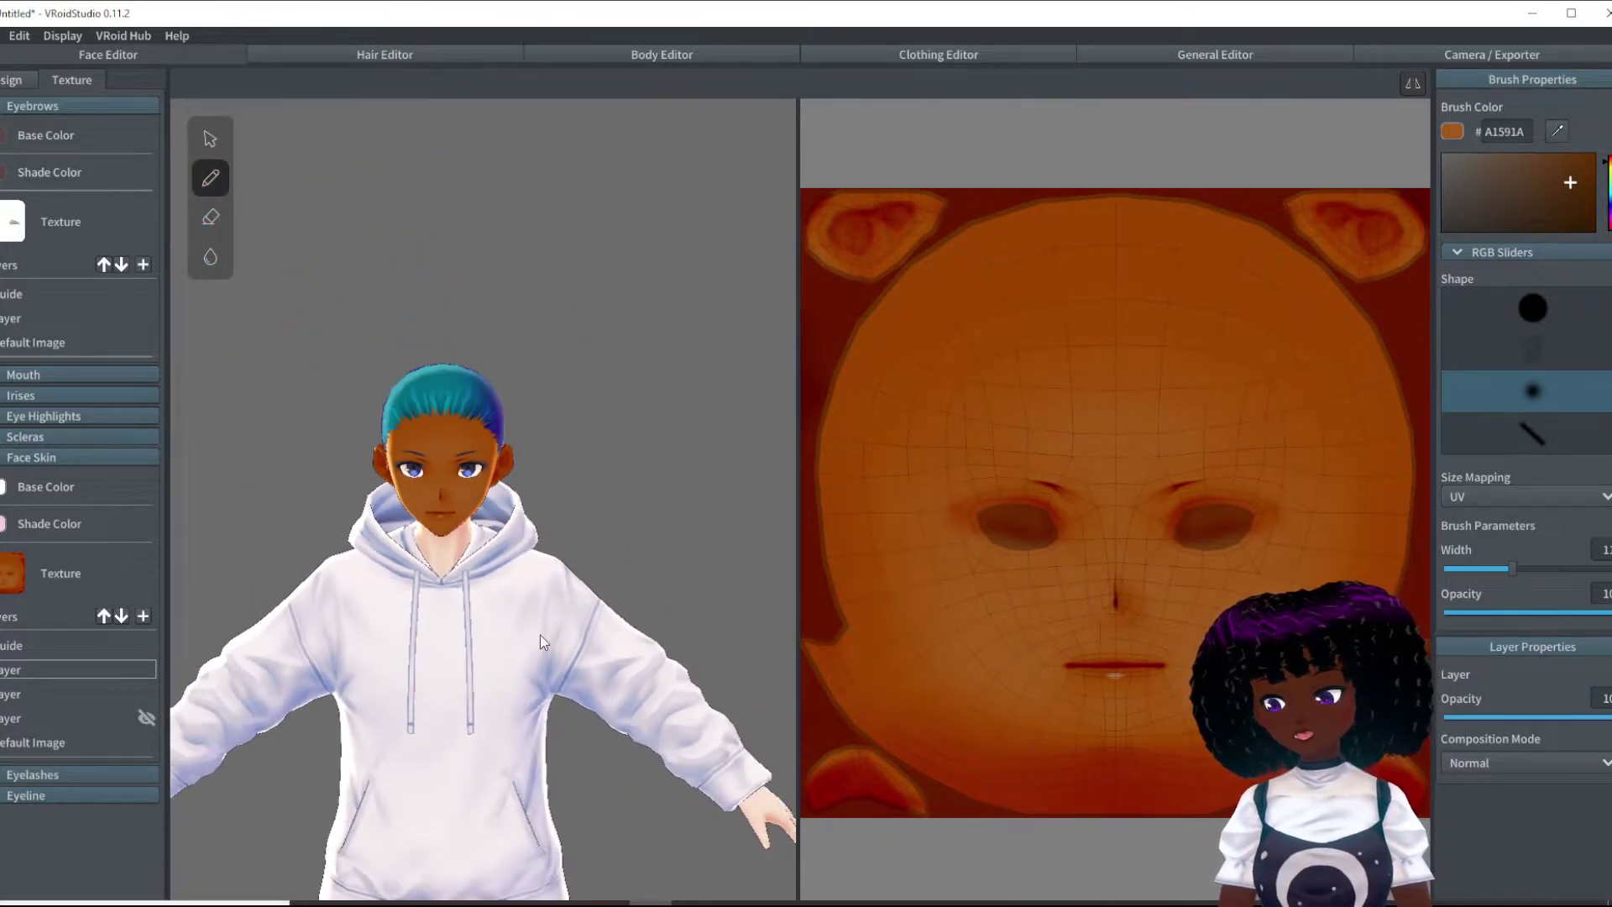
scroll(566, 612, "down", 3)
mouse_move(566, 612)
right_mouse_down()
mouse_move(531, 614)
mouse_move(610, 621)
mouse_move(586, 620)
right_mouse_up()
scroll(573, 612, "up", 5)
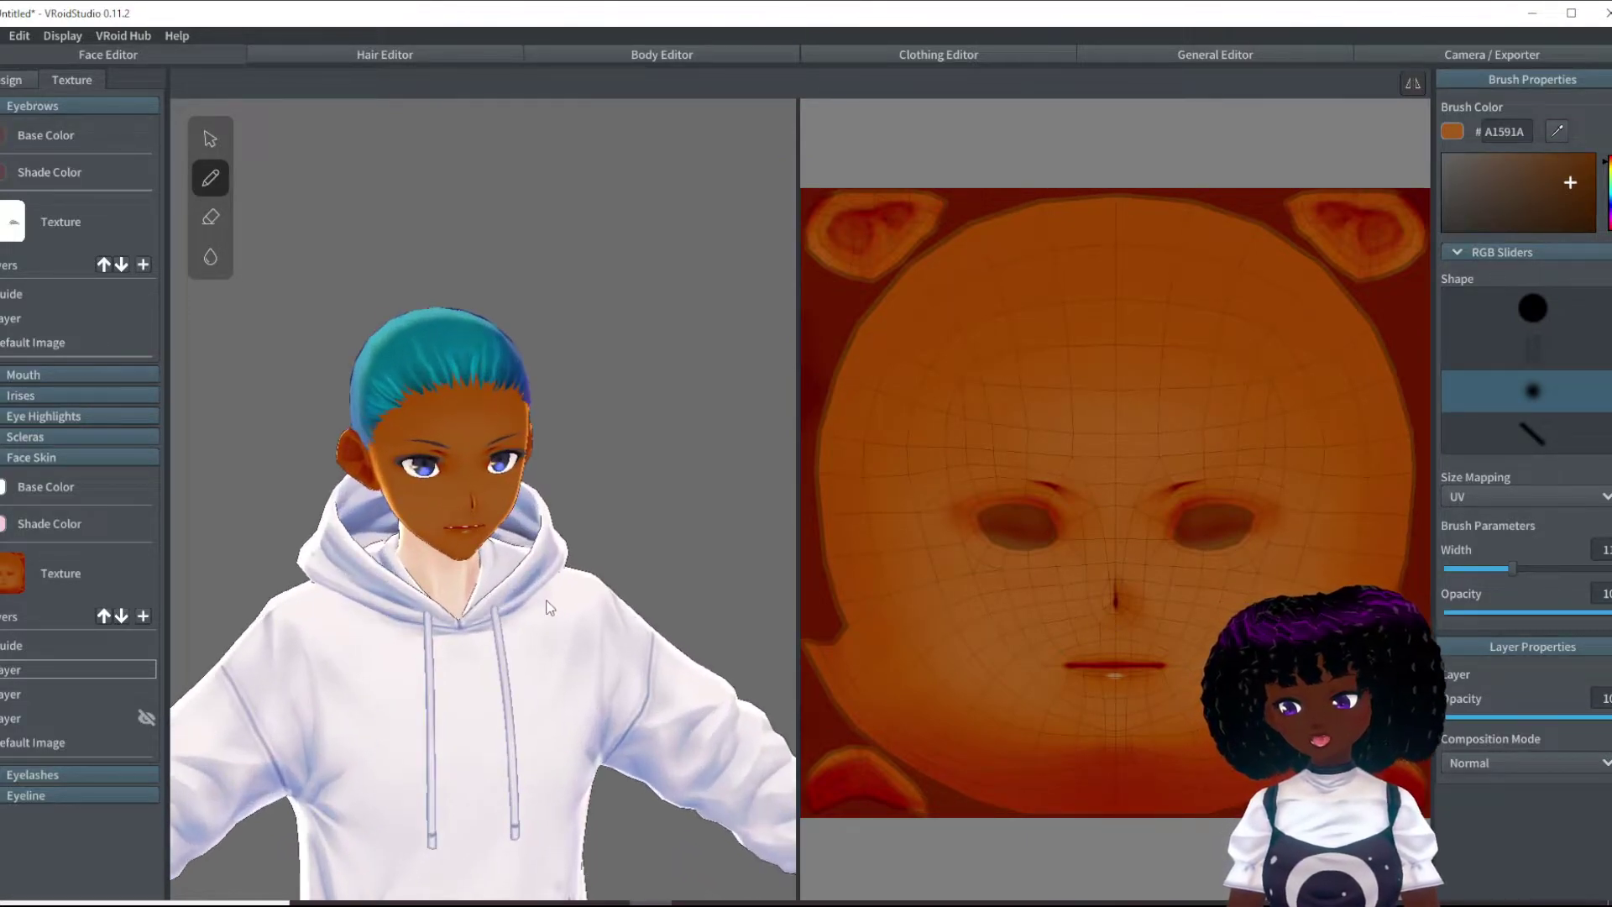
scroll(550, 608, "up", 6)
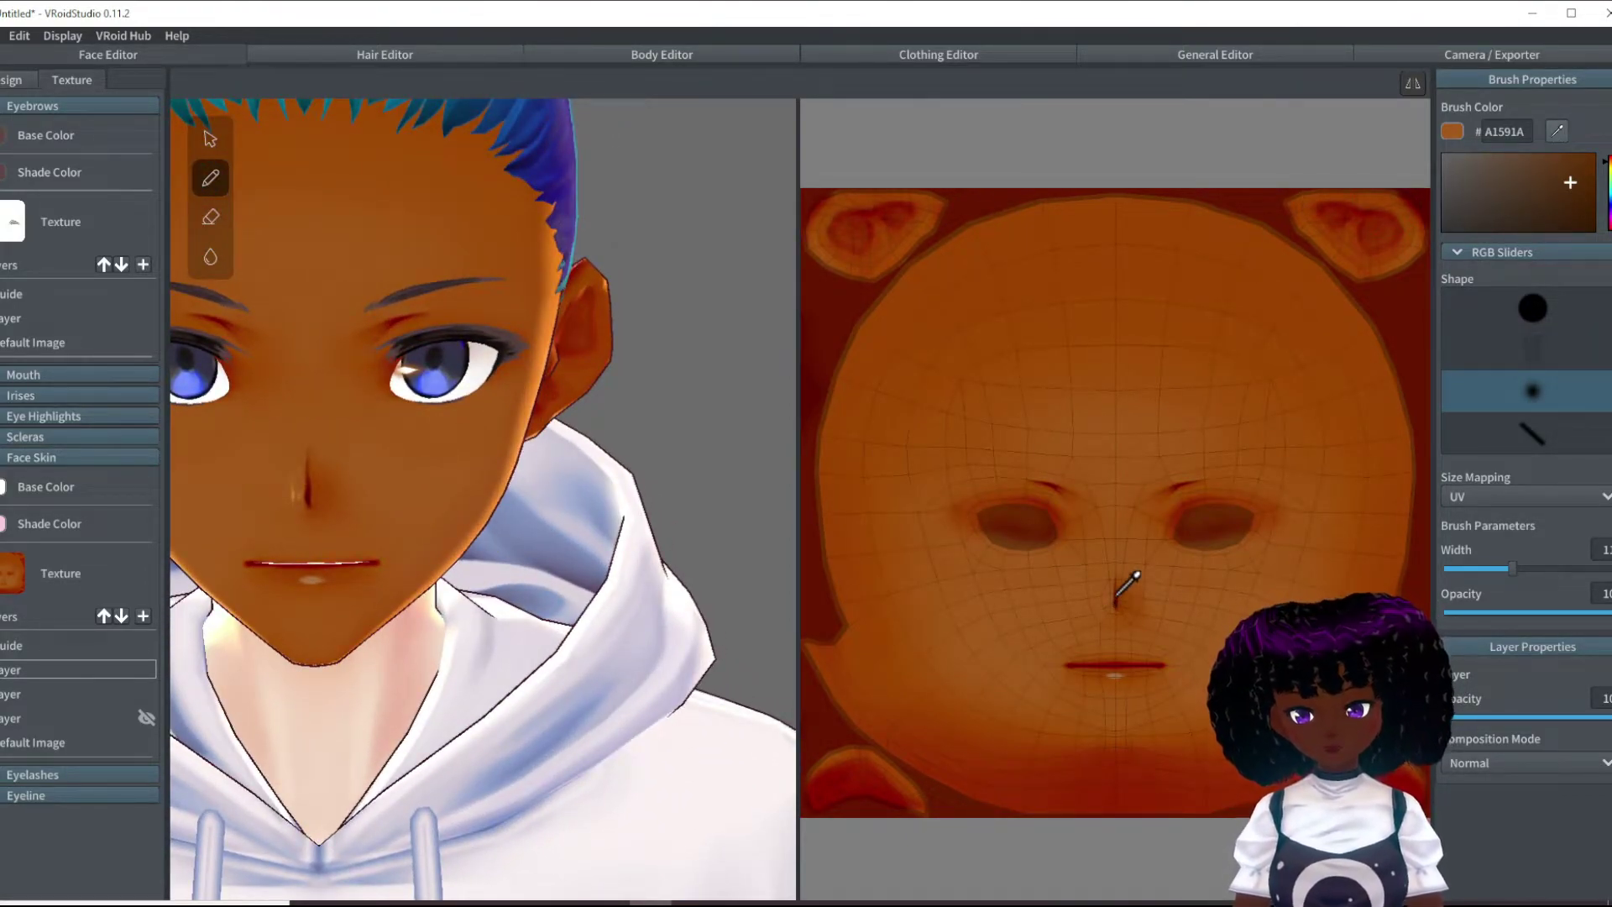
Step: Paint over the dark nose line in brown #A15919 with a small hard round brush, and return to the soft brush shape
scroll(1176, 682, "up", 4)
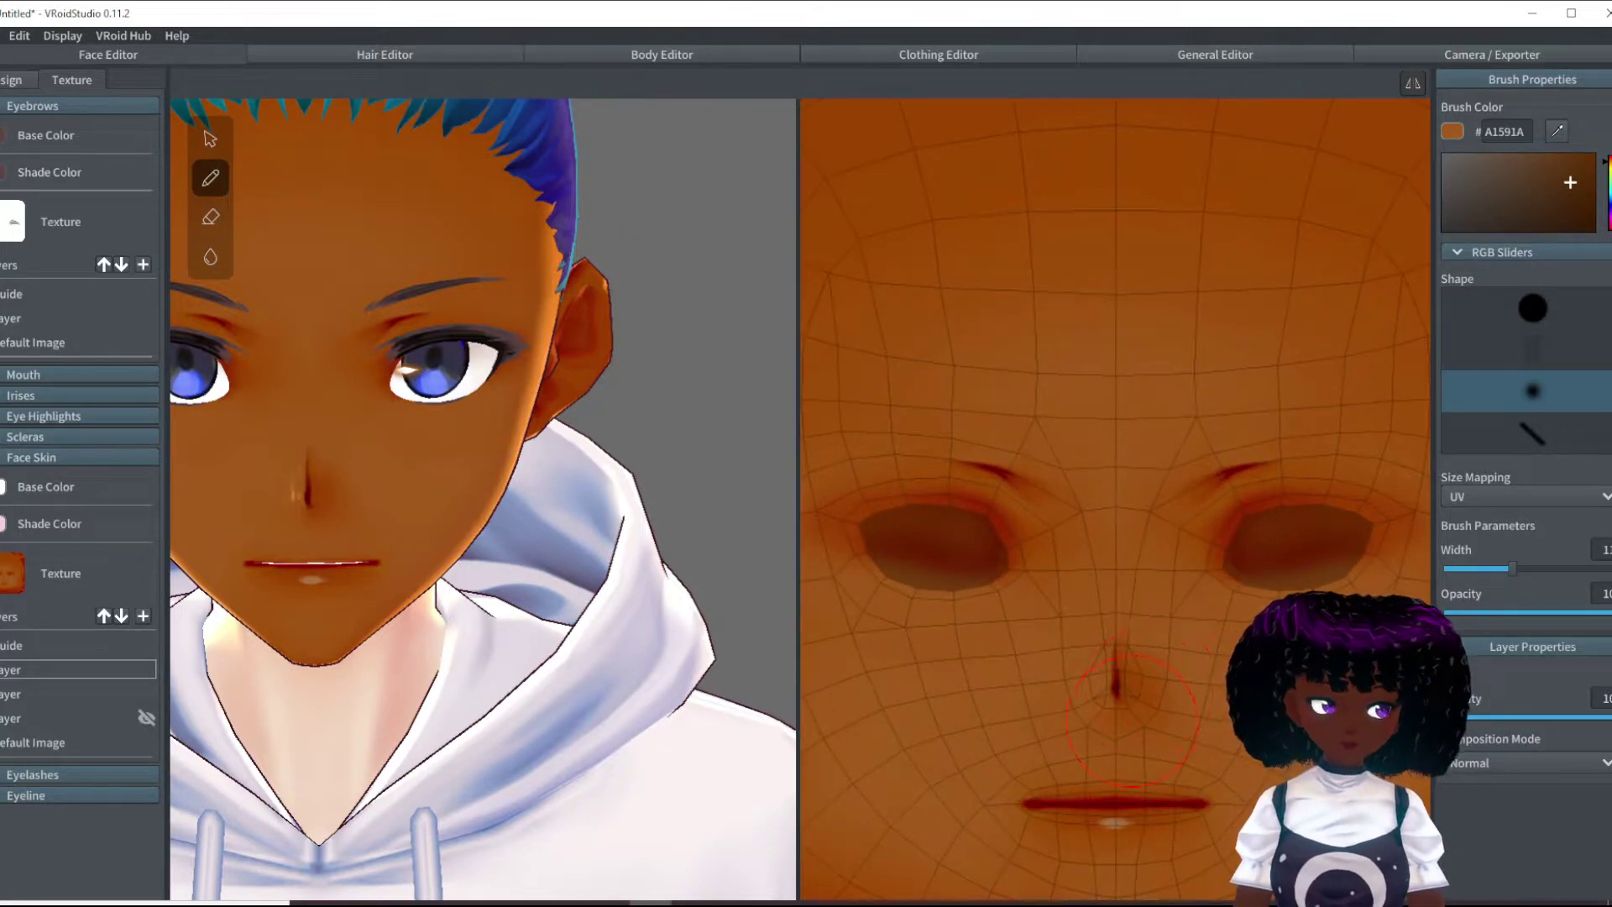
scroll(1122, 694, "up", 1)
left_click(1555, 132)
left_click(1117, 676)
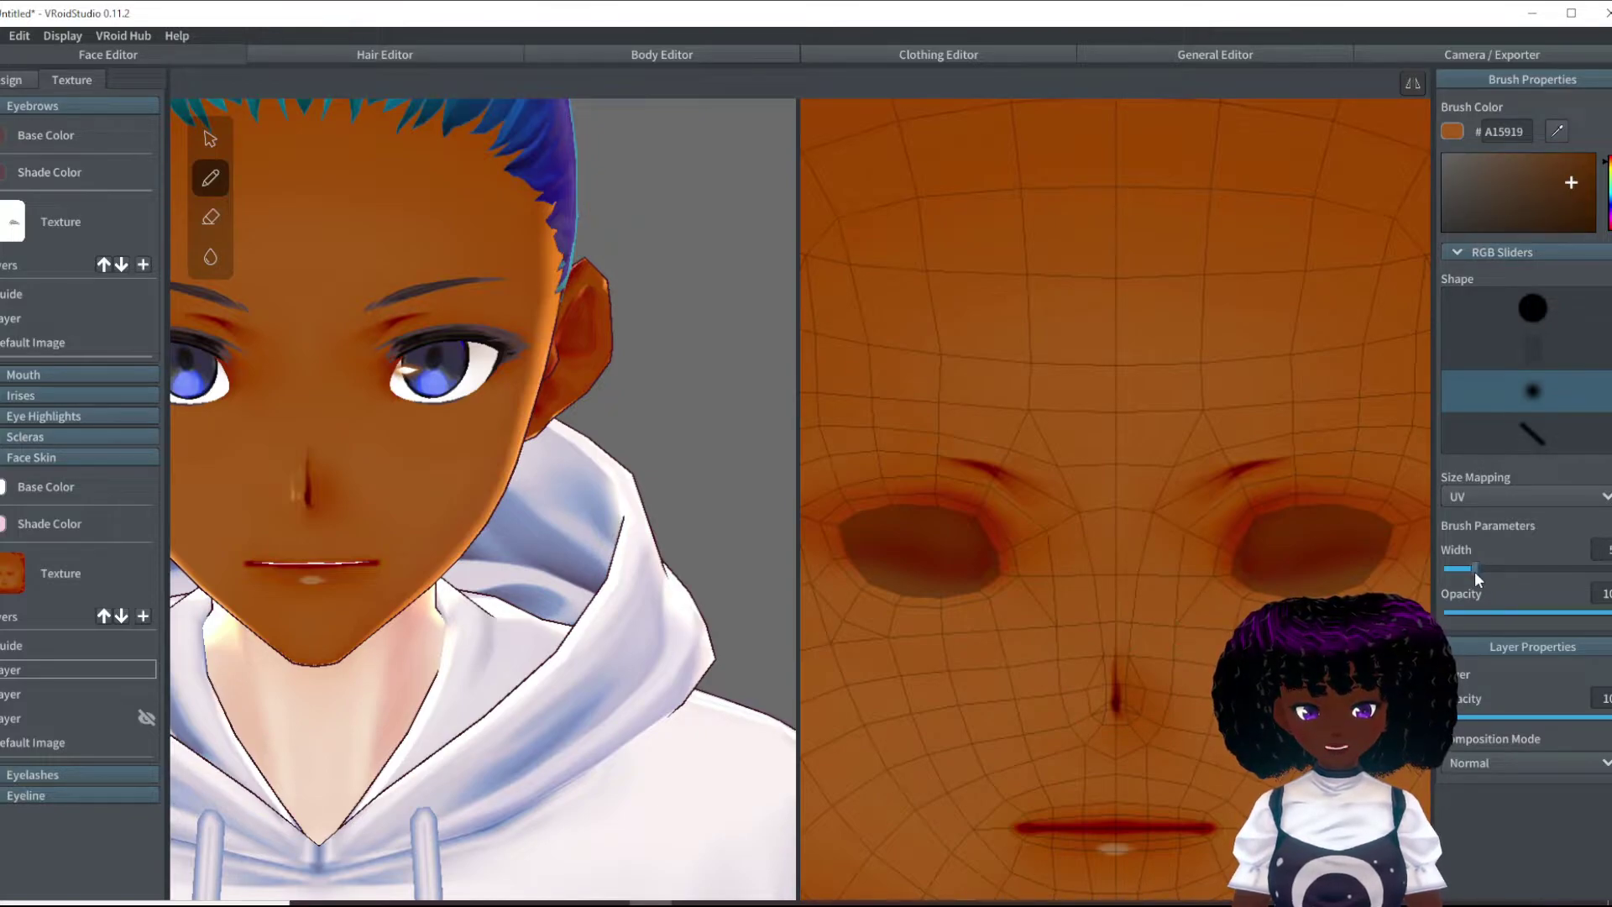
left_click_drag(1469, 571, 1463, 571)
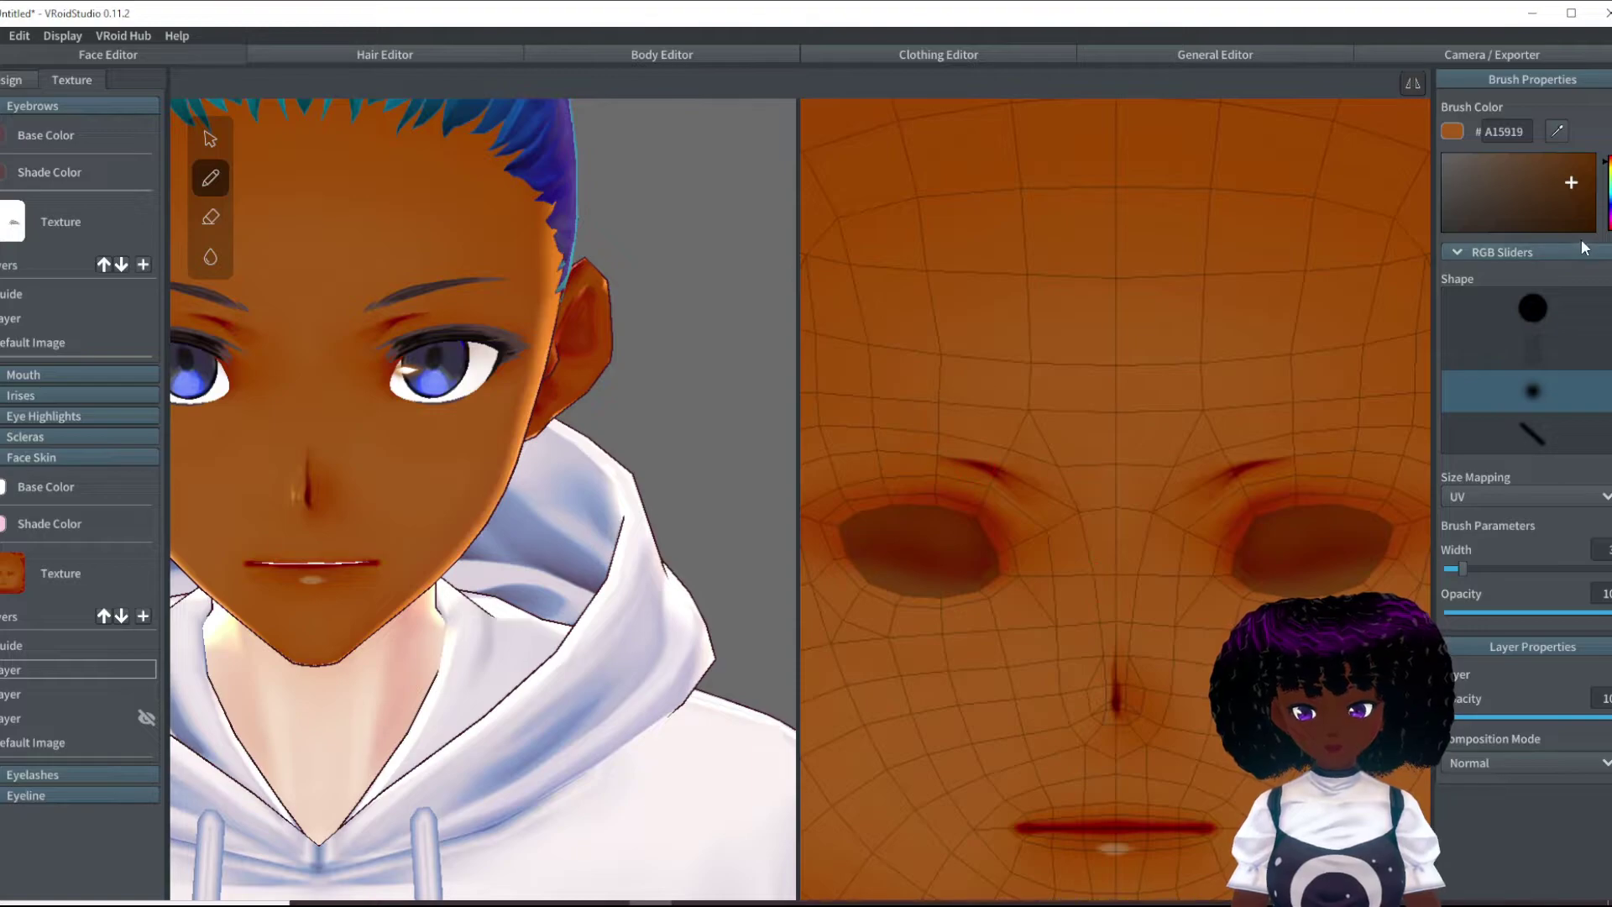
left_click(1533, 311)
left_click_drag(1118, 714, 1115, 664)
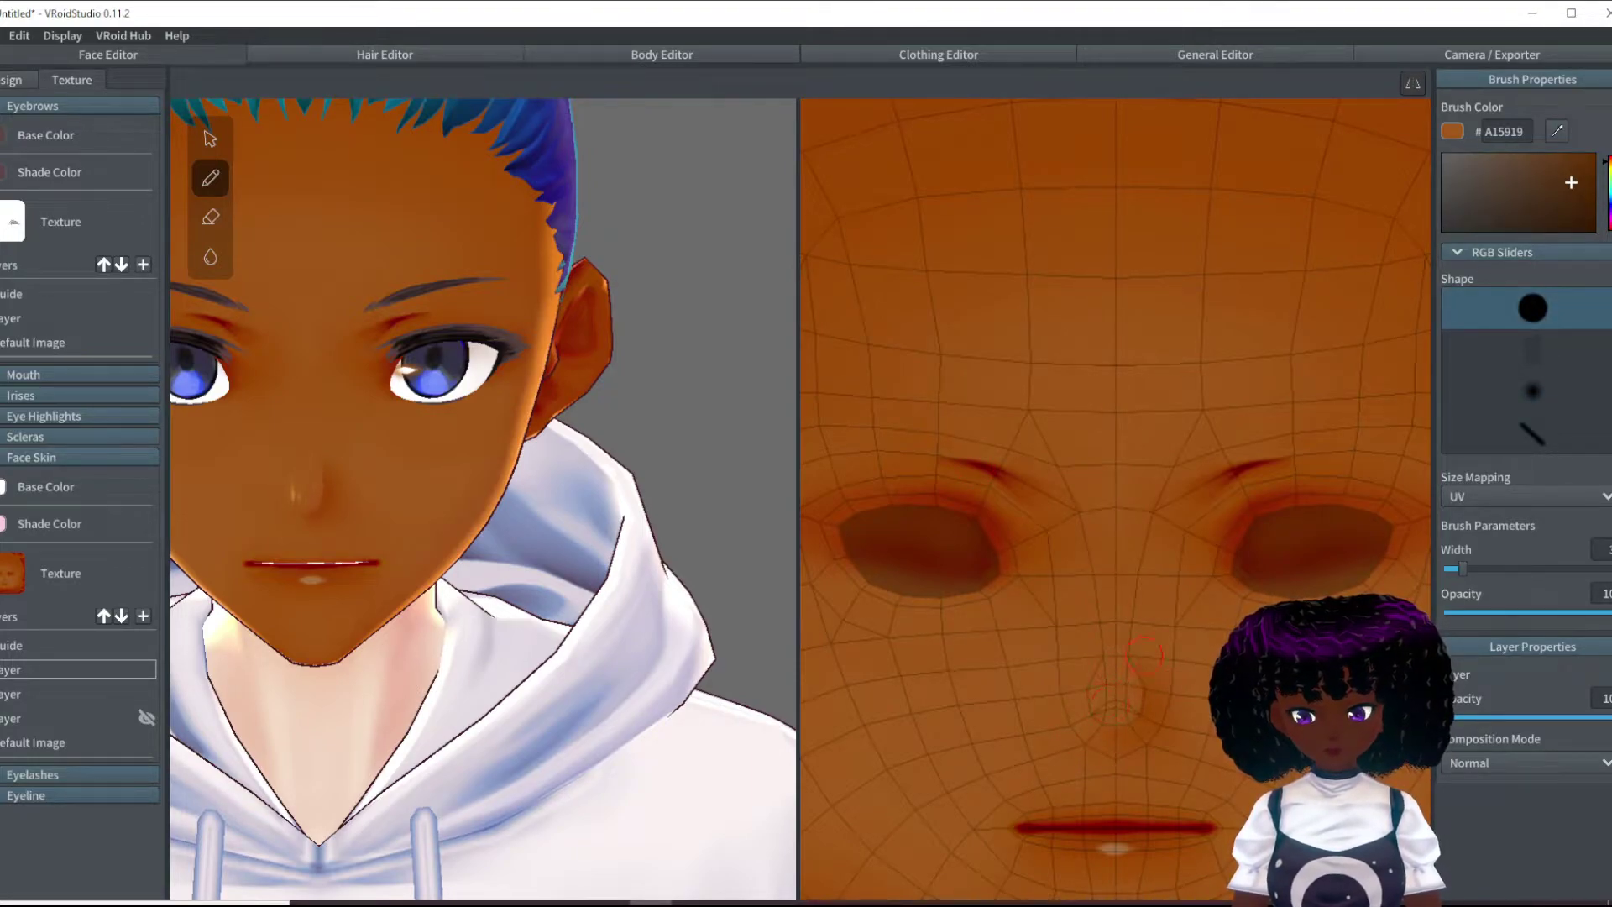
left_click(1533, 391)
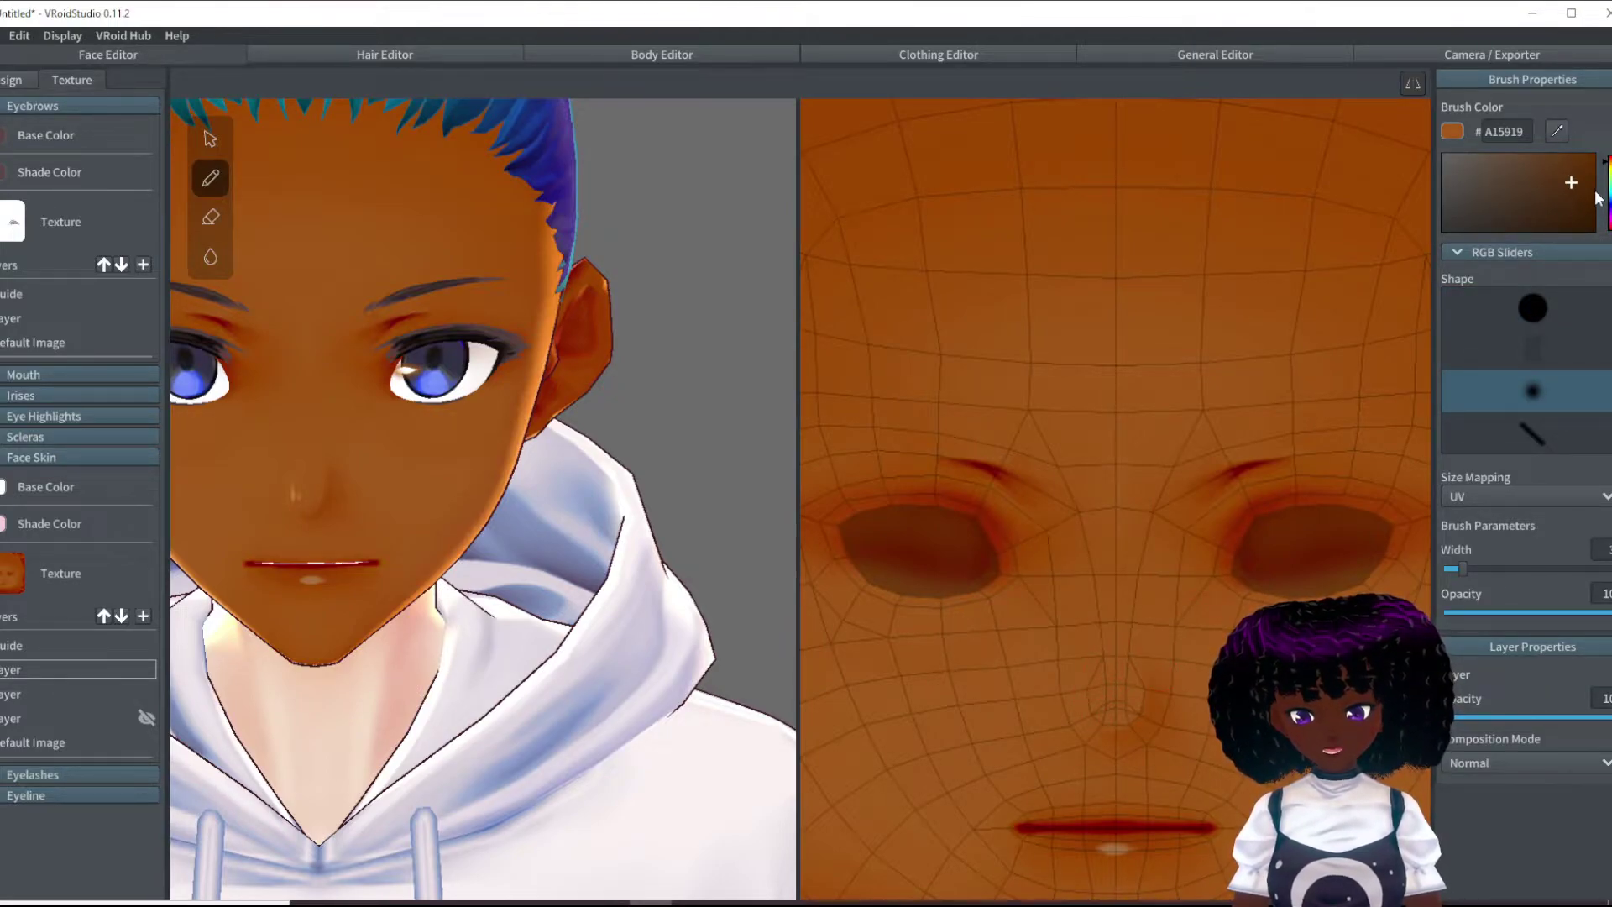
Step: Examine the repainted nose on the 3D model up close and at a distance
mouse_move(554, 584)
right_mouse_down()
mouse_move(571, 559)
mouse_move(563, 577)
right_mouse_up()
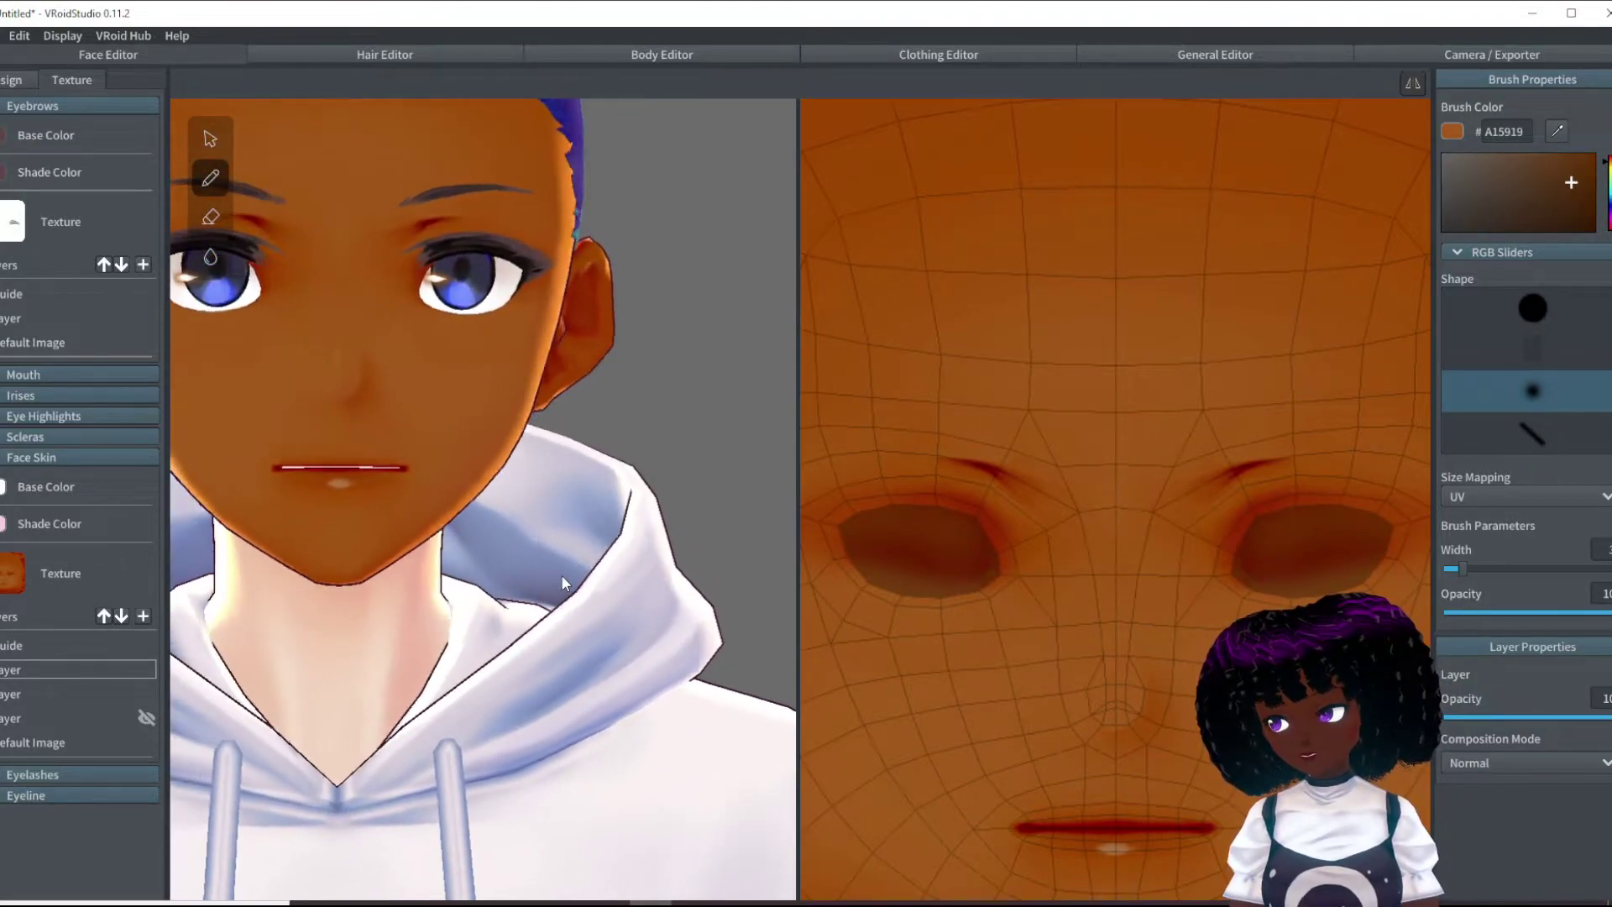
scroll(562, 578, "down", 5)
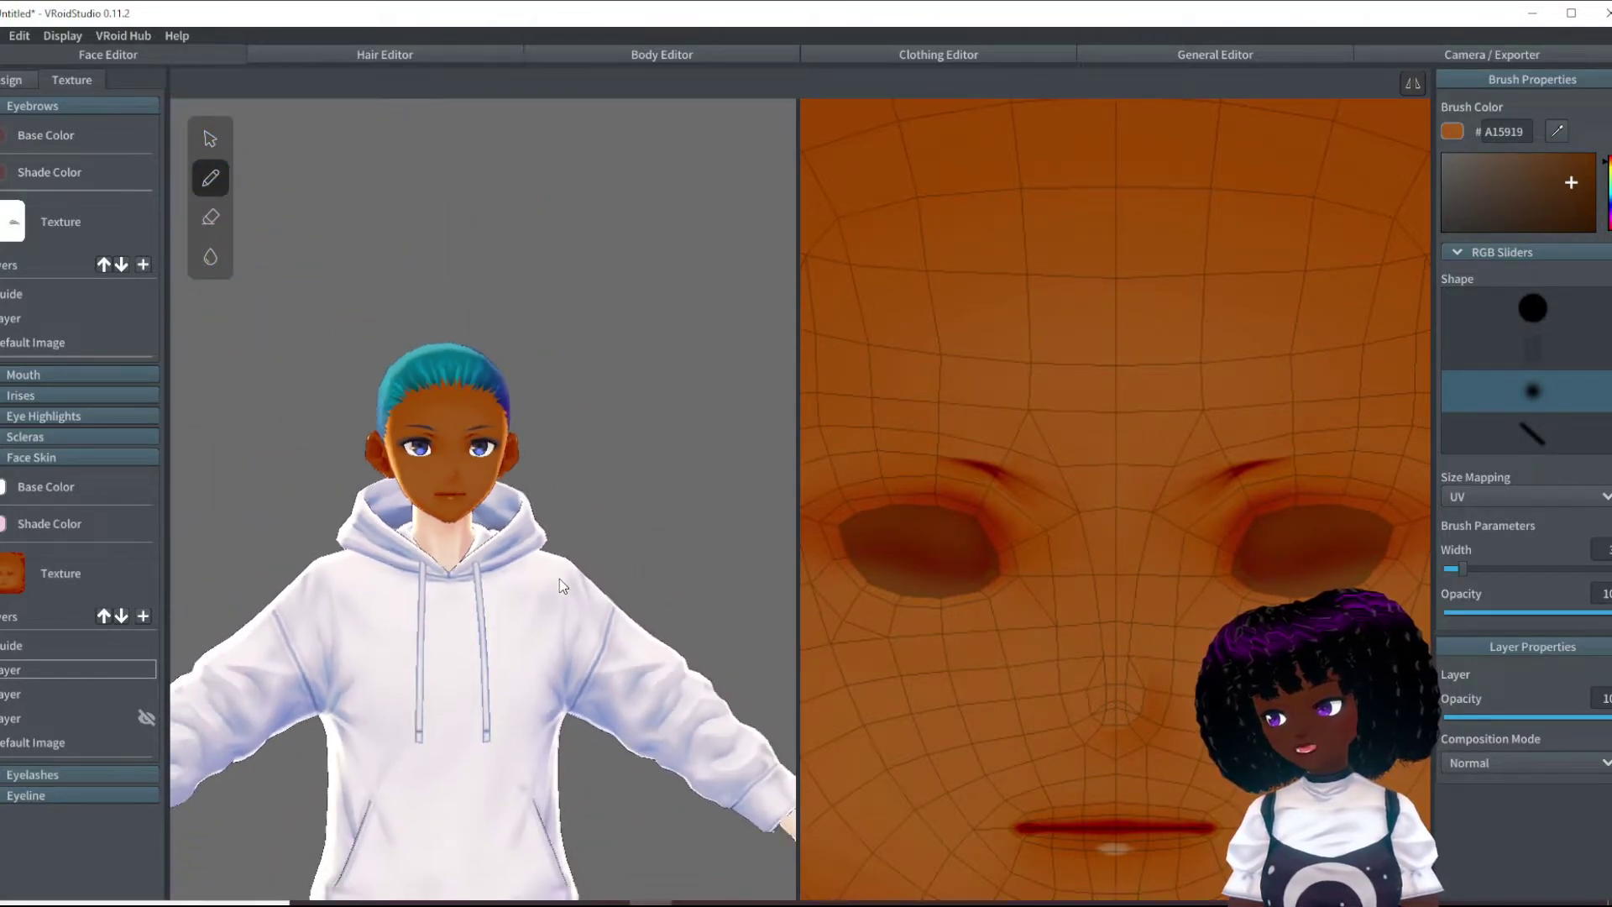
scroll(559, 577, "down", 5)
mouse_move(556, 578)
right_mouse_down()
mouse_move(499, 591)
mouse_move(567, 592)
mouse_move(565, 551)
right_mouse_up()
scroll(565, 544, "up", 3)
scroll(565, 550, "up", 5)
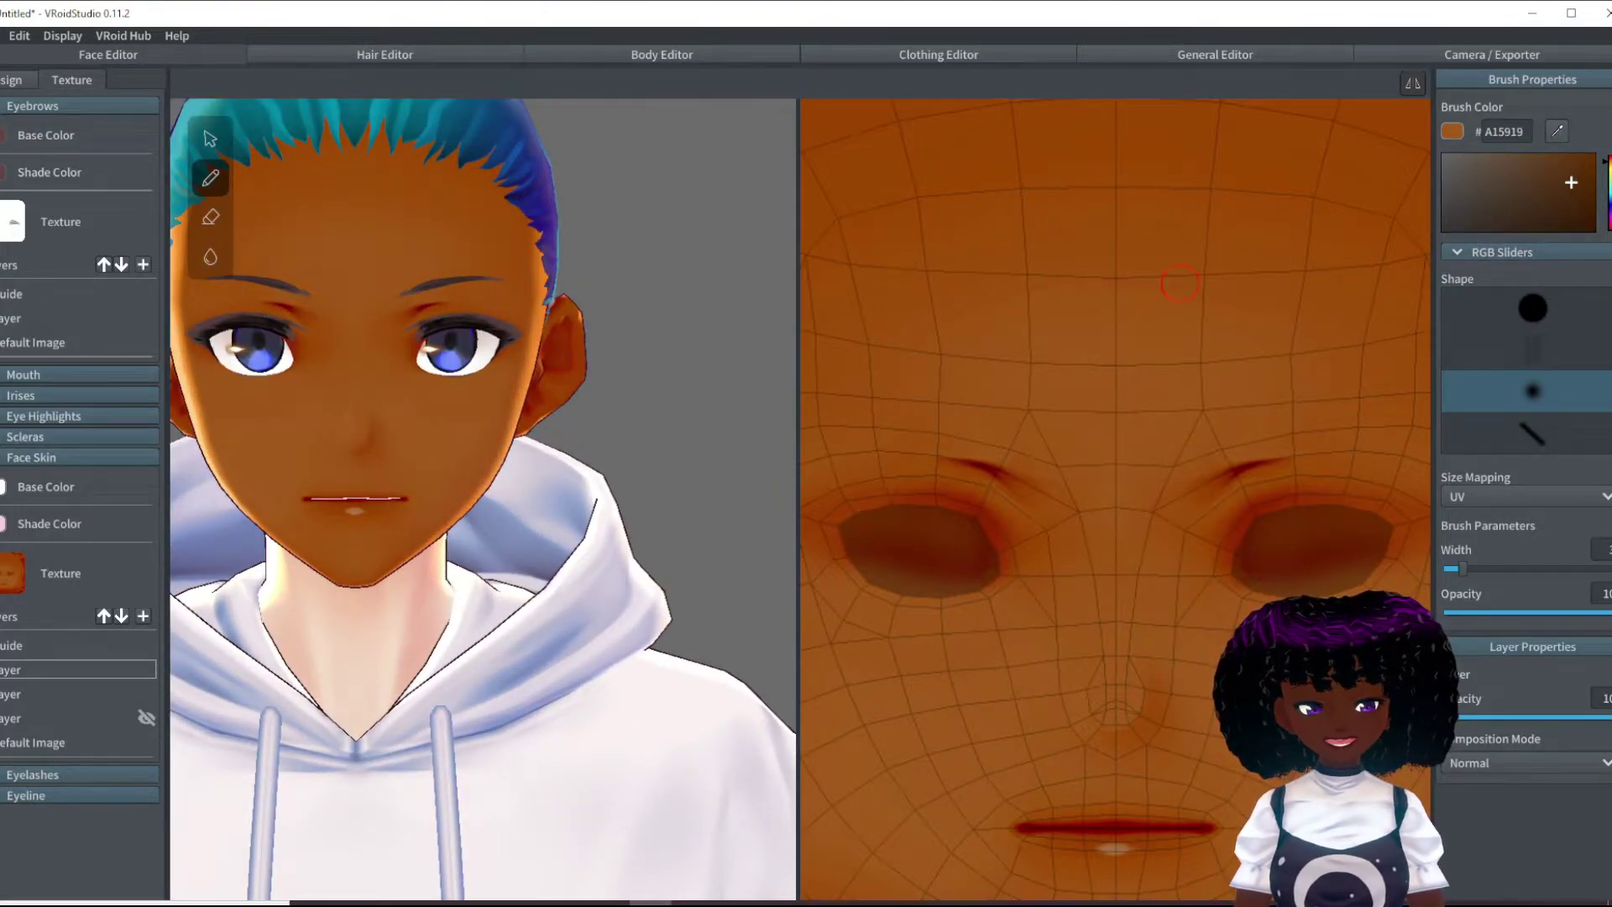
Step: Shade the underside of the nose in sampled brown #9C4301 with a brush width of 14, and switch to the hard round shape
scroll(1180, 284, "down", 4)
left_click(1559, 127)
left_click(1167, 168)
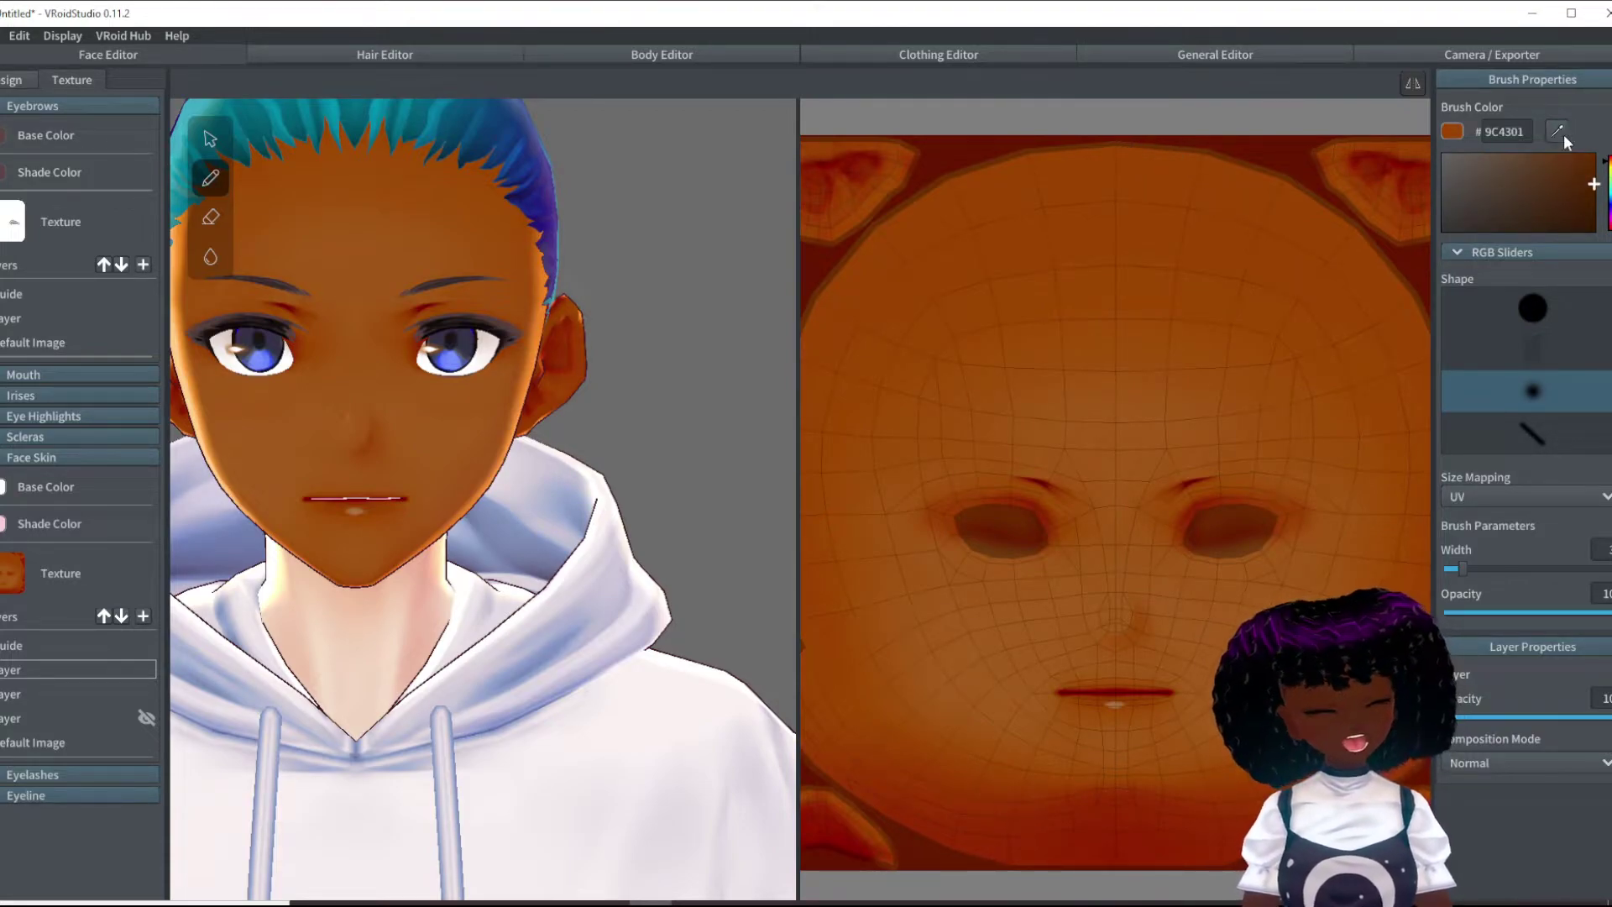
scroll(1116, 503, "up", 4)
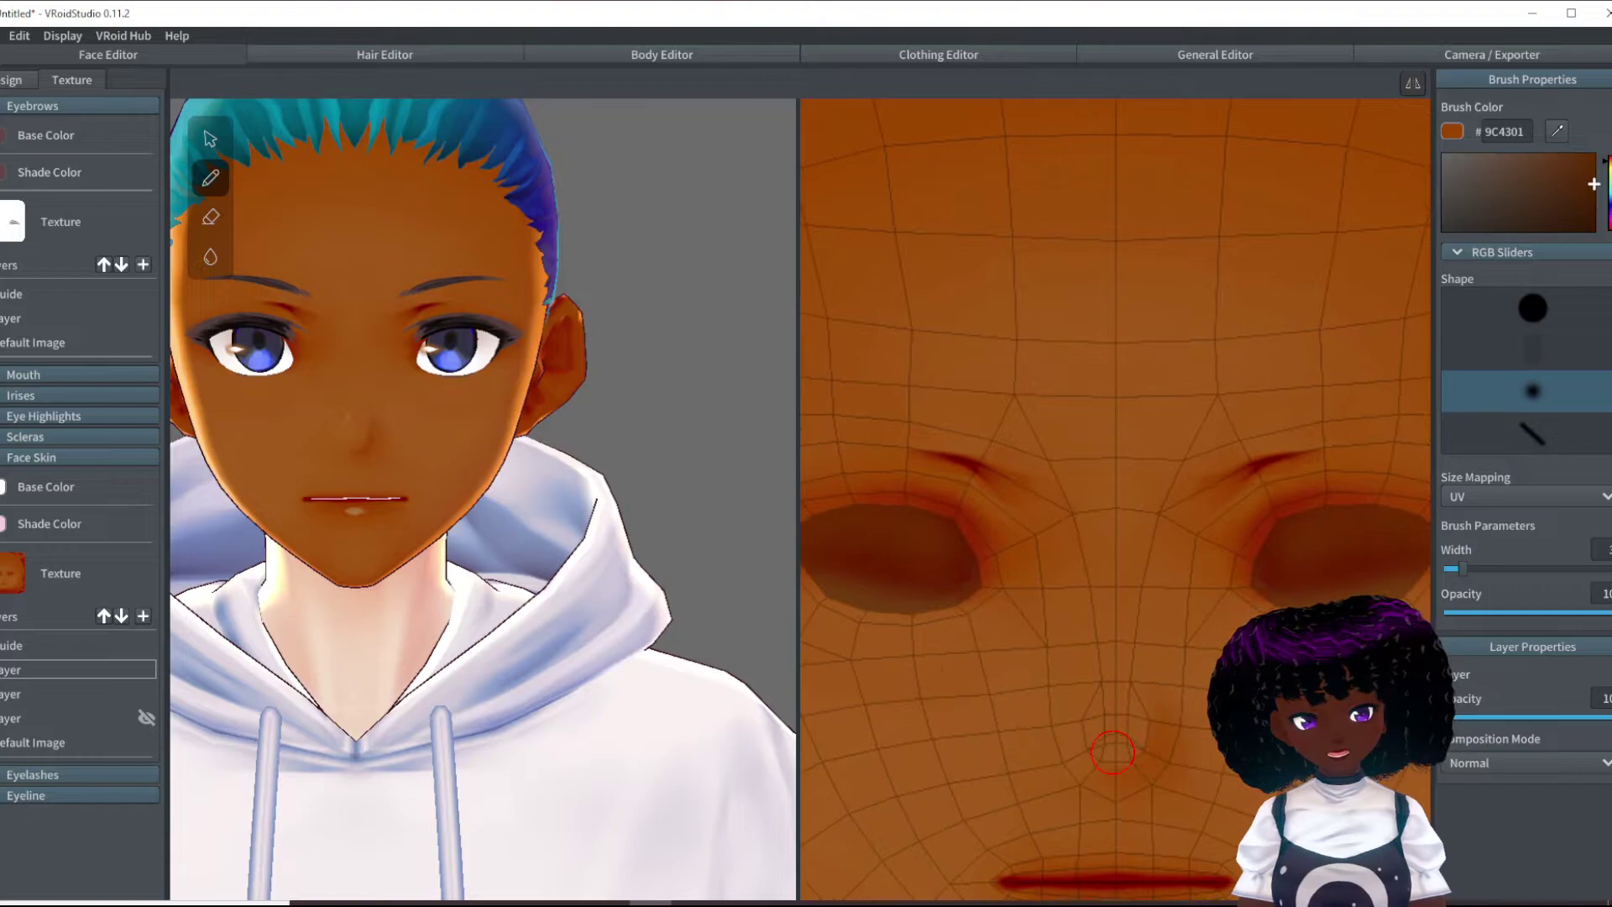
left_click(1453, 567)
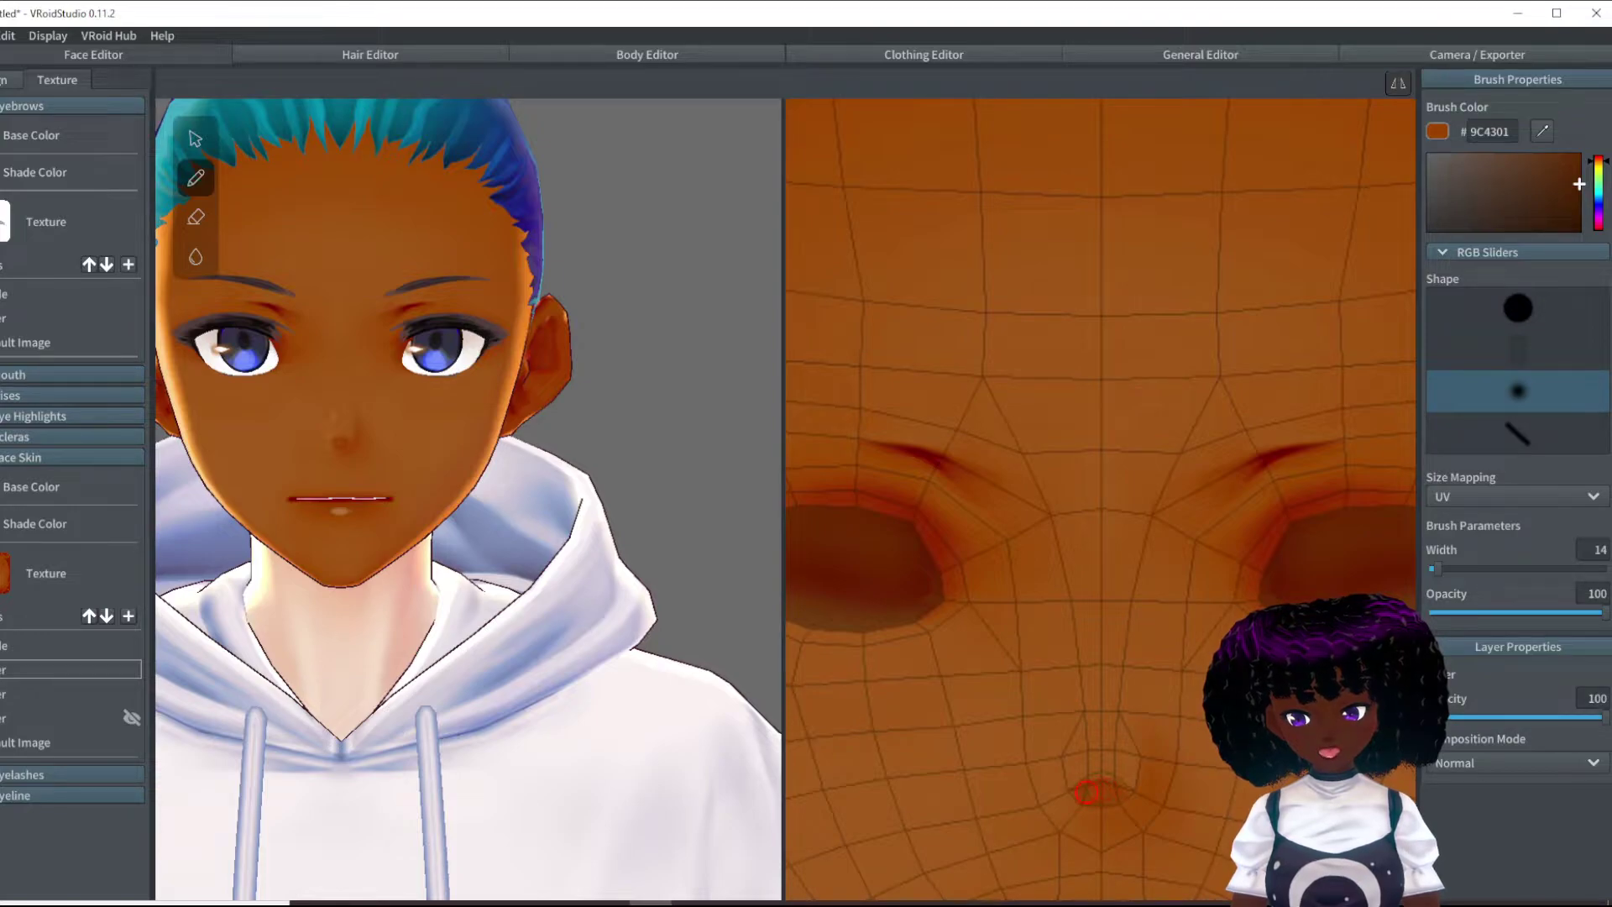
left_click(1496, 307)
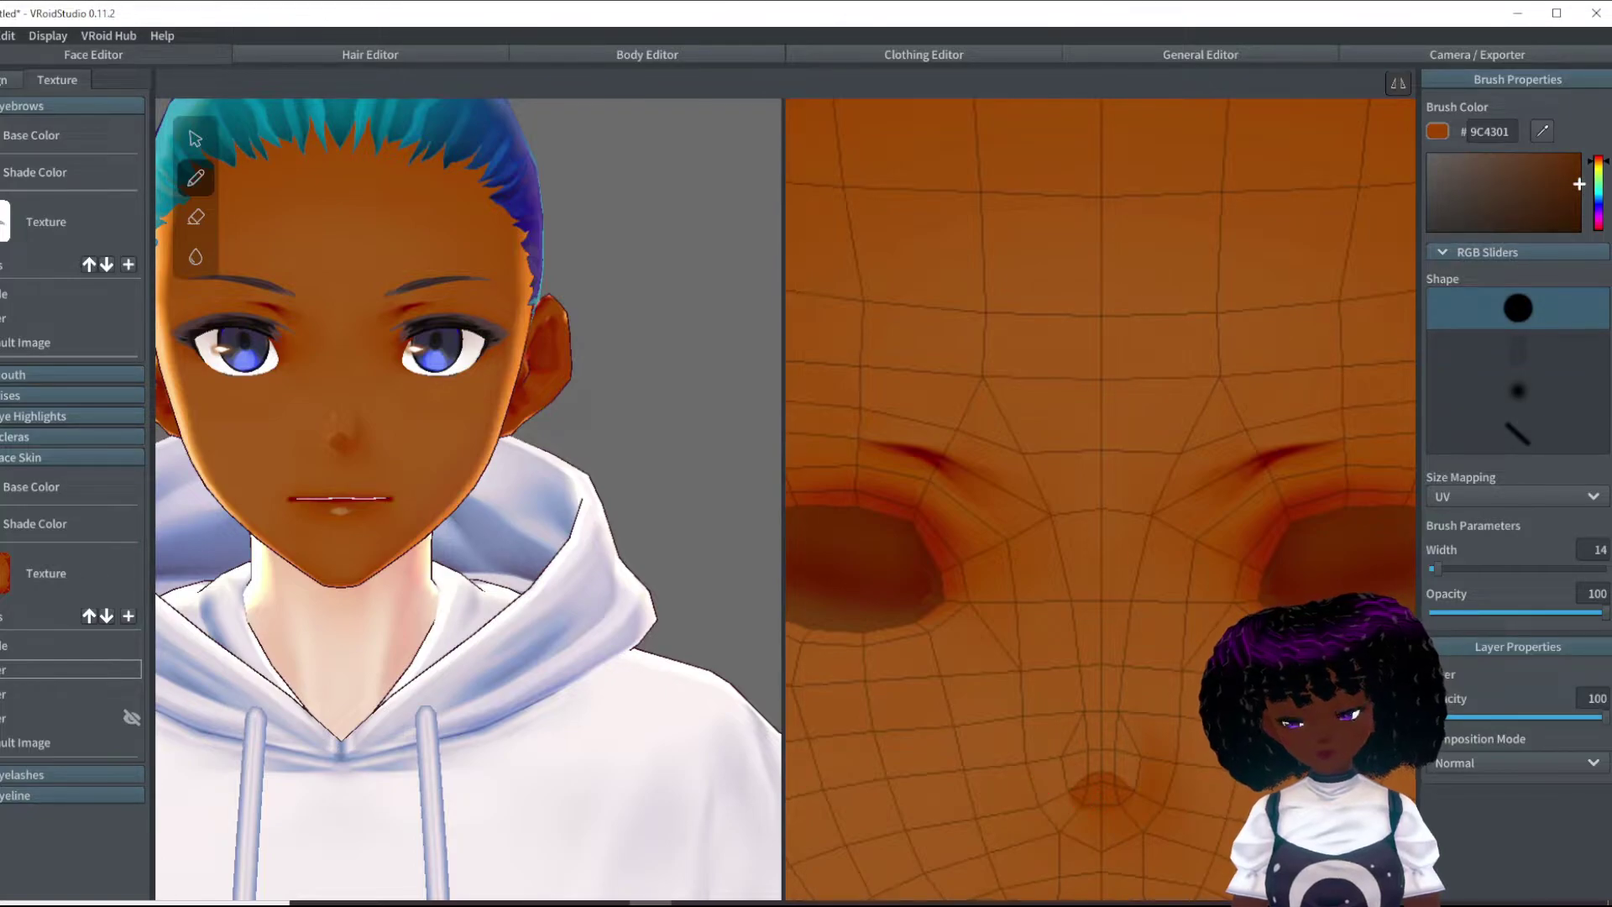
Step: Check the shaded nose on the 3D model, and set the face design's Nose Width to 1.00
scroll(487, 530, "up", 3)
mouse_move(422, 515)
right_mouse_down()
mouse_move(587, 567)
mouse_move(517, 556)
mouse_move(462, 514)
mouse_move(631, 548)
right_mouse_up()
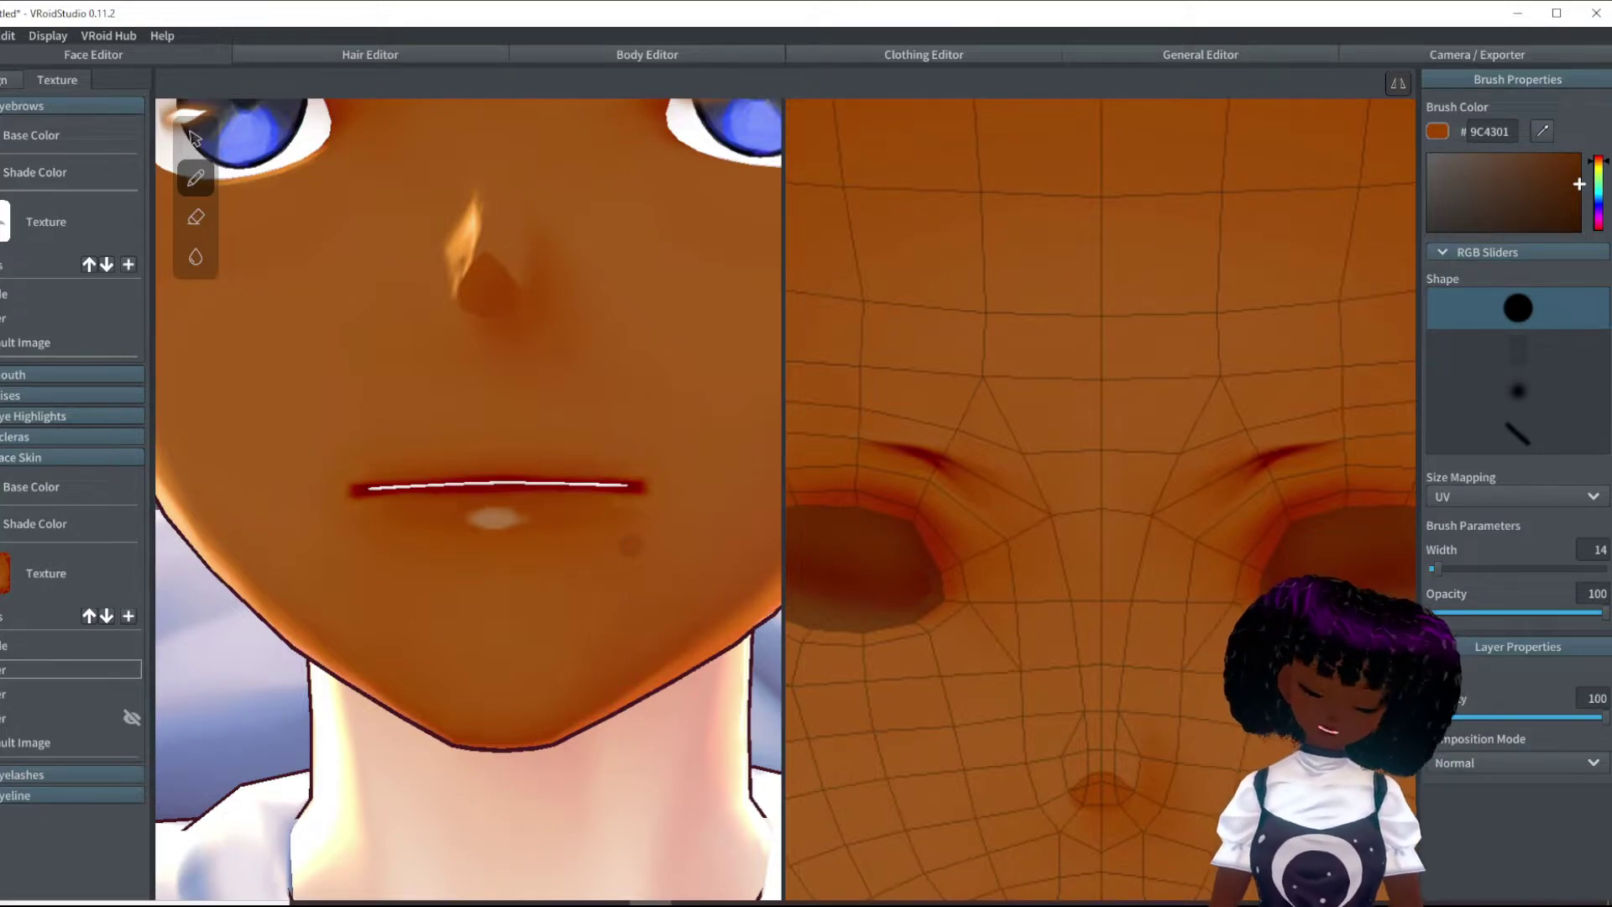
scroll(638, 529, "down", 5)
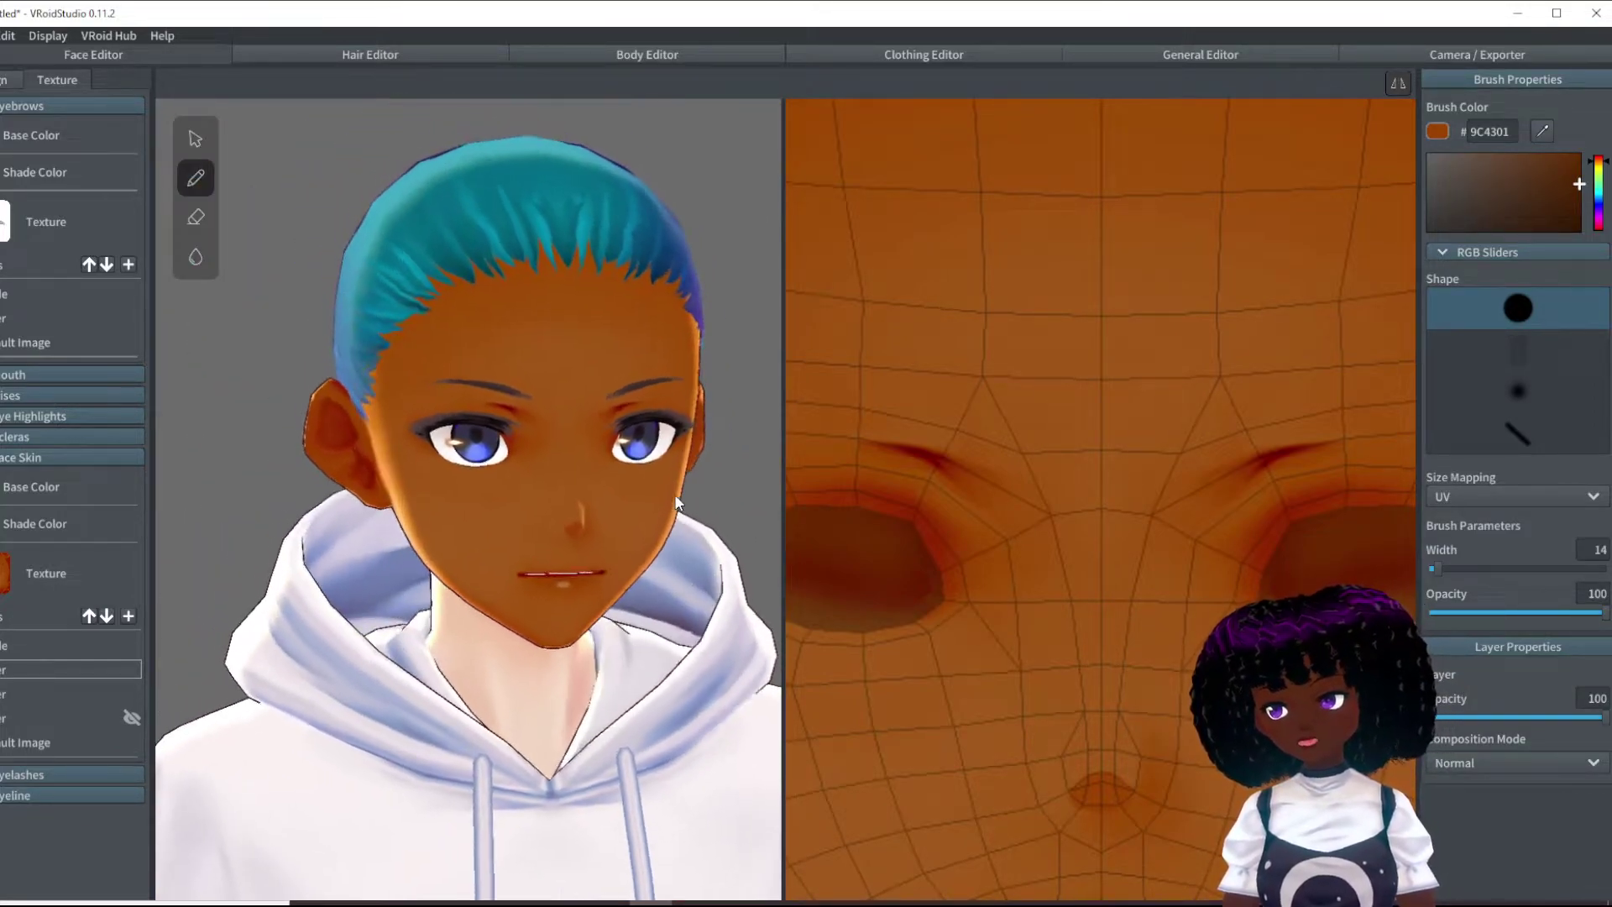
mouse_move(666, 501)
right_mouse_down()
mouse_move(660, 484)
mouse_move(722, 497)
mouse_move(693, 492)
right_mouse_up()
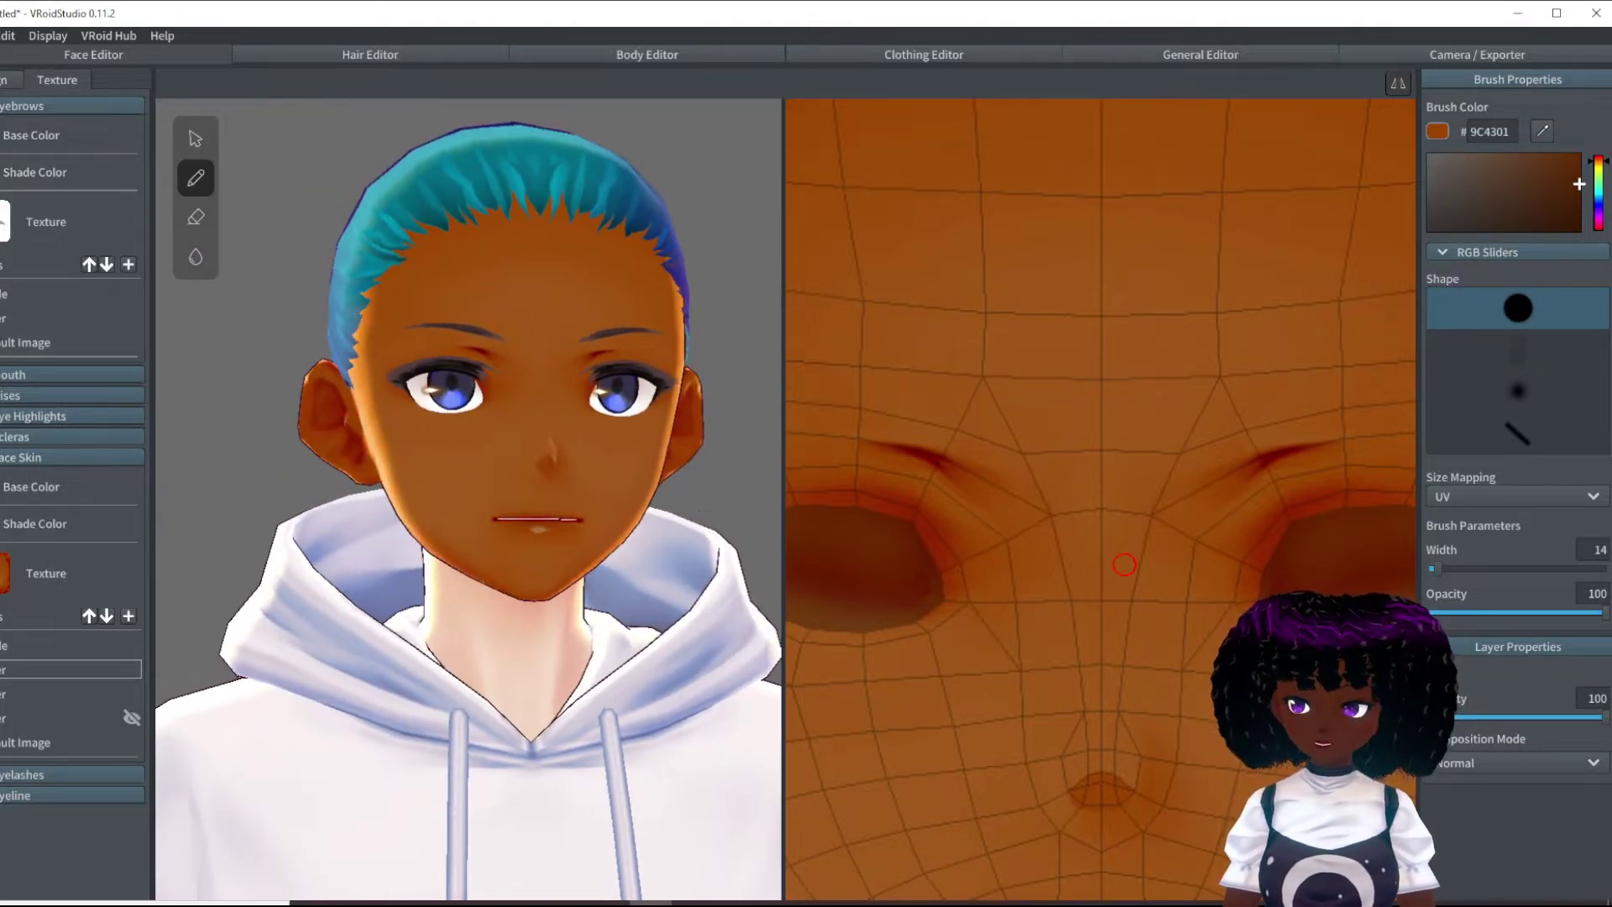
left_click(8, 80)
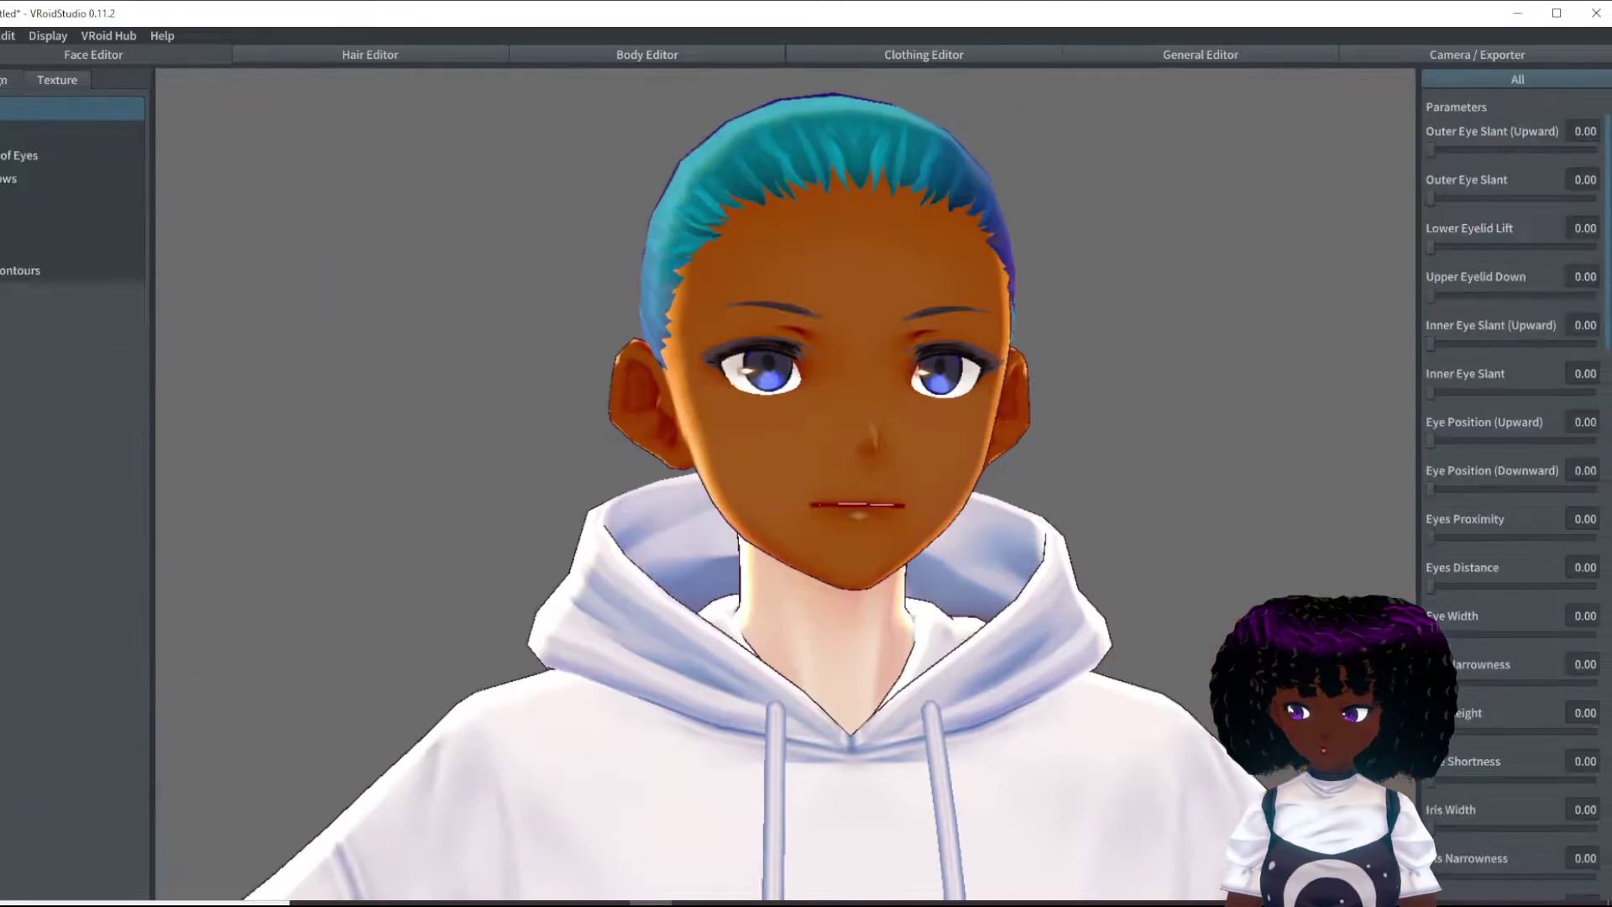
left_click(2, 201)
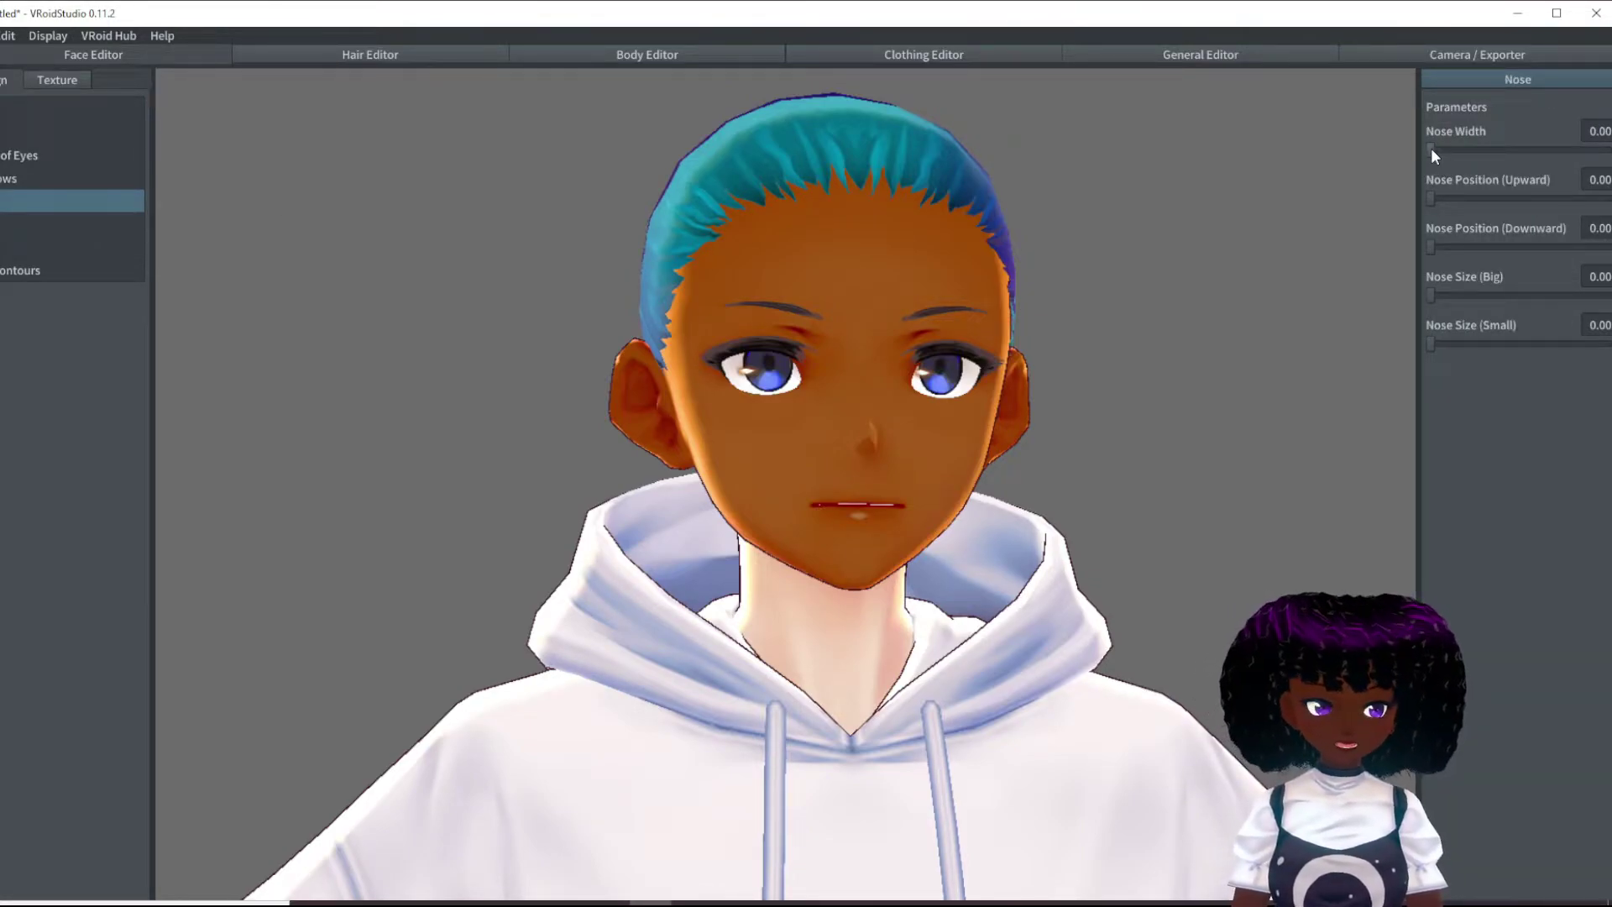
left_click_drag(1431, 149, 1607, 149)
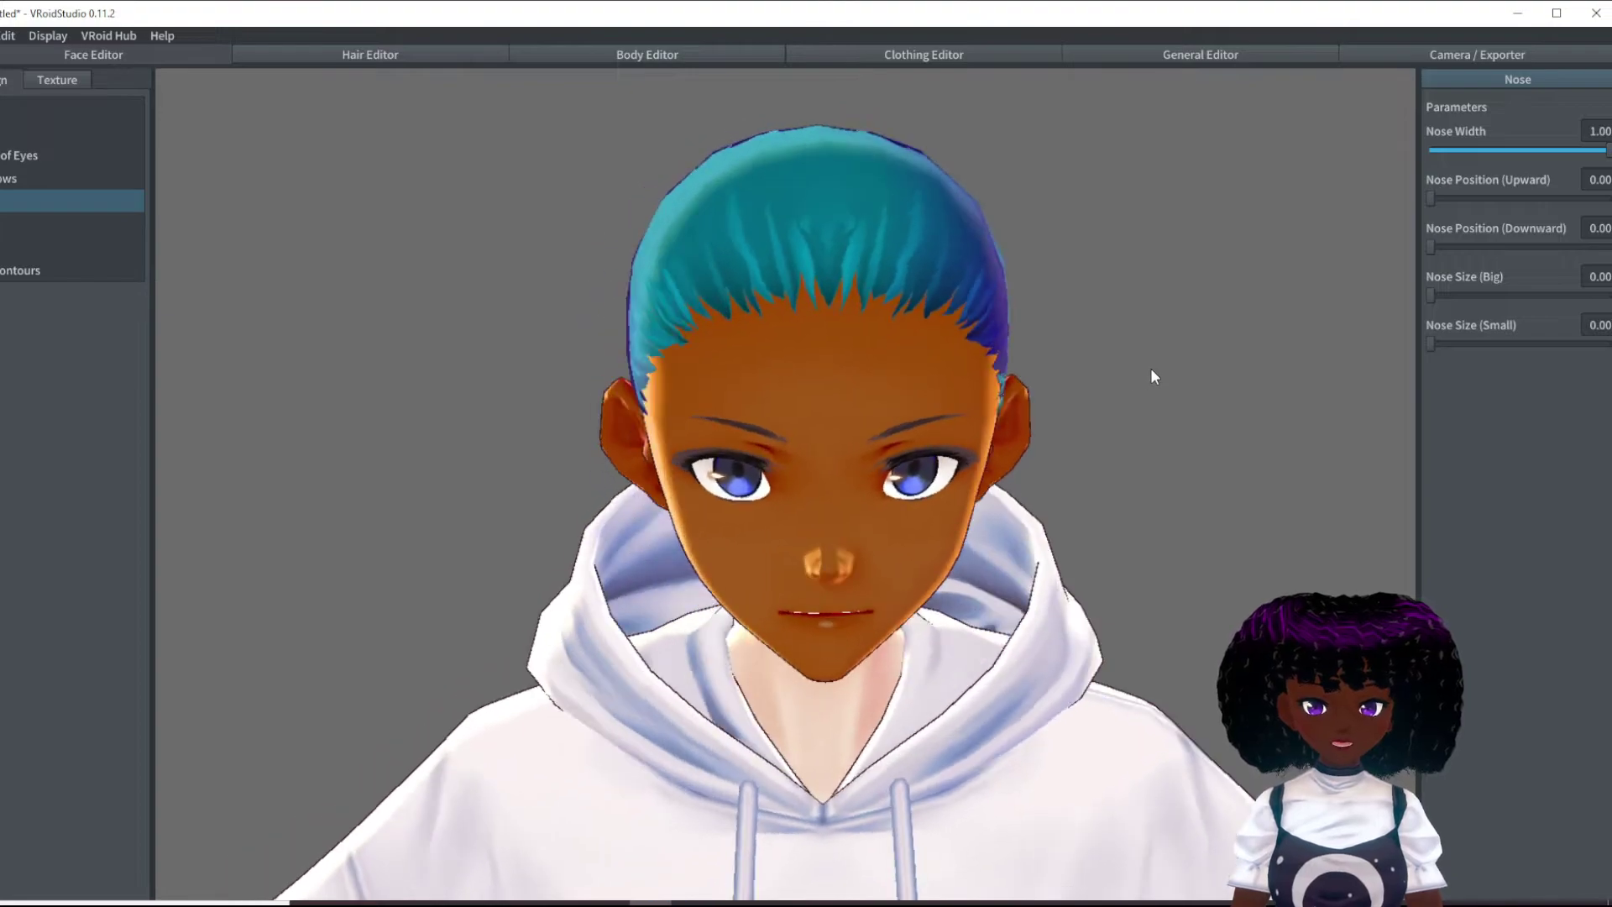
Step: Set Nose Size (Big) to 0.14 in the face design parameters
scroll(1014, 502, "up", 5)
scroll(1011, 502, "up", 3)
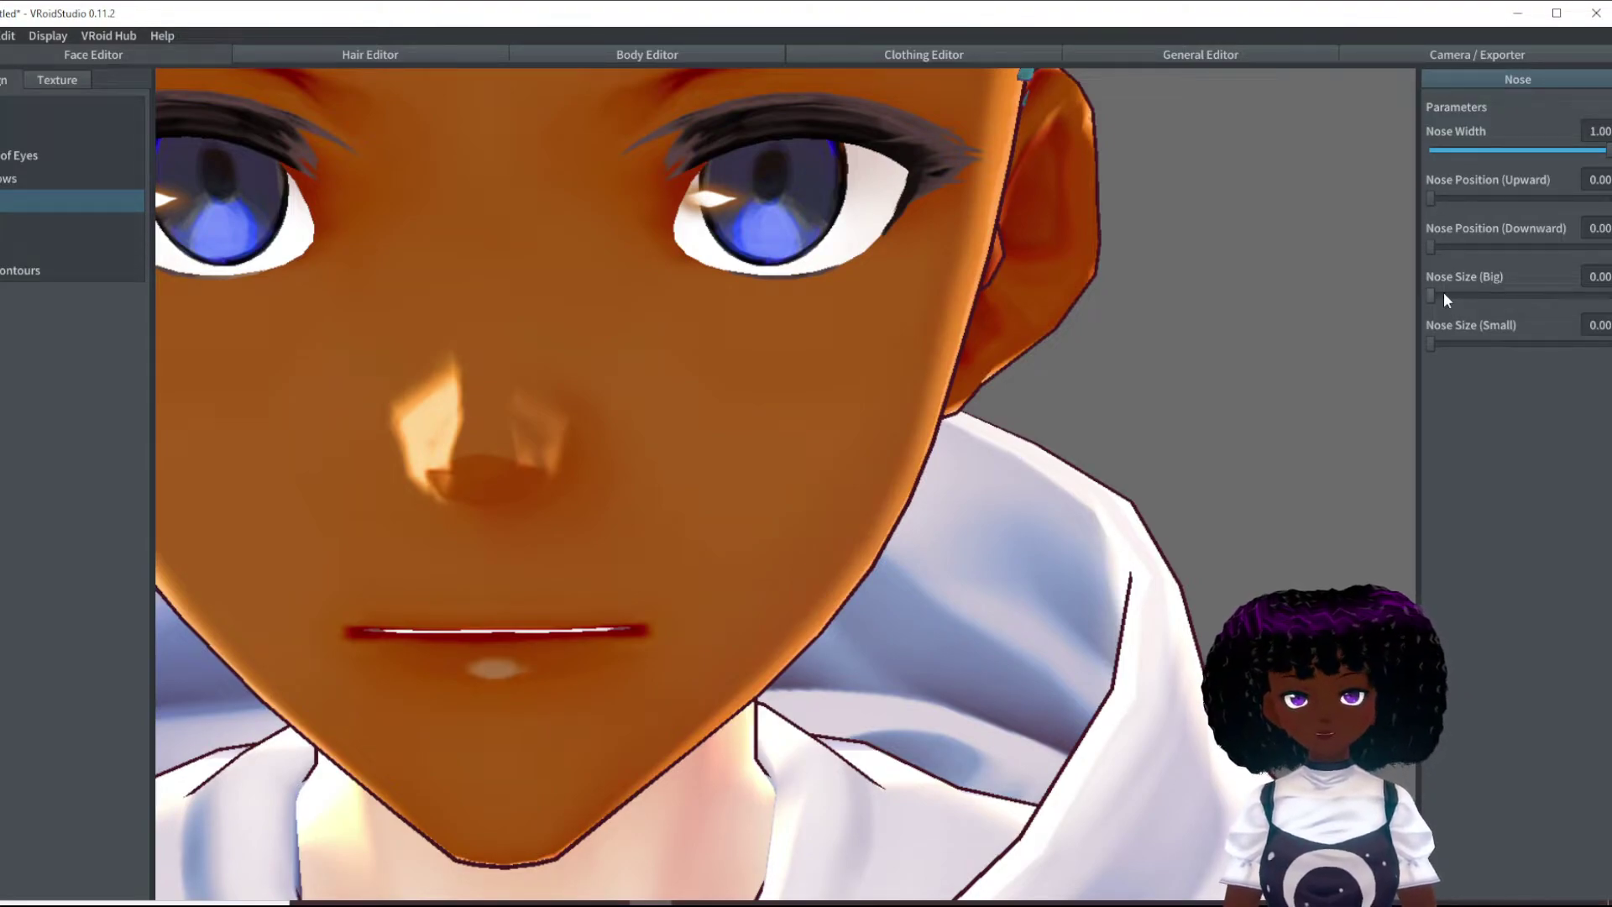
left_click_drag(1433, 294, 1607, 296)
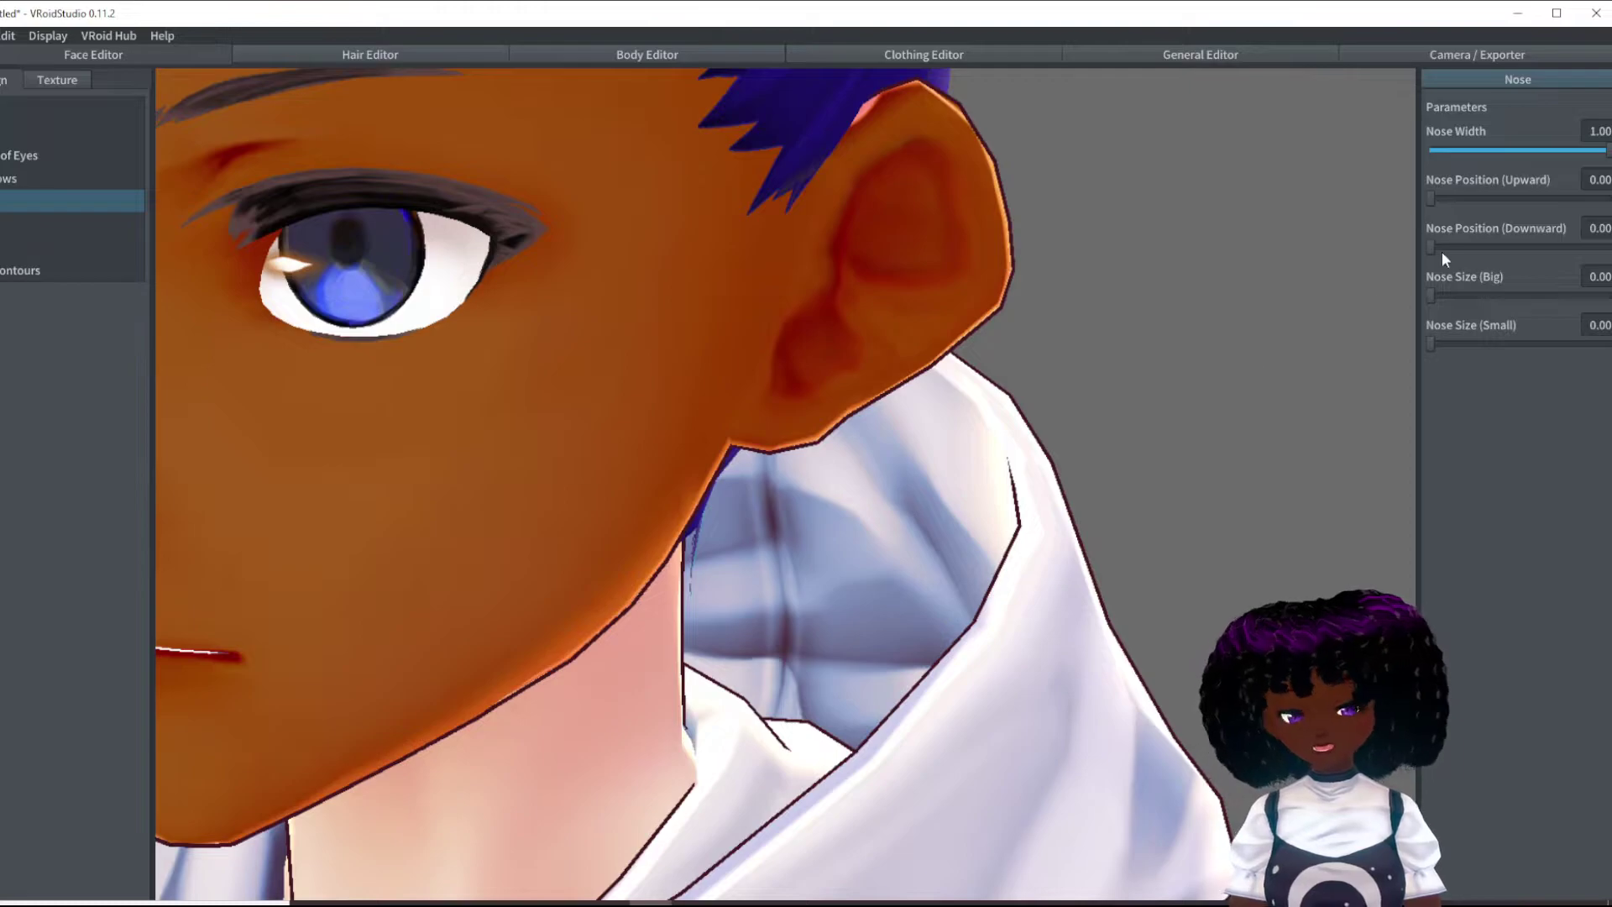
left_click_drag(1435, 297, 1457, 291)
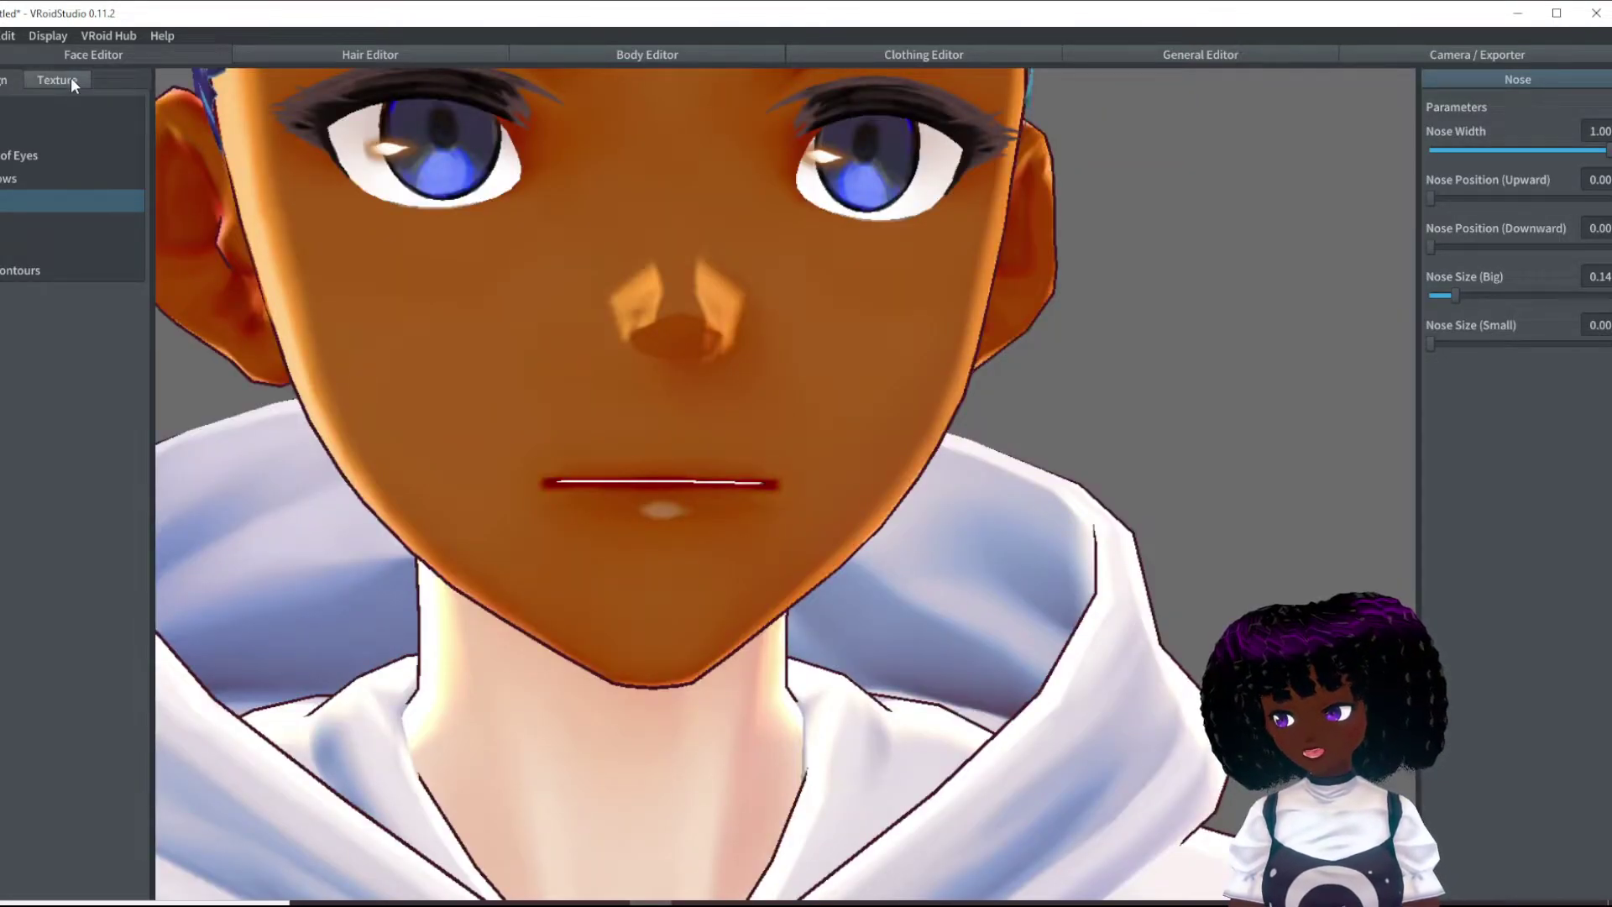
Step: Reopen the uppermost paint layer of the face skin texture, and check the widened nose on the 3D model from several angles
left_click(71, 78)
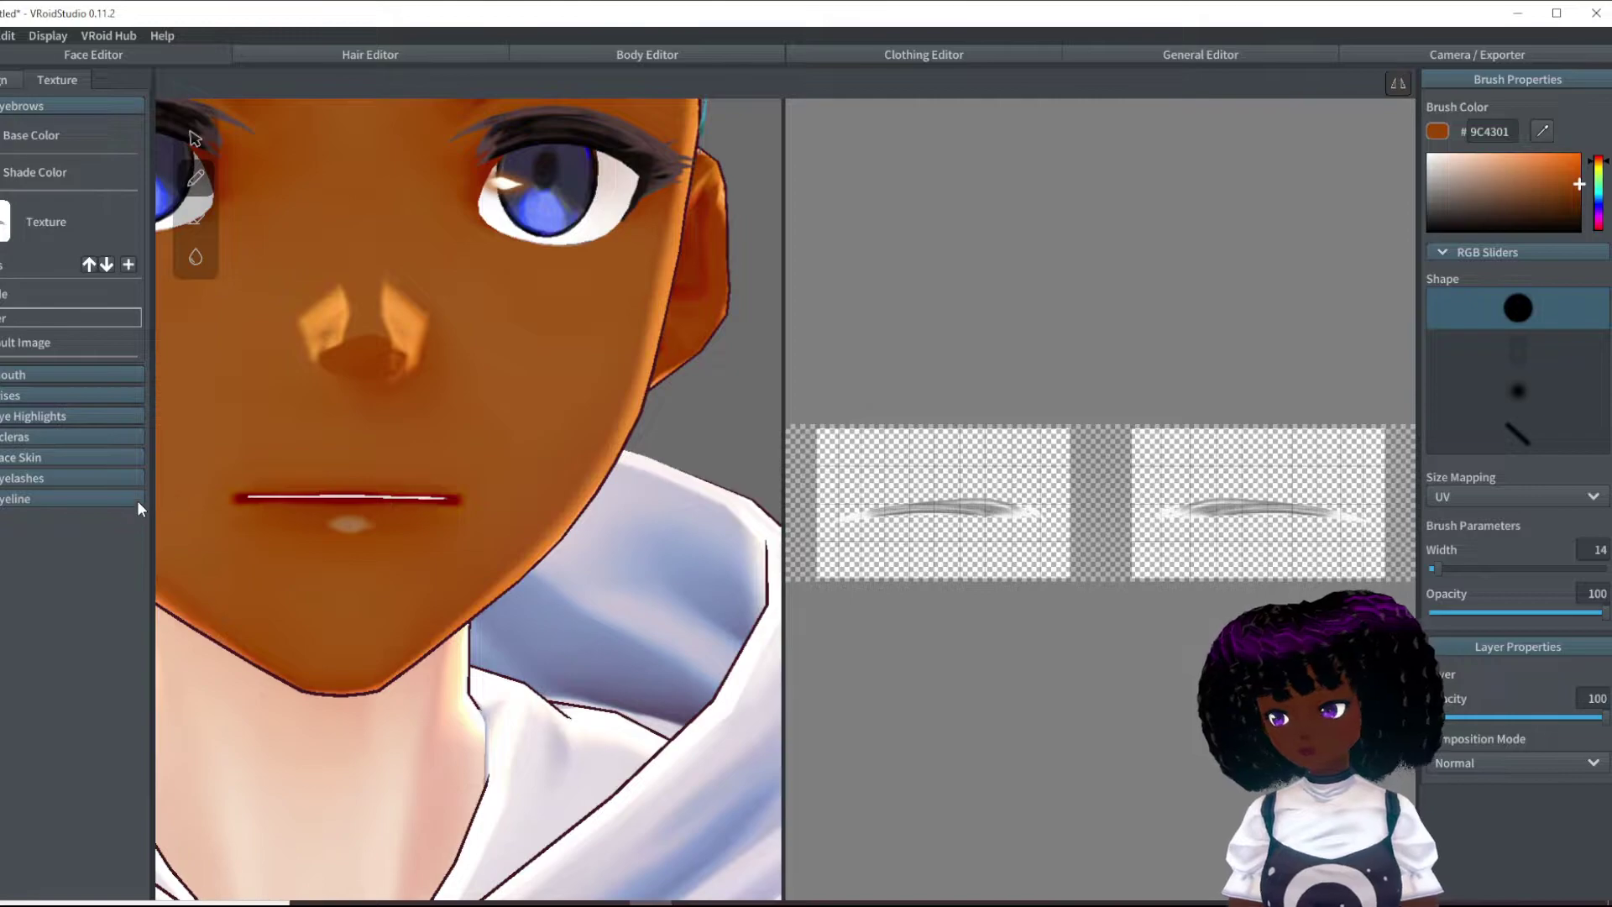
left_click(39, 455)
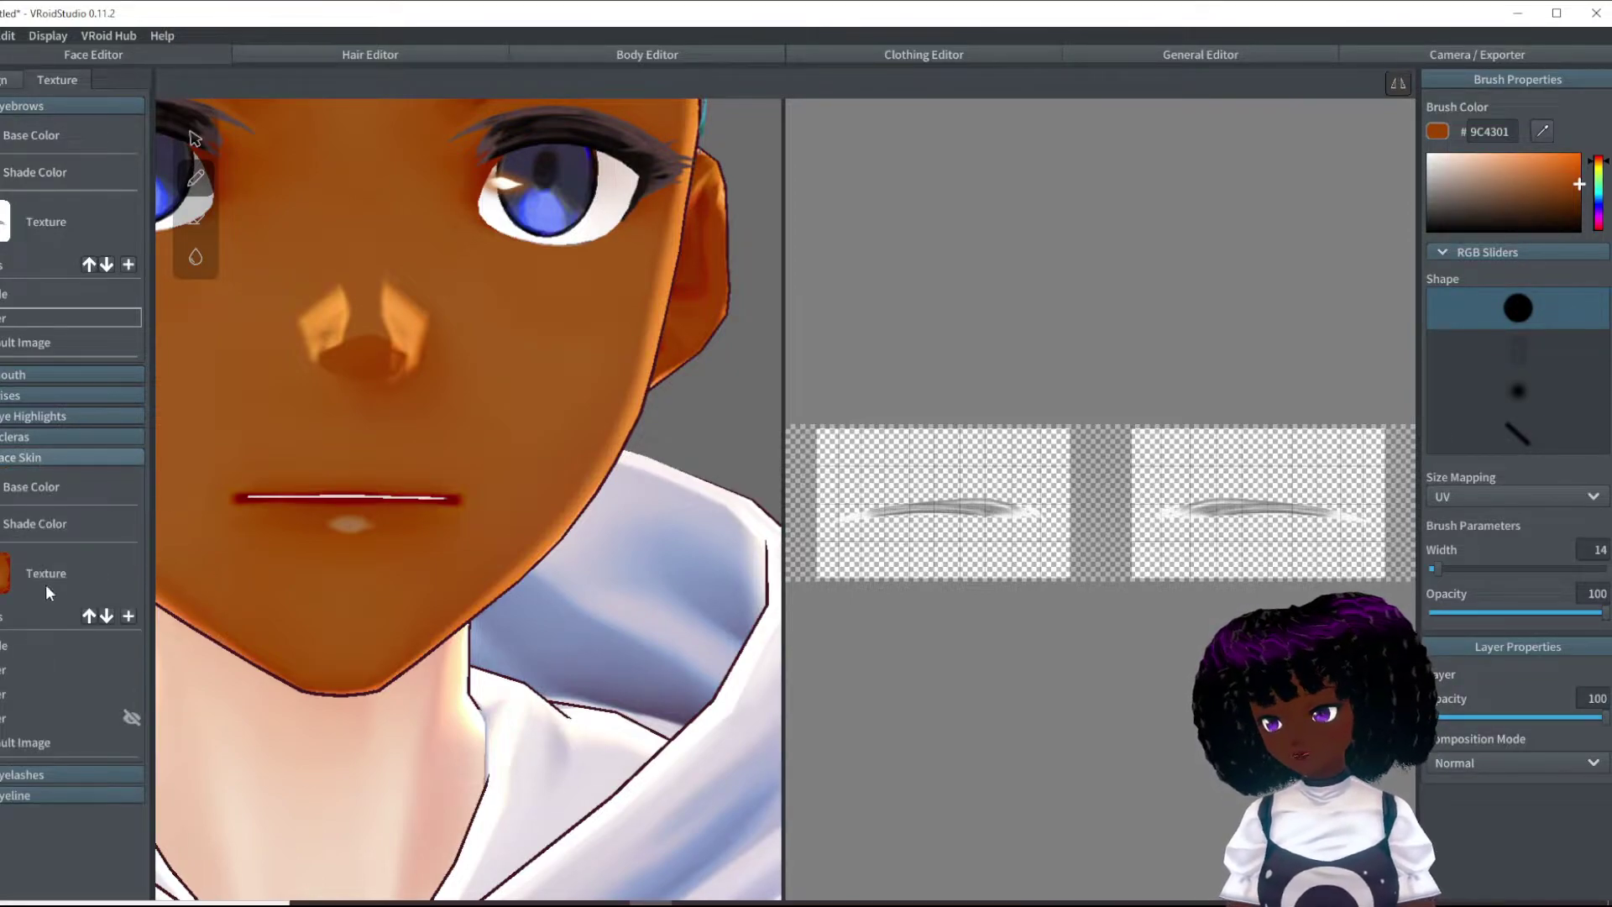
left_click(17, 669)
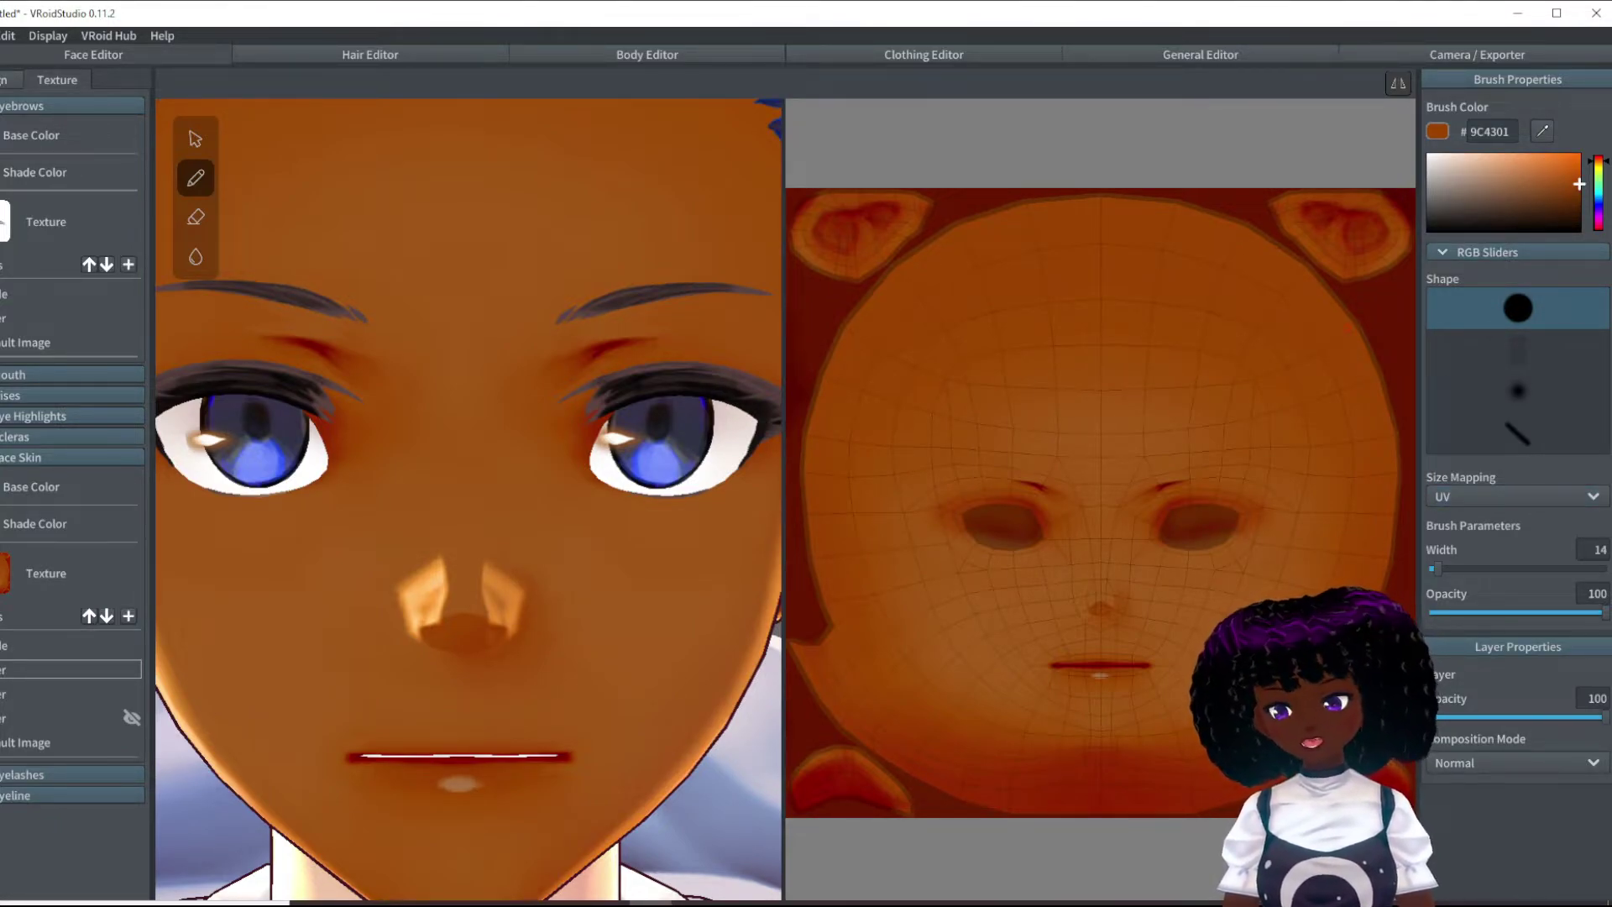
right_click_drag(534, 686, 565, 698)
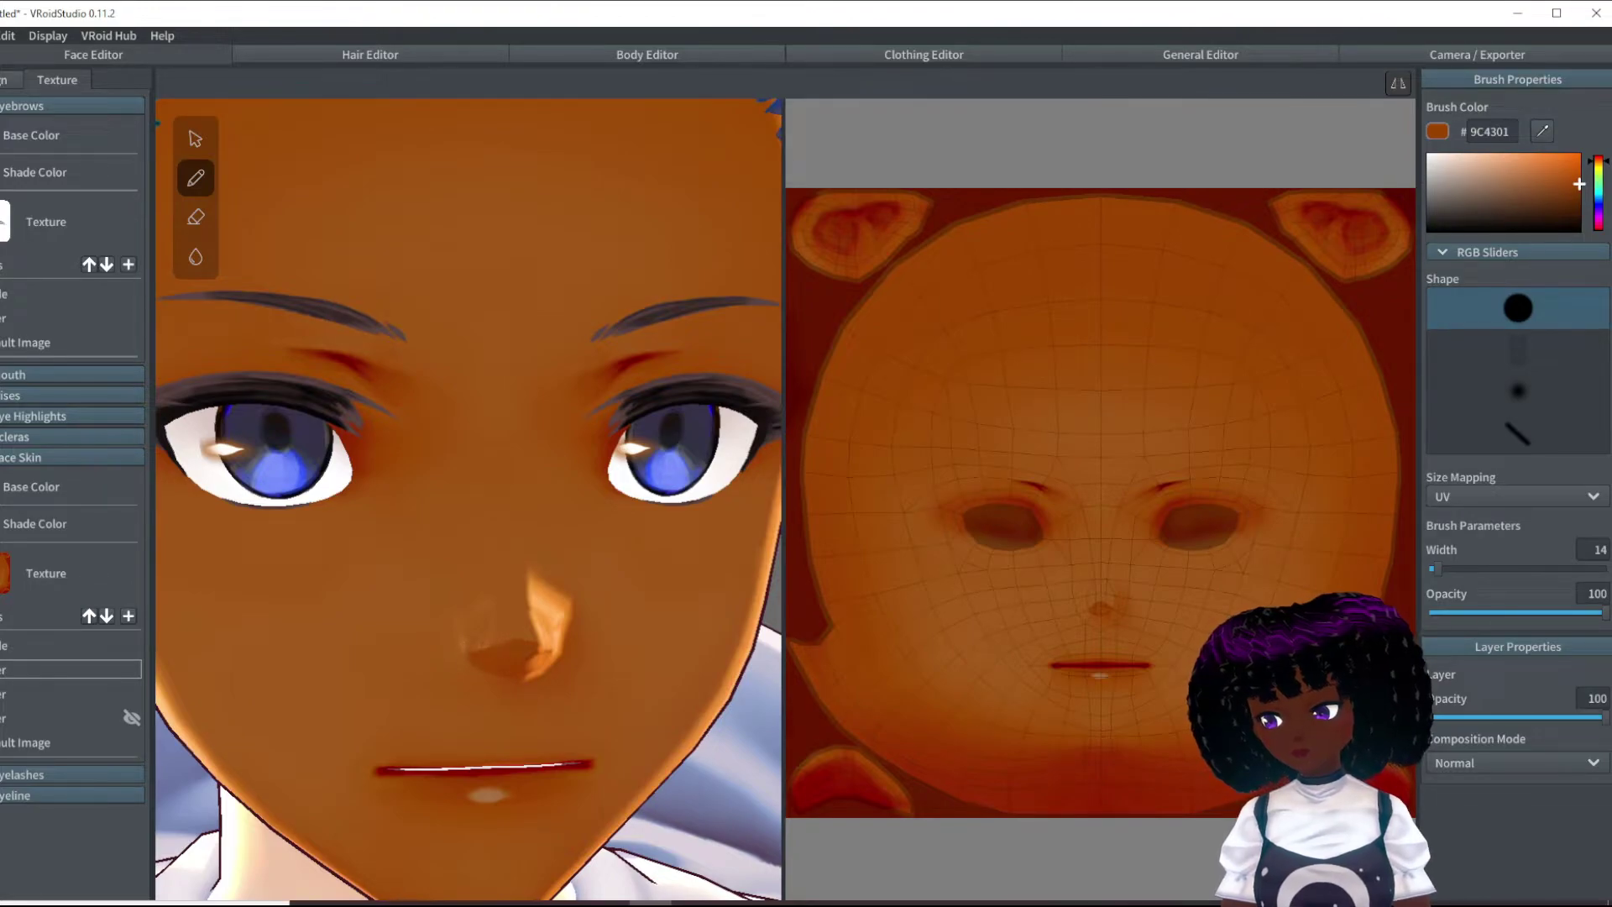
scroll(561, 707, "down", 5)
mouse_move(560, 701)
right_mouse_down()
mouse_move(543, 702)
mouse_move(591, 707)
mouse_move(555, 717)
right_mouse_up()
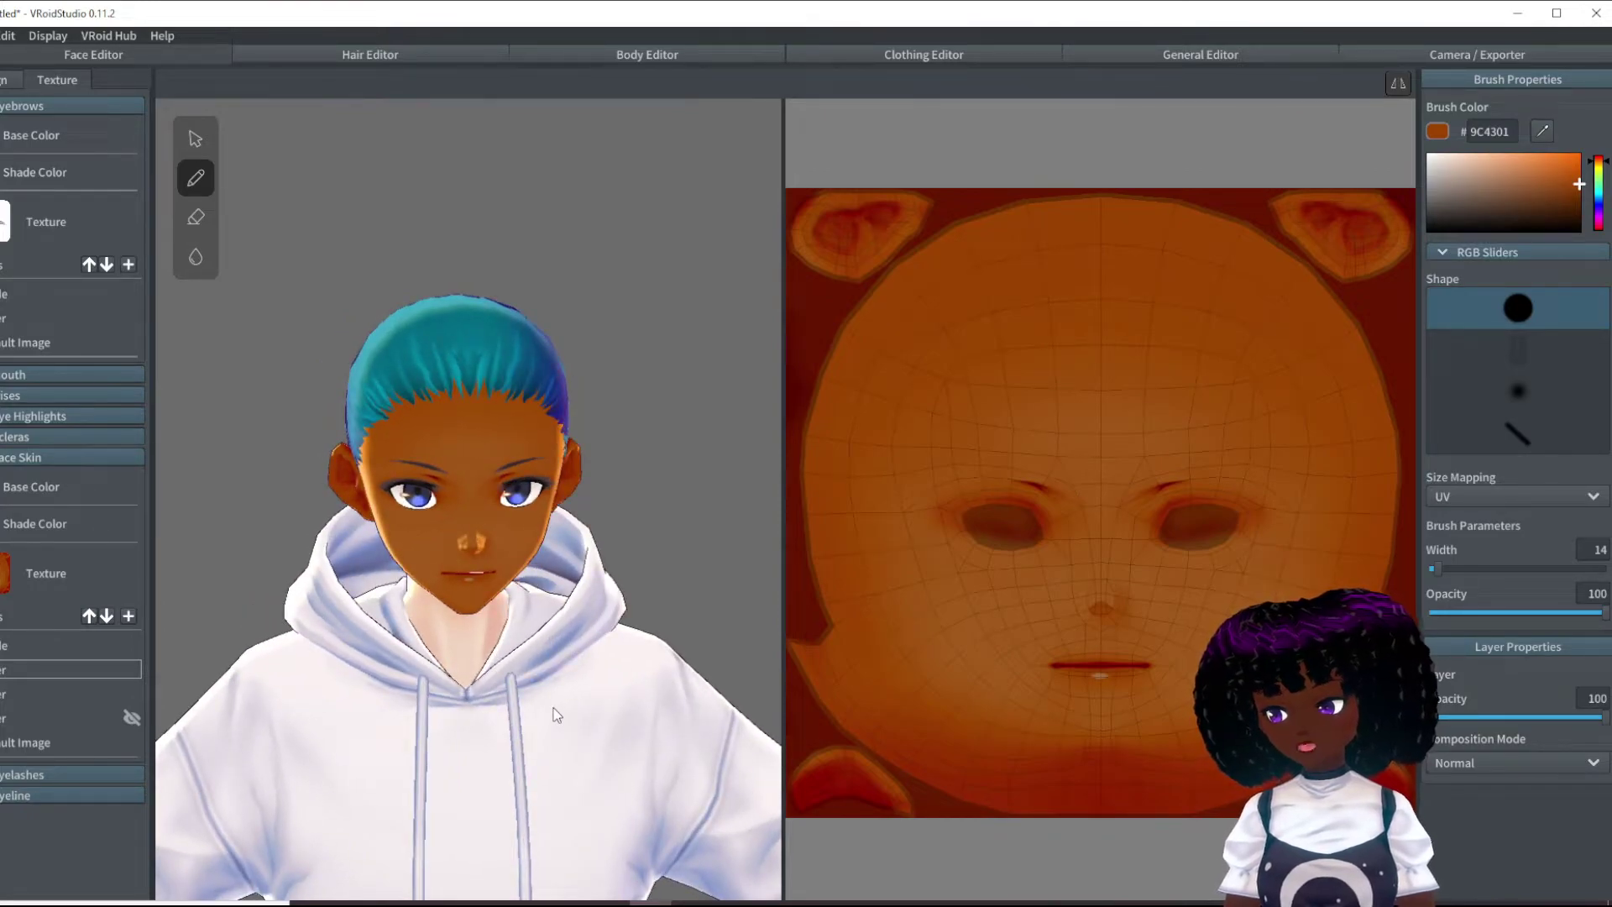
scroll(472, 520, "up", 5)
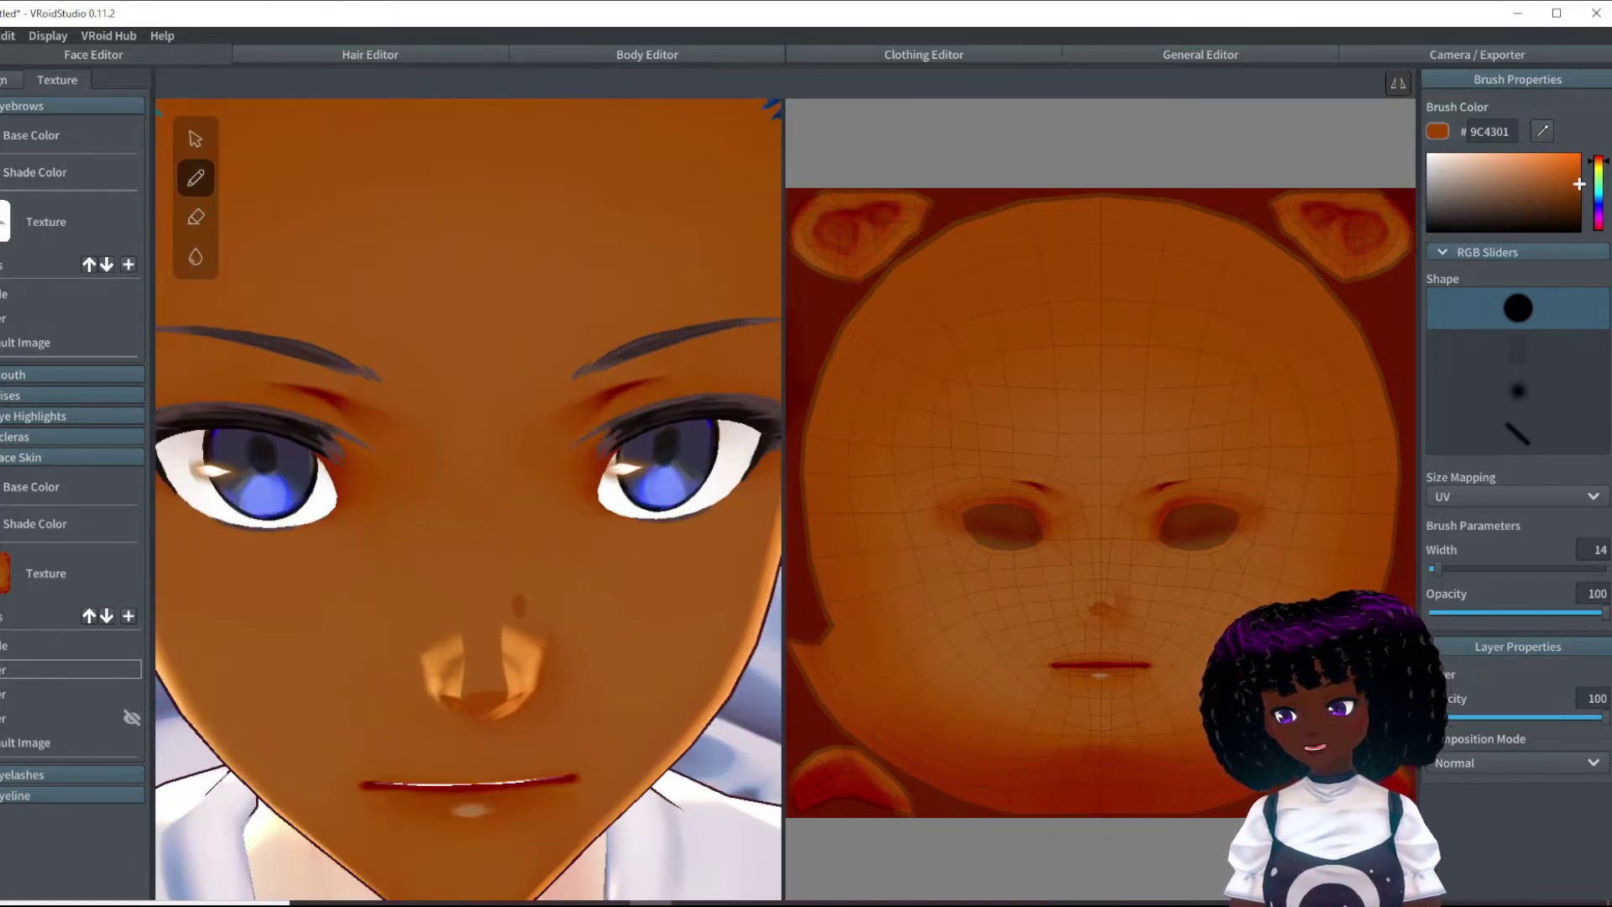
right_click_drag(537, 574, 566, 541)
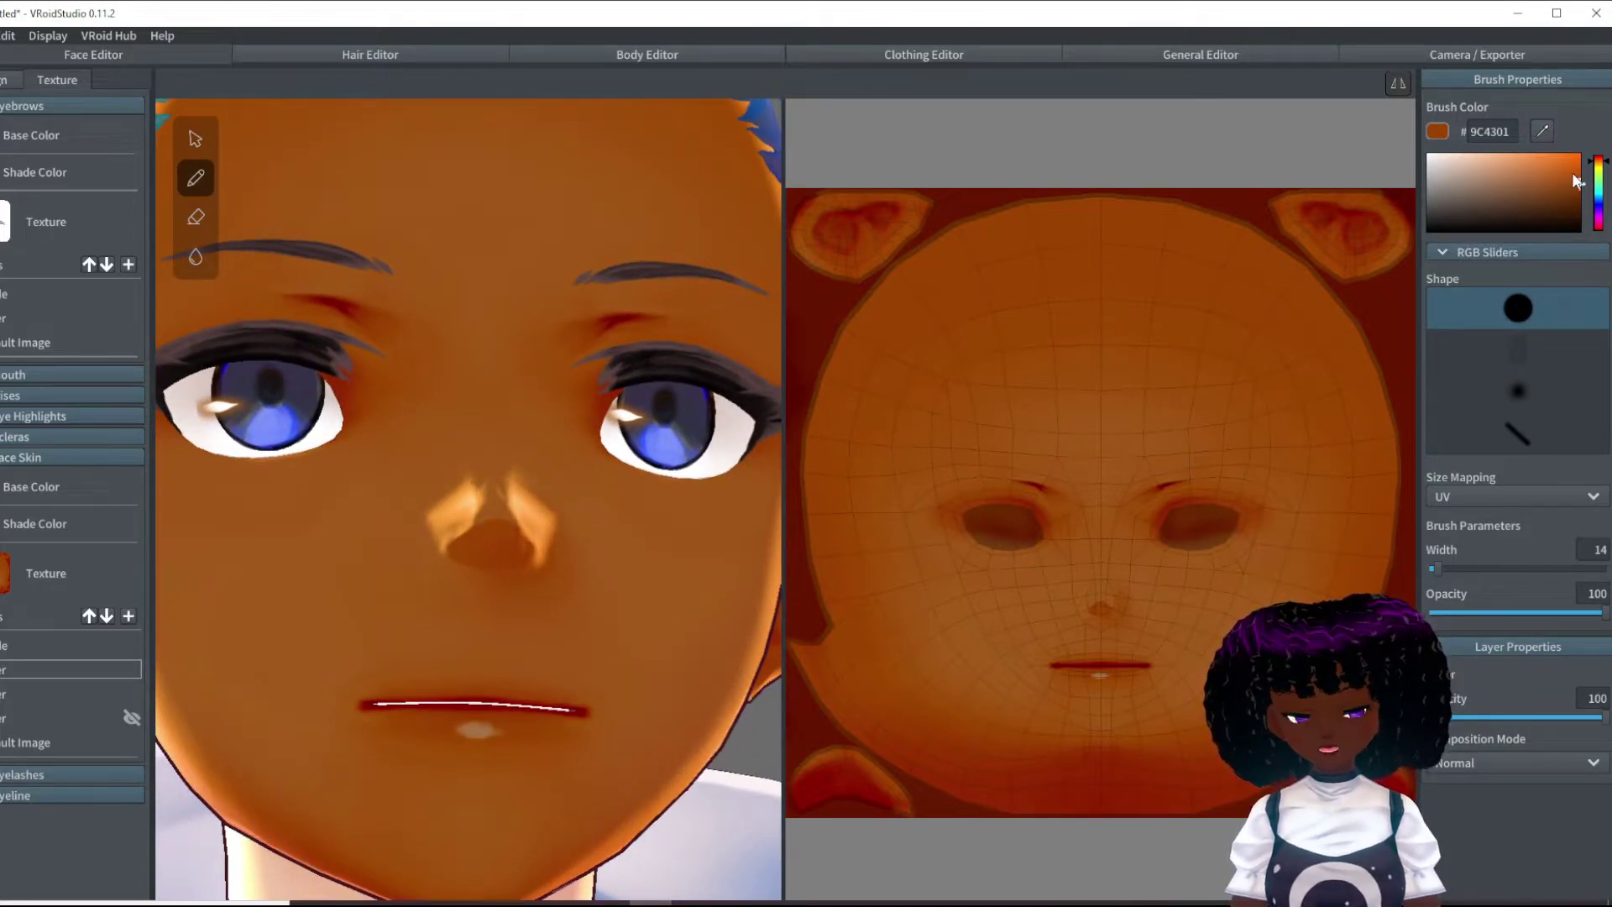
Step: Paint the two nostrils in darker brown #763402 with a brush width of 7, using the soft brush shape
left_click(1578, 183)
left_click_drag(1580, 187, 1575, 208)
scroll(1100, 504, "up", 5)
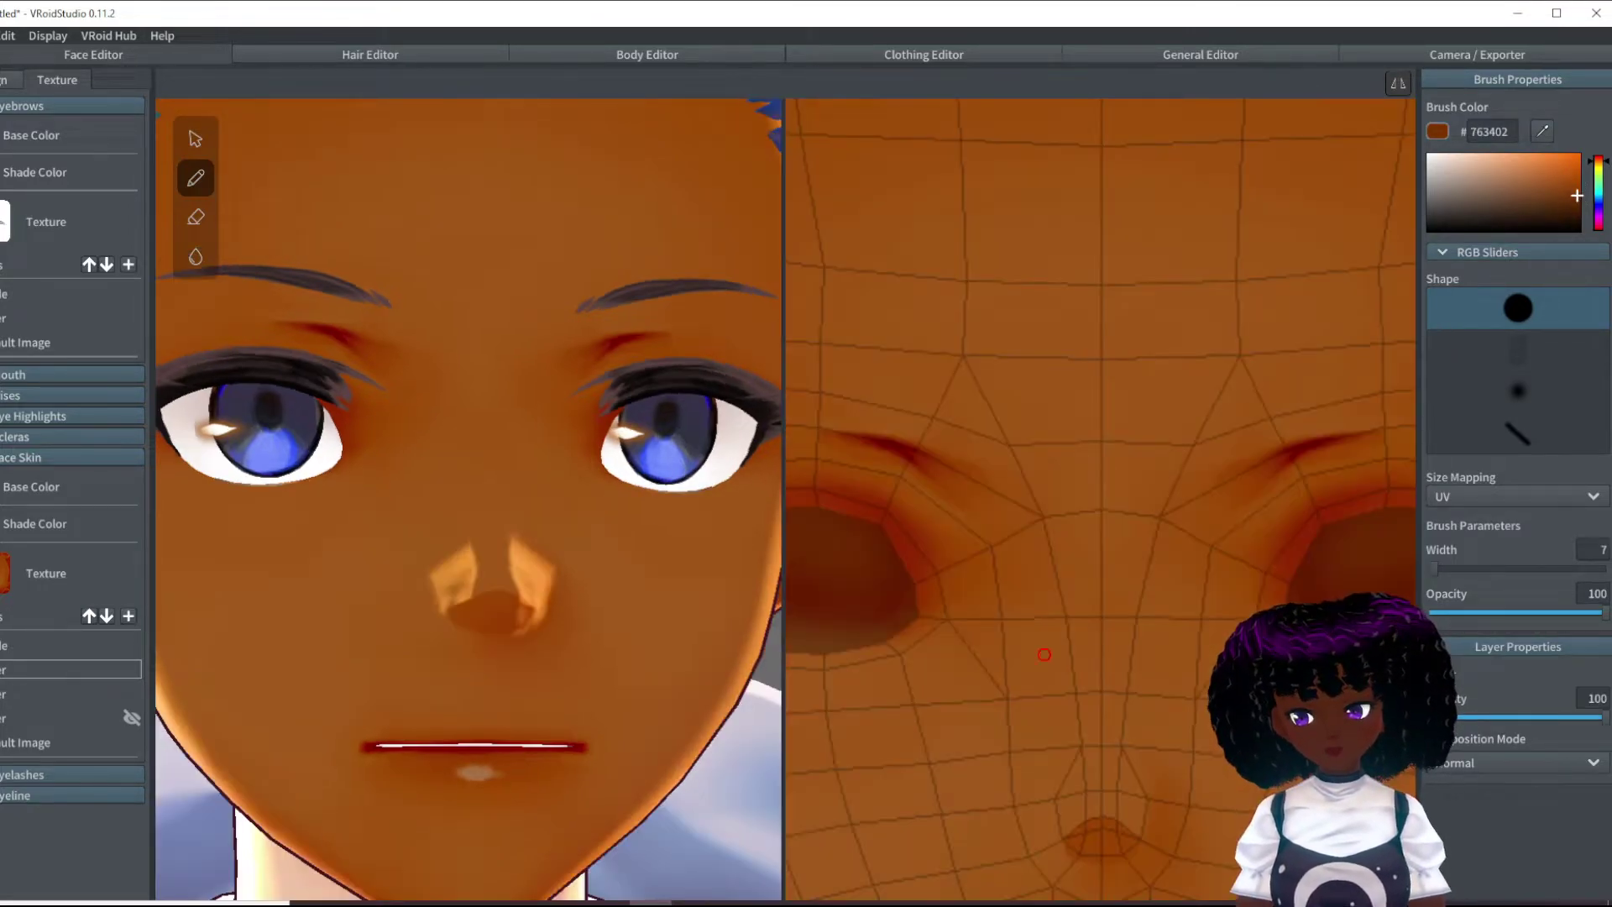
left_click(1523, 388)
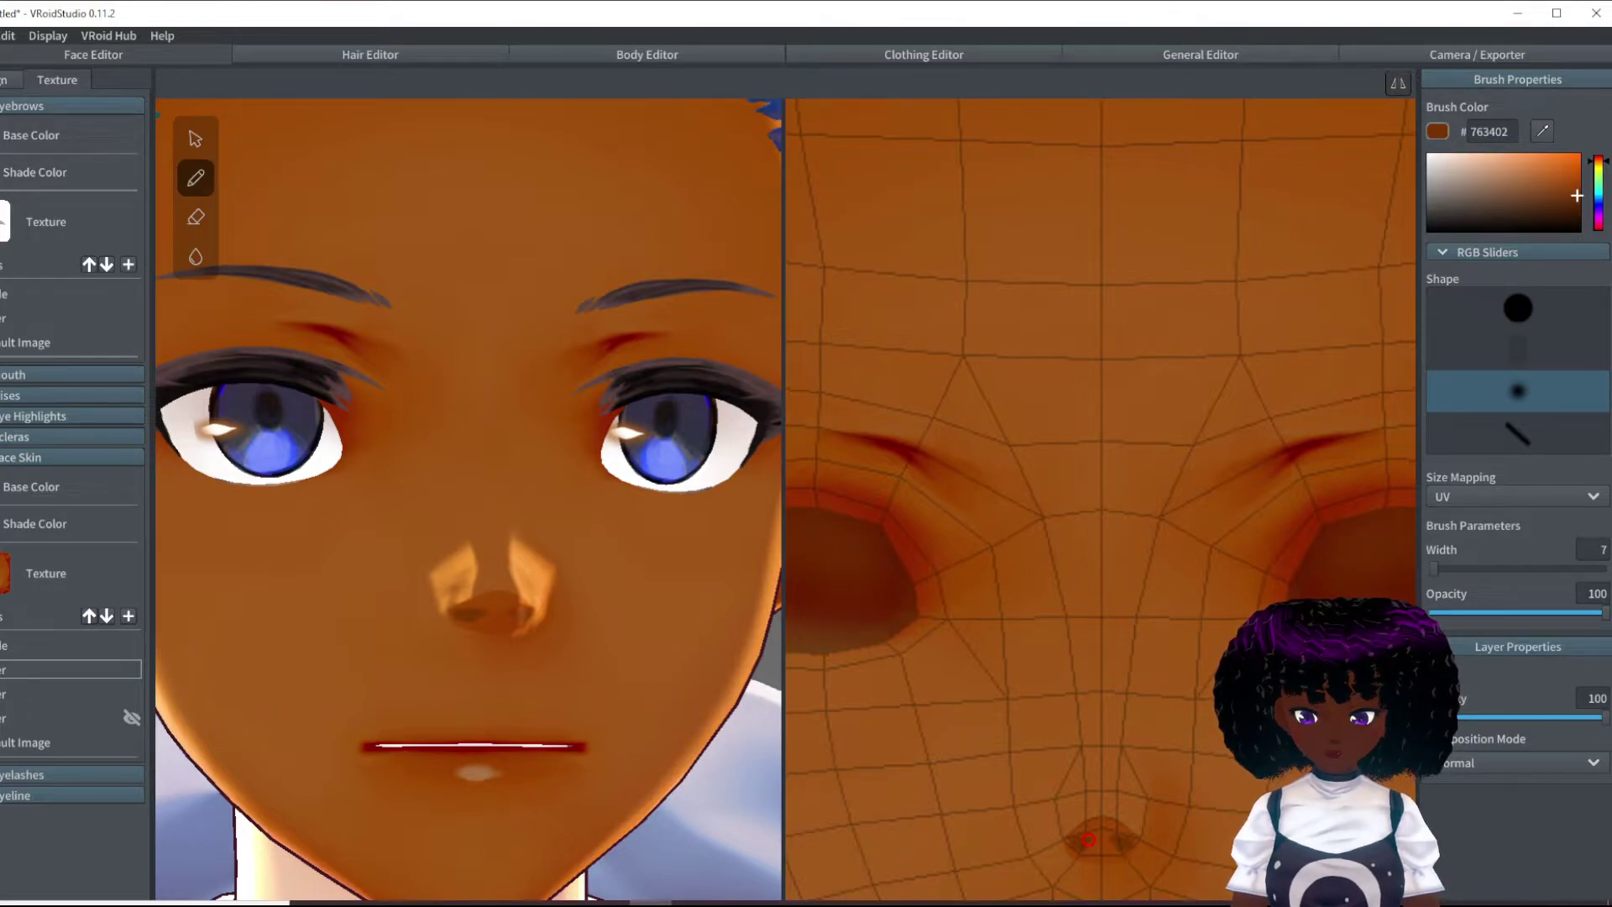
Step: Examine the painted nostrils on the 3D model at a distance, up close and from an angle
scroll(621, 828, "down", 5)
mouse_move(604, 827)
right_mouse_down()
mouse_move(635, 830)
mouse_move(613, 818)
right_mouse_up()
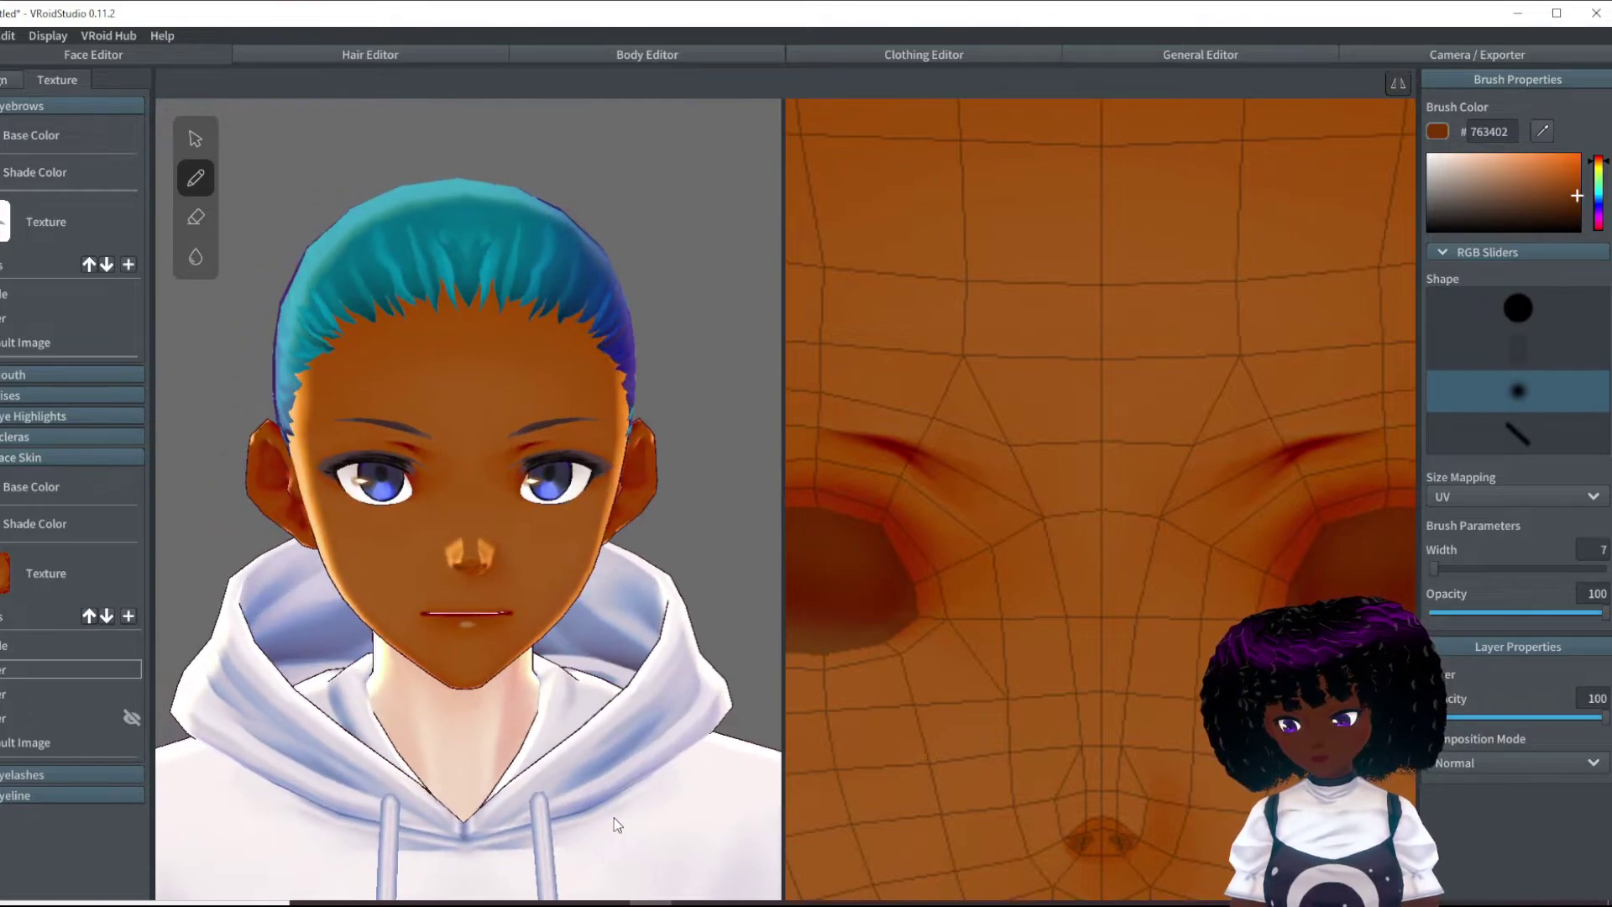
scroll(613, 818, "down", 2)
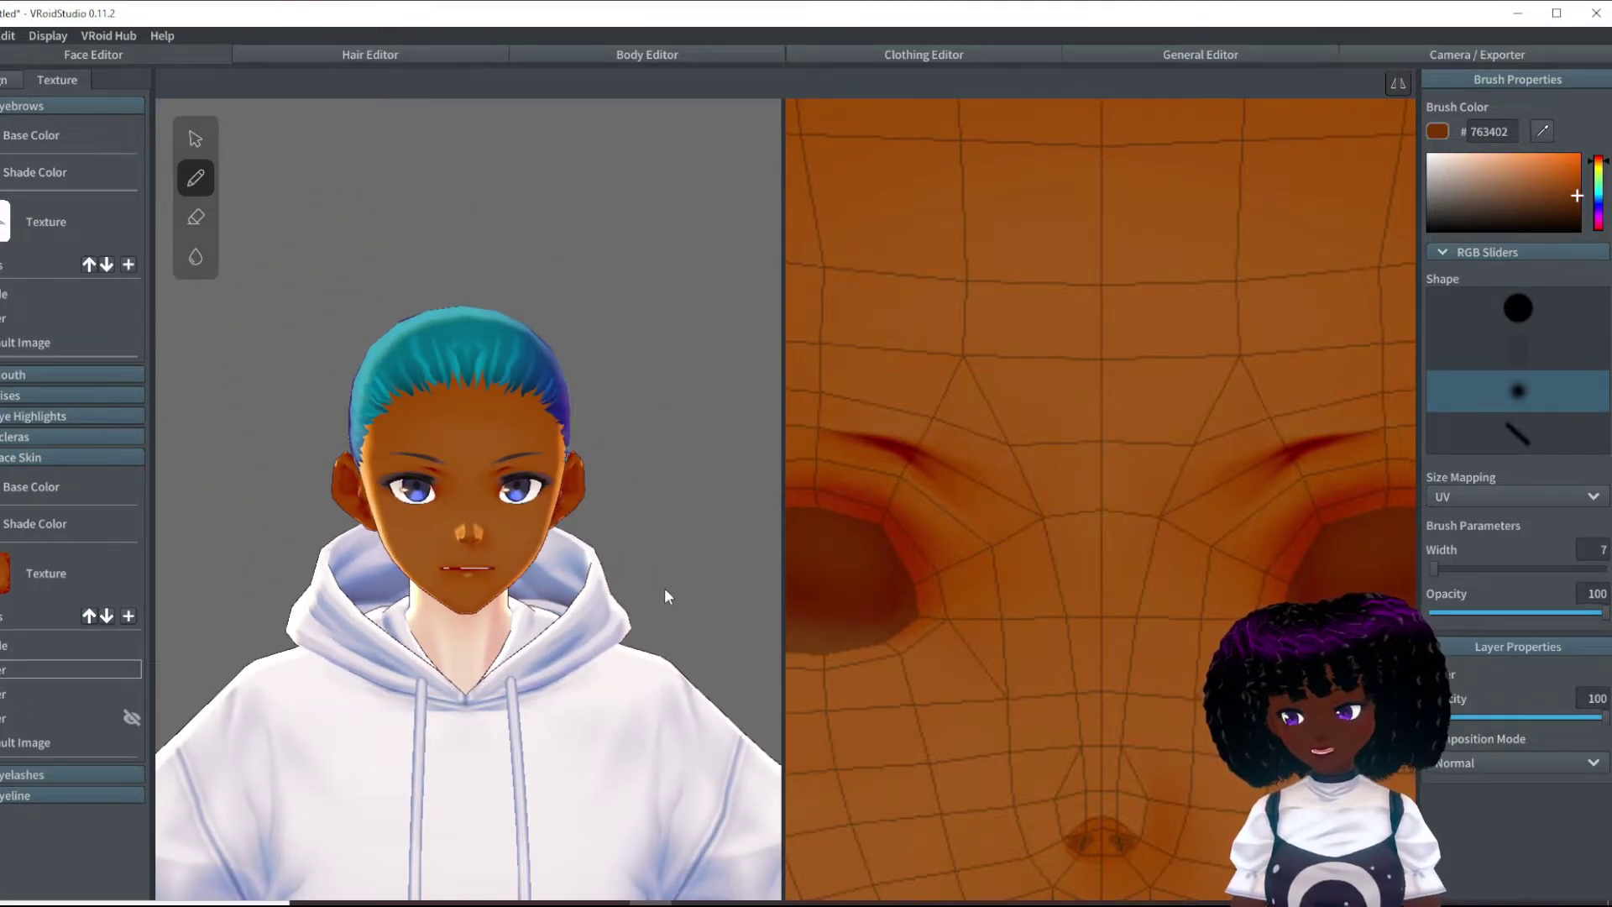
scroll(550, 617, "up", 3)
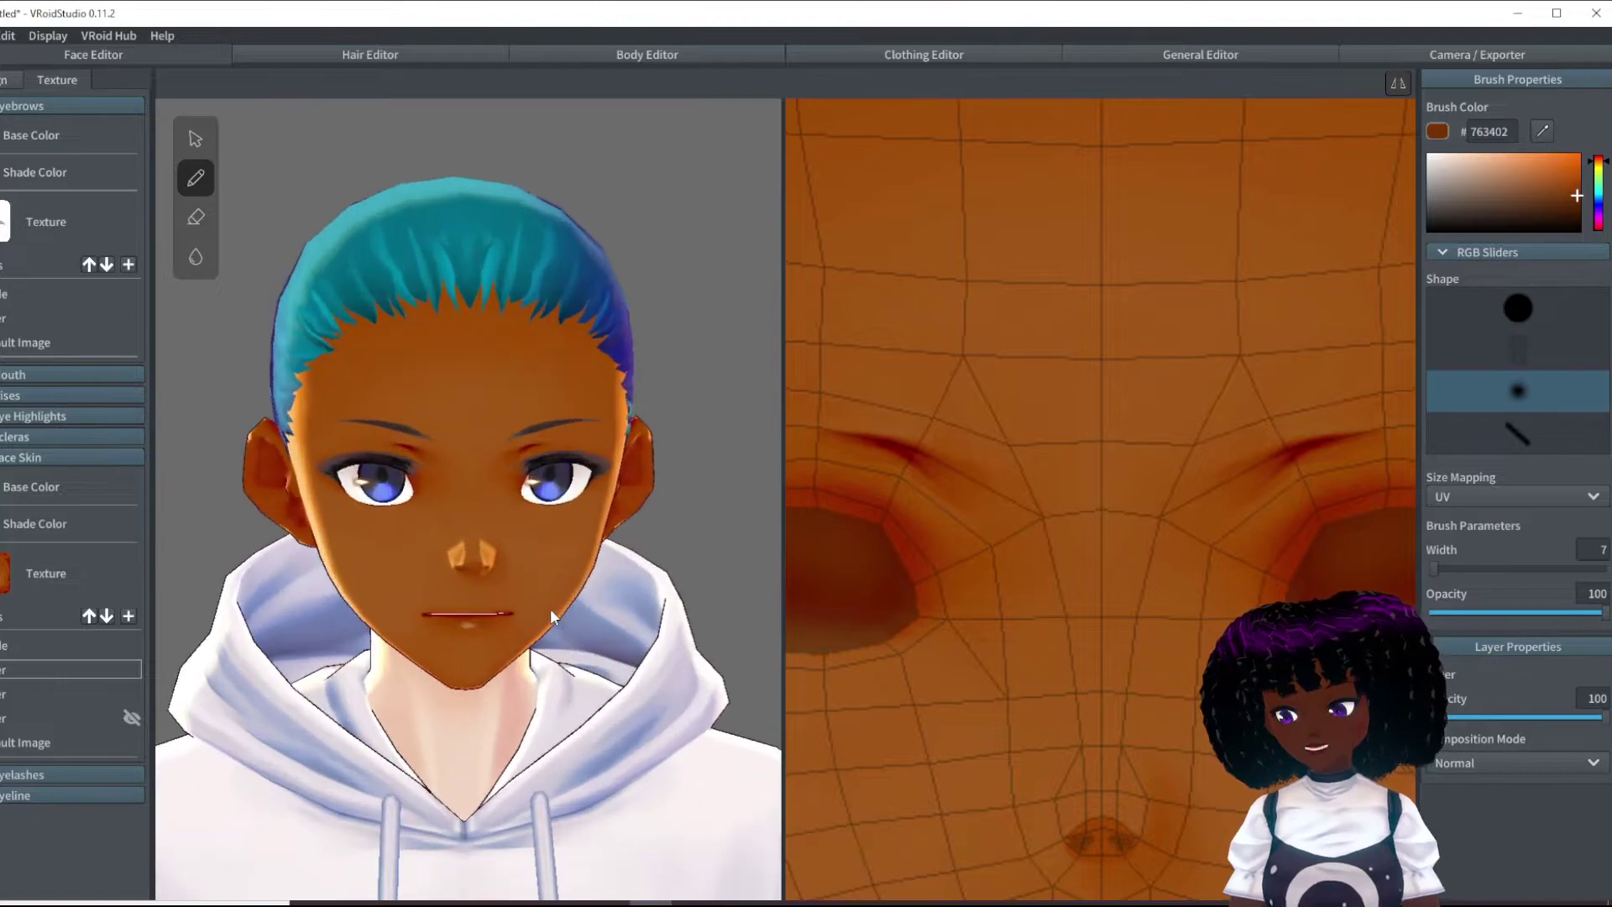
scroll(567, 619, "up", 4)
right_click_drag(579, 630, 639, 622)
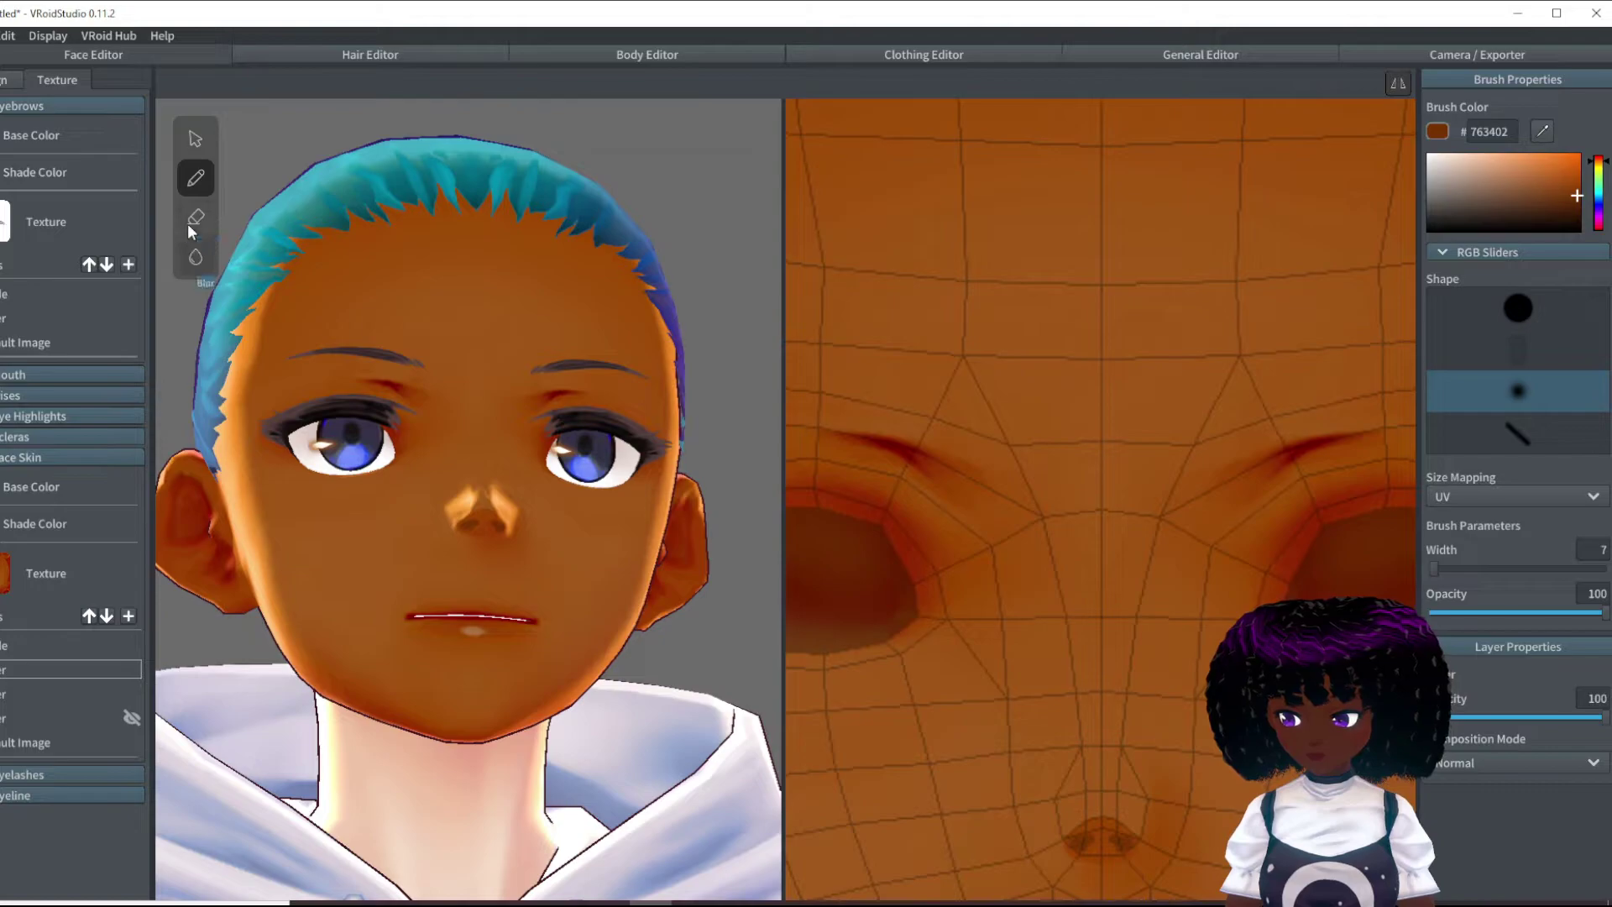
Step: Select the Blur tool, and examine the nose shading on the 3D model from both sides and the front
left_click(192, 262)
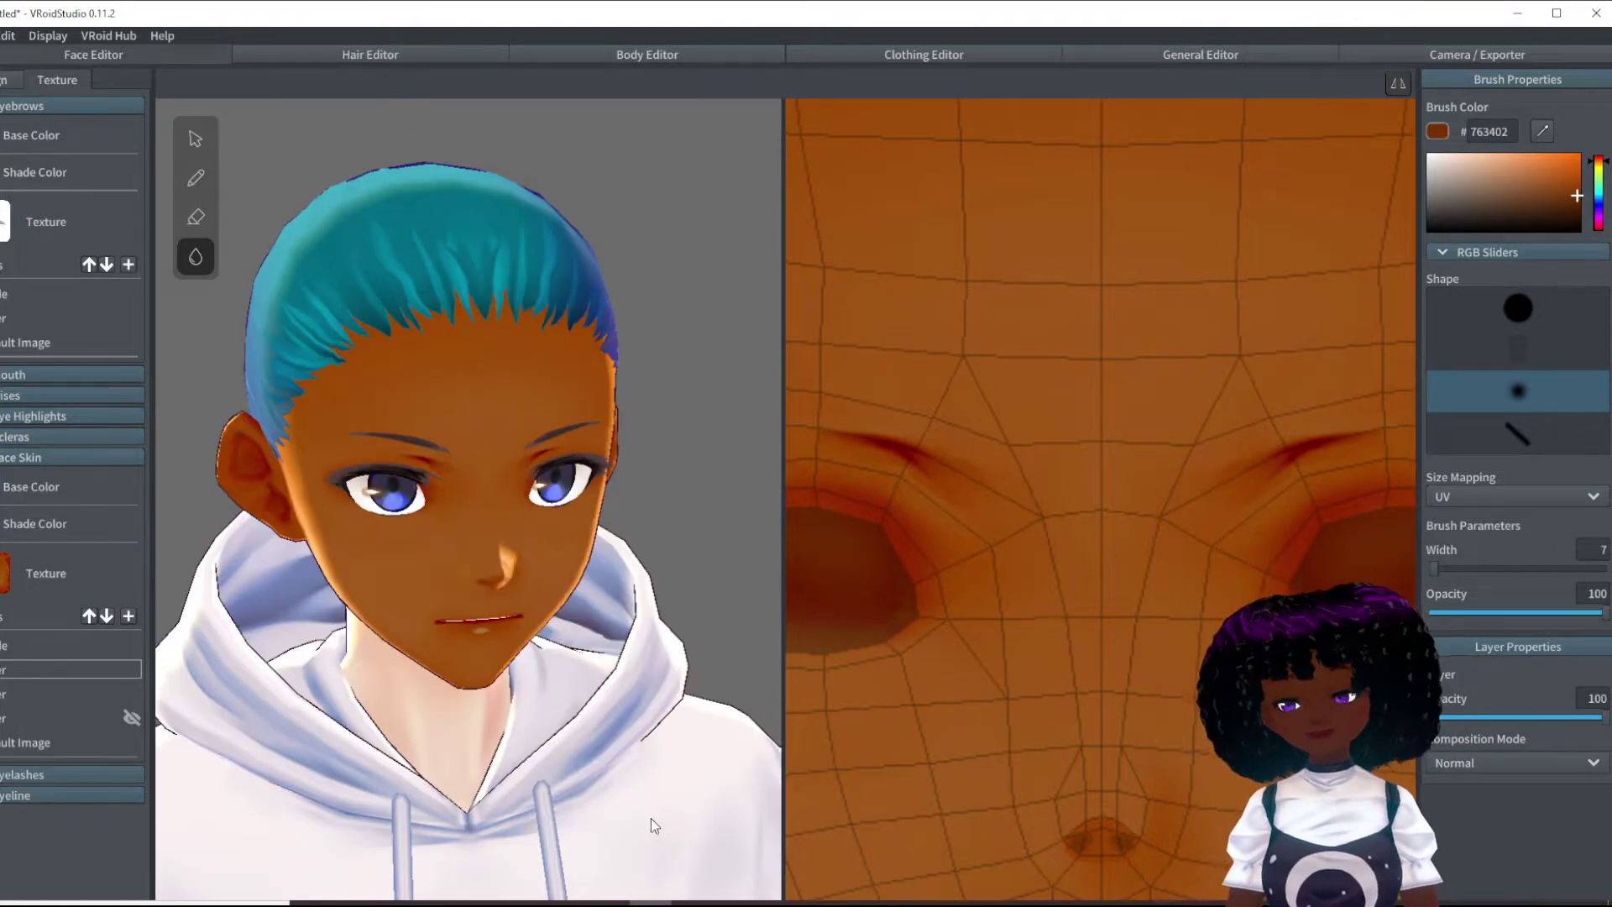
right_click_drag(651, 818, 616, 805)
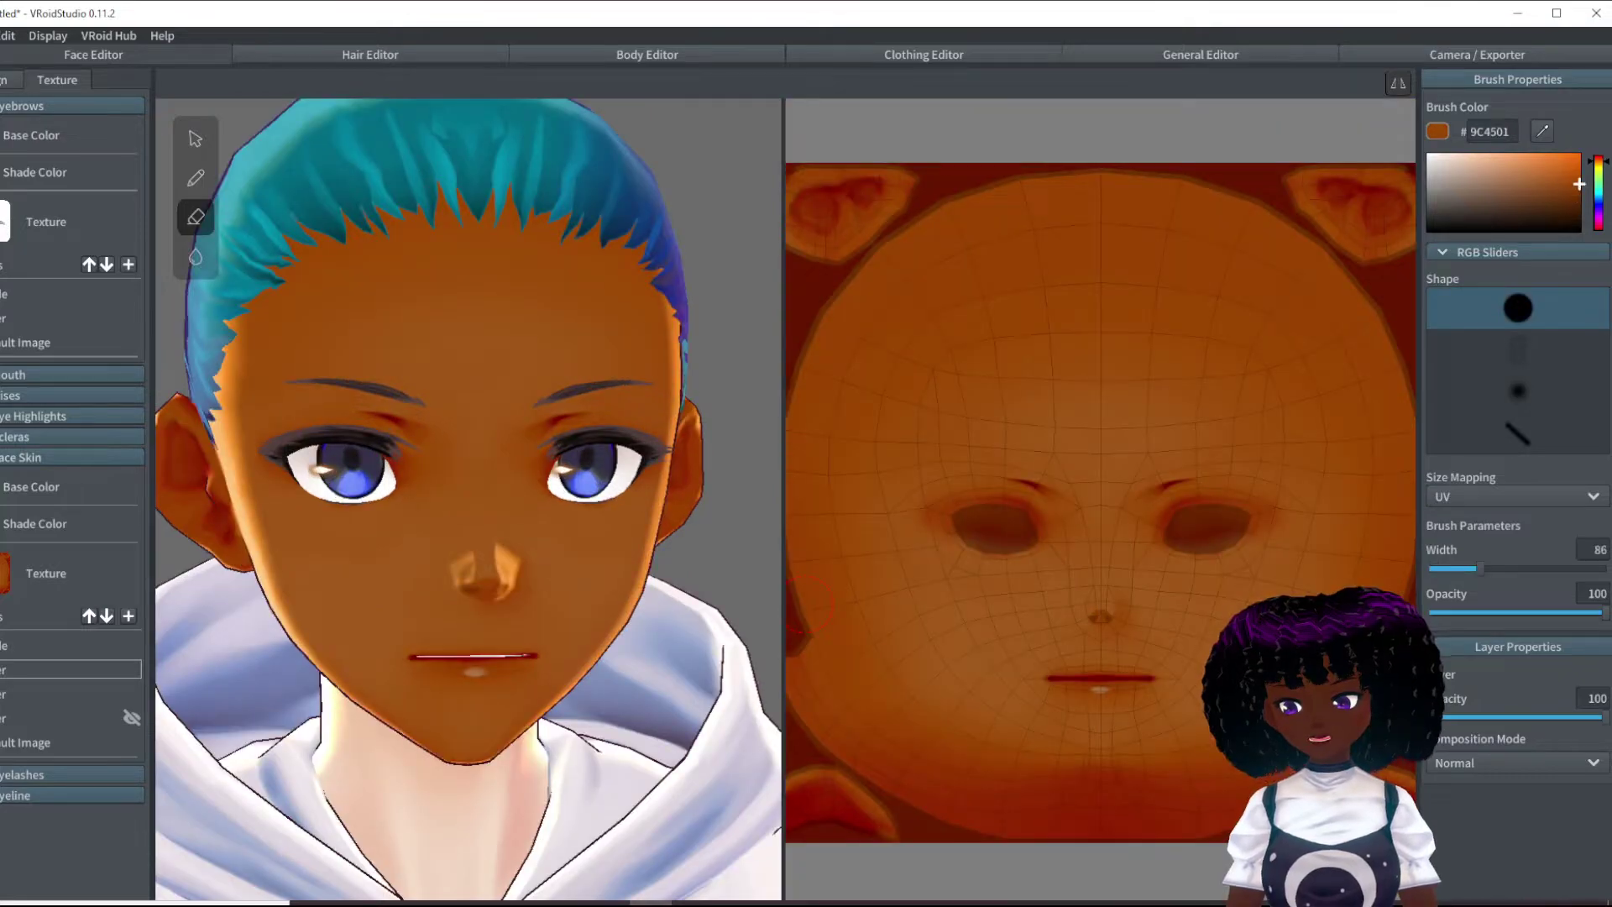
right_click_drag(622, 598, 692, 616)
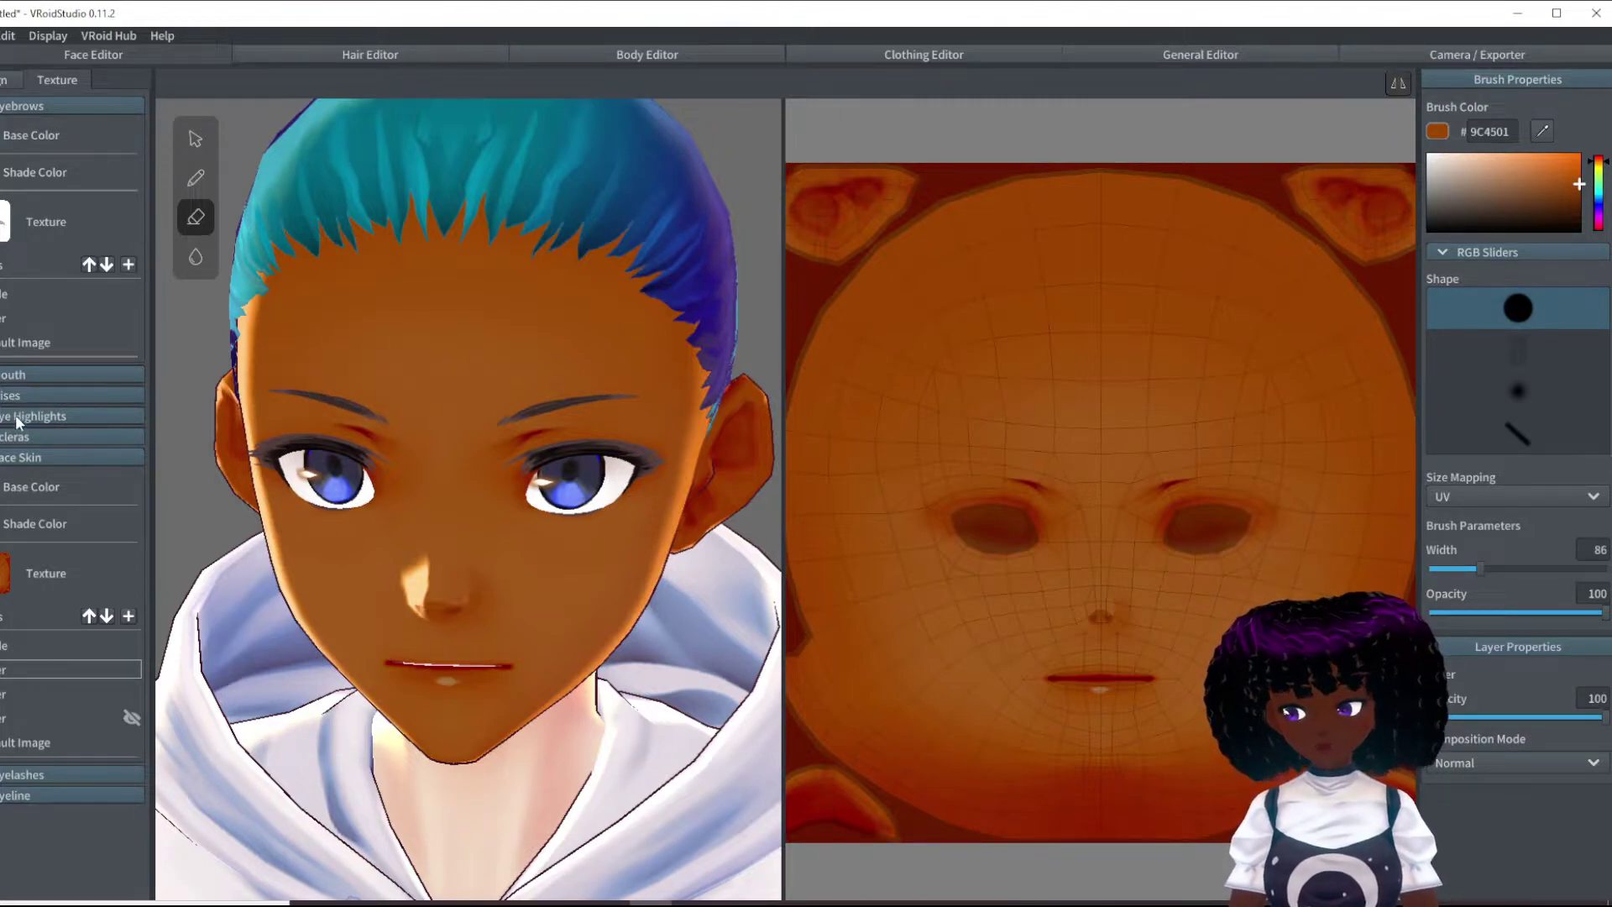
right_click_drag(426, 509, 435, 498)
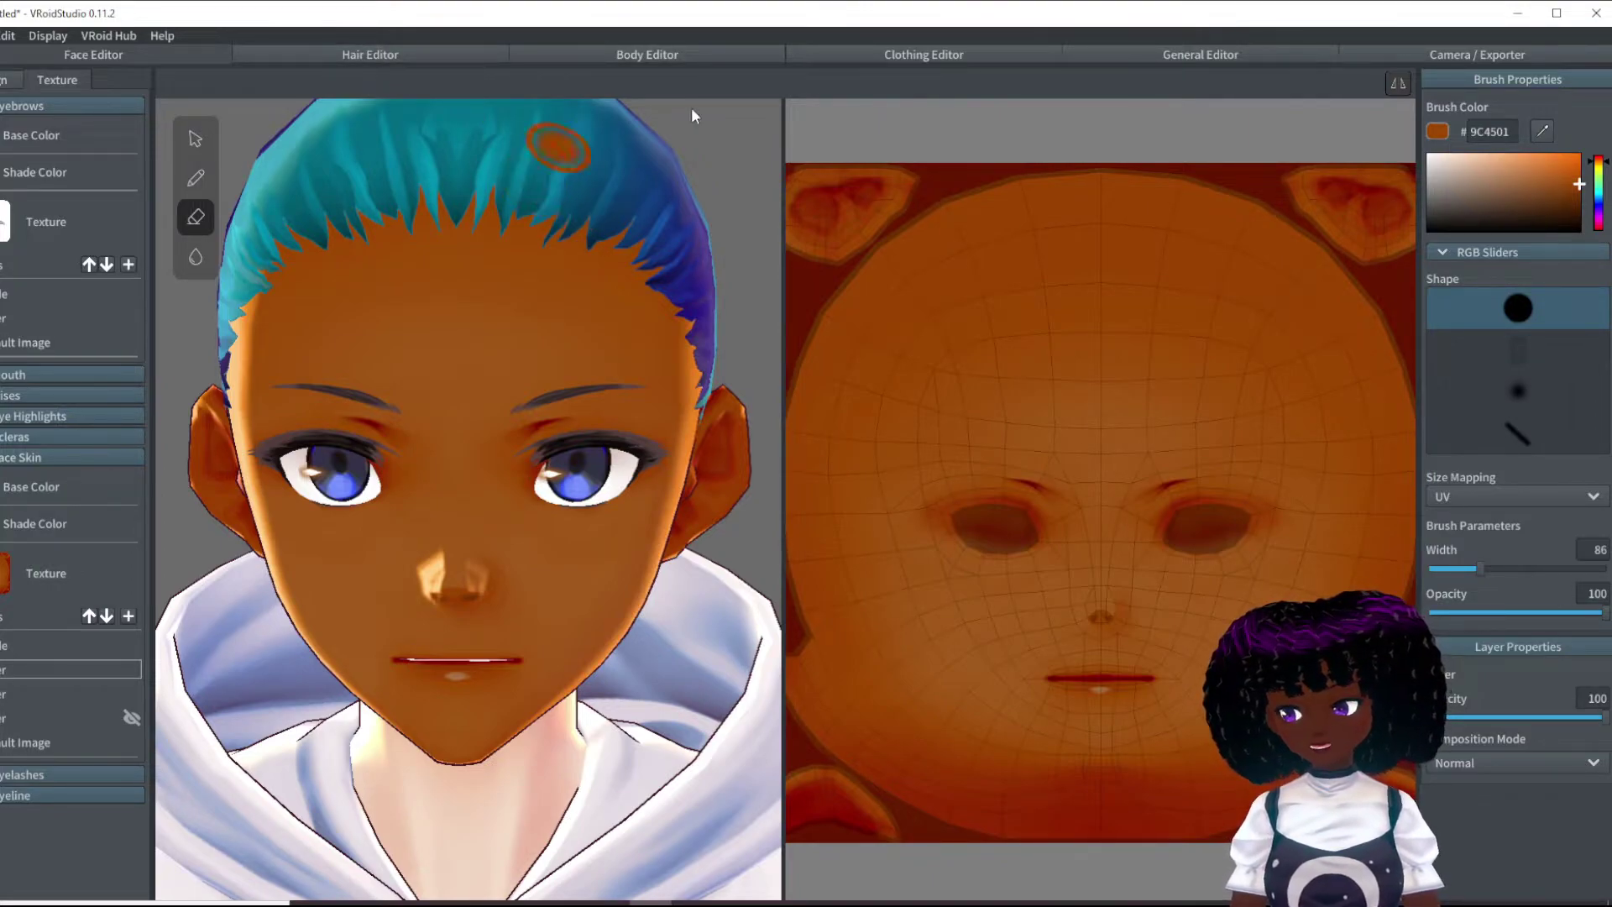
Step: Open the paint layer of the body skin texture
left_click(704, 59)
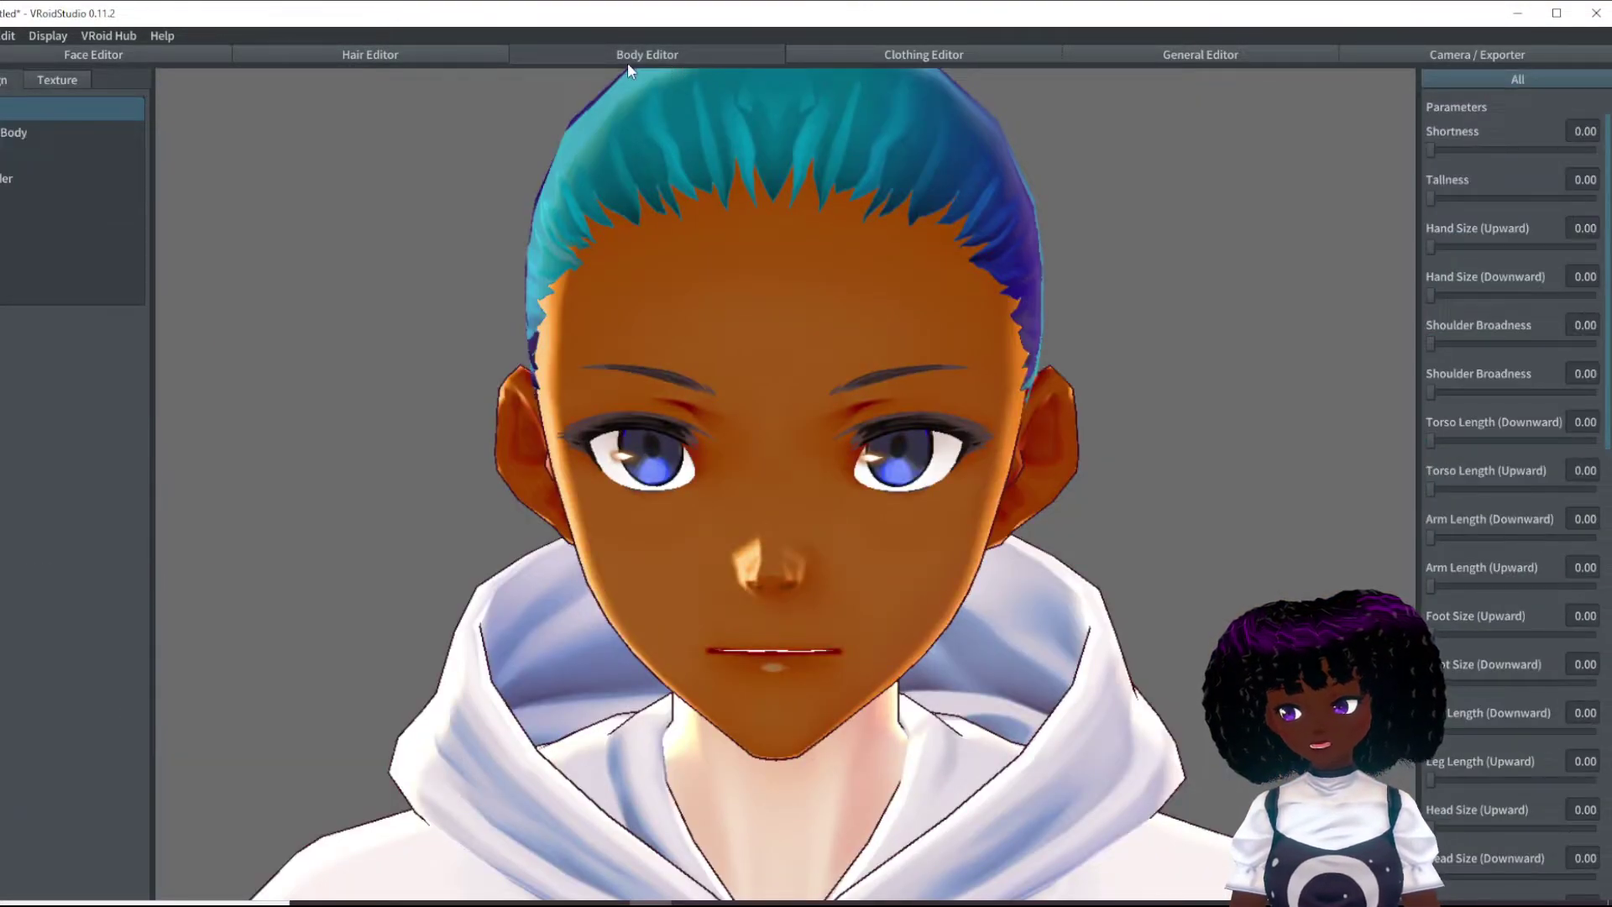
left_click(64, 84)
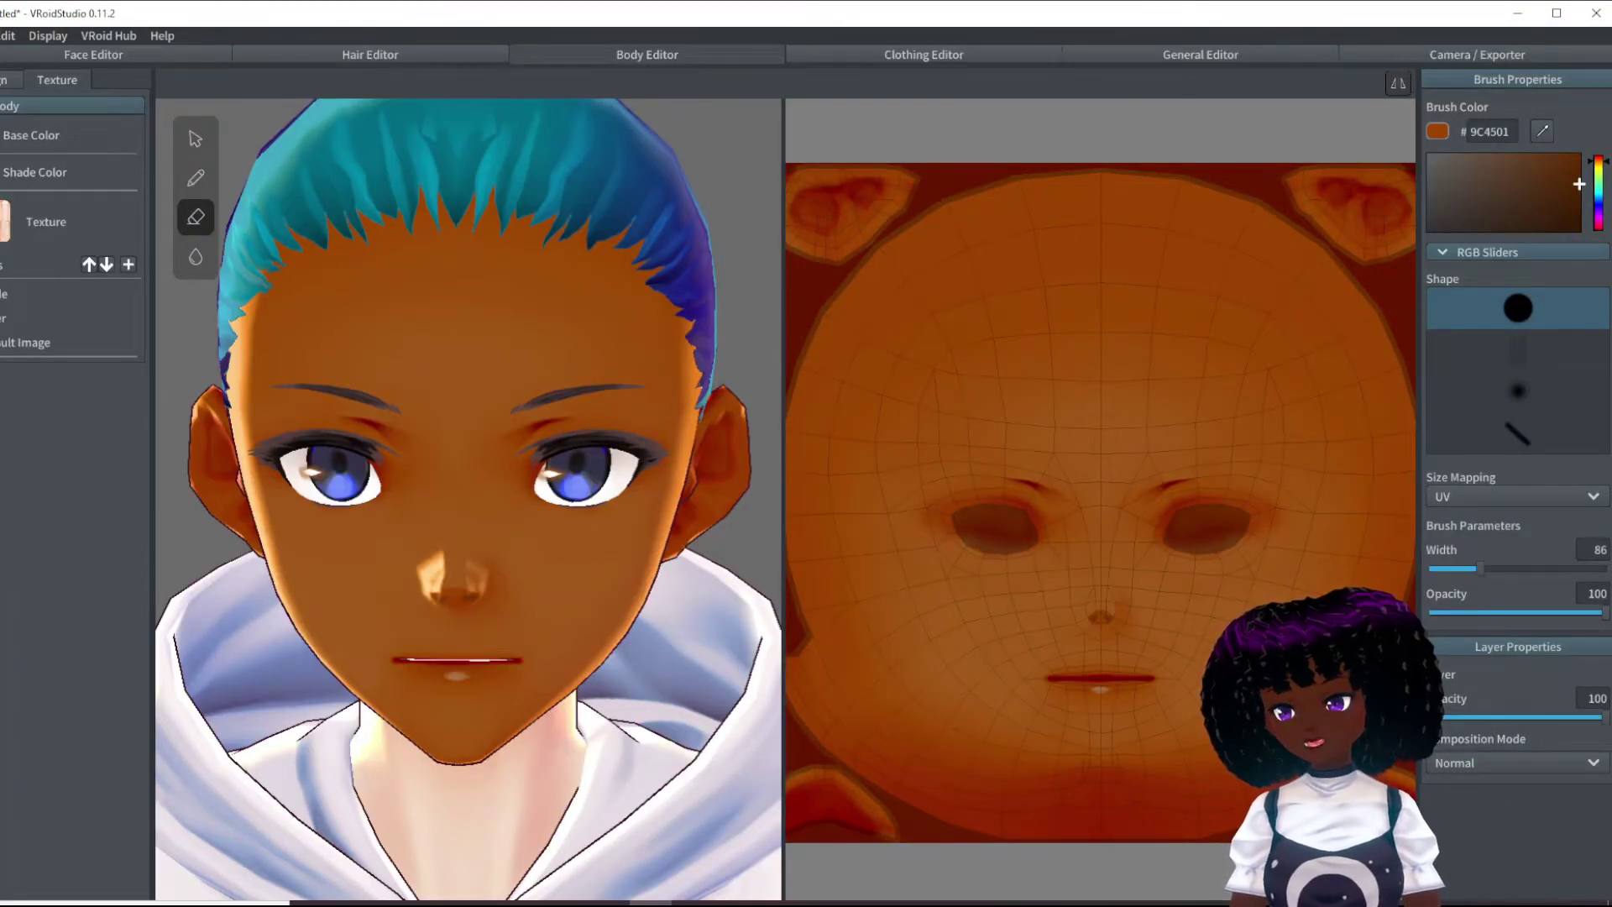
left_click(71, 317)
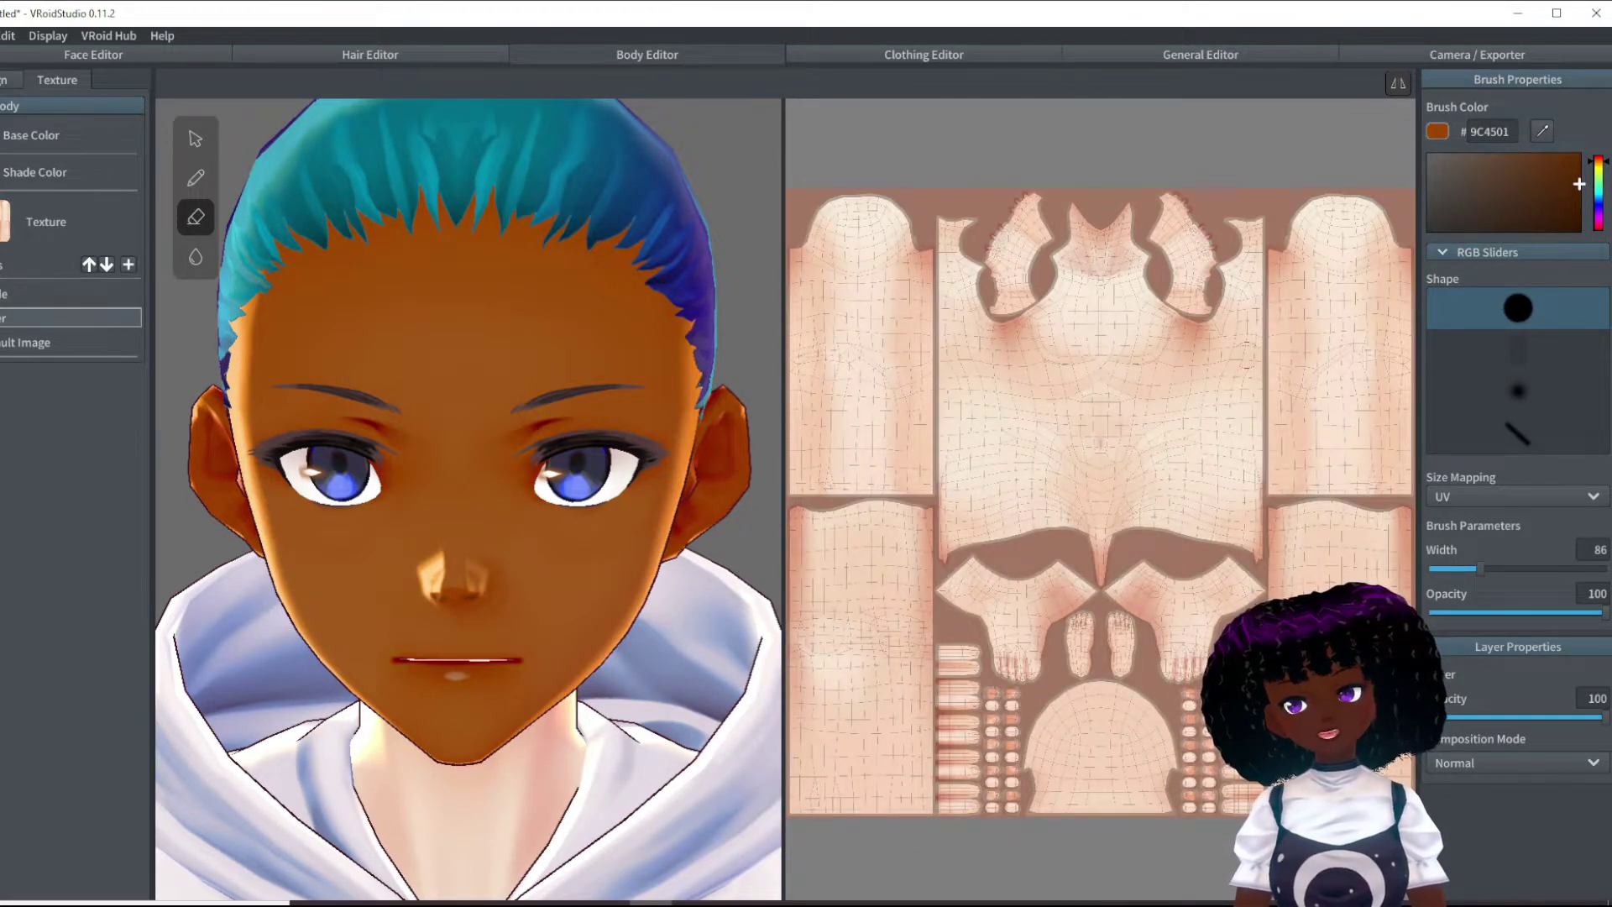
Step: Open the Linear Burn paint layer of the face skin texture in the Face Editor
left_click(154, 52)
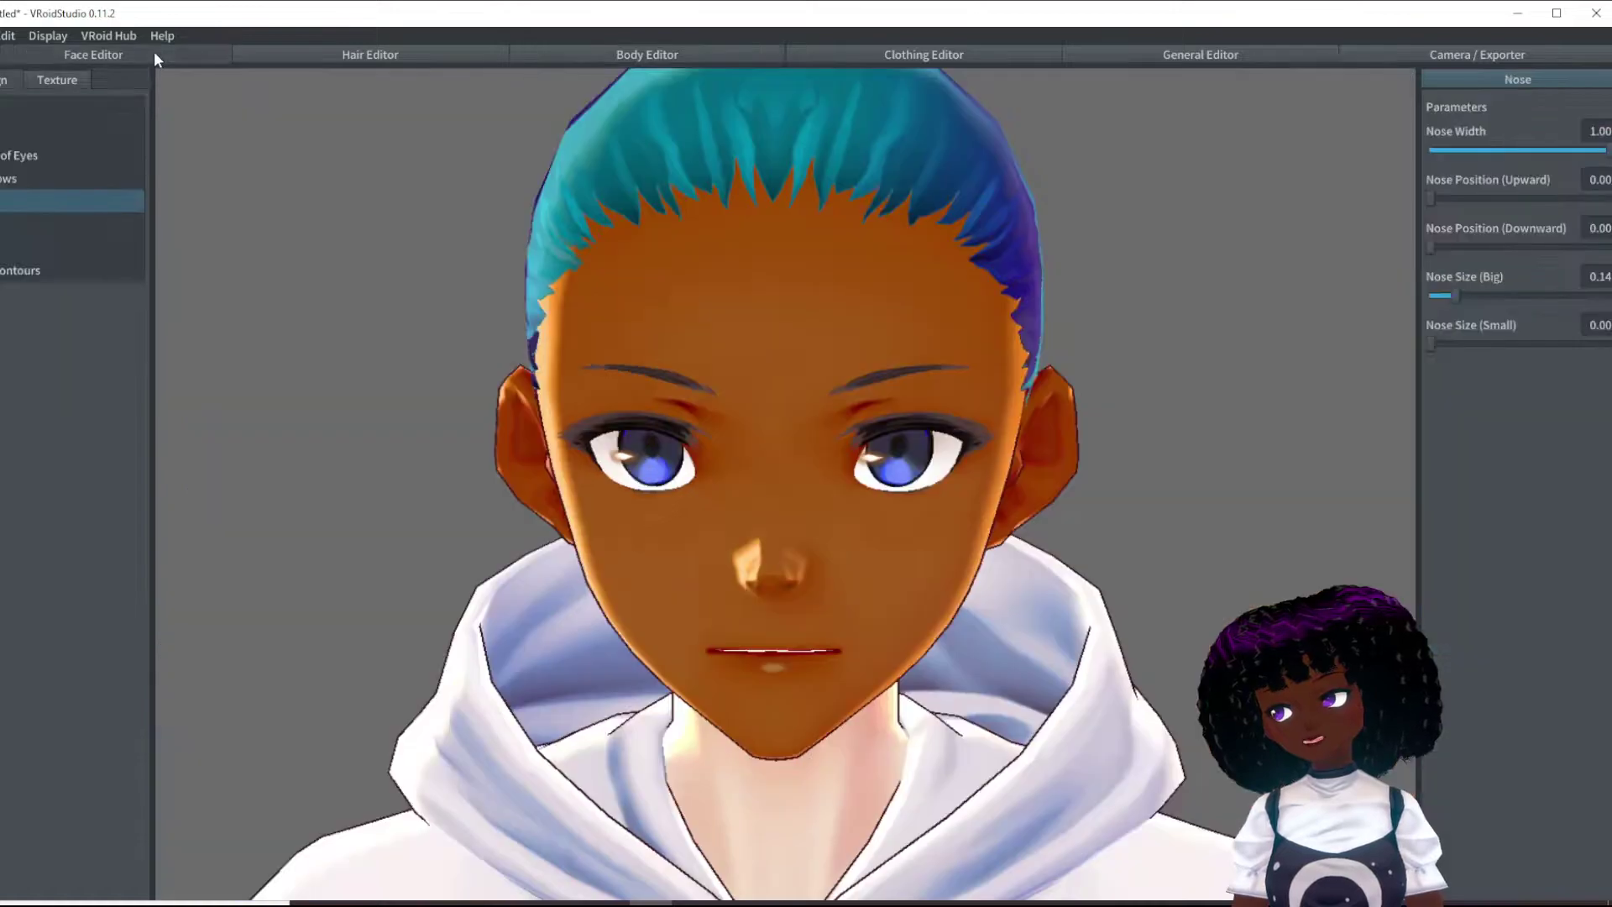
left_click(75, 80)
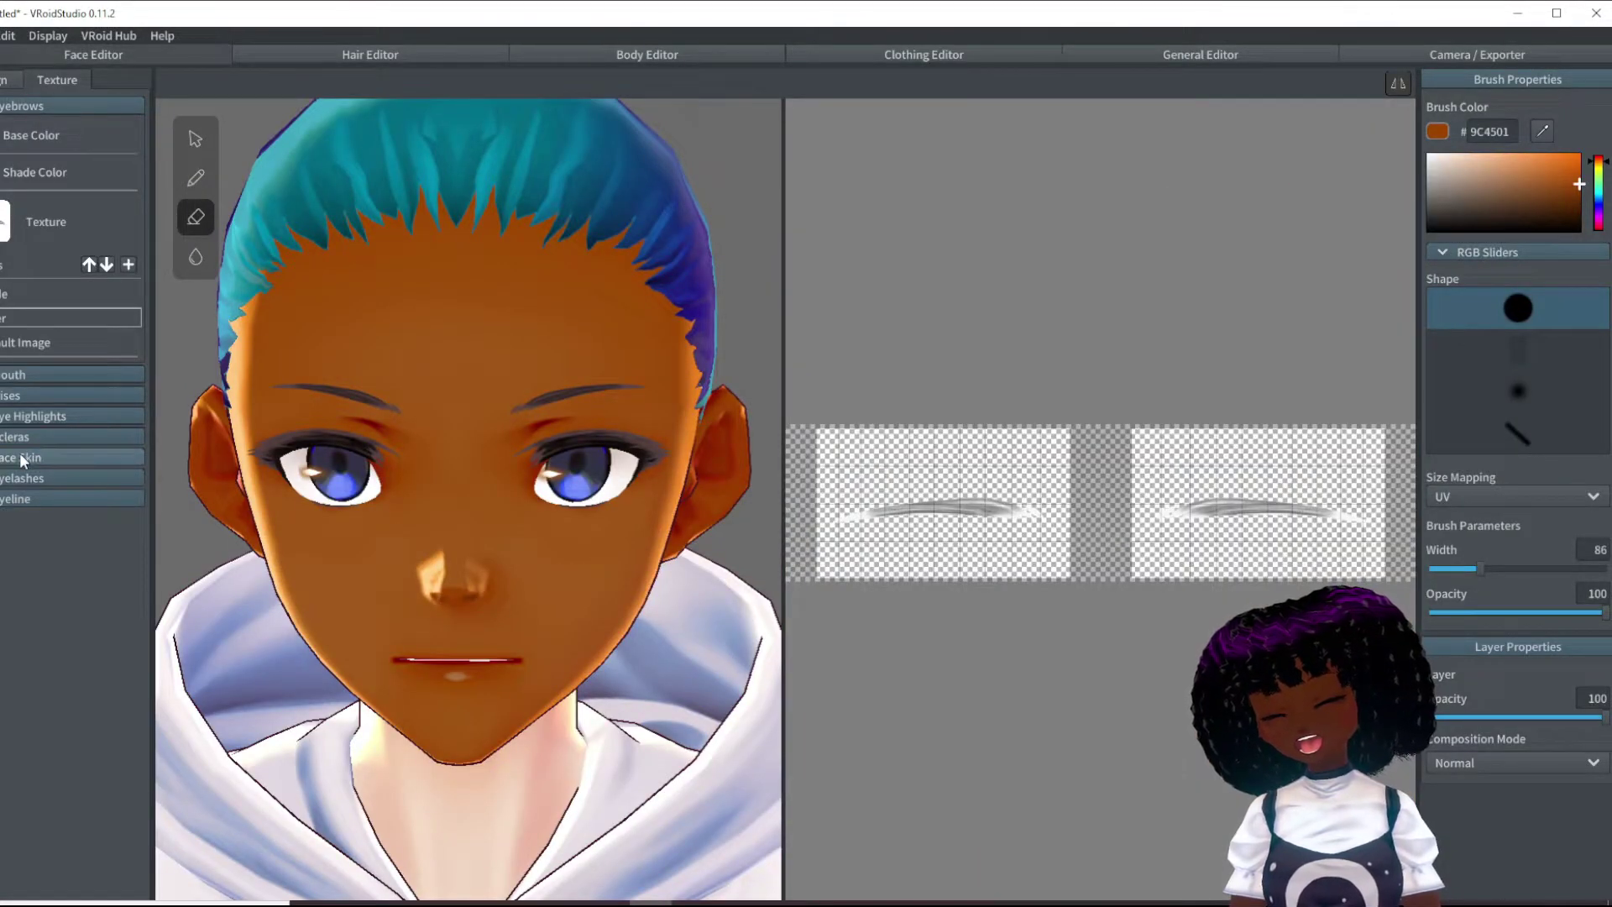
left_click(23, 458)
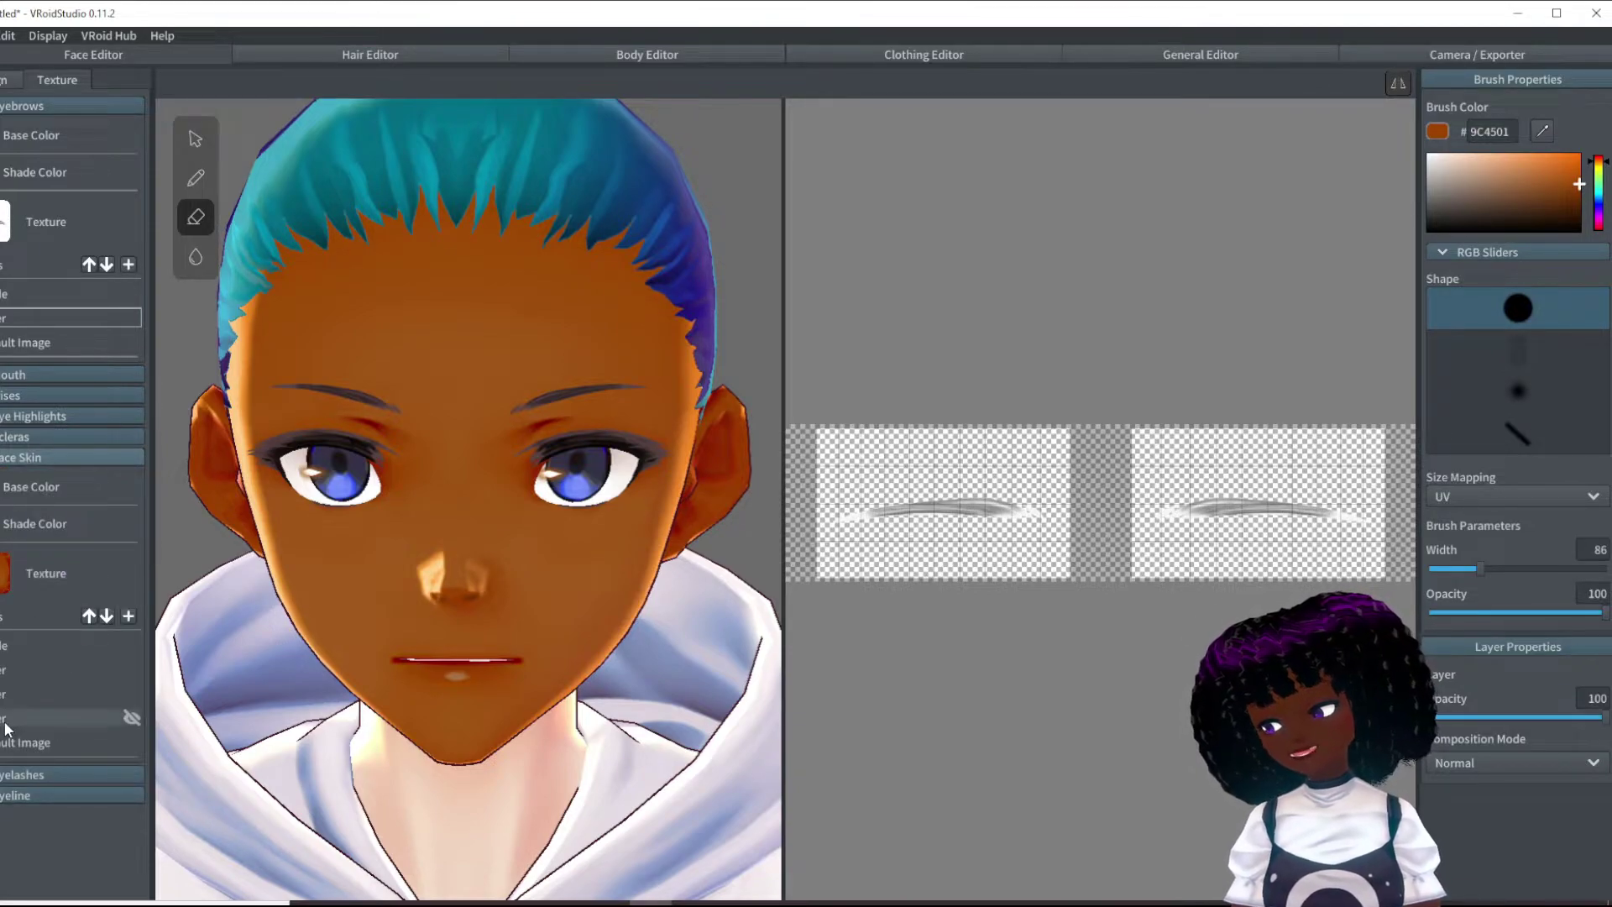
left_click(19, 697)
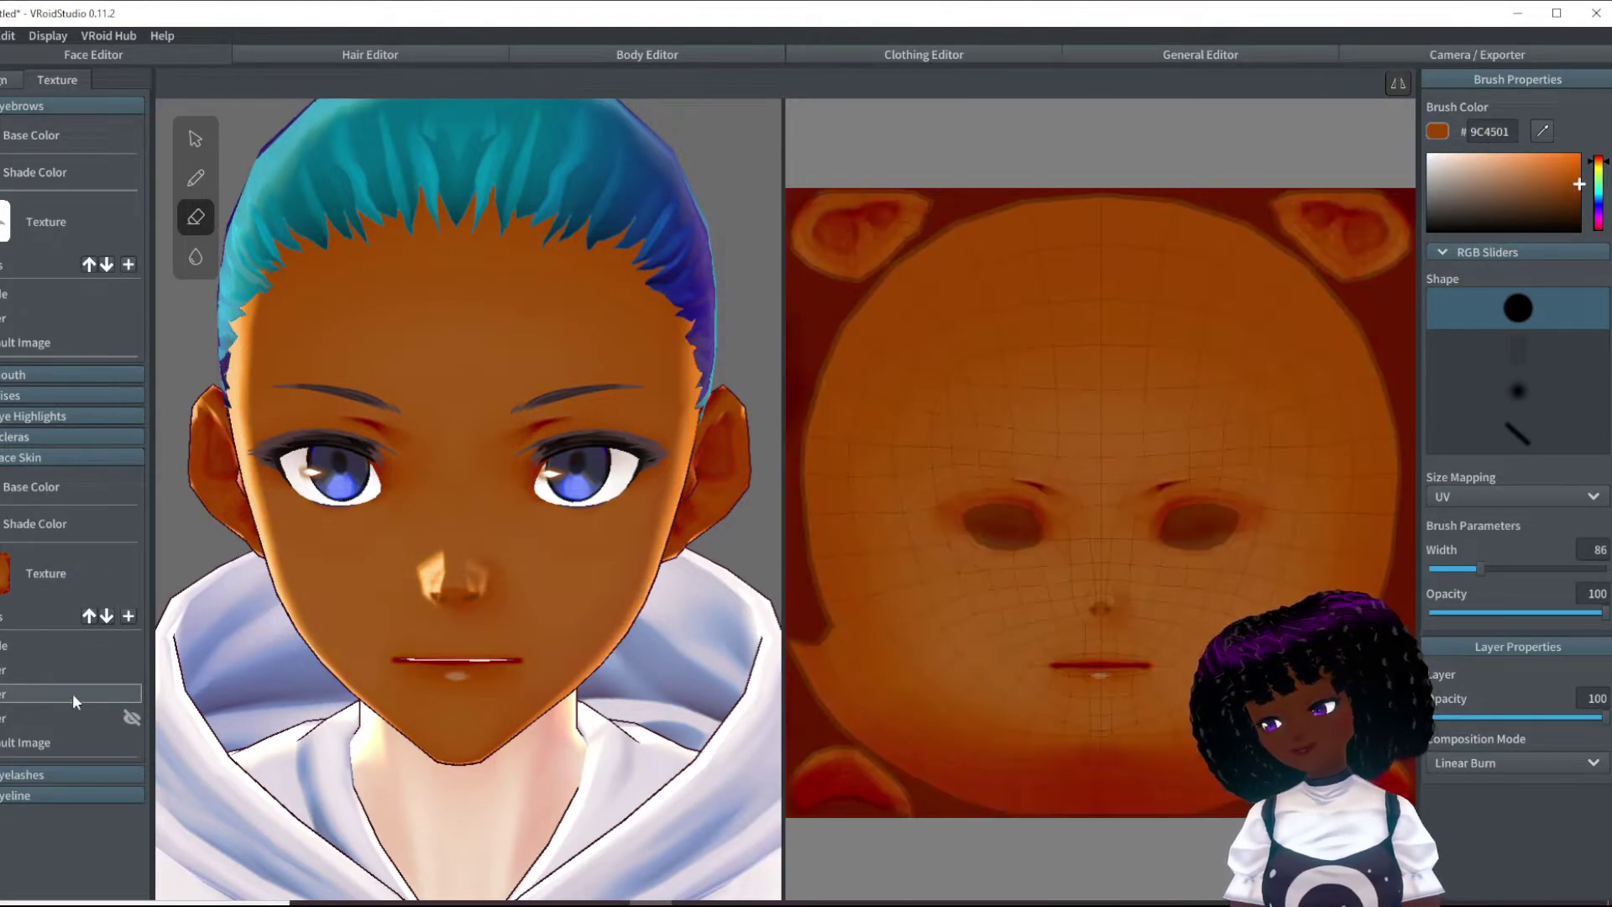
Step: Set the face layer to Normal to sample its skin color #A87144, and restore the Linear Burn composition mode
left_click(1554, 764)
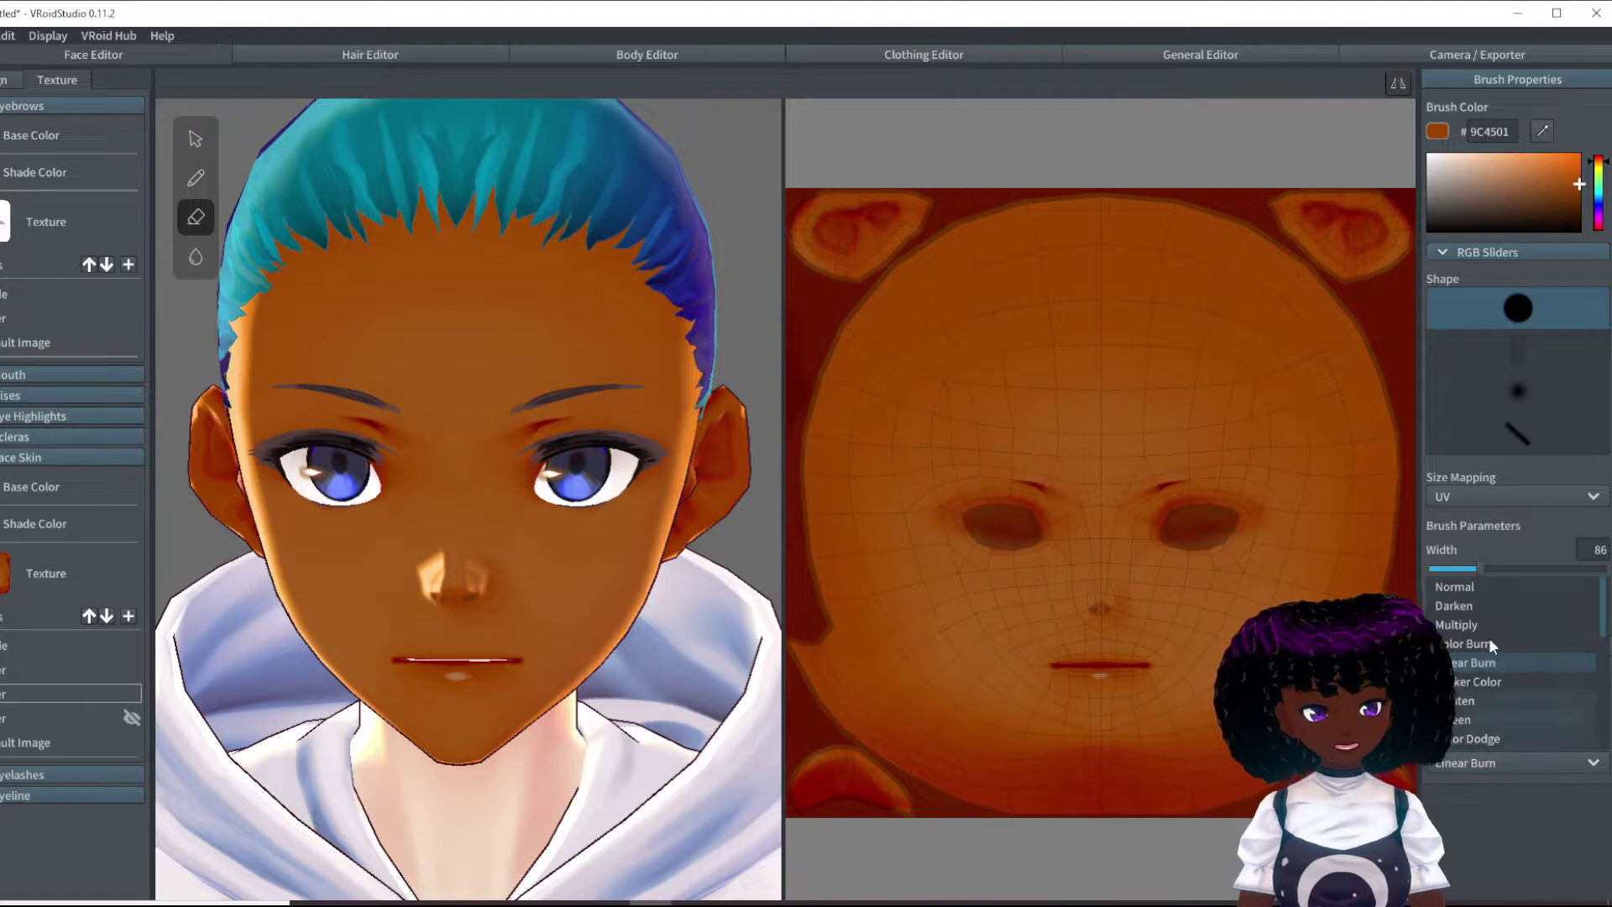
left_click(1463, 584)
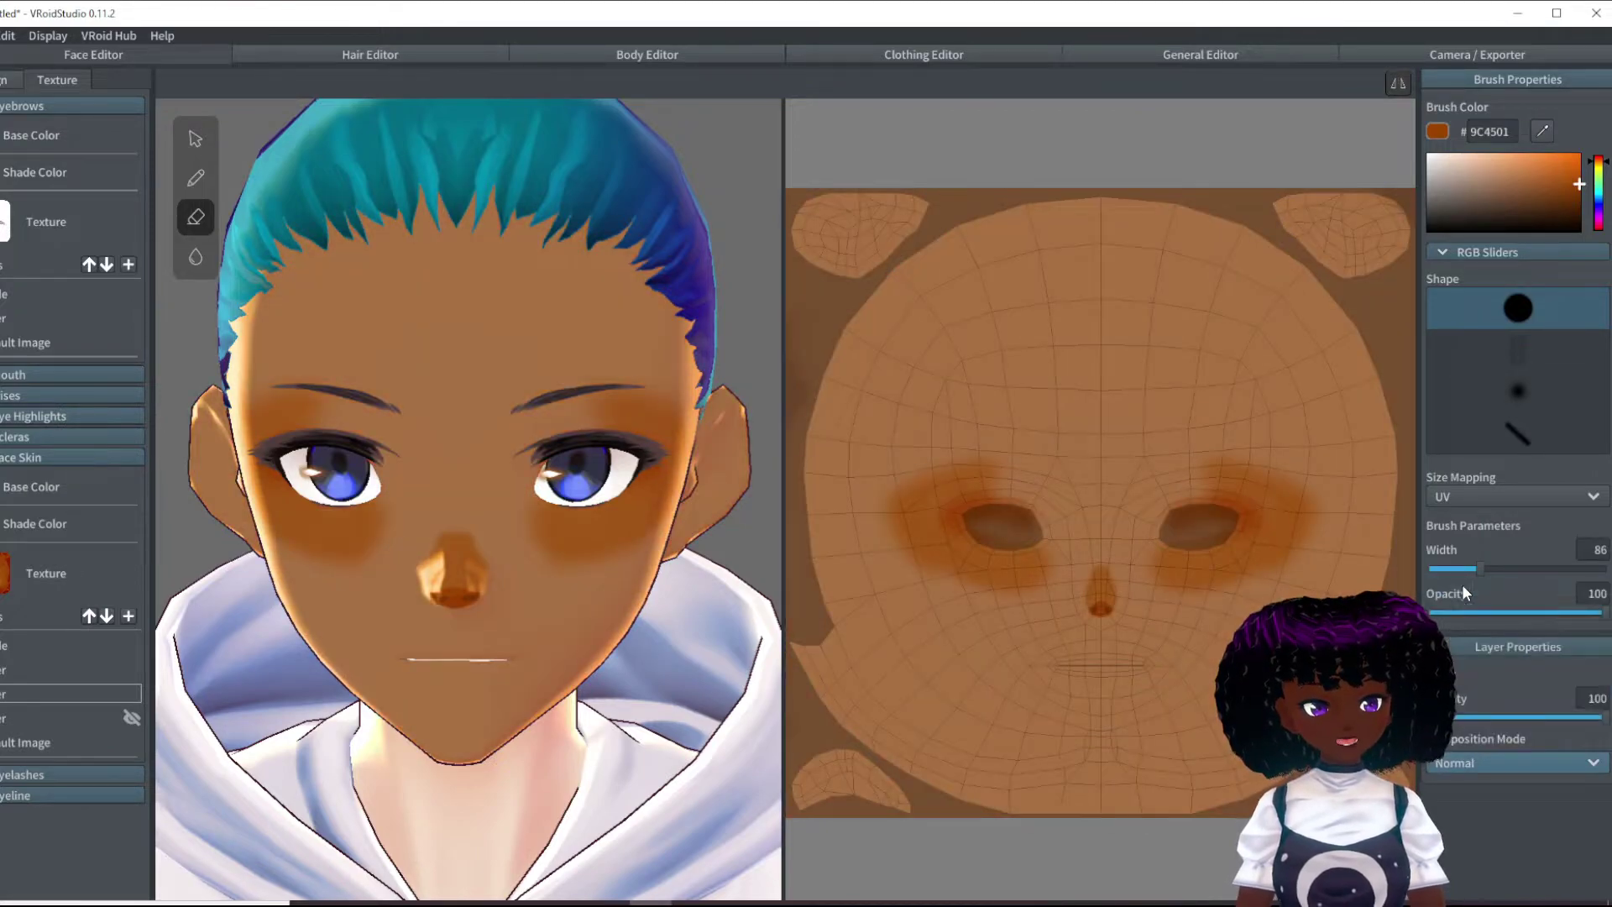
left_click(1545, 131)
left_click(1193, 276)
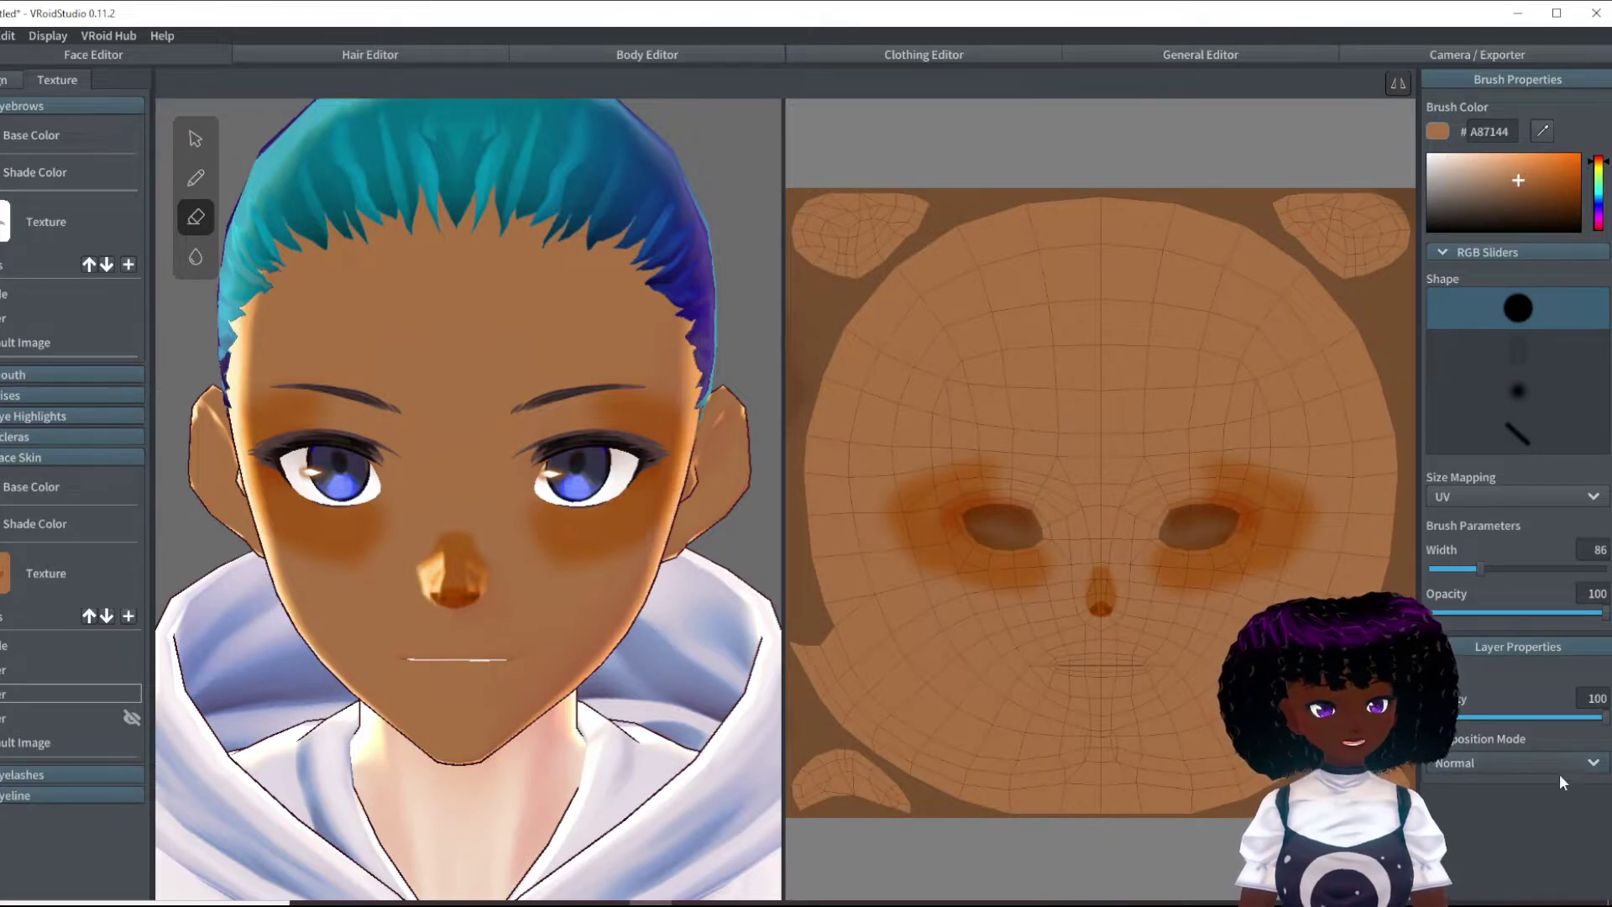
left_click(1589, 764)
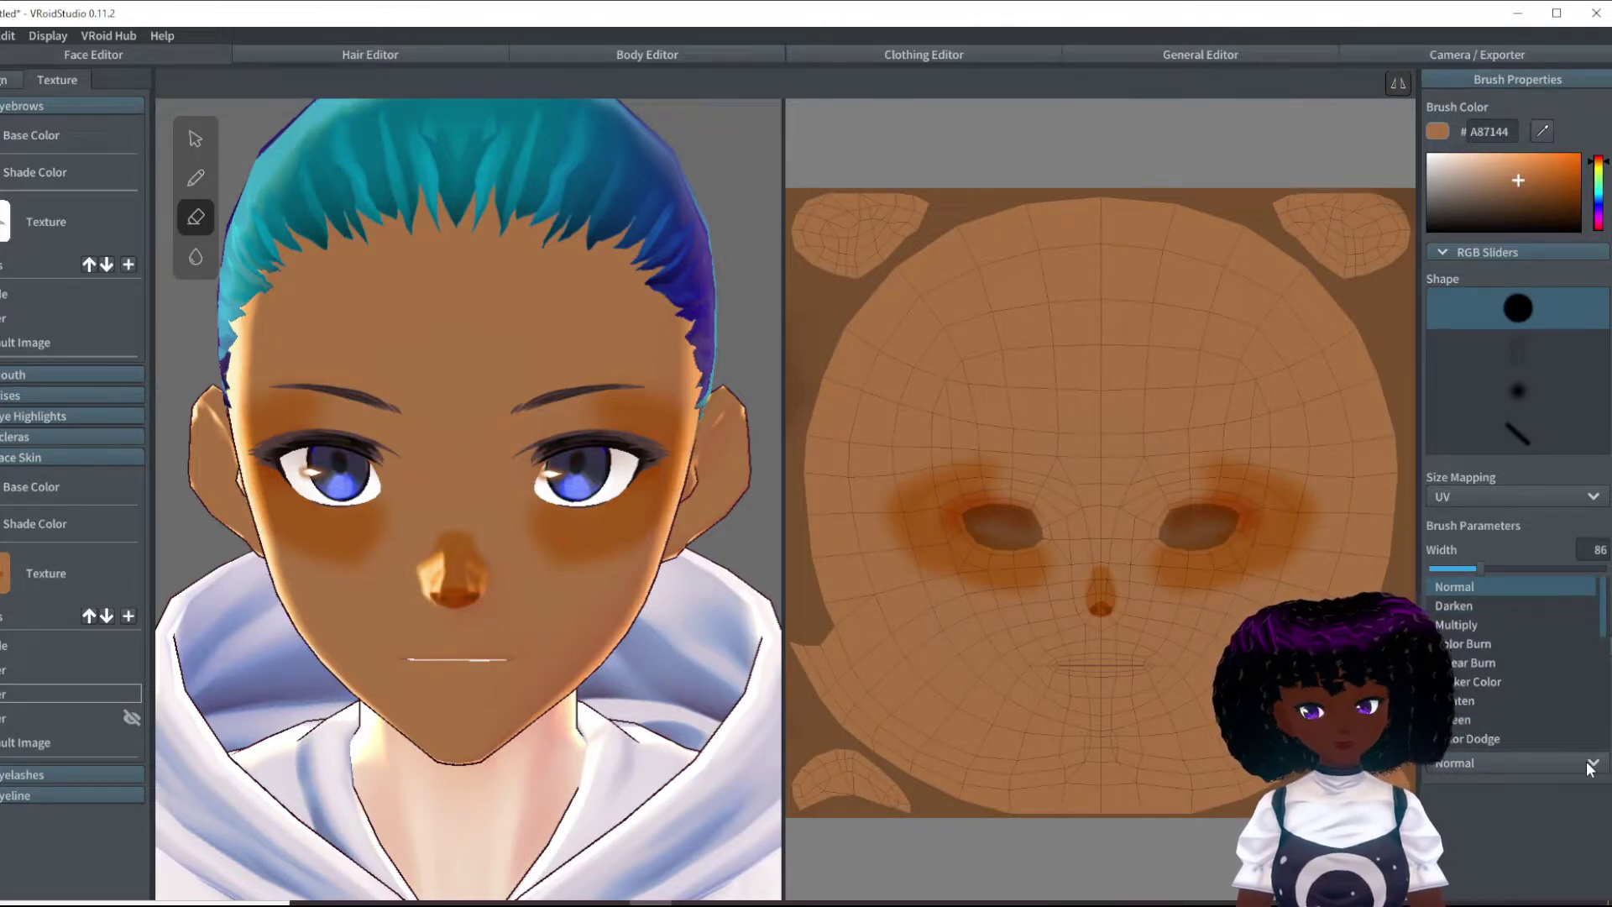
left_click(1481, 664)
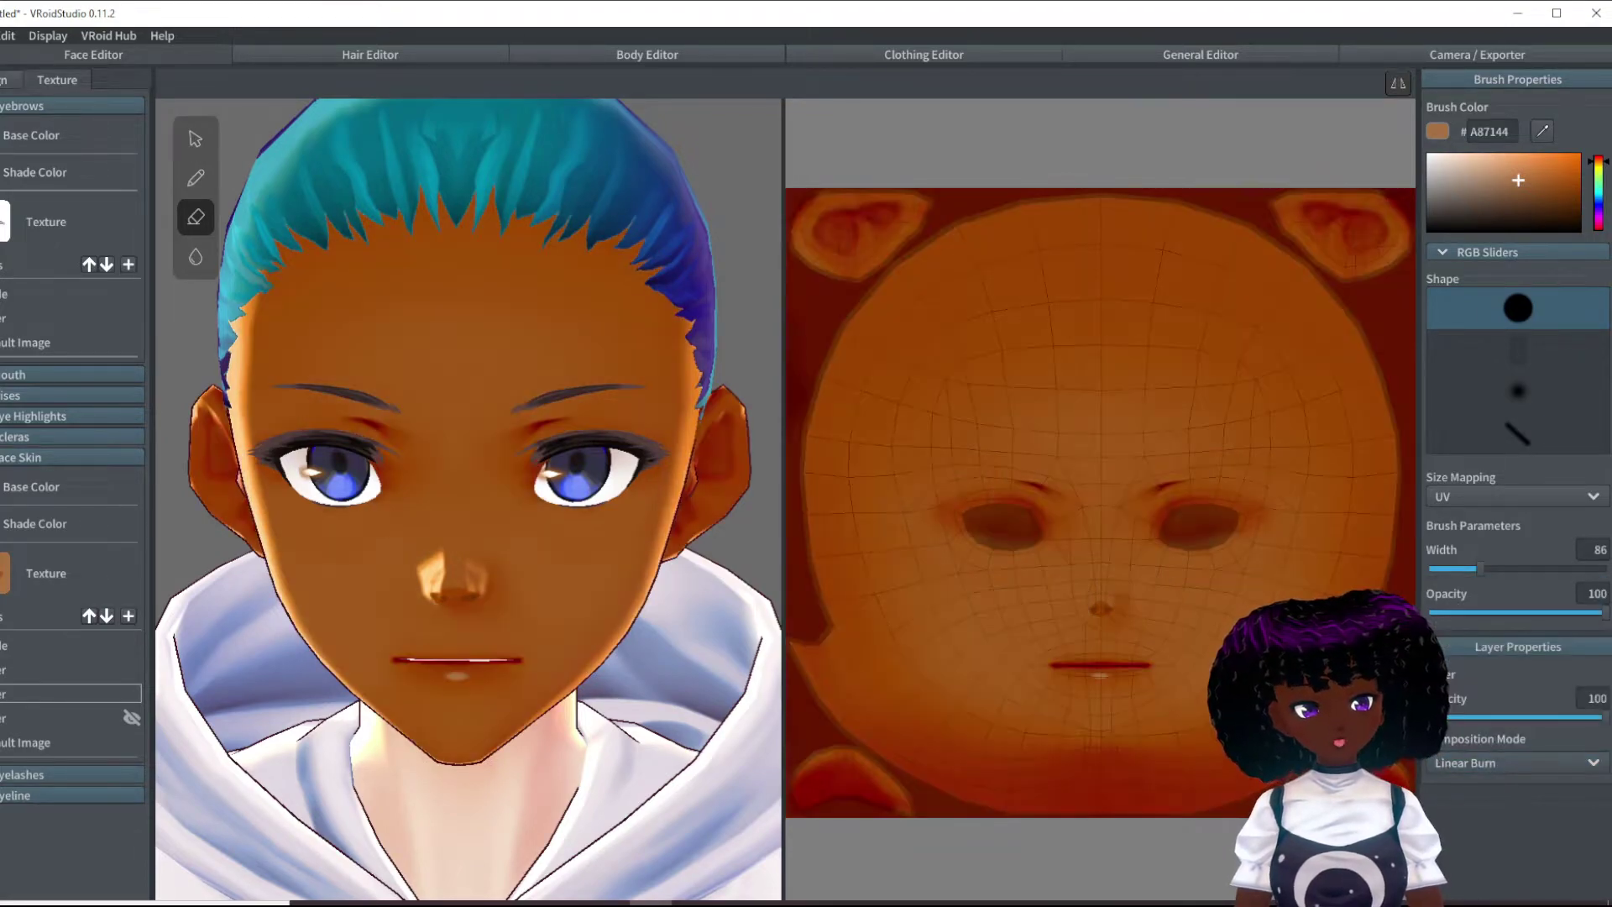
Step: Return to the Body Editor textures and select the paint layer of the body skin
left_click(682, 55)
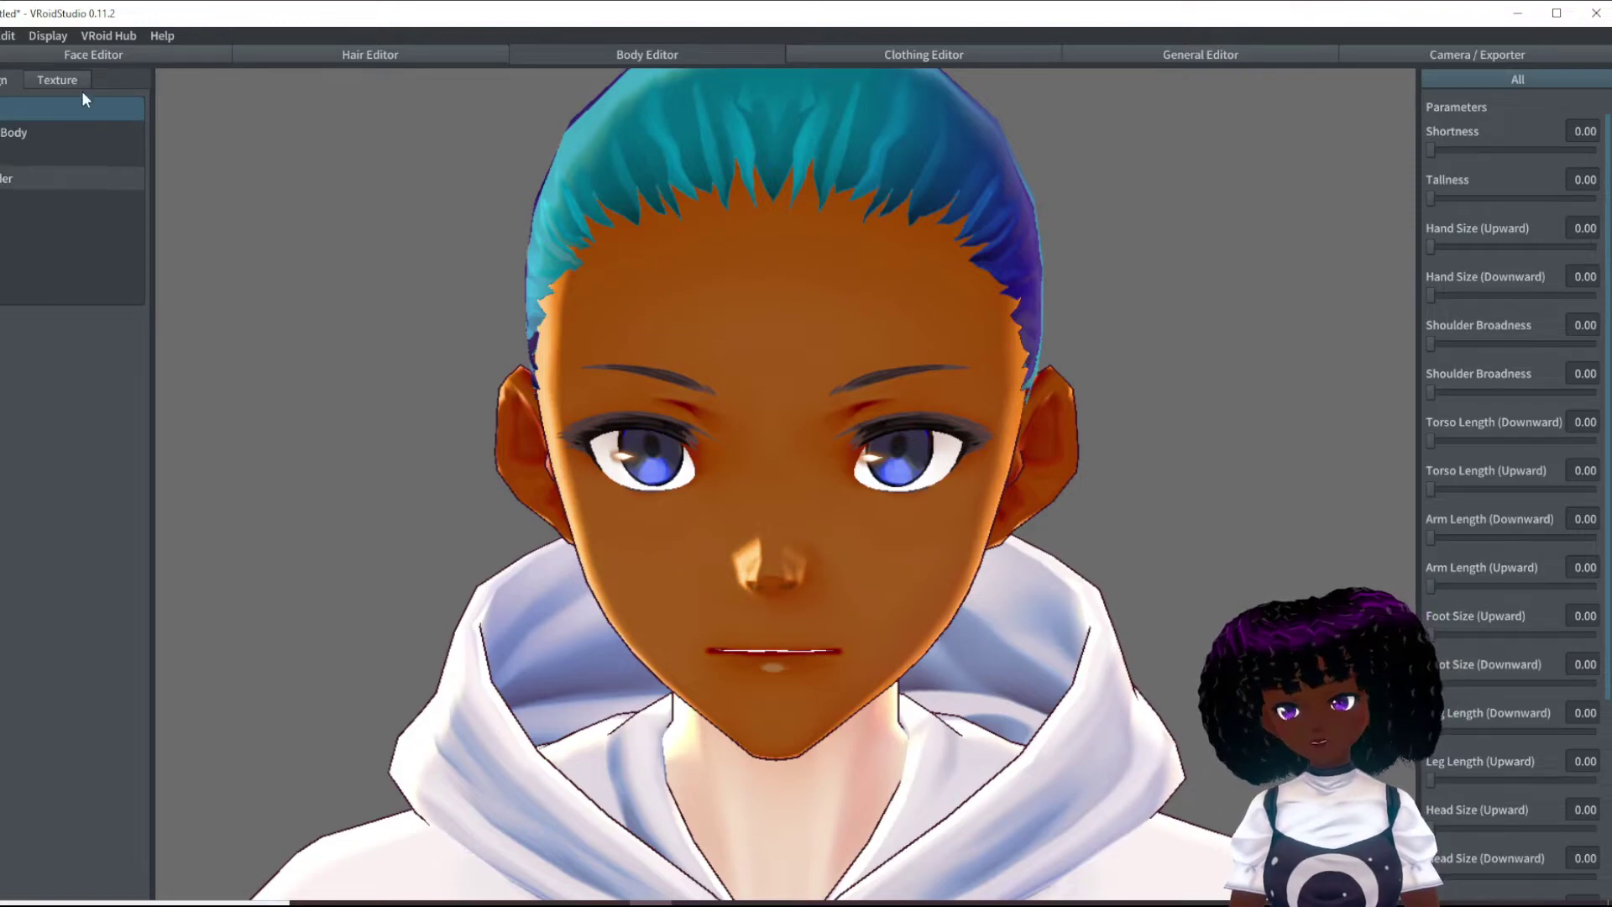
left_click(50, 82)
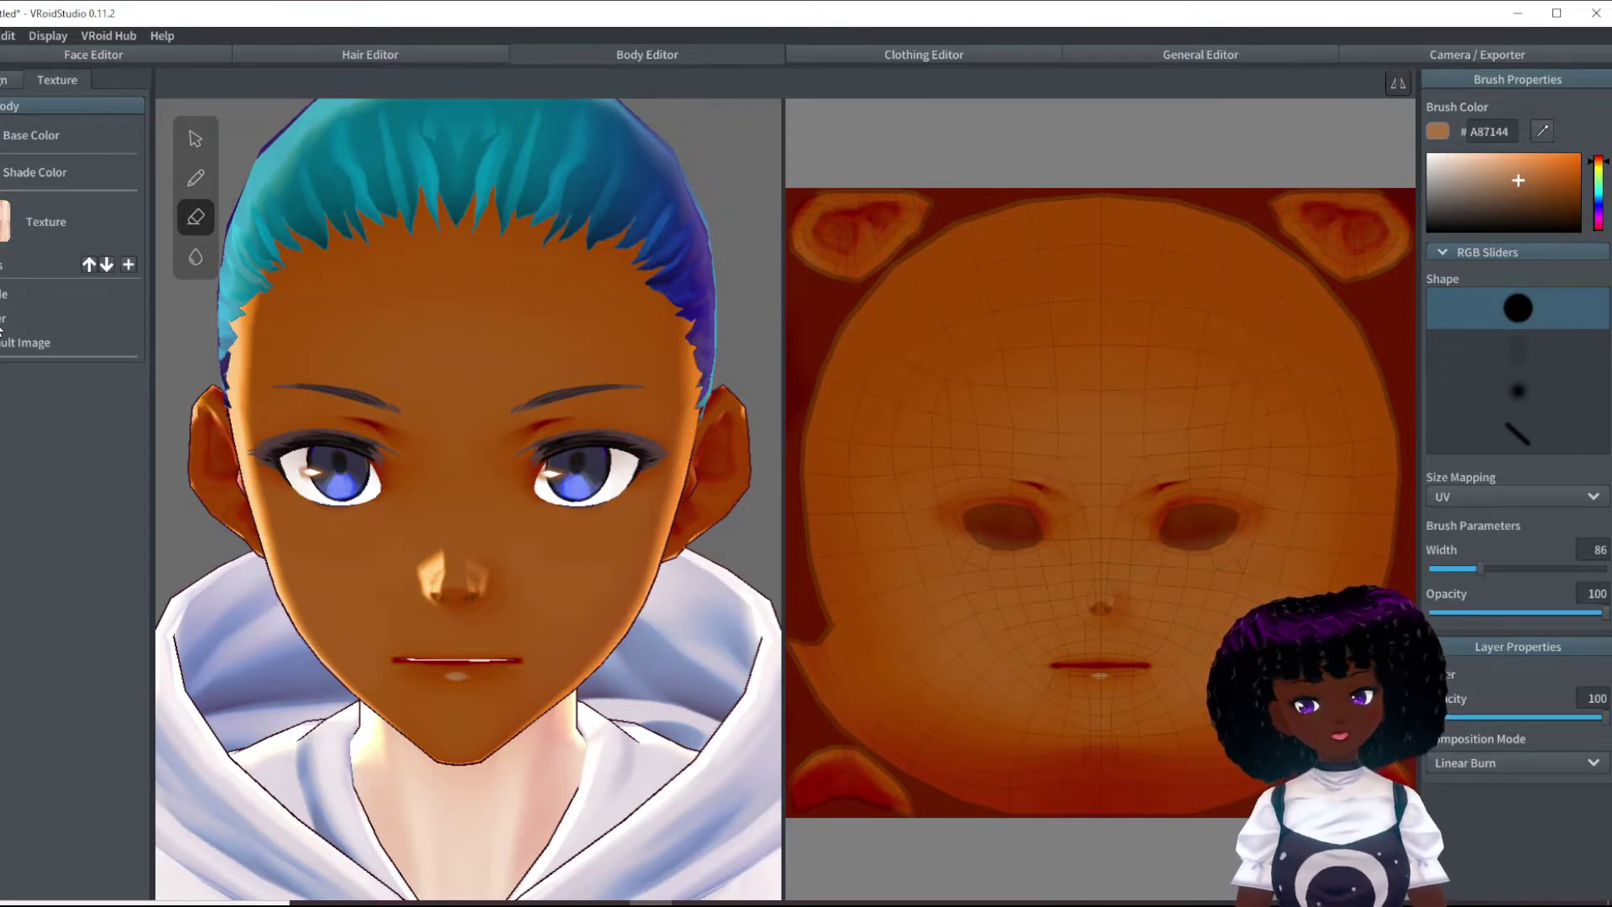
left_click(2, 319)
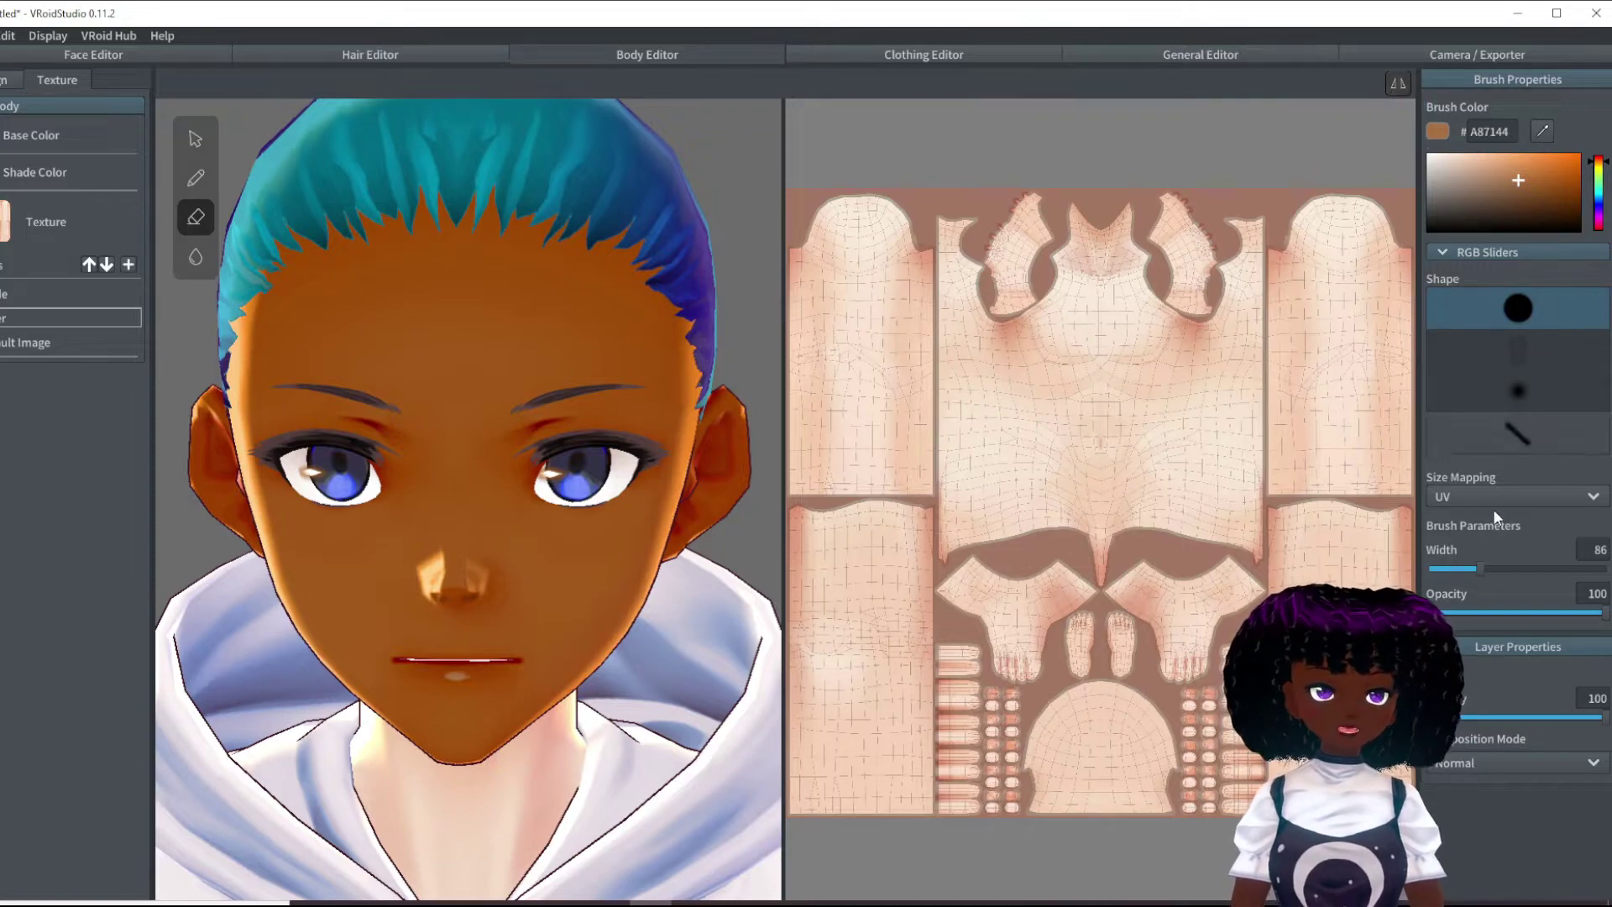
Step: Cover the whole body skin texture with color #A87144 using the Pen tool at a width of 300
left_click_drag(1482, 569, 1606, 568)
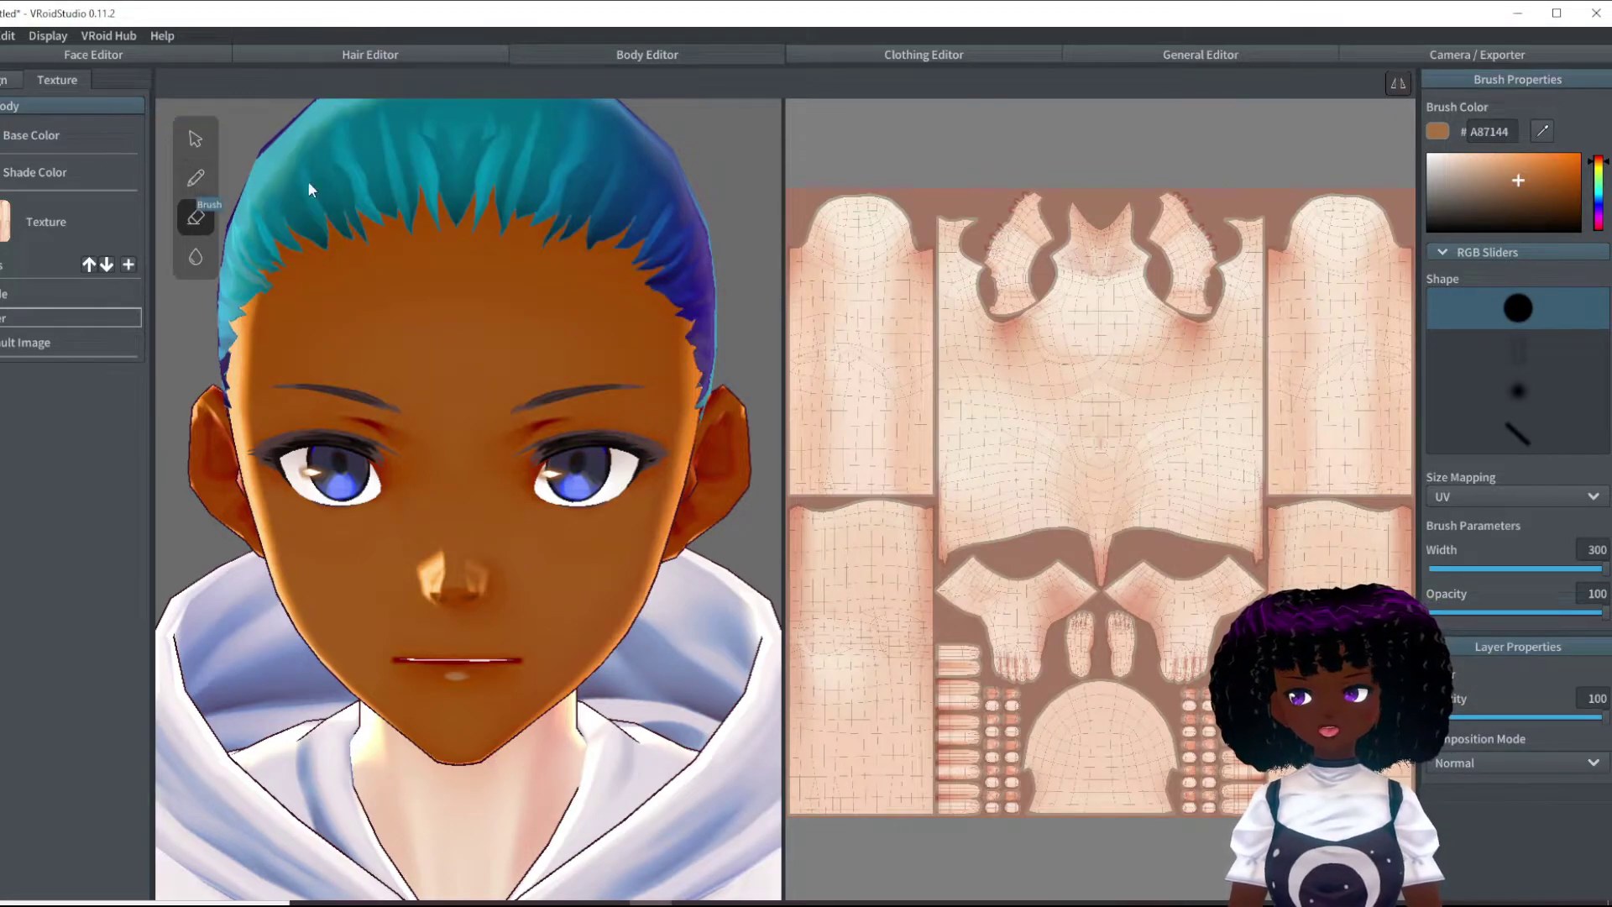
left_click(196, 177)
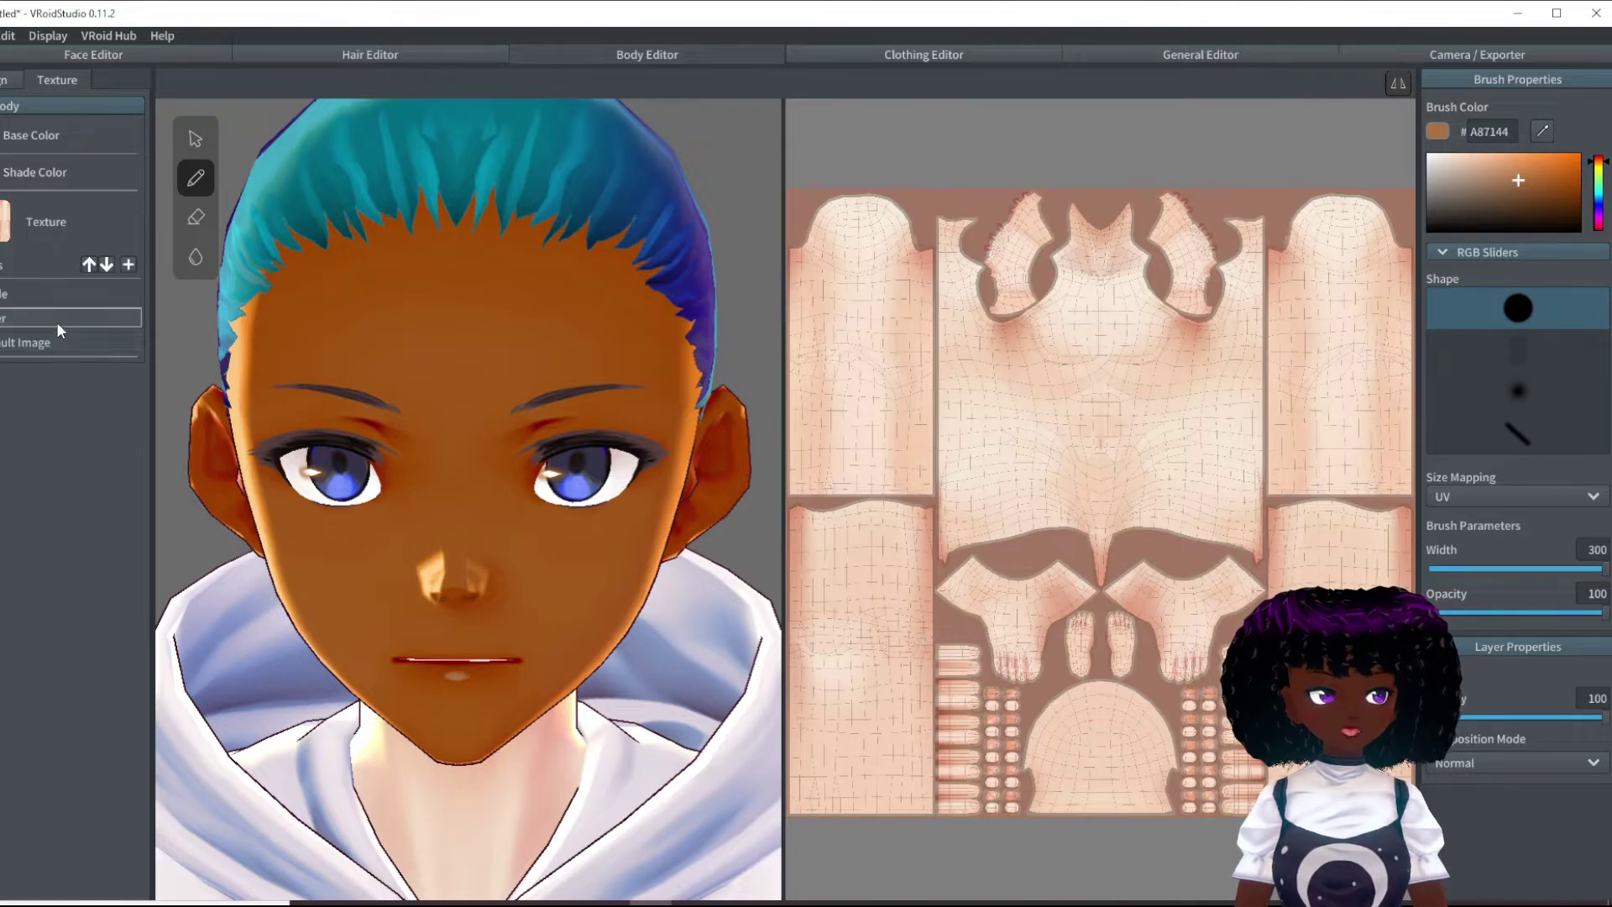
left_click(915, 172)
mouse_move(916, 173)
left_mouse_down()
mouse_move(903, 227)
mouse_move(936, 283)
mouse_move(1091, 252)
mouse_move(991, 336)
left_mouse_up()
mouse_move(823, 286)
left_mouse_down()
mouse_move(827, 756)
mouse_move(890, 336)
mouse_move(986, 437)
mouse_move(1045, 378)
left_mouse_up()
left_click_drag(1100, 588, 1100, 324)
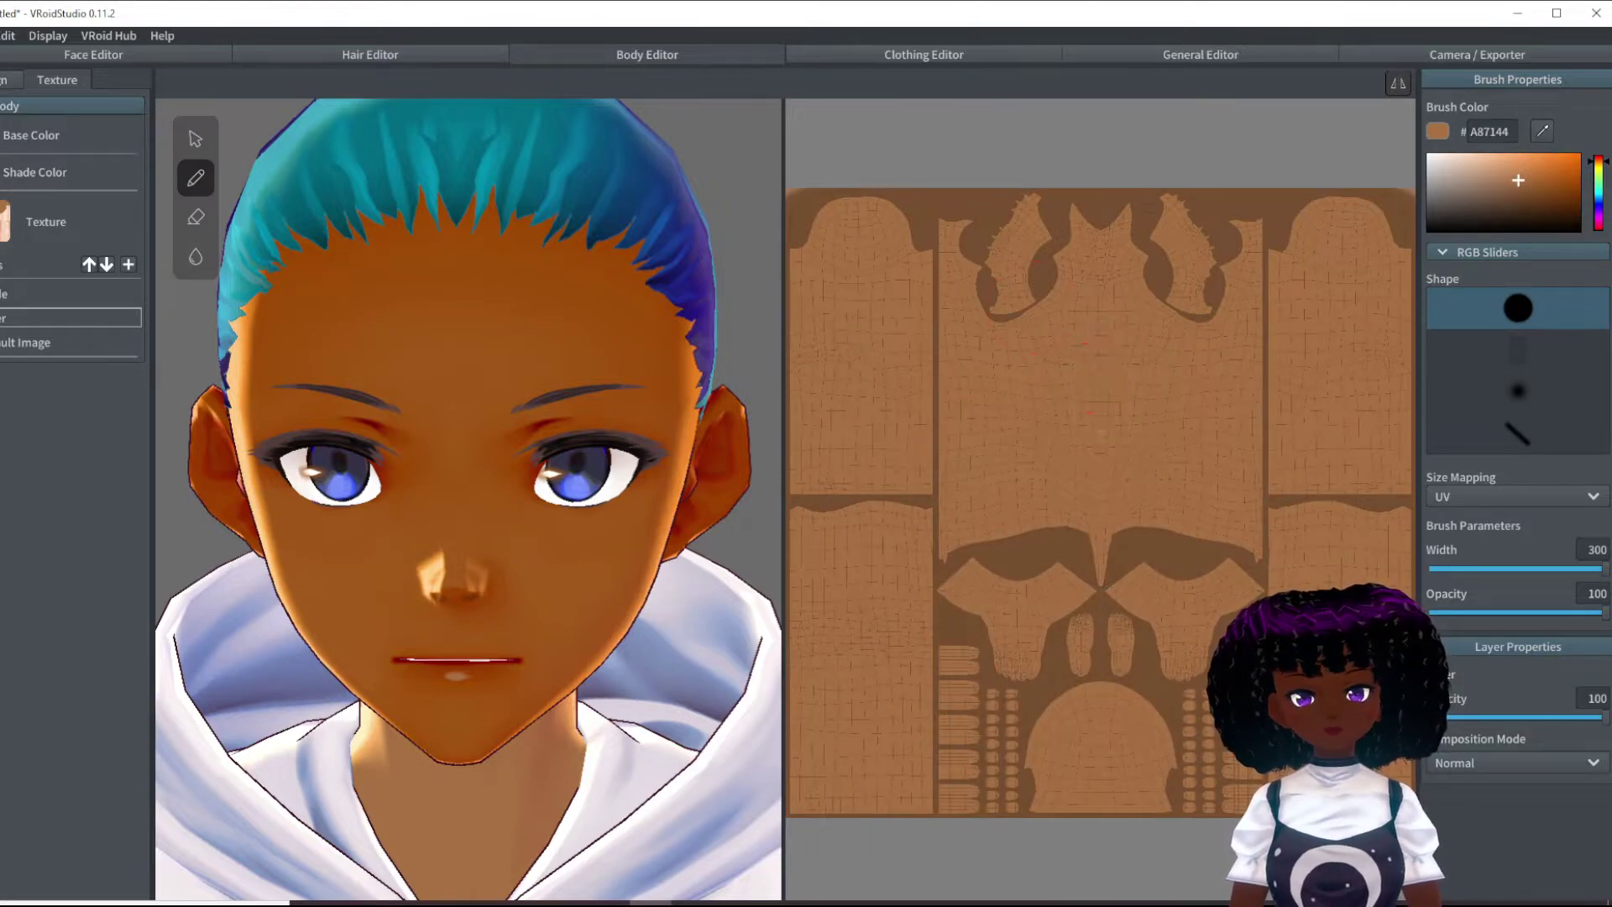
Step: Set the body skin layer's composition mode to Linear Burn, and check the neck against the face on the model
left_click(1561, 754)
left_click(1479, 663)
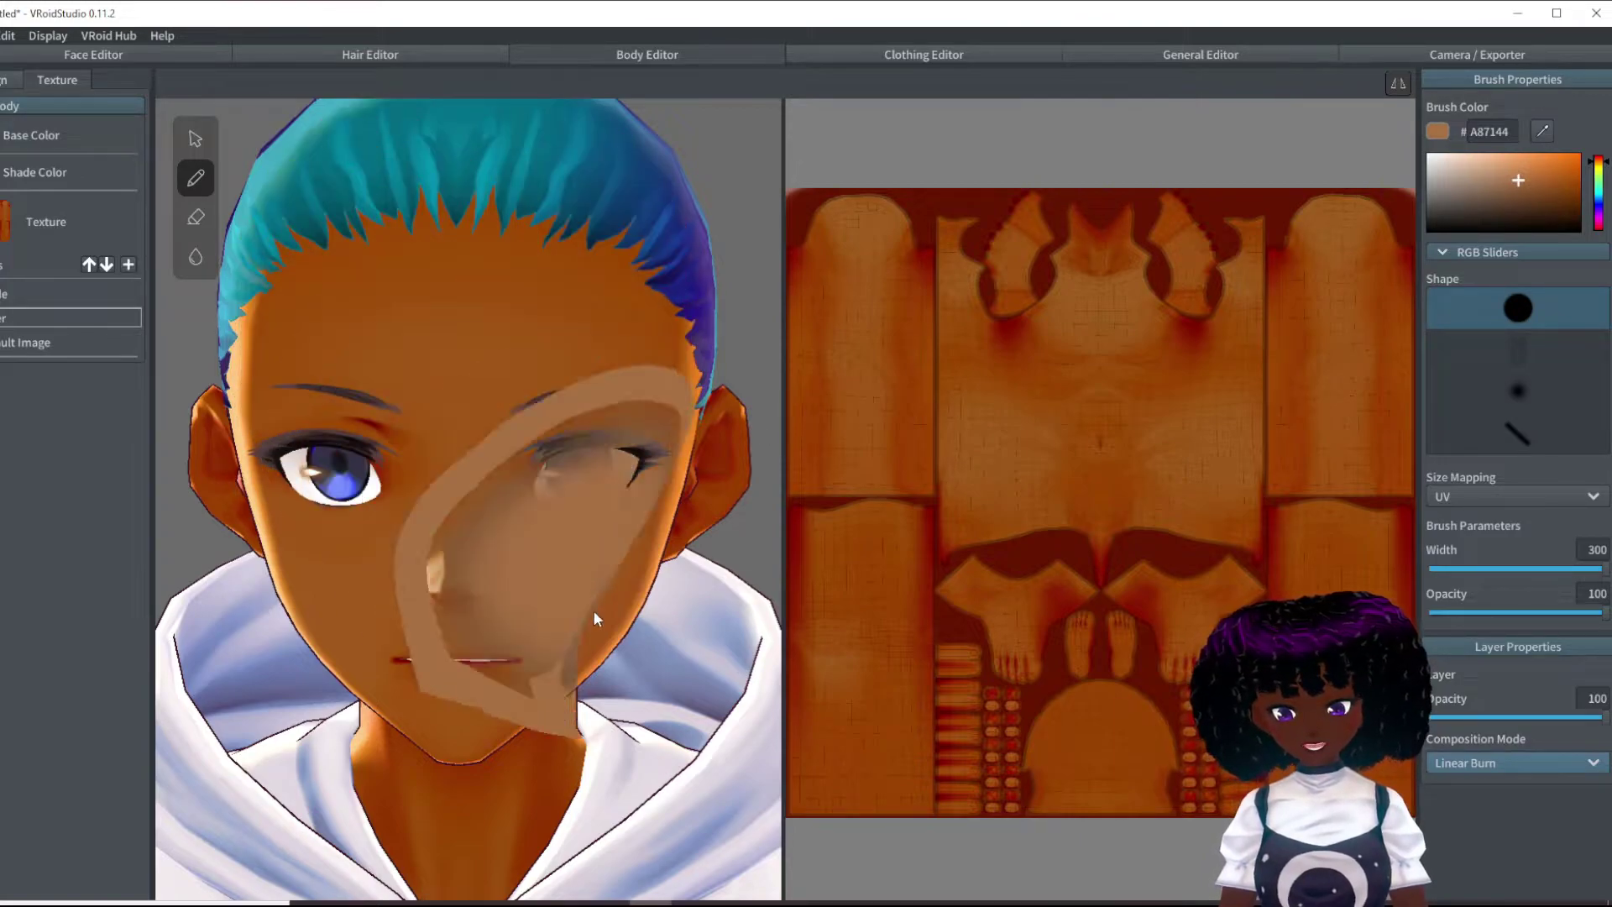
mouse_move(656, 653)
right_mouse_down()
mouse_move(596, 646)
mouse_move(667, 654)
mouse_move(621, 650)
right_mouse_up()
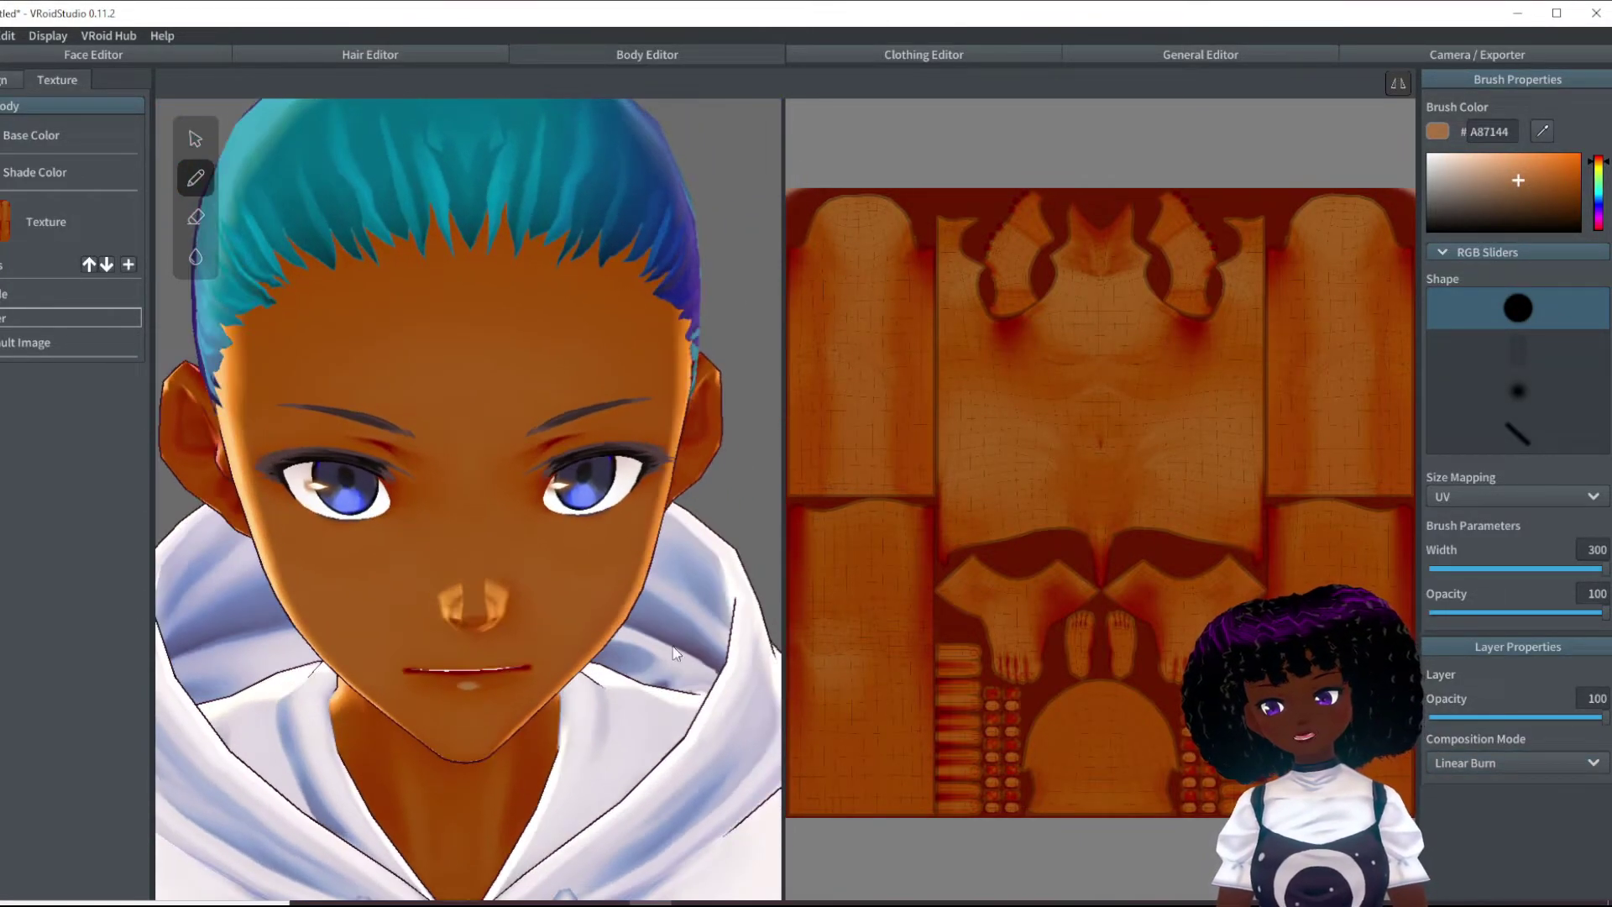
Step: Import a thicker, arched eyebrow image into the eyebrows texture of the face
left_click(73, 51)
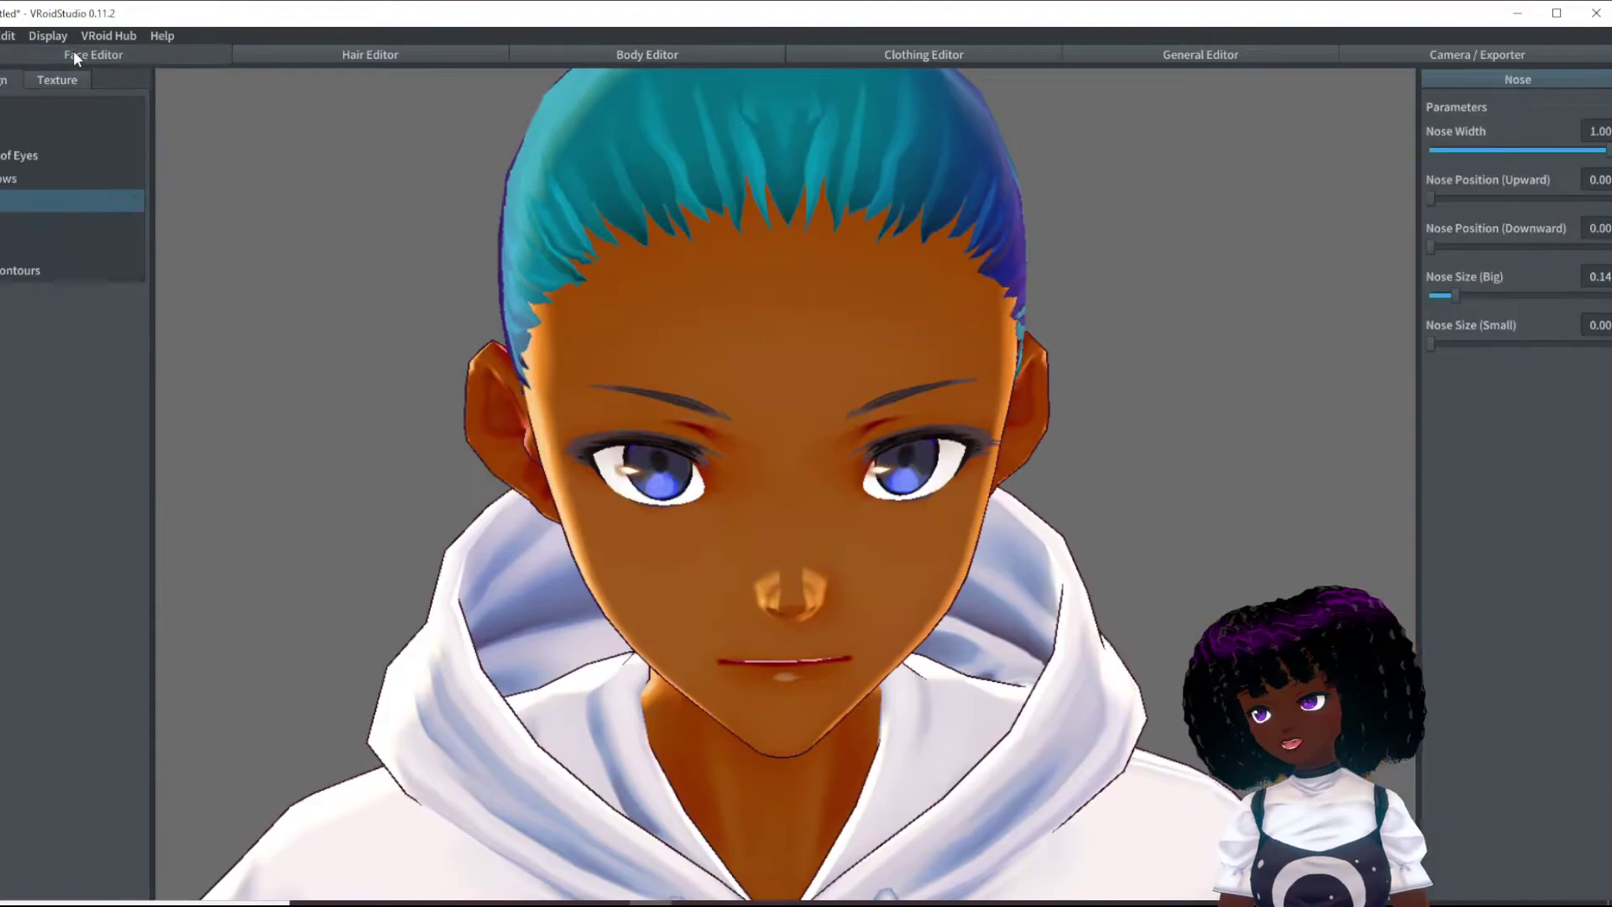
left_click(43, 82)
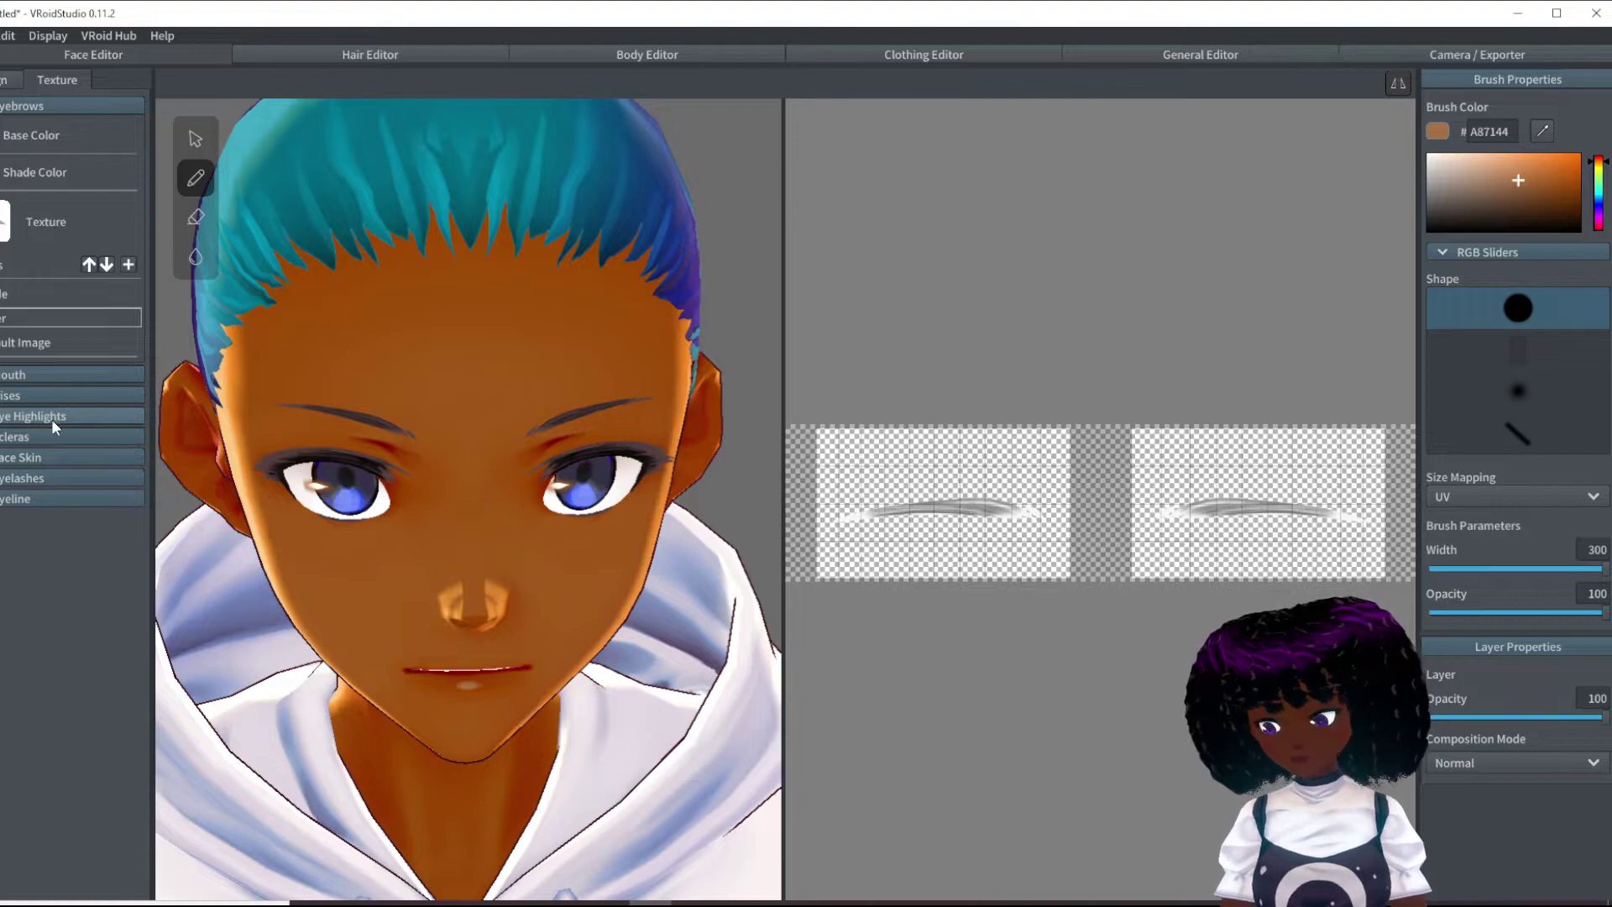
right_click_drag(451, 462, 459, 458)
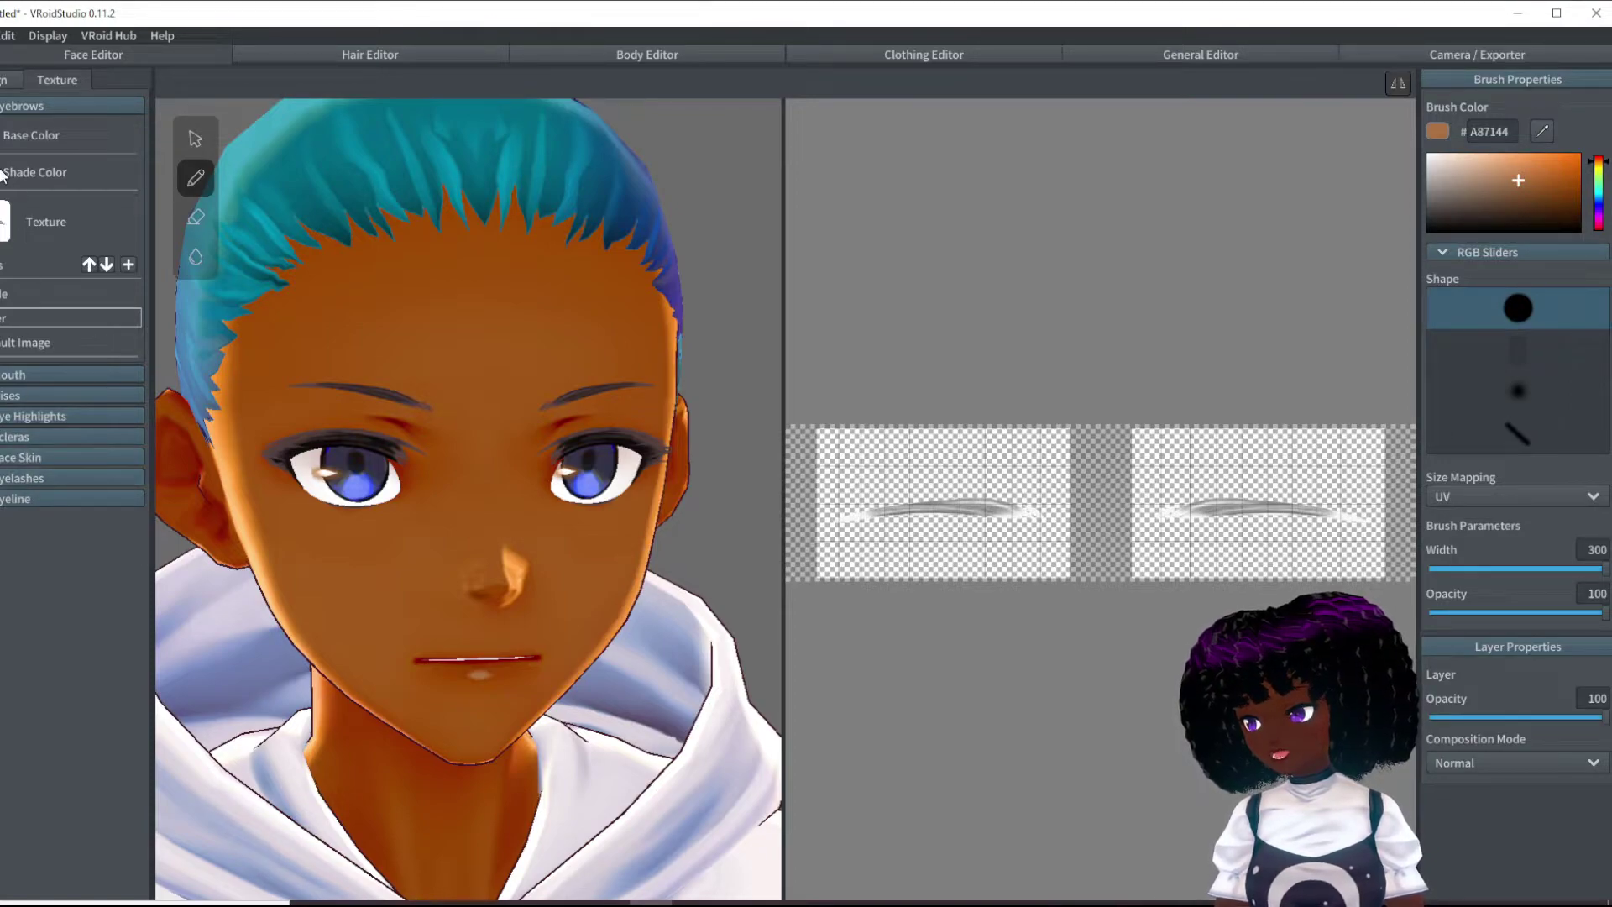
right_click(18, 316)
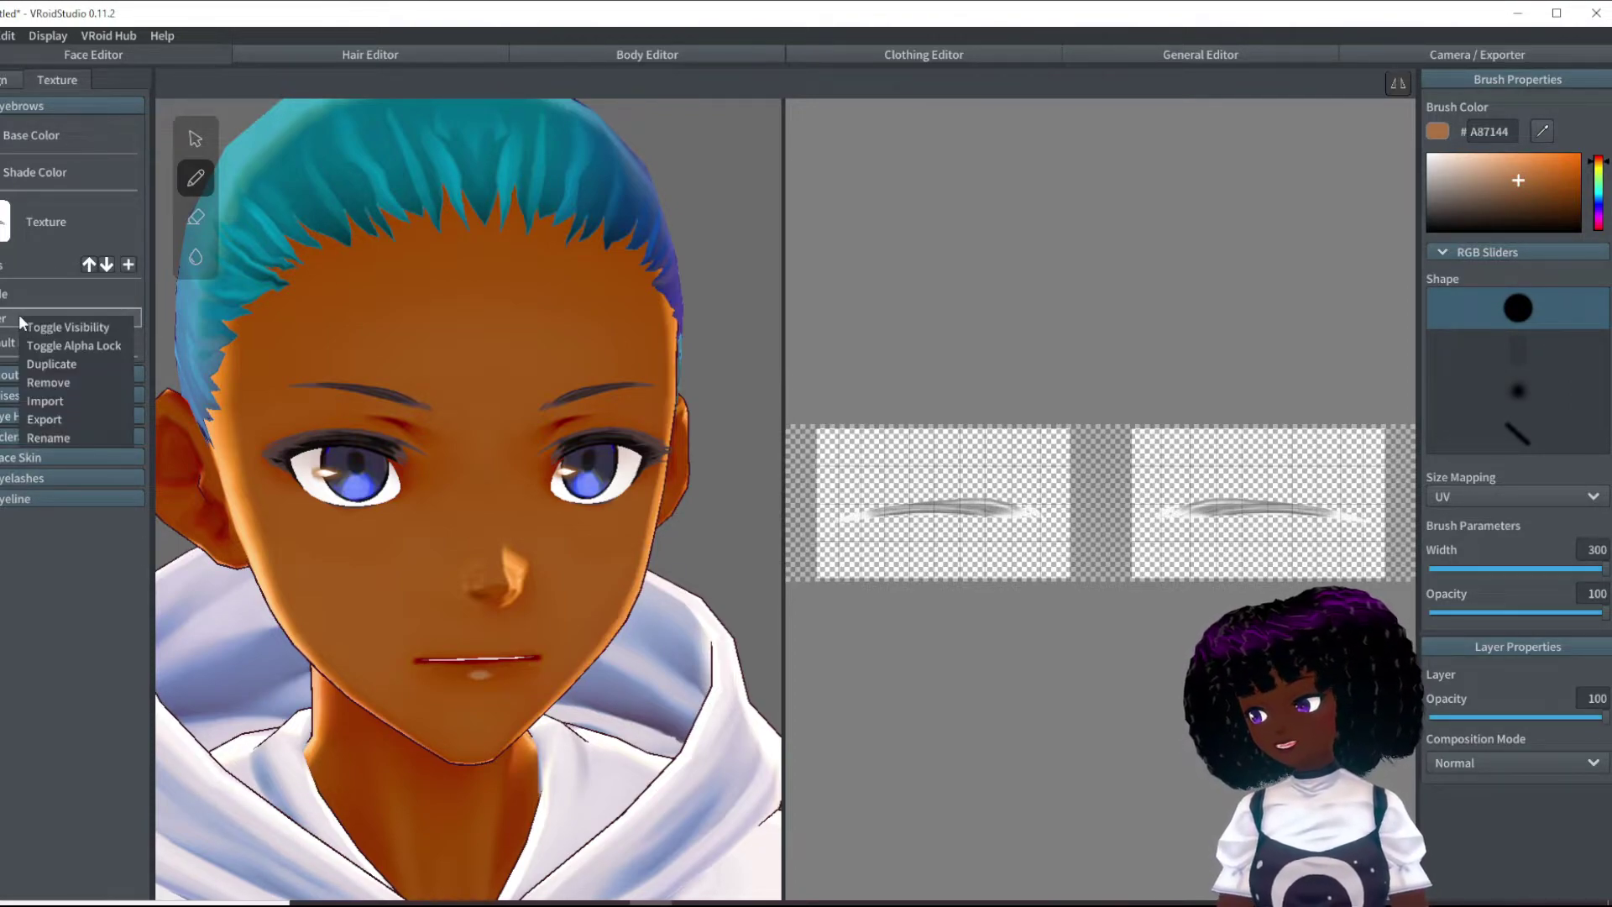
left_click(59, 401)
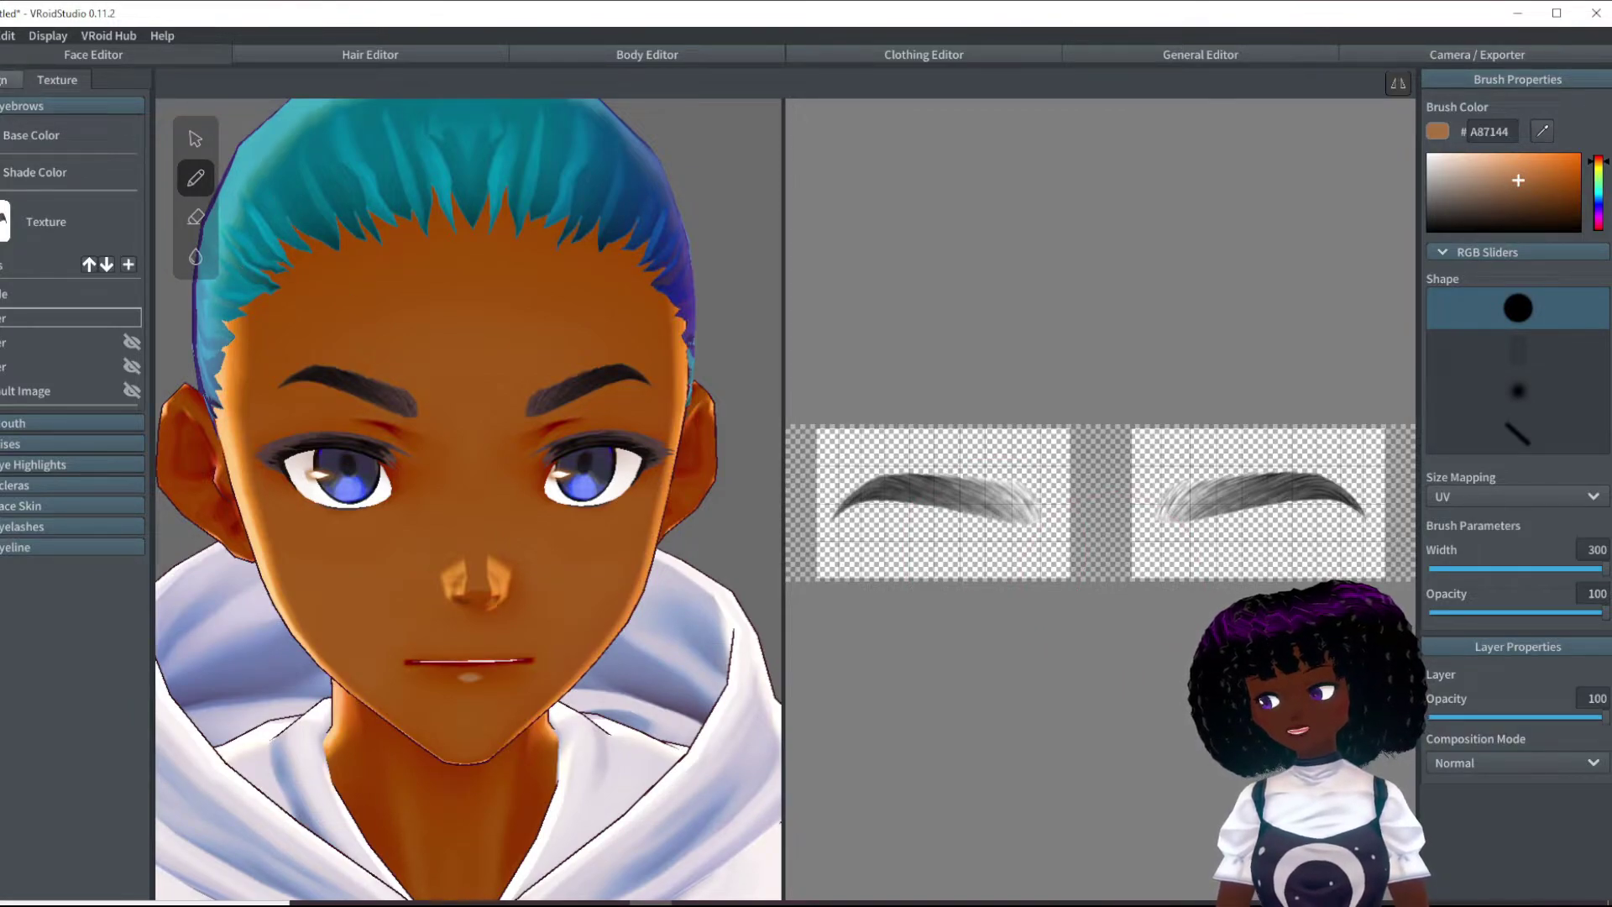
Step: Open the eyebrow shape parameters of the face and set Slanted Eyebrows to 0.45
left_click(5, 80)
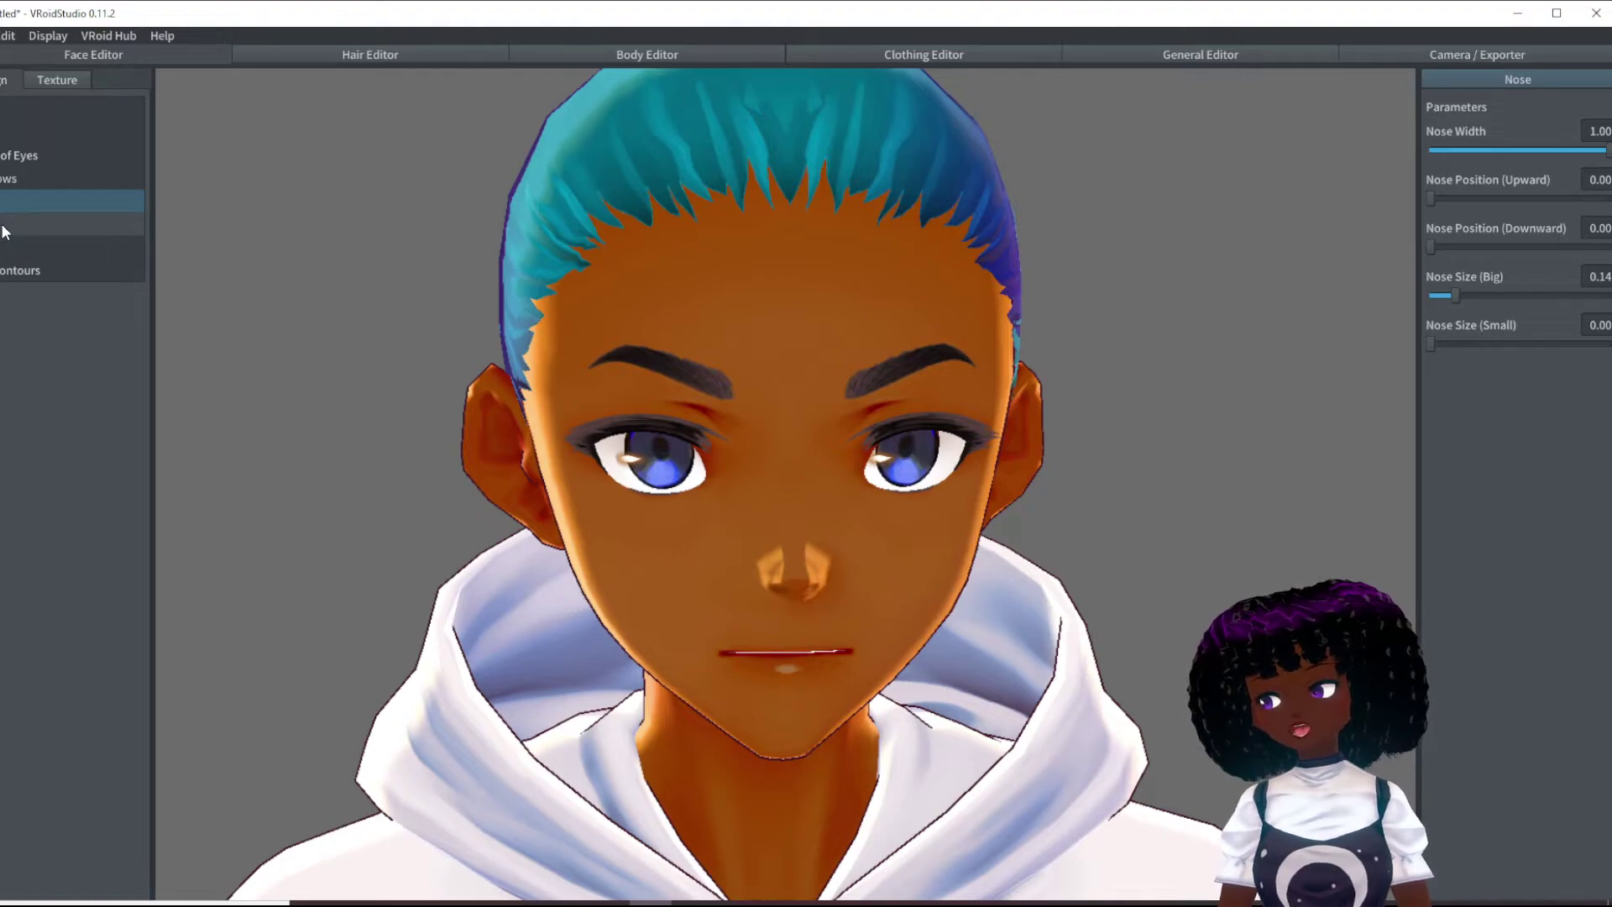
left_click(5, 179)
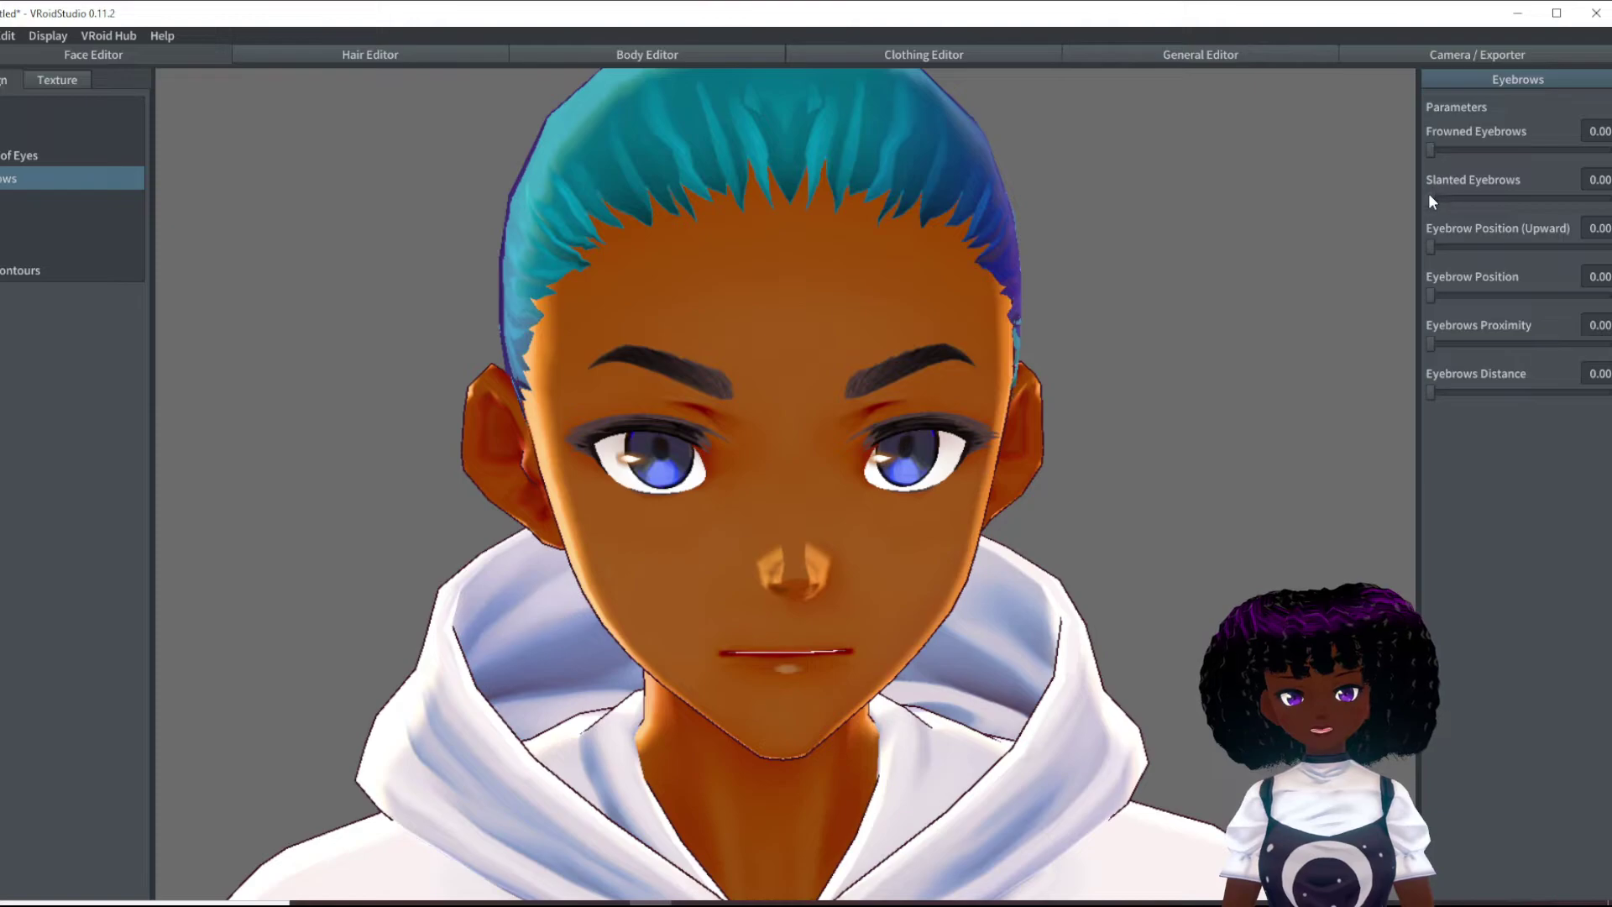
left_click_drag(1430, 198, 1509, 198)
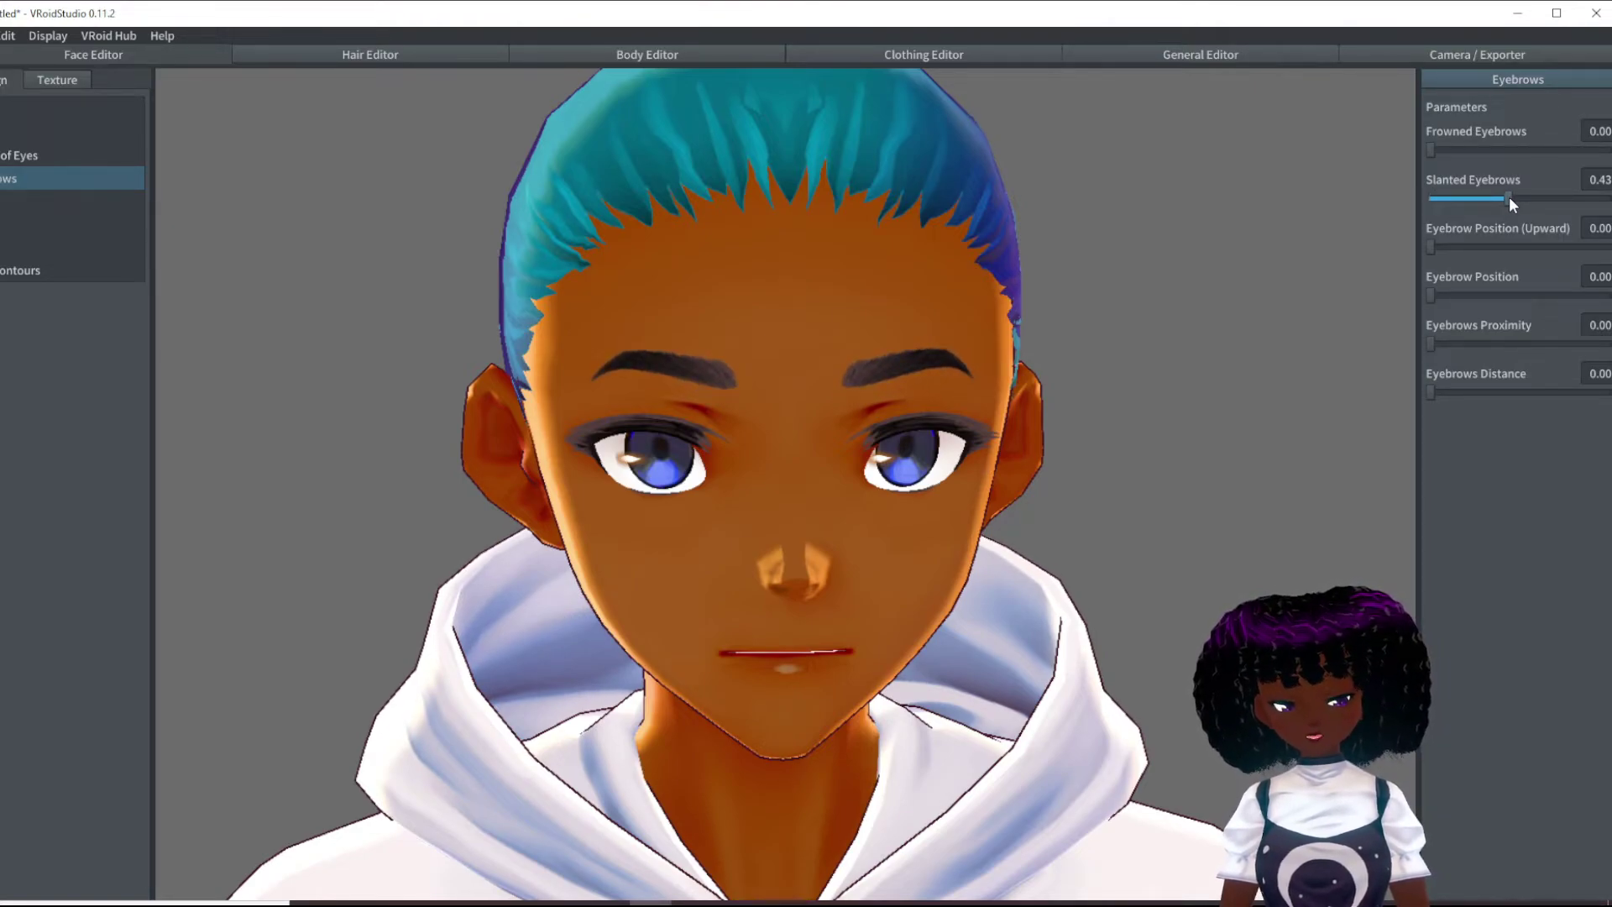
mouse_move(1512, 198)
left_mouse_down()
mouse_move(1352, 199)
mouse_move(1469, 199)
mouse_move(1509, 220)
left_mouse_up()
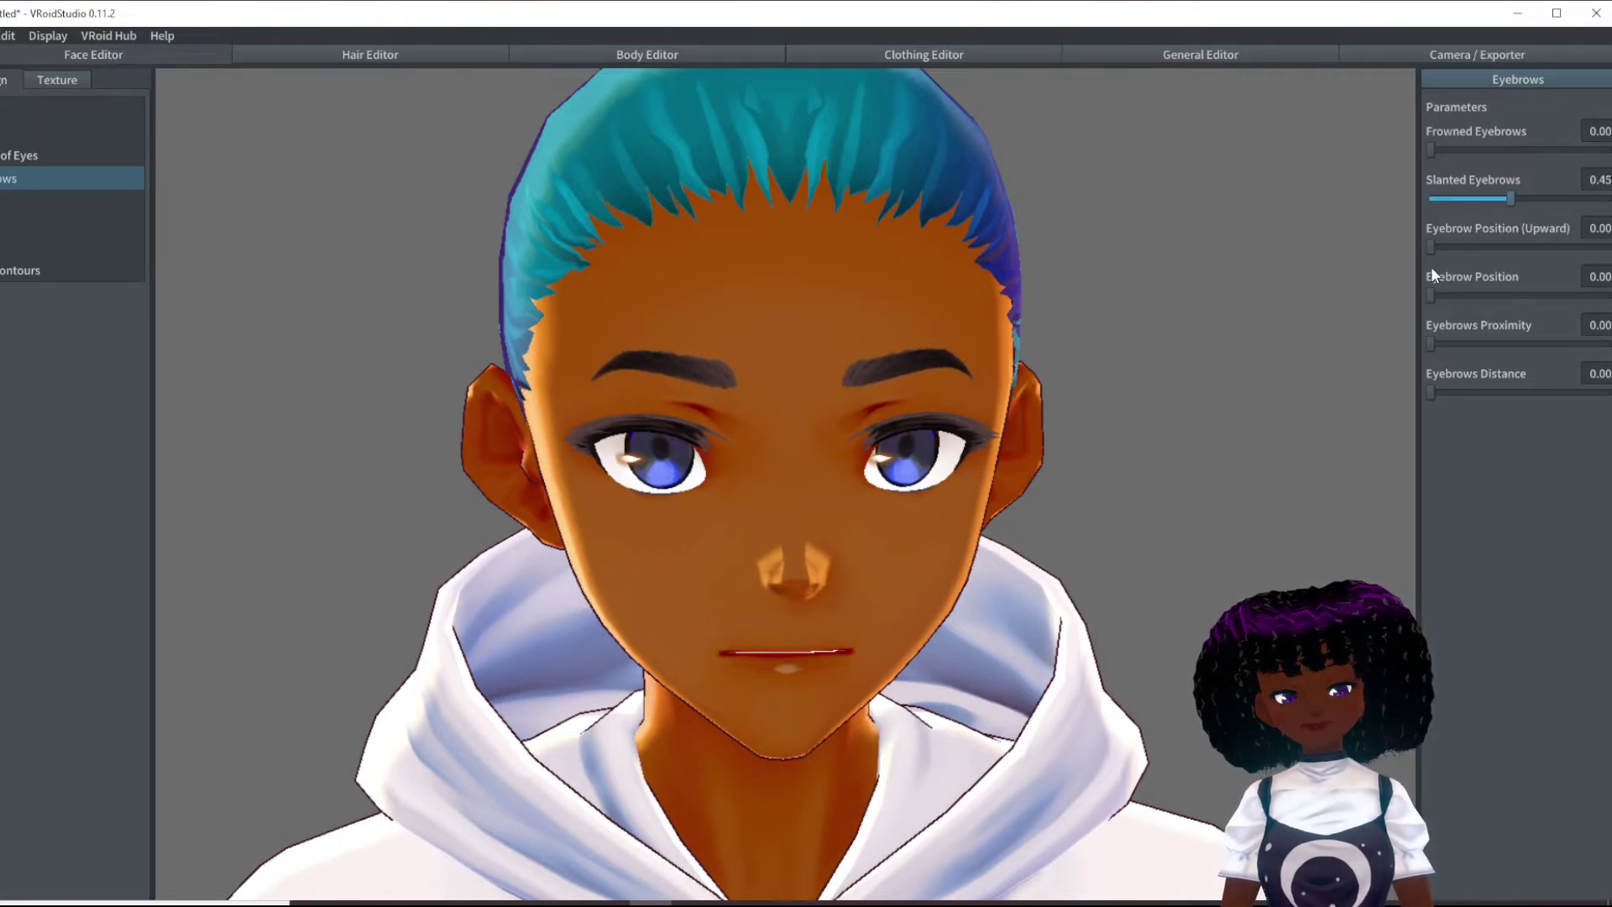
Step: Set Eyebrow Position (Upward) to 0.17 and Eyebrows Distance to 0.27, and raise Slanted Eyebrows to 0.66
left_click_drag(1431, 296, 1460, 250)
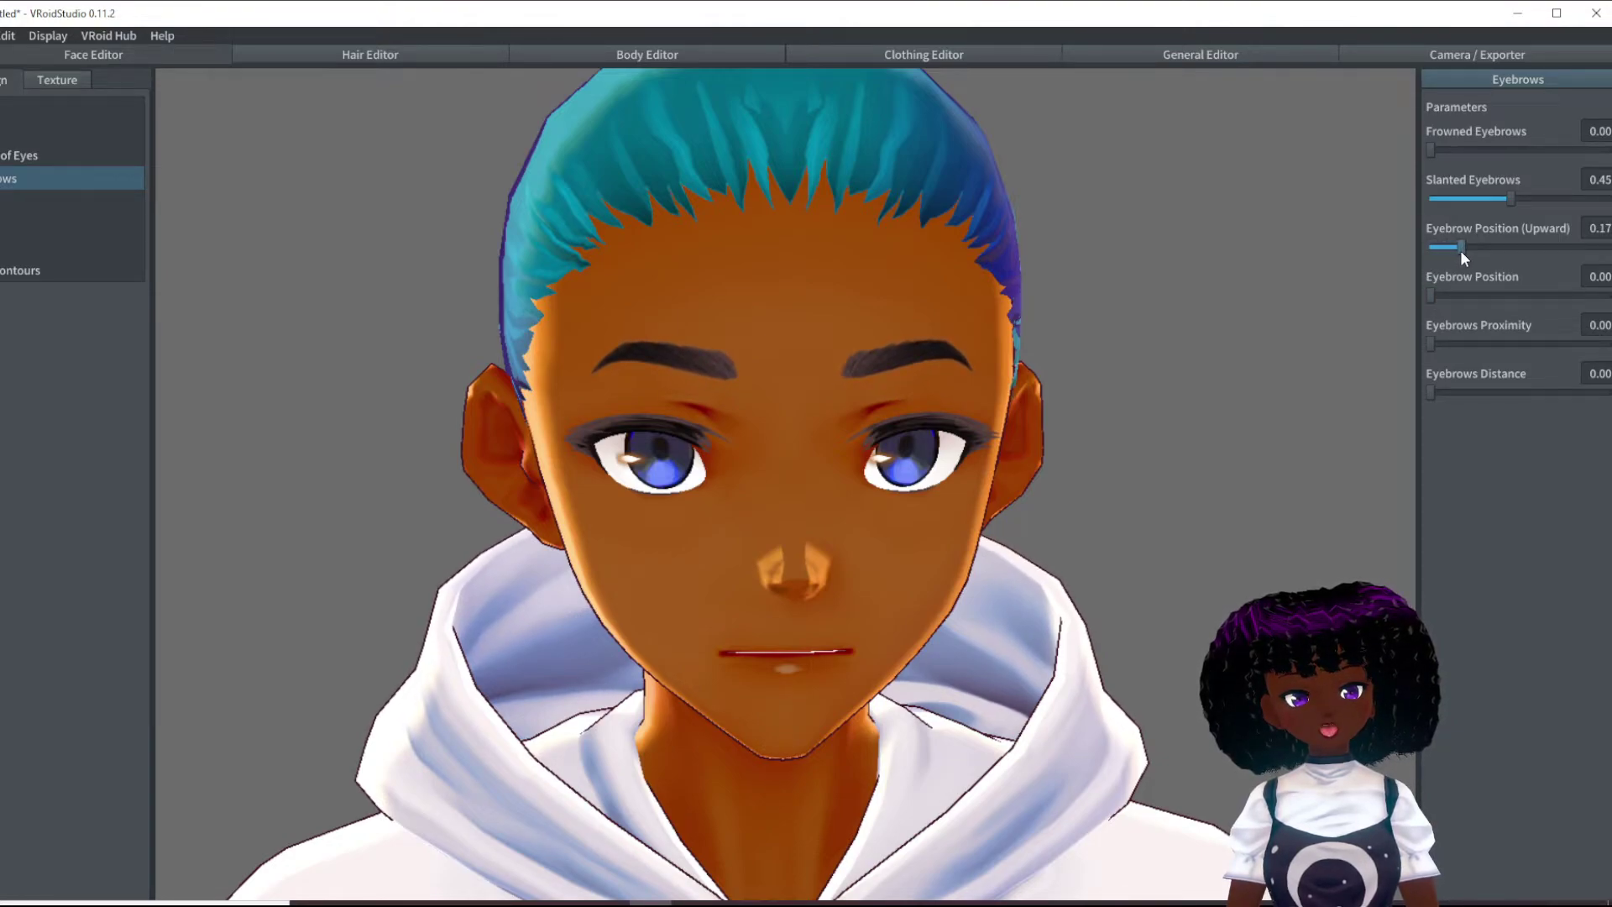
left_click_drag(1430, 345, 1397, 342)
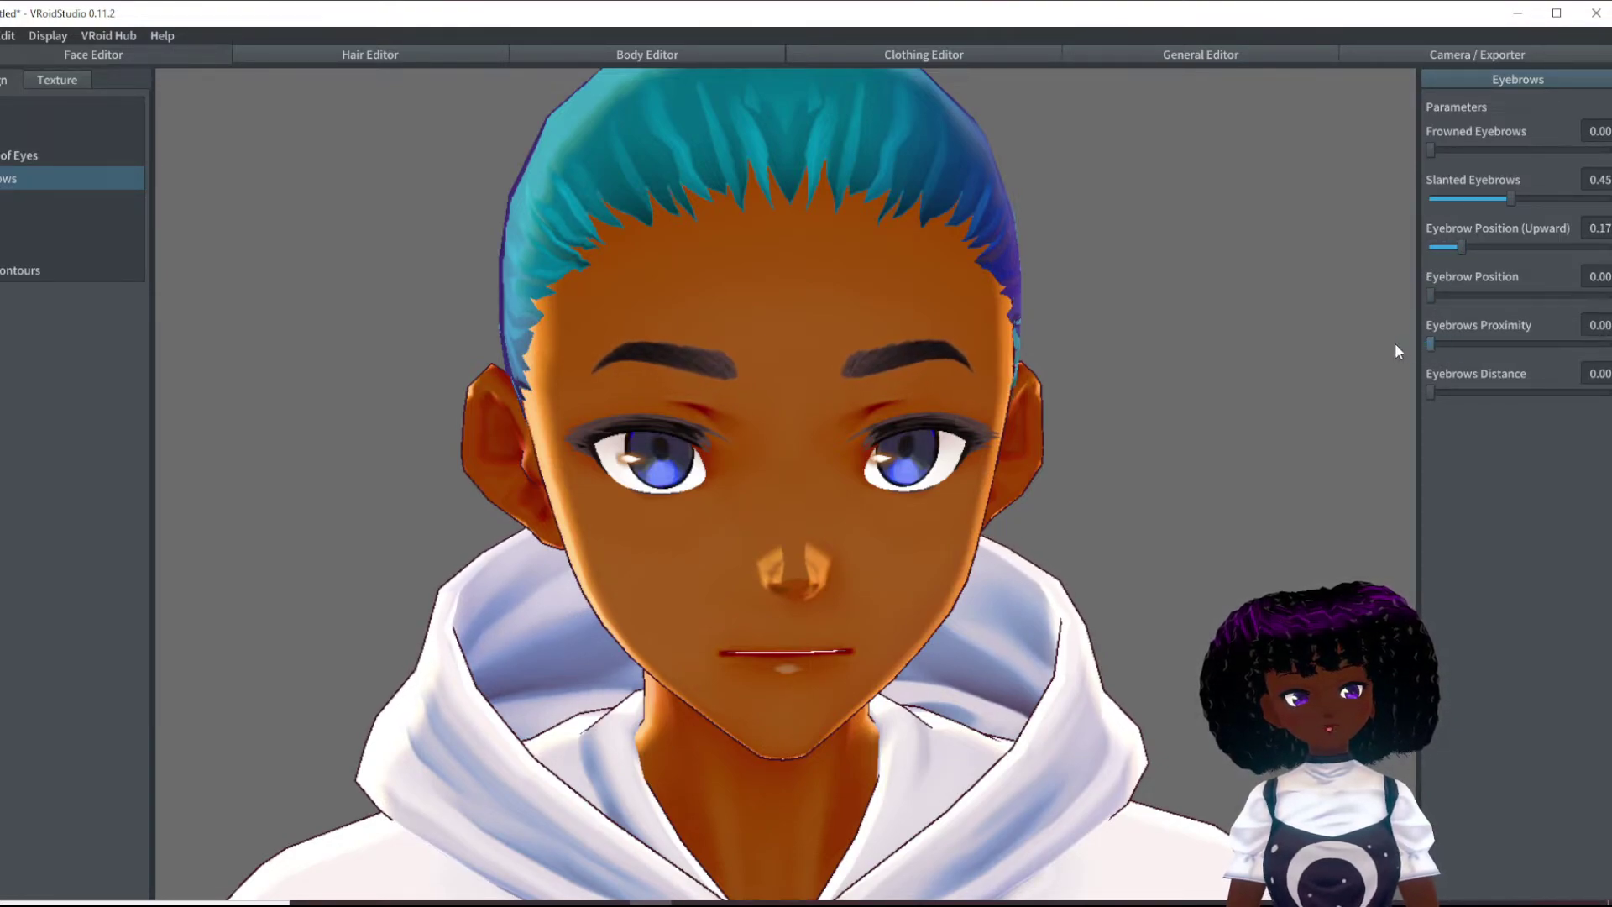
left_click_drag(1455, 394, 1485, 397)
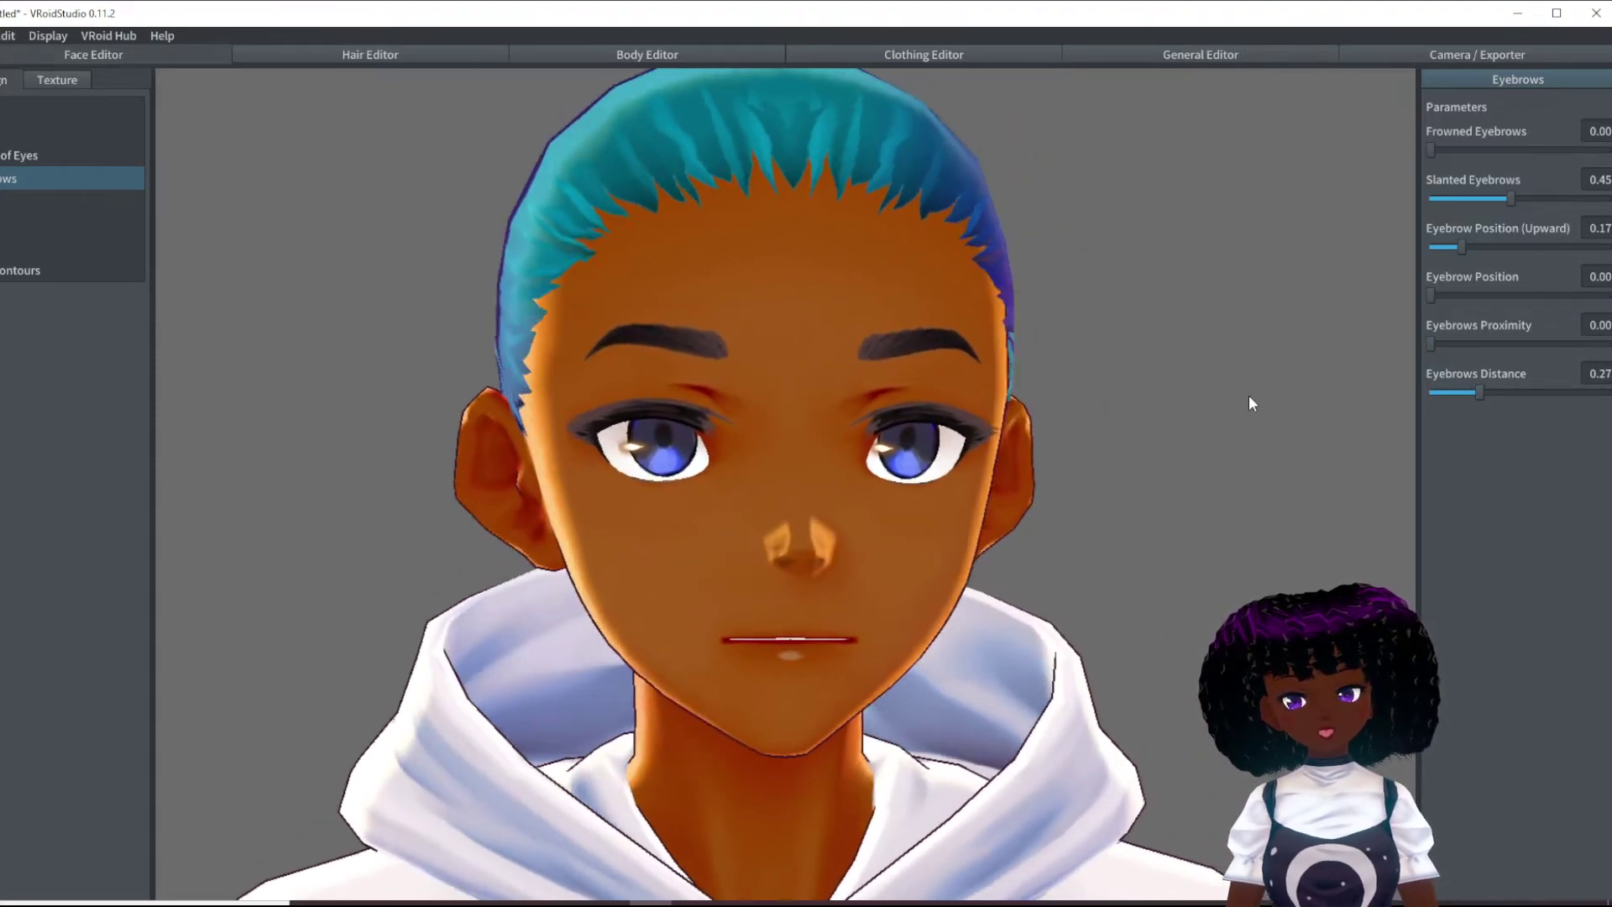
left_click_drag(1512, 199, 1552, 216)
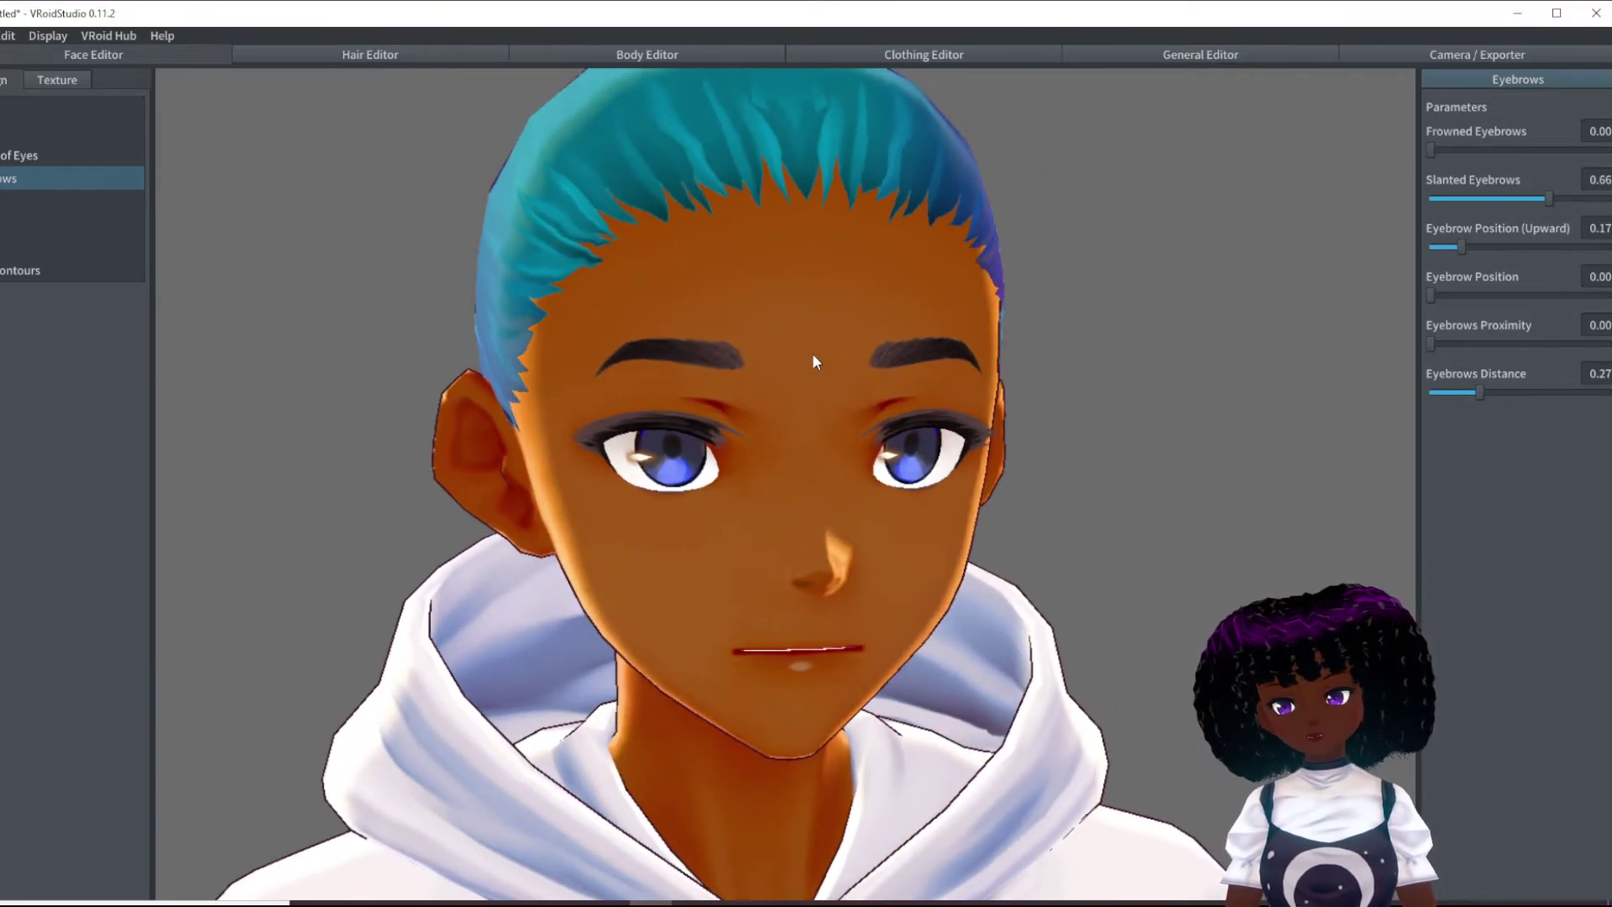
Step: Add a new layer above the imported eyebrow image in the eyebrows texture and select it
left_click(52, 78)
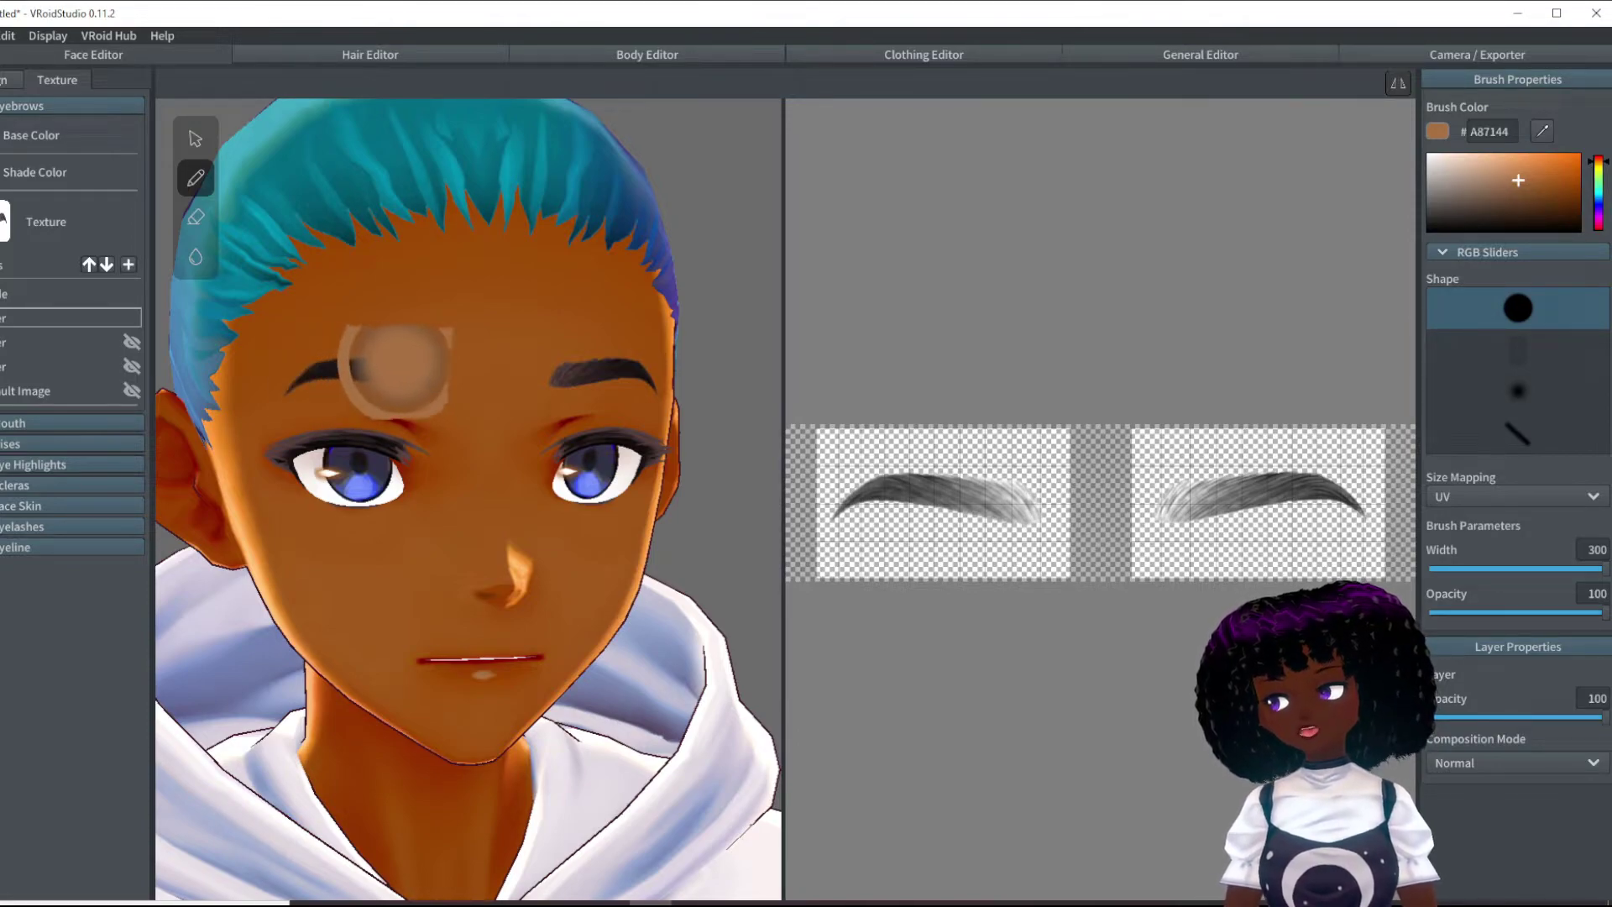
left_click(128, 265)
left_click(51, 318)
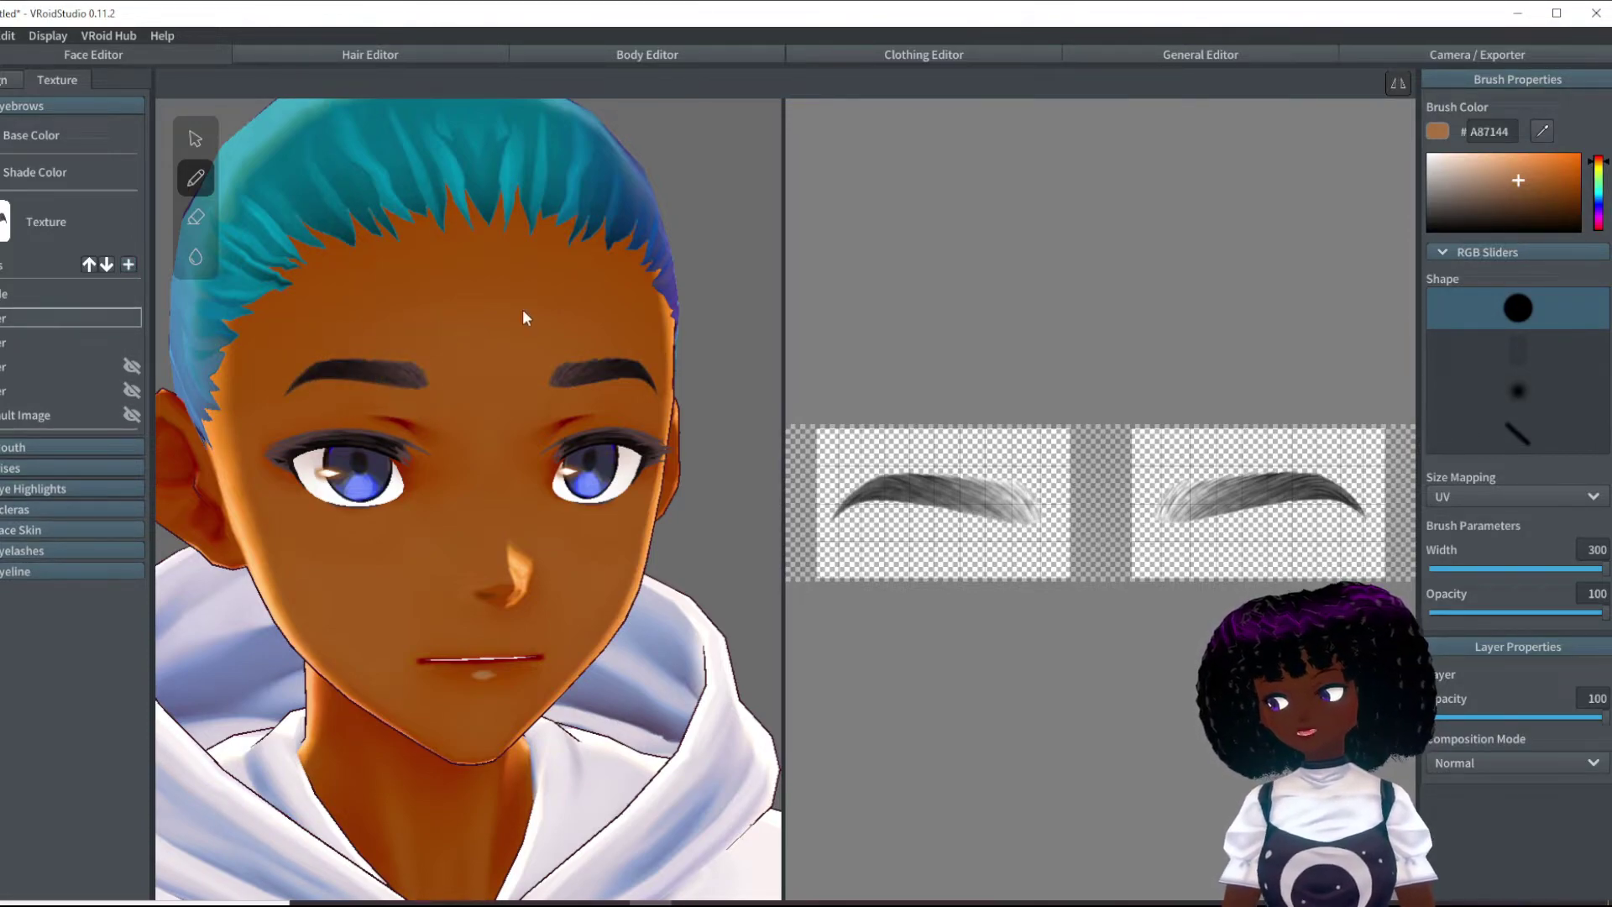
Step: Sample the dark gray #606060 from the eyebrow texture area and paint over the whole new eyebrow layer with it
left_click(1543, 130)
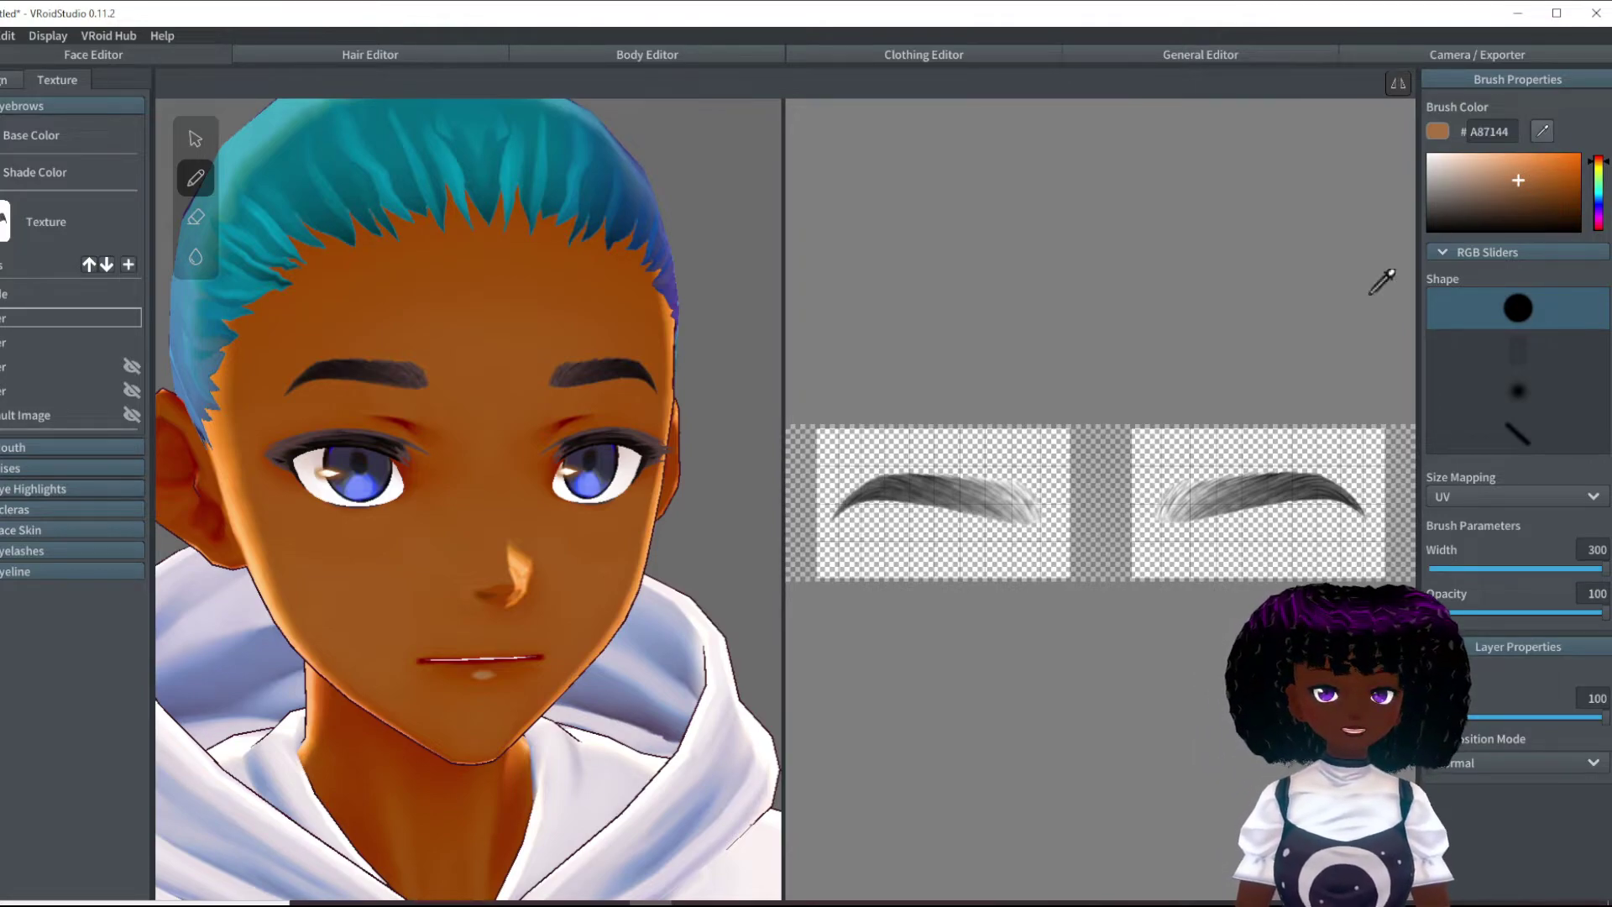
left_click(976, 465)
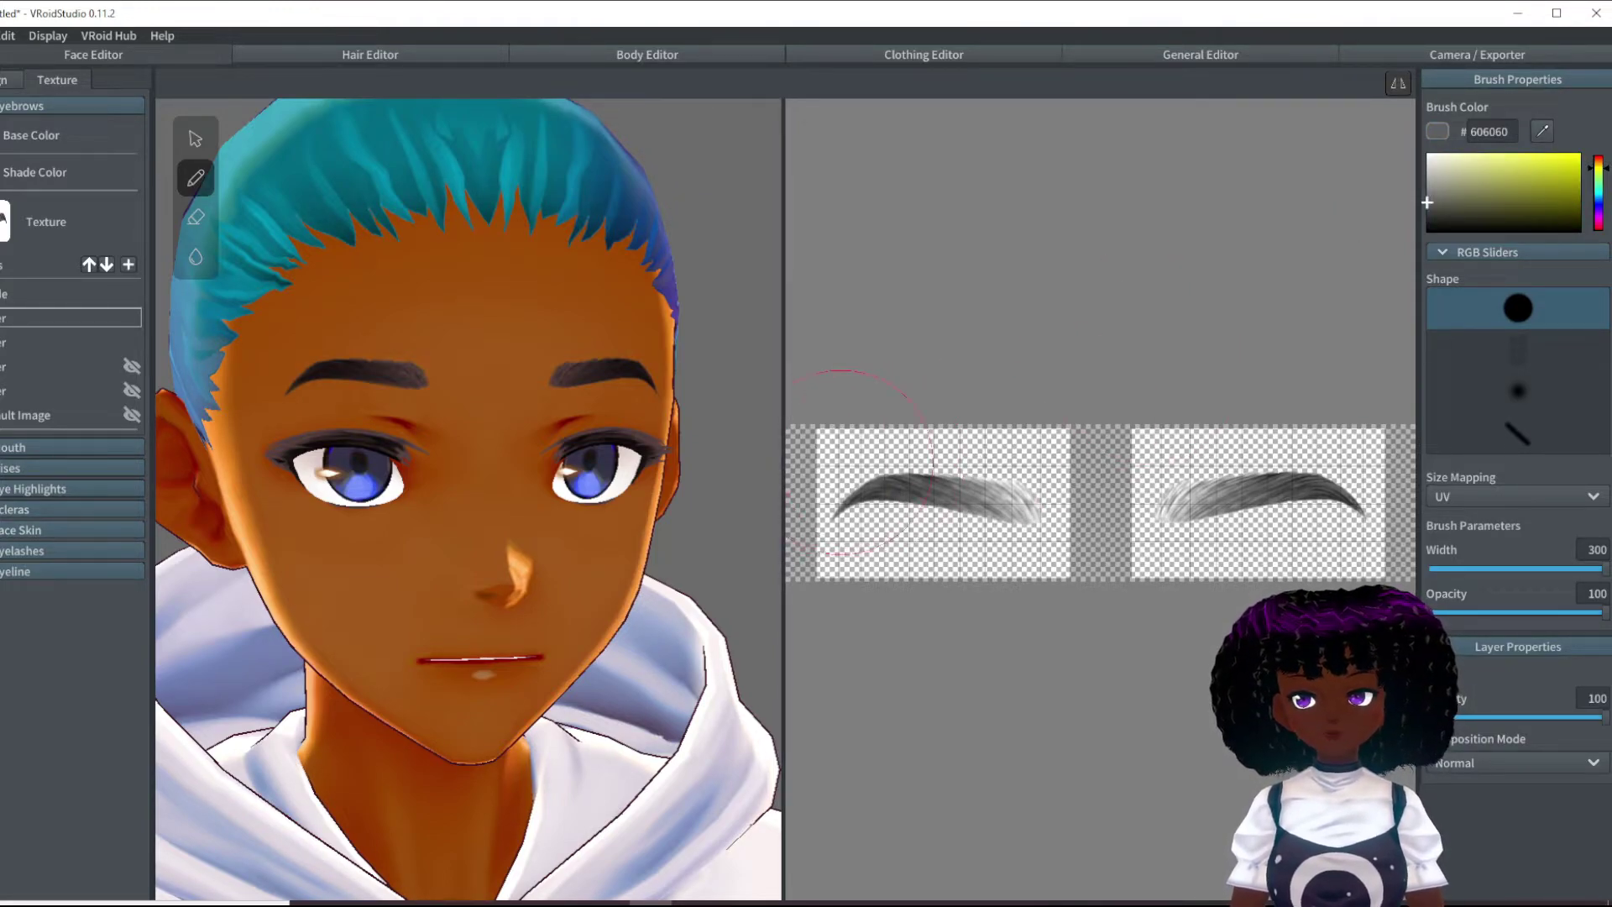
mouse_move(840, 464)
left_mouse_down()
mouse_move(1008, 474)
mouse_move(1000, 542)
mouse_move(789, 544)
left_mouse_up()
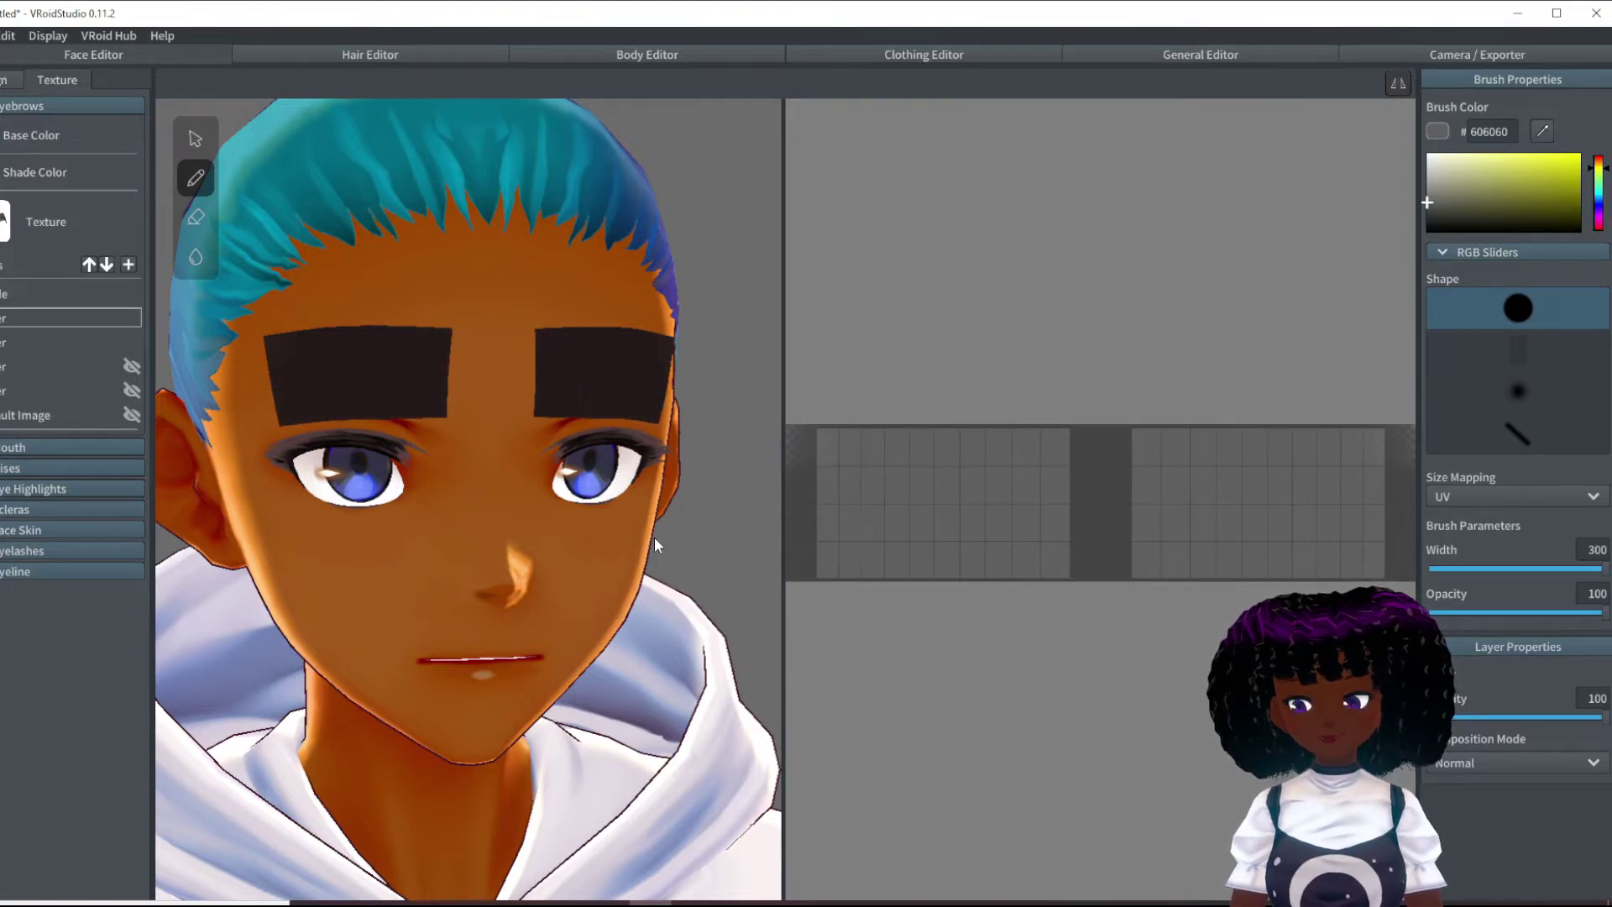
Step: Check the filled eyebrows on the face and undo the gray fill on the new eyebrow layer
scroll(655, 537, "down", 5)
mouse_move(655, 537)
right_mouse_down()
mouse_move(613, 533)
mouse_move(641, 538)
right_mouse_up()
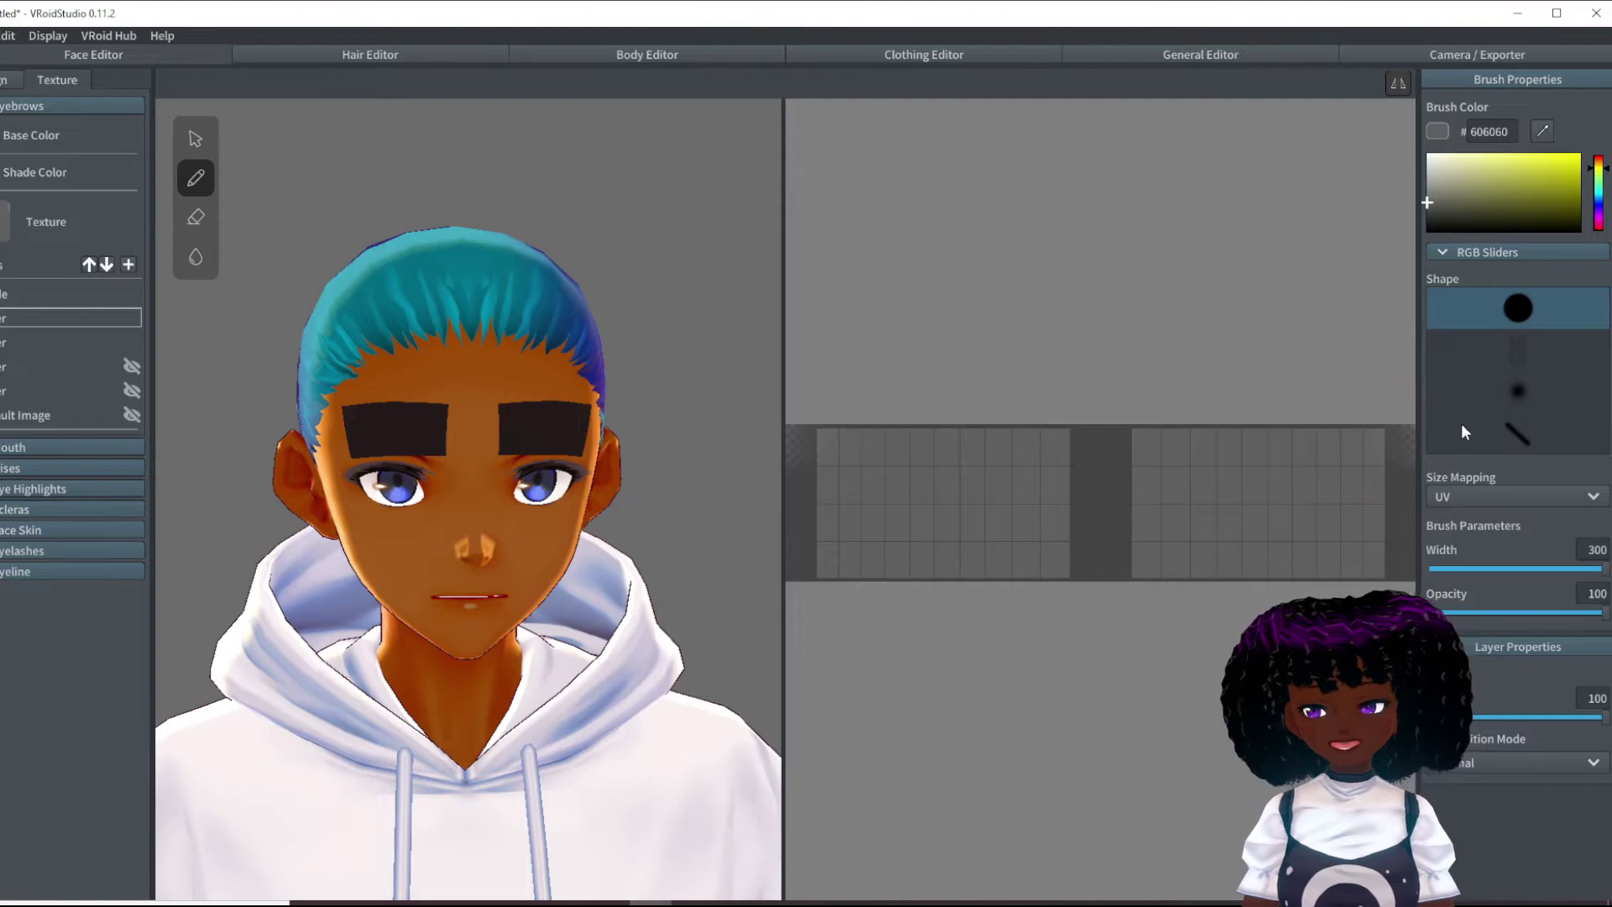
key("ctrl+z")
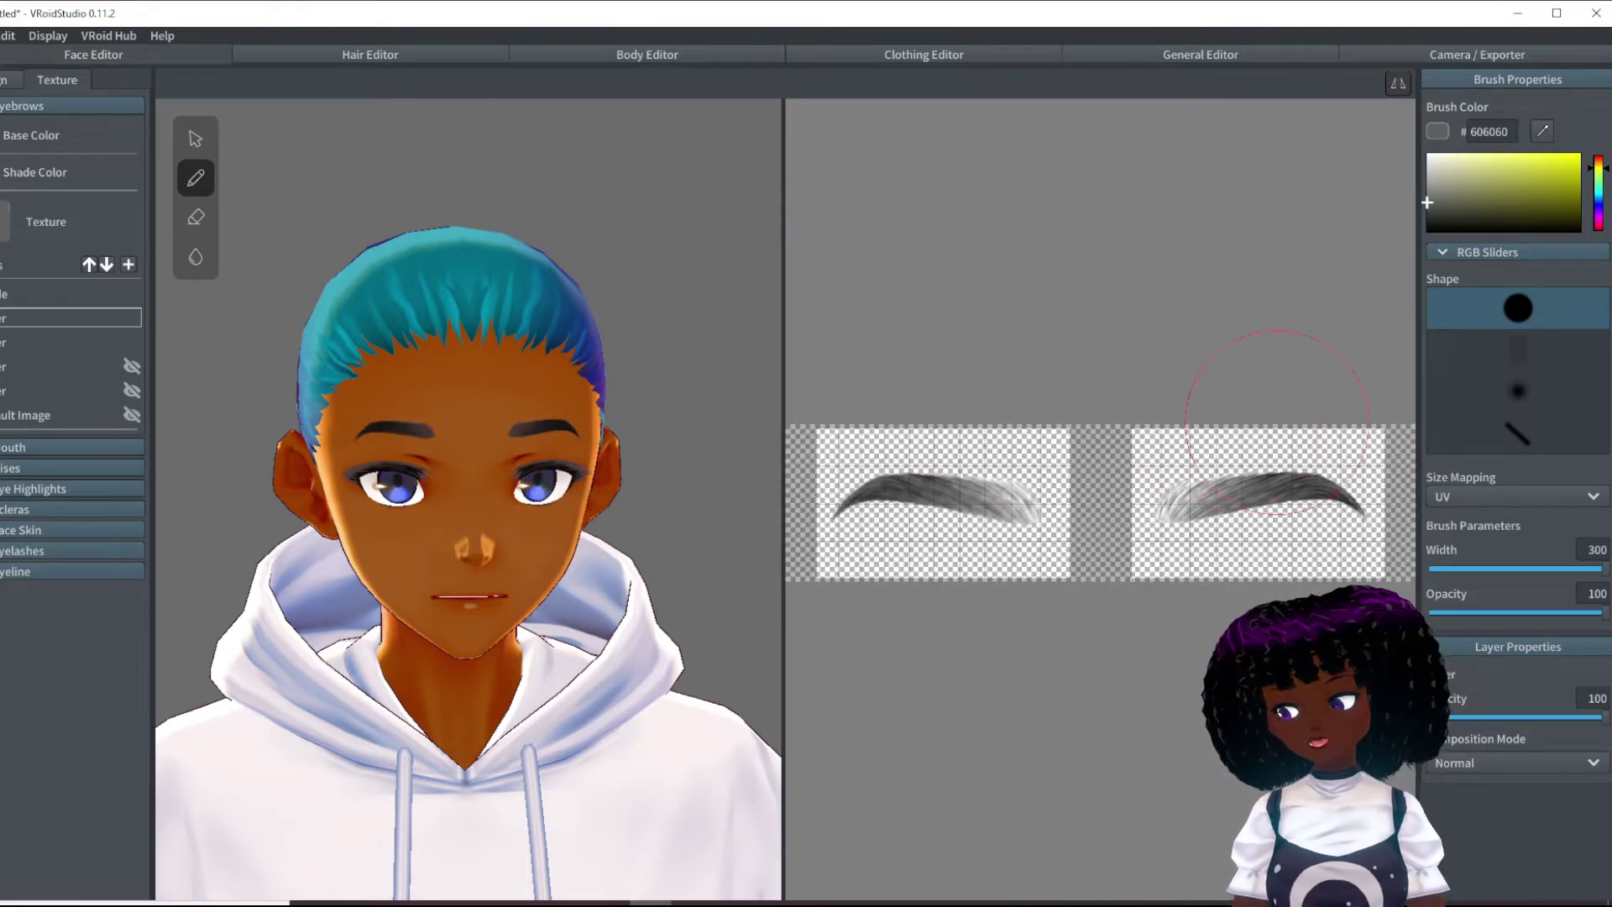
Step: Try painting thicker eyebrows on the new layer with a width 92 brush and trimming their edges with the eraser
left_click_drag(1602, 569, 1483, 568)
mouse_move(1041, 504)
left_mouse_down()
mouse_move(991, 478)
mouse_move(806, 529)
left_mouse_up()
left_click(196, 216)
left_click_drag(1049, 558, 848, 547)
mouse_move(831, 458)
left_mouse_down()
mouse_move(965, 449)
mouse_move(1050, 471)
mouse_move(793, 536)
mouse_move(1033, 550)
left_mouse_up()
right_click_drag(588, 521, 654, 509)
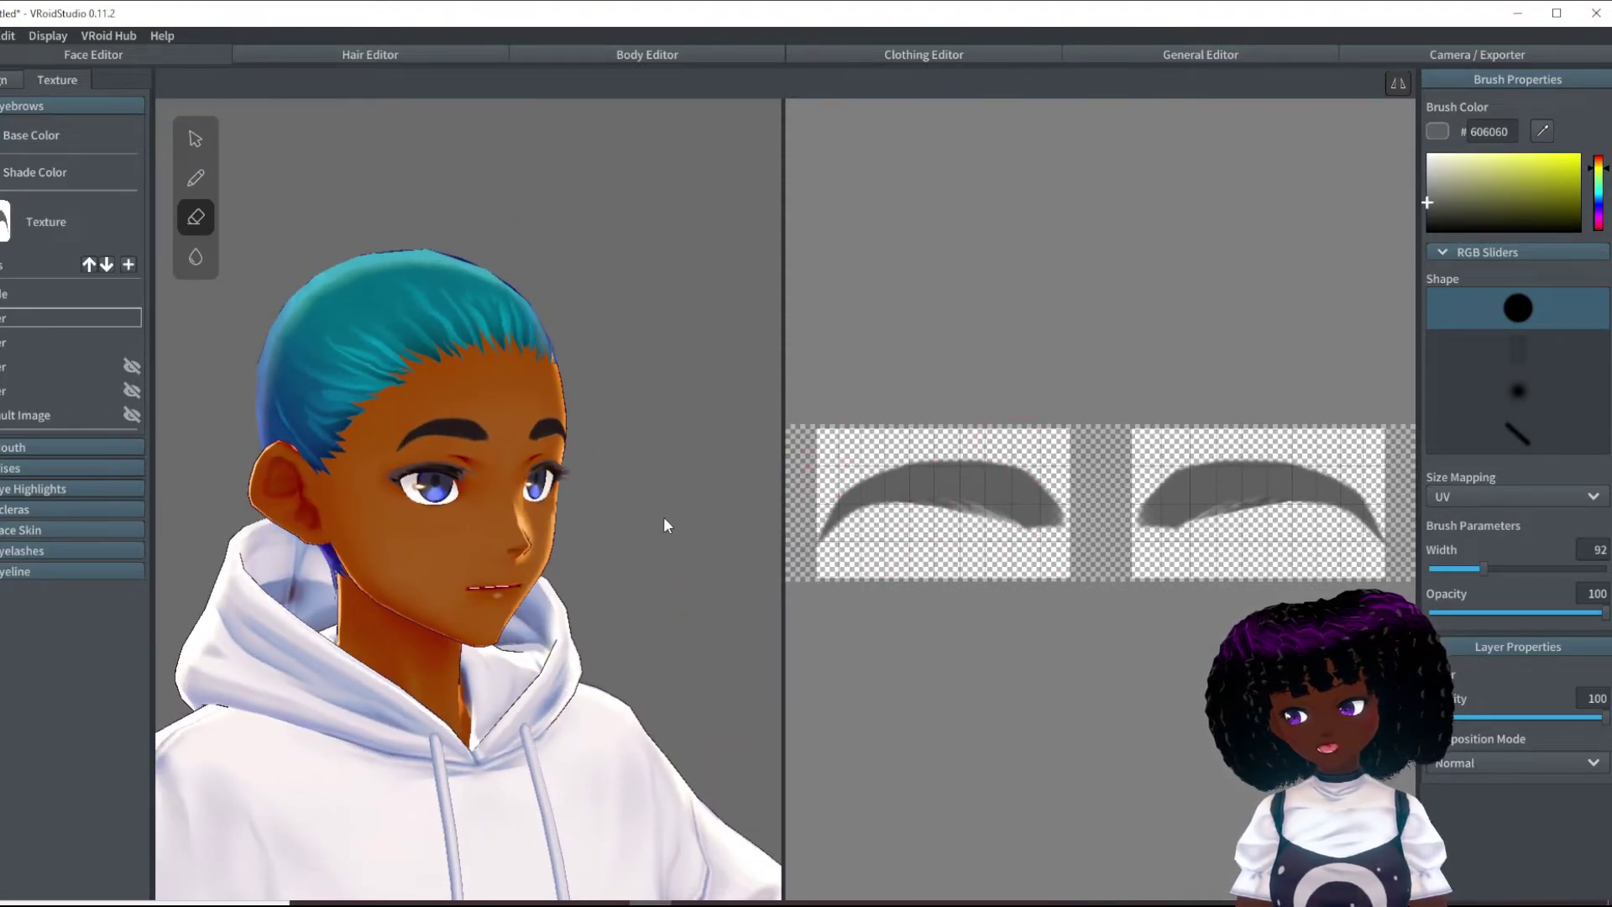
scroll(664, 525, "down", 3)
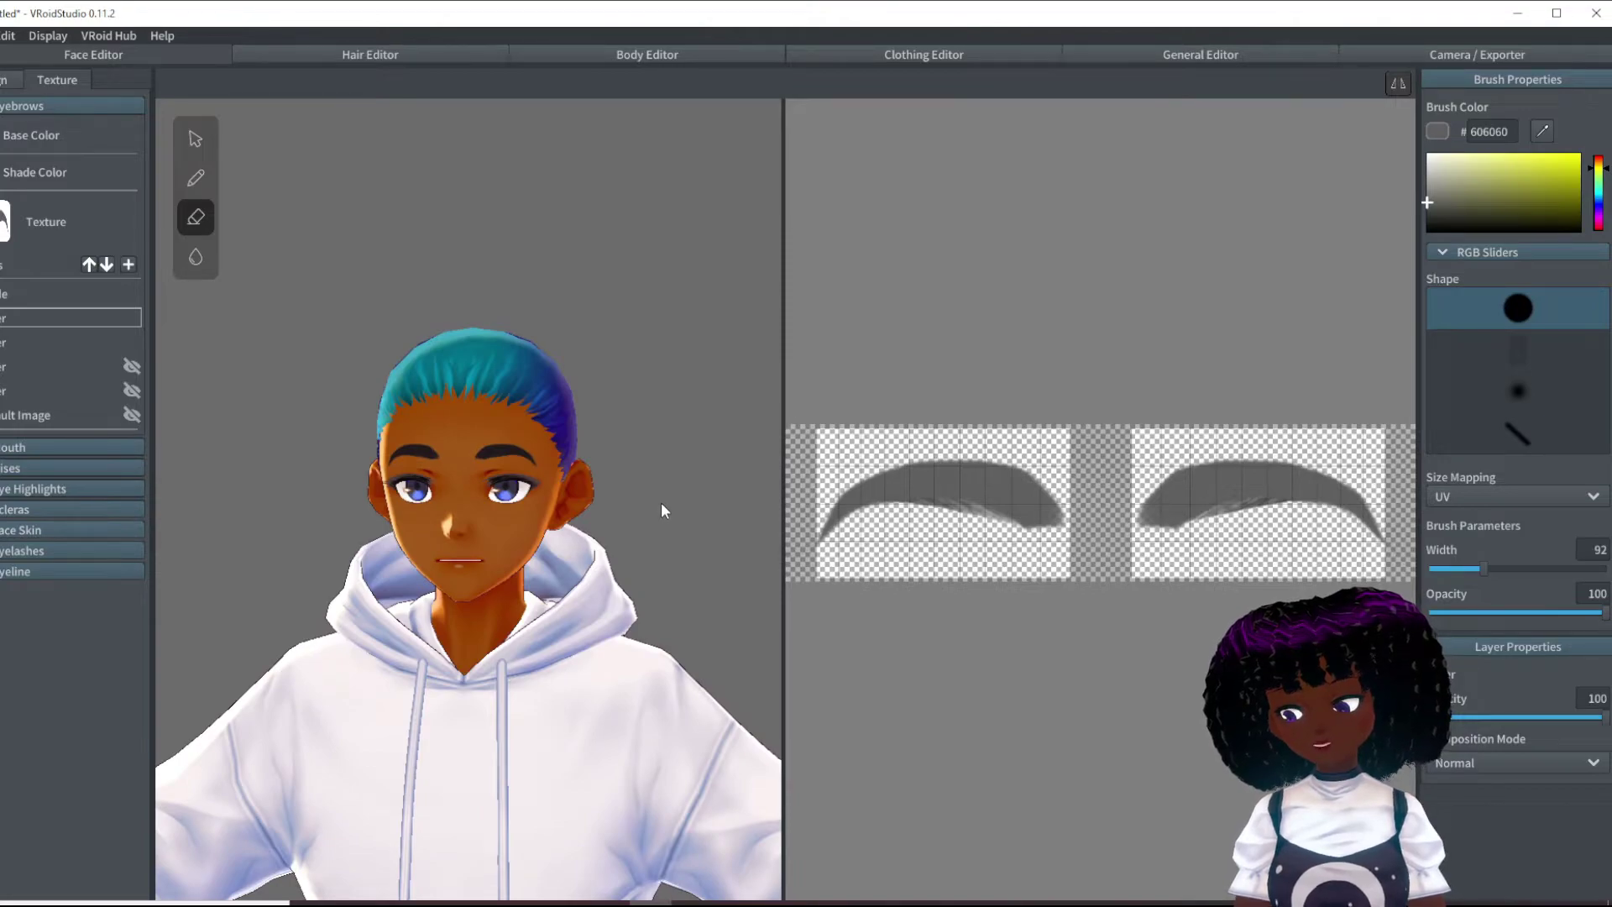
scroll(667, 499, "up", 5)
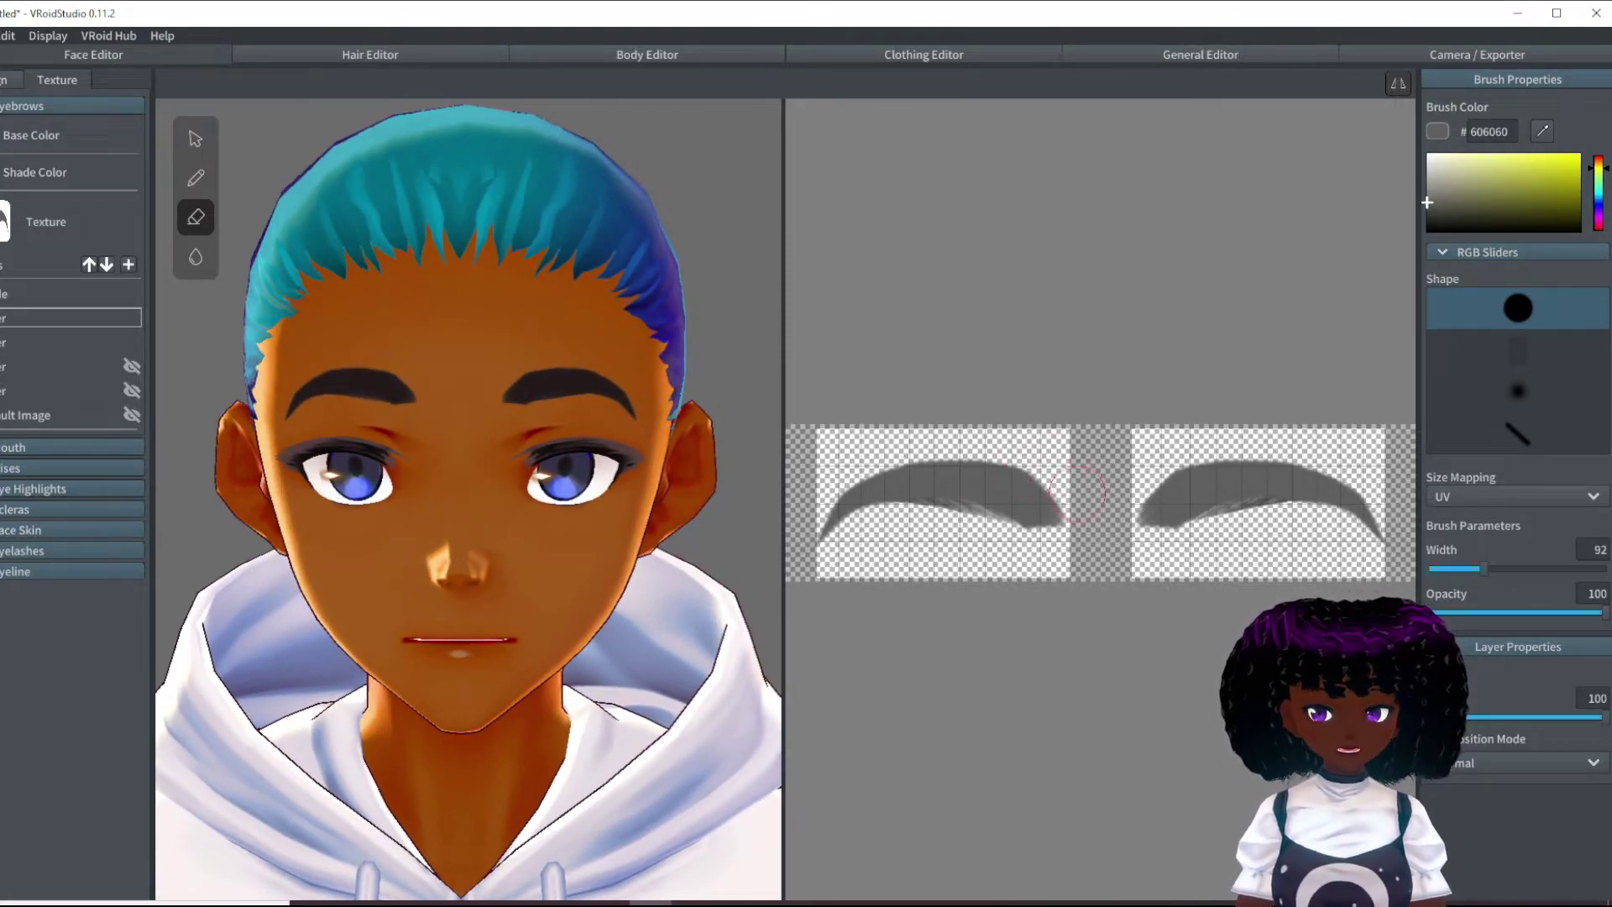
right_click_drag(520, 601, 552, 603)
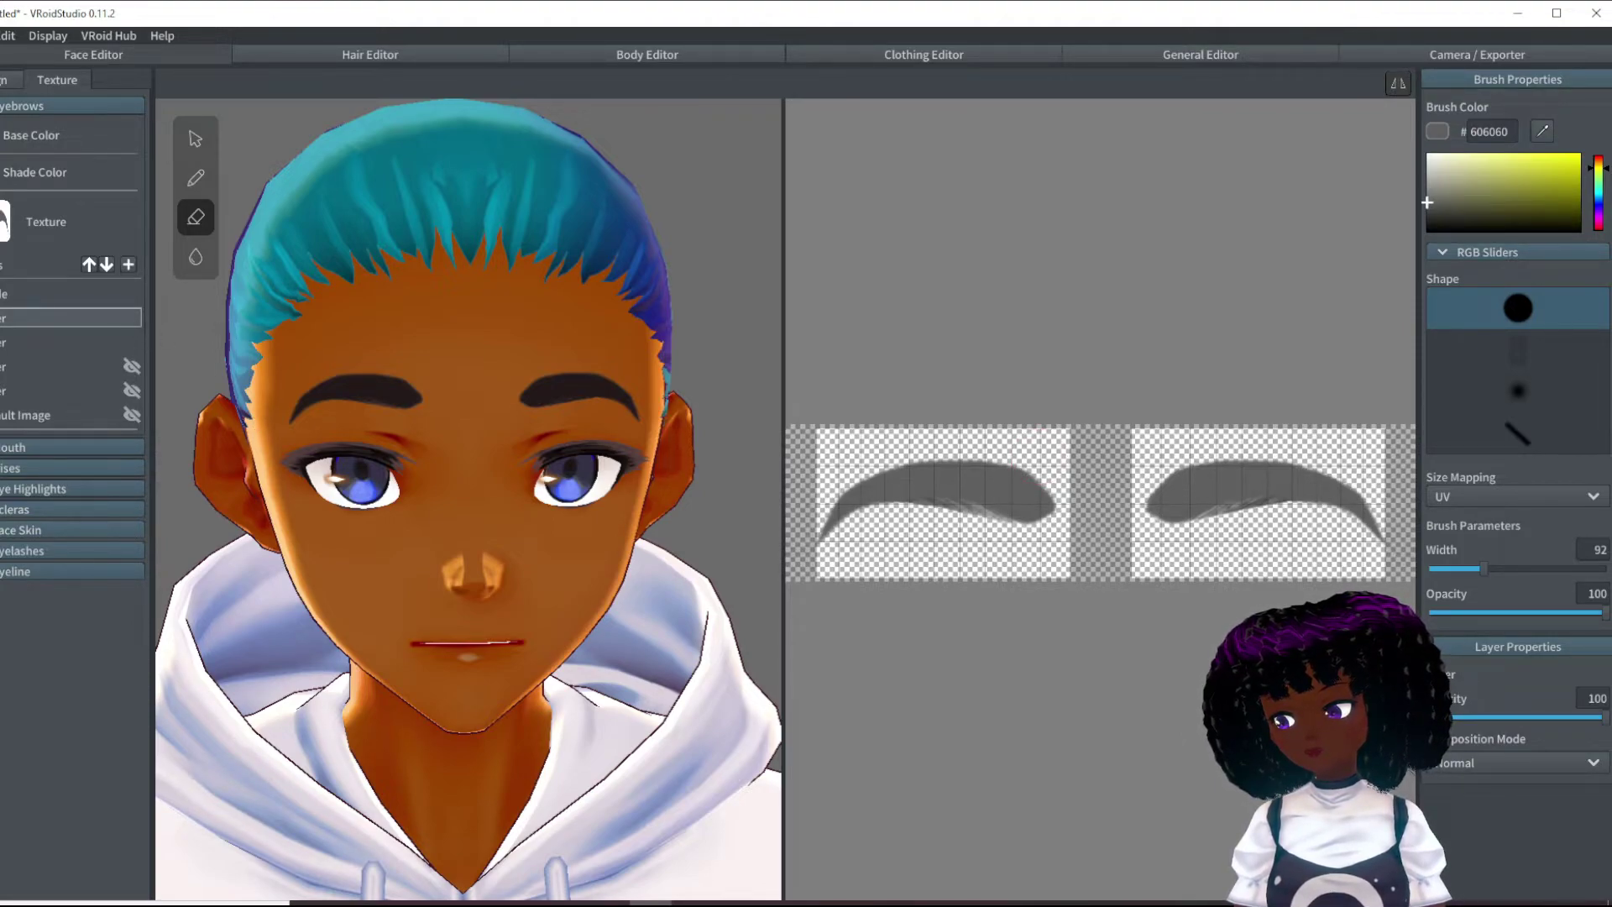
Step: Remove the hand-painted layer from the eyebrows texture
right_click(50, 319)
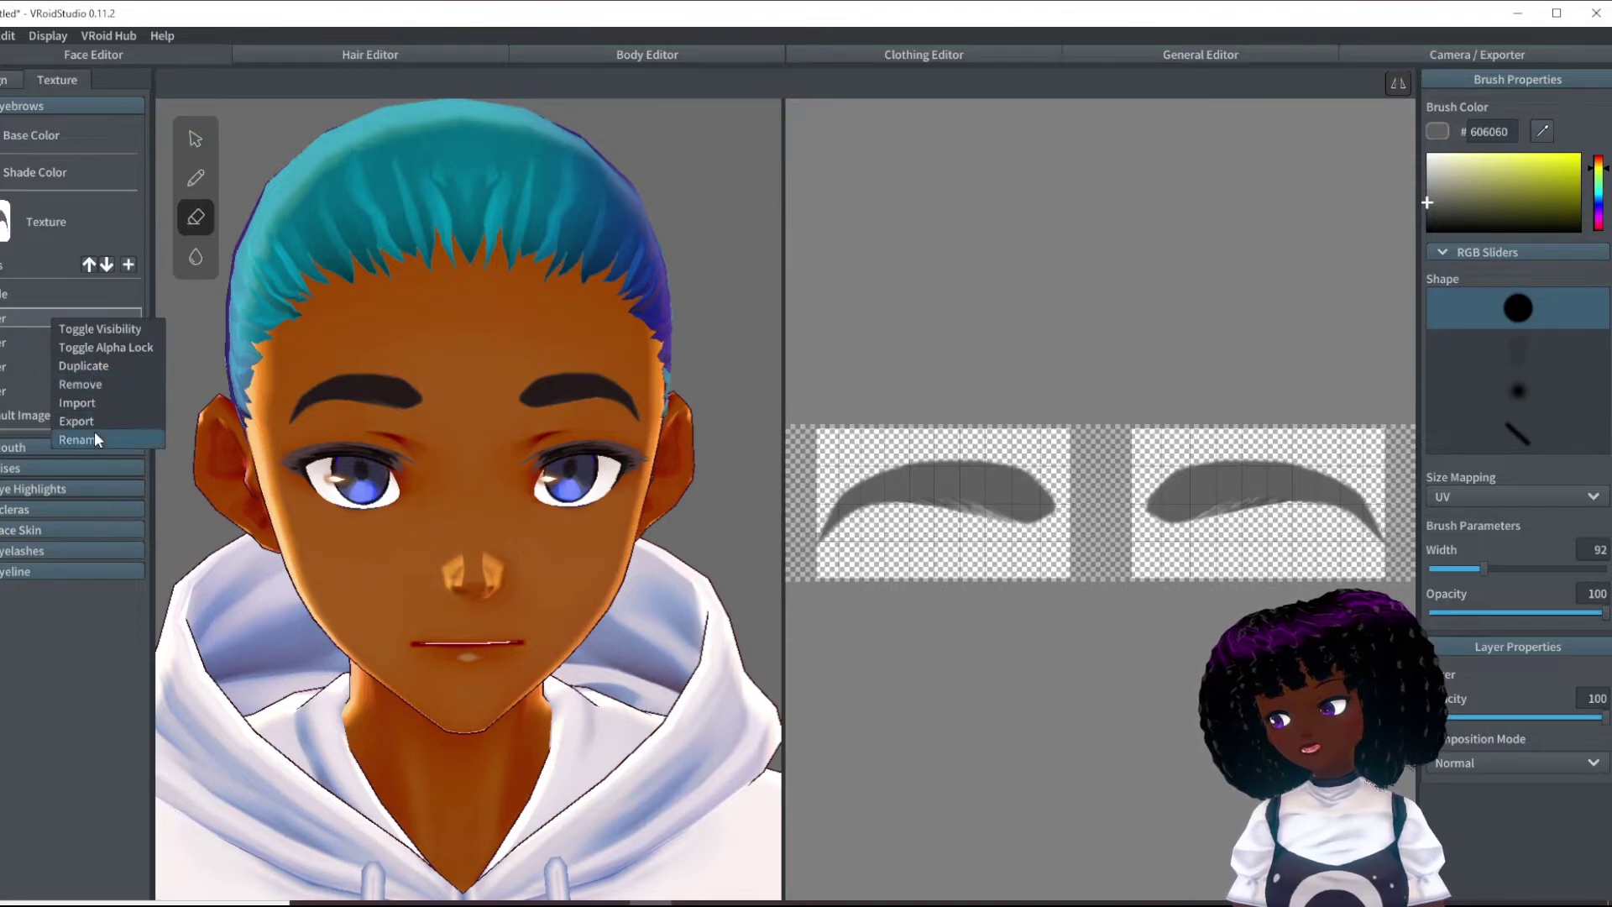
left_click(97, 385)
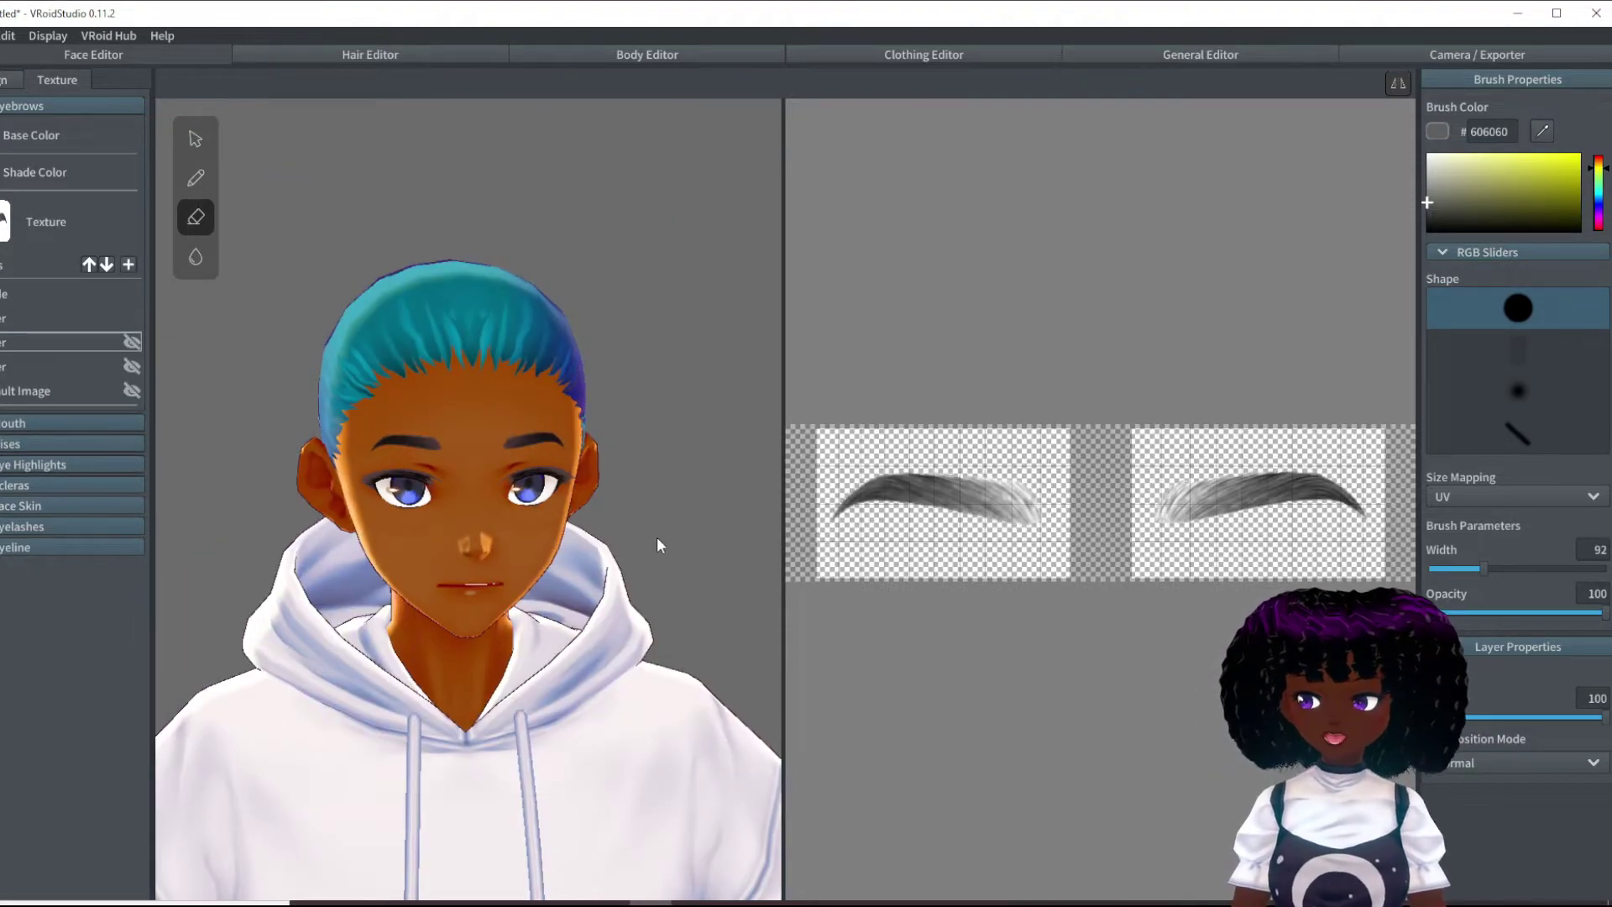
right_click_drag(659, 538, 654, 538)
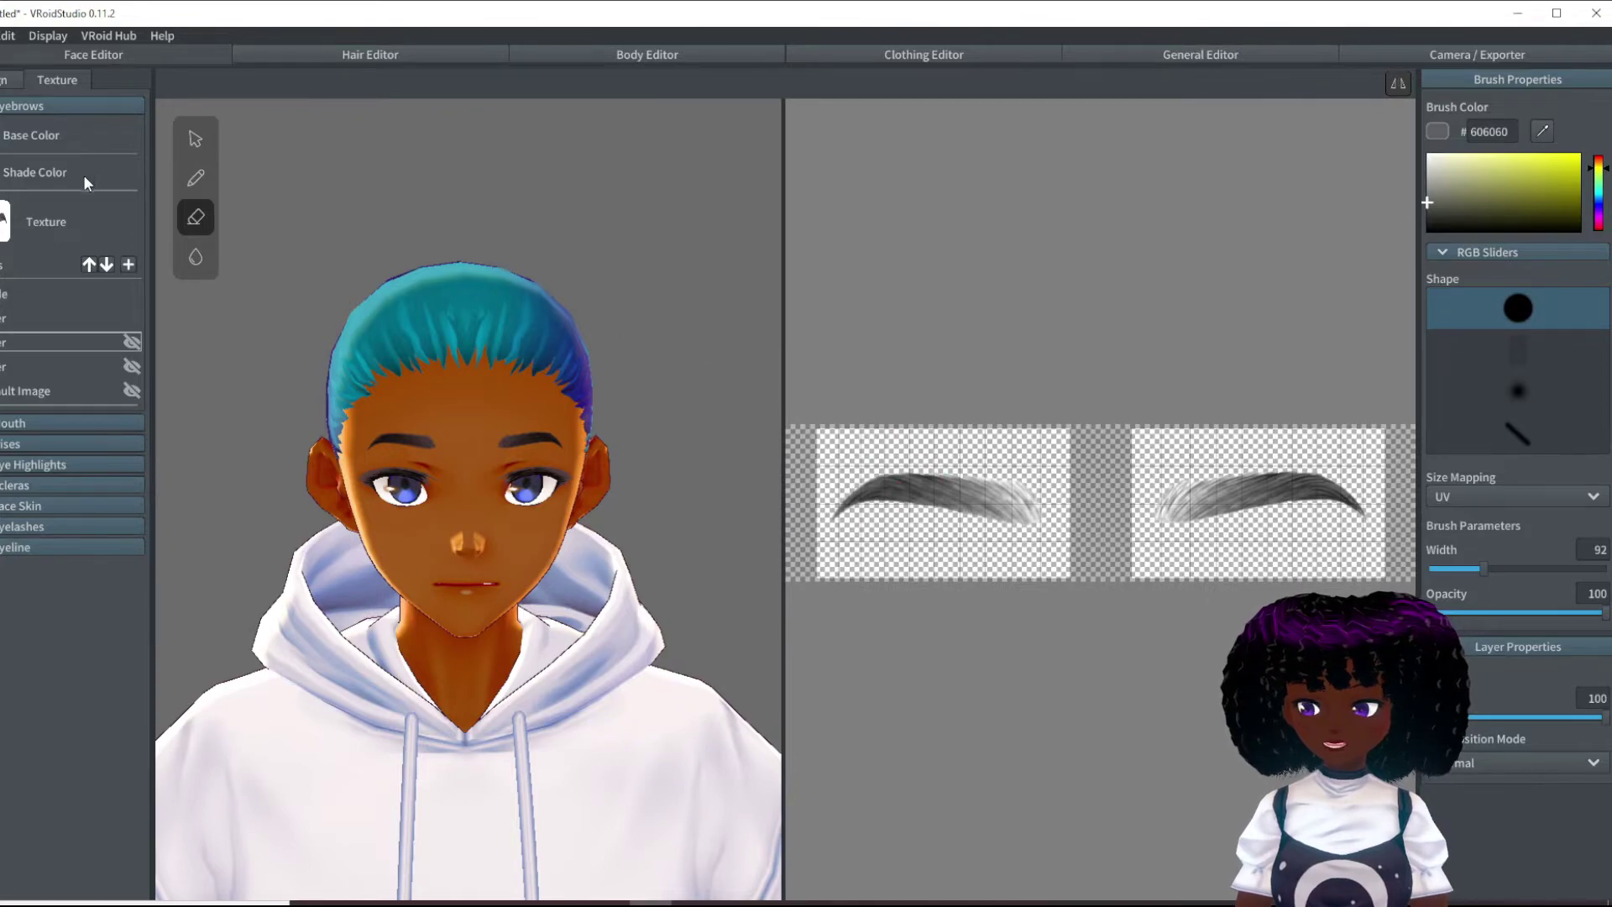
Step: In the eye shape parameters, set Eye Position (Downward) to 0.04, Eyes Proximity to 0.29 and Eye Width to 0.31
left_click(3, 79)
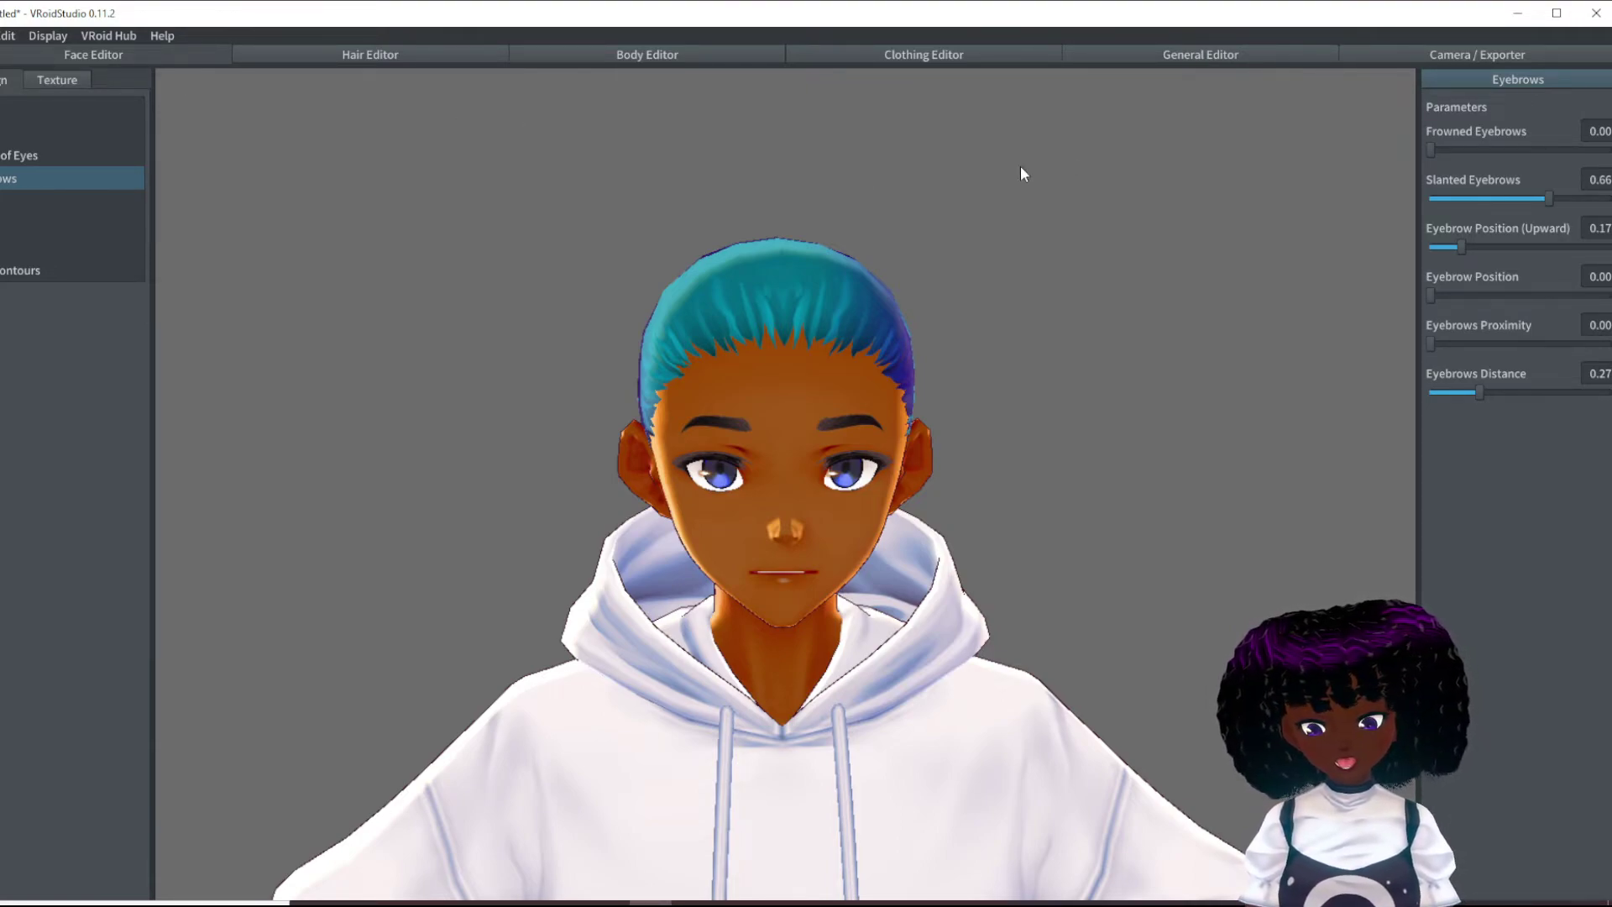
left_click(33, 132)
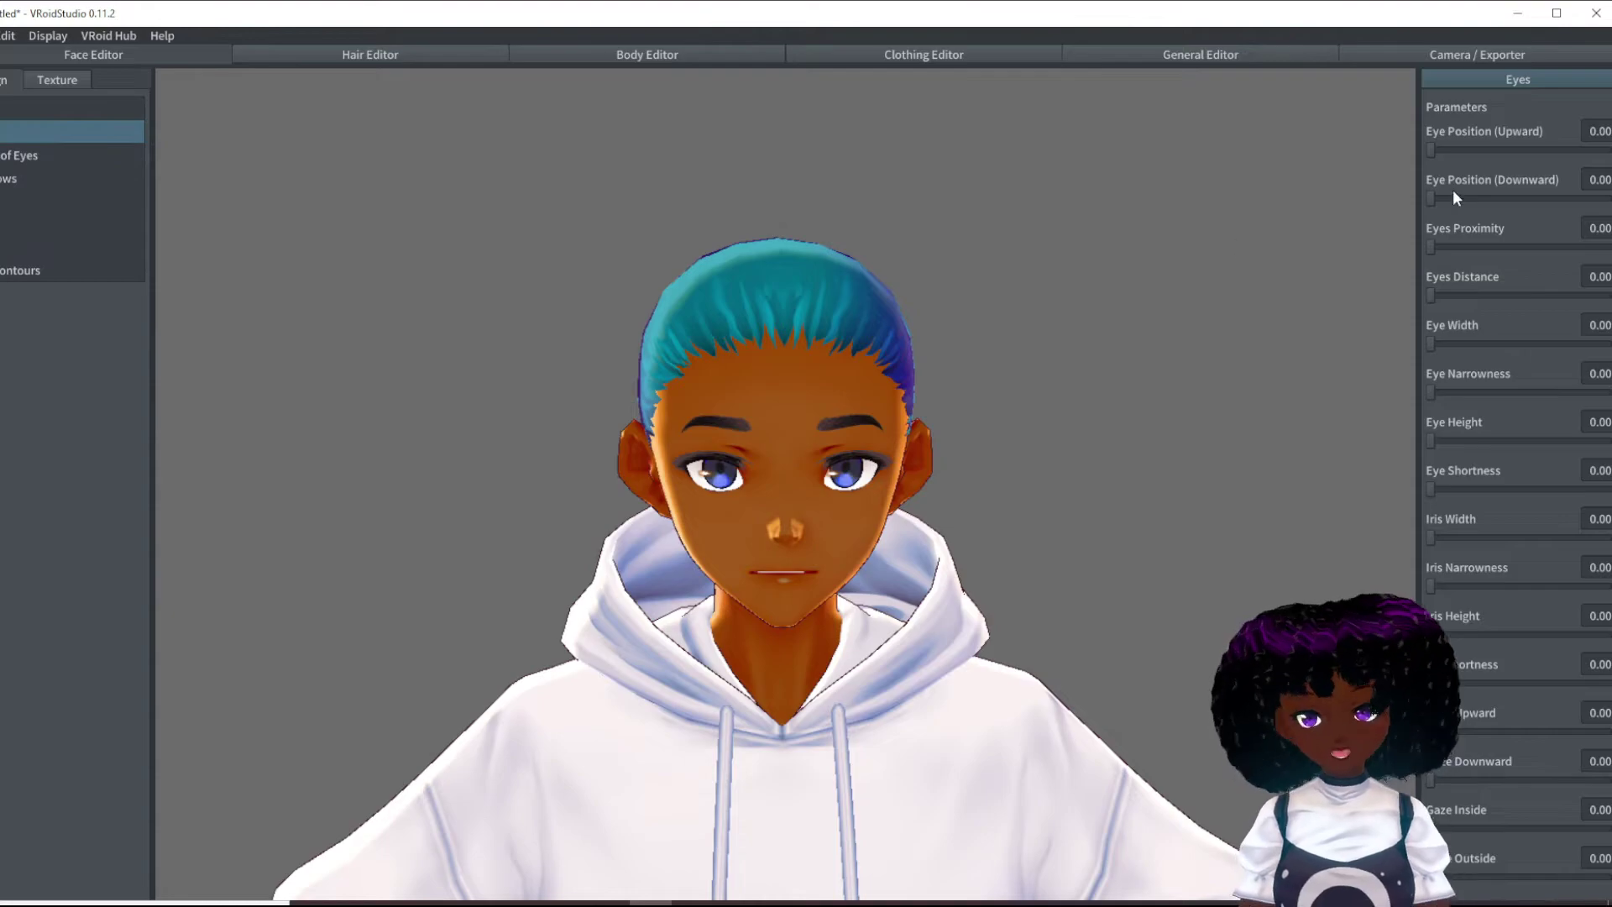
left_click_drag(1429, 150, 1483, 248)
left_click(1428, 150)
mouse_move(1430, 296)
left_mouse_down()
mouse_move(1458, 296)
mouse_move(1430, 295)
left_mouse_up()
left_click_drag(1458, 348, 1486, 345)
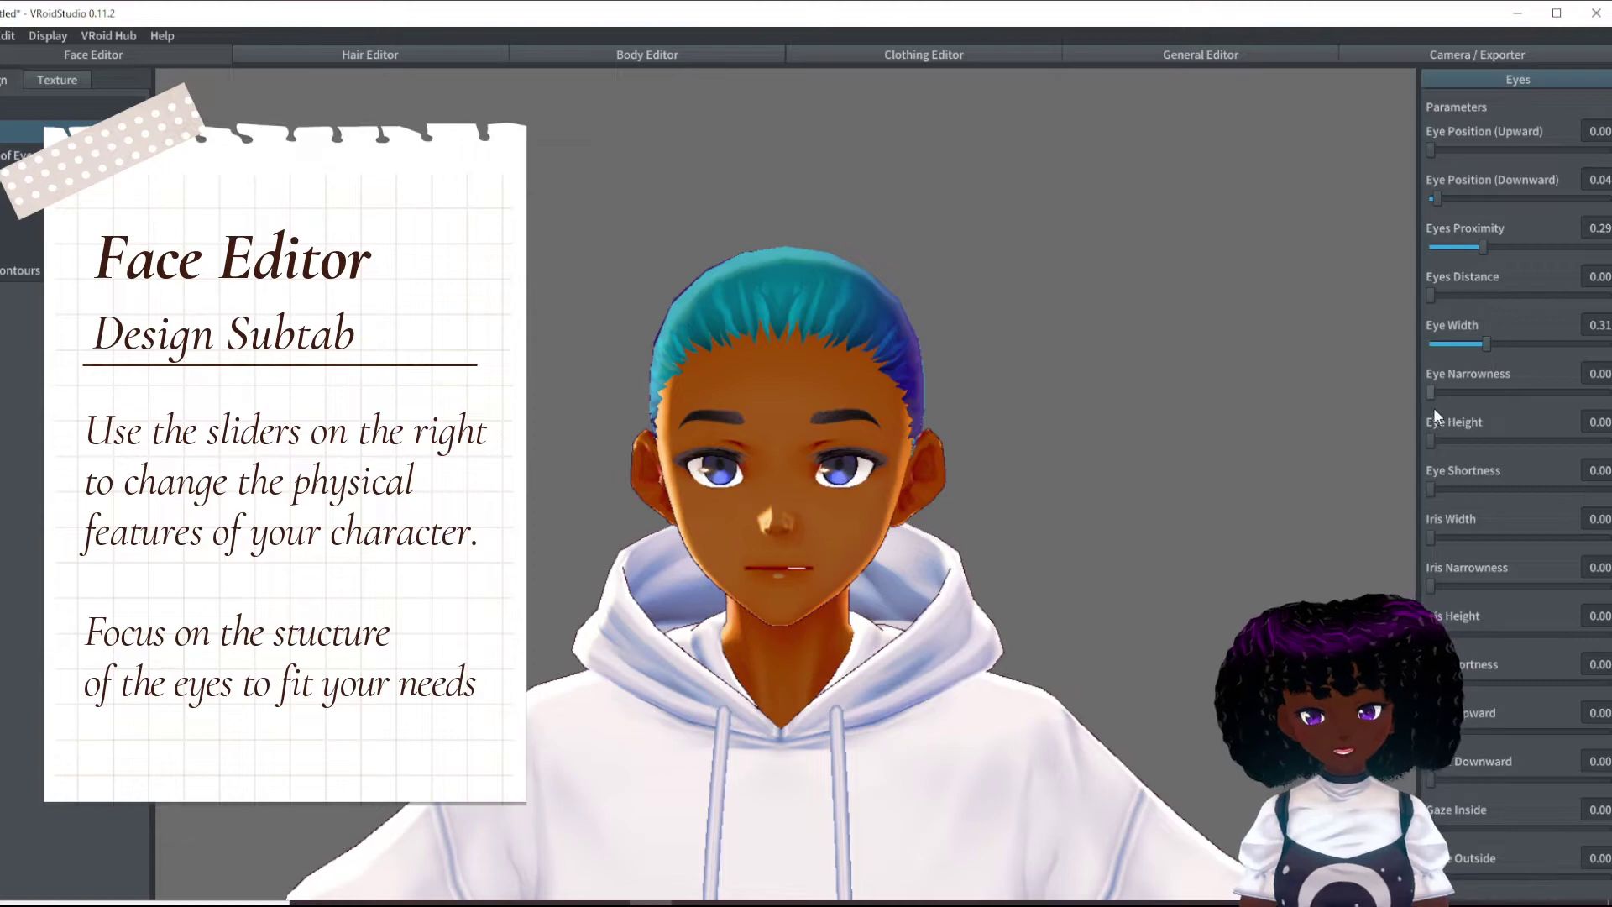
Step: Set Eye Shortness to 0.43, Iris Shortness to 0.13 and Iris Narrowness to 0.08
left_click_drag(1431, 489, 1509, 488)
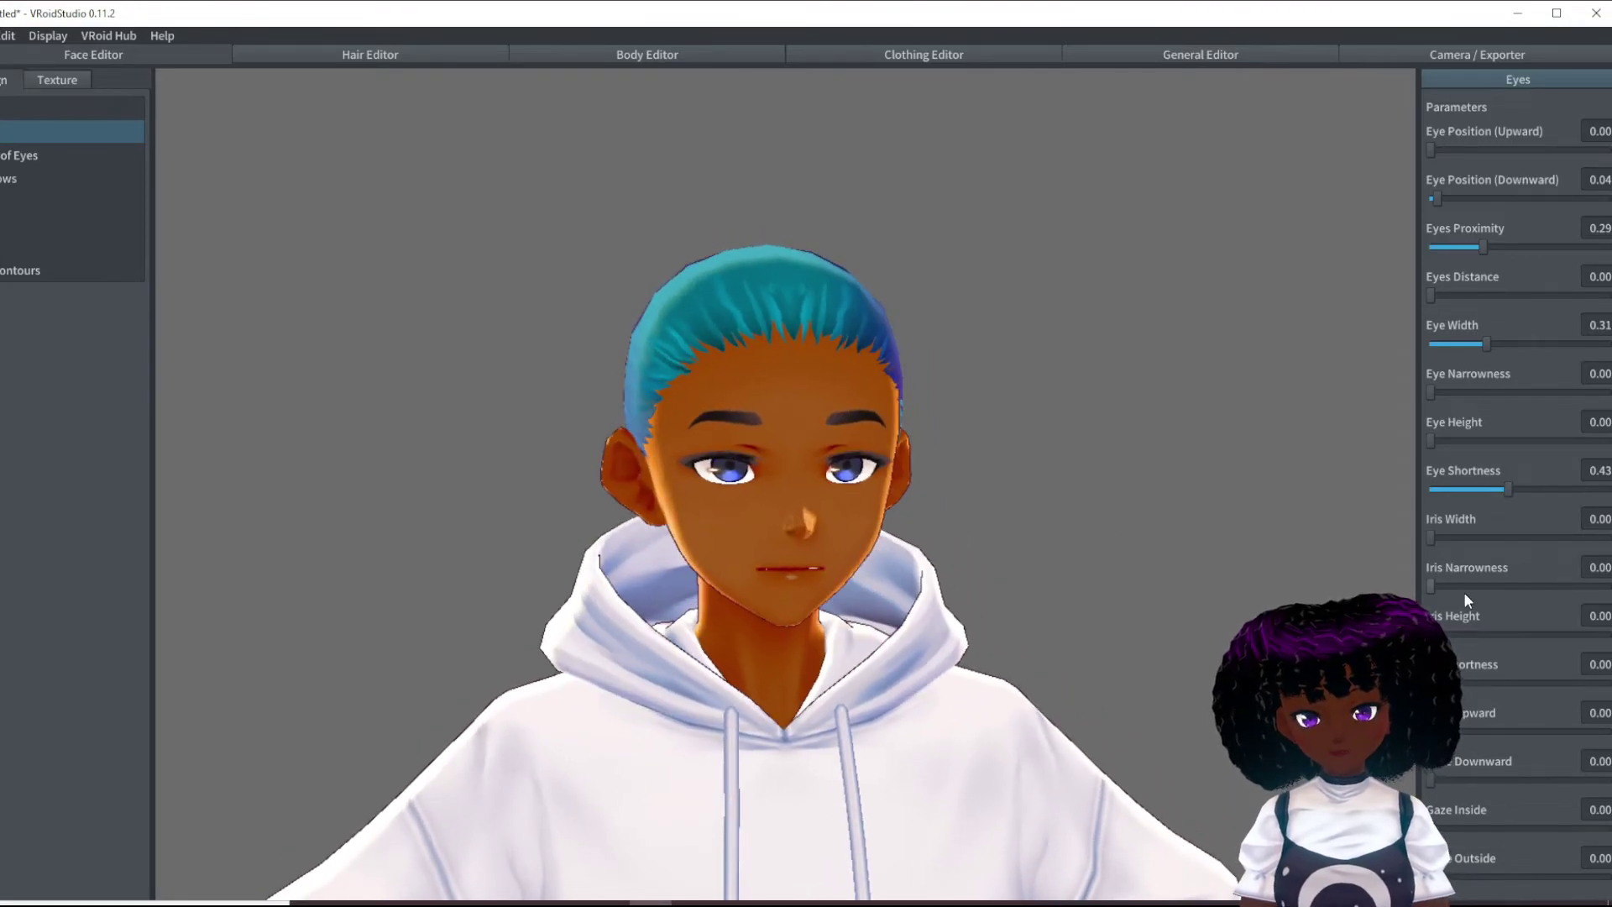
left_click_drag(1431, 683, 1454, 683)
right_click_drag(1172, 571, 1100, 563)
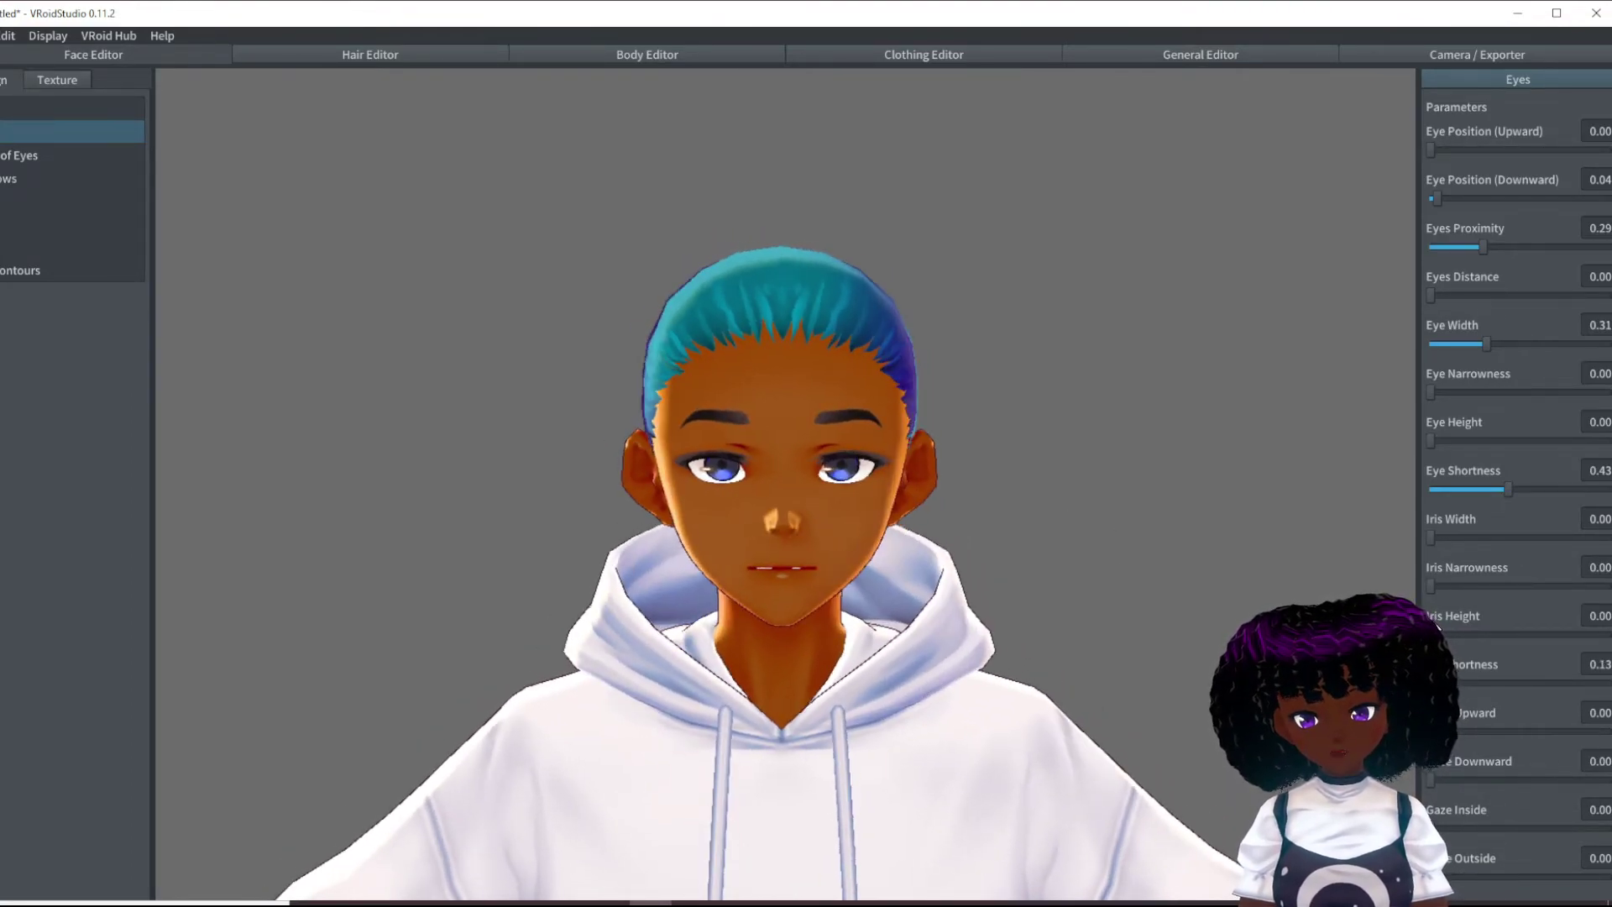
left_click_drag(1431, 585, 1442, 586)
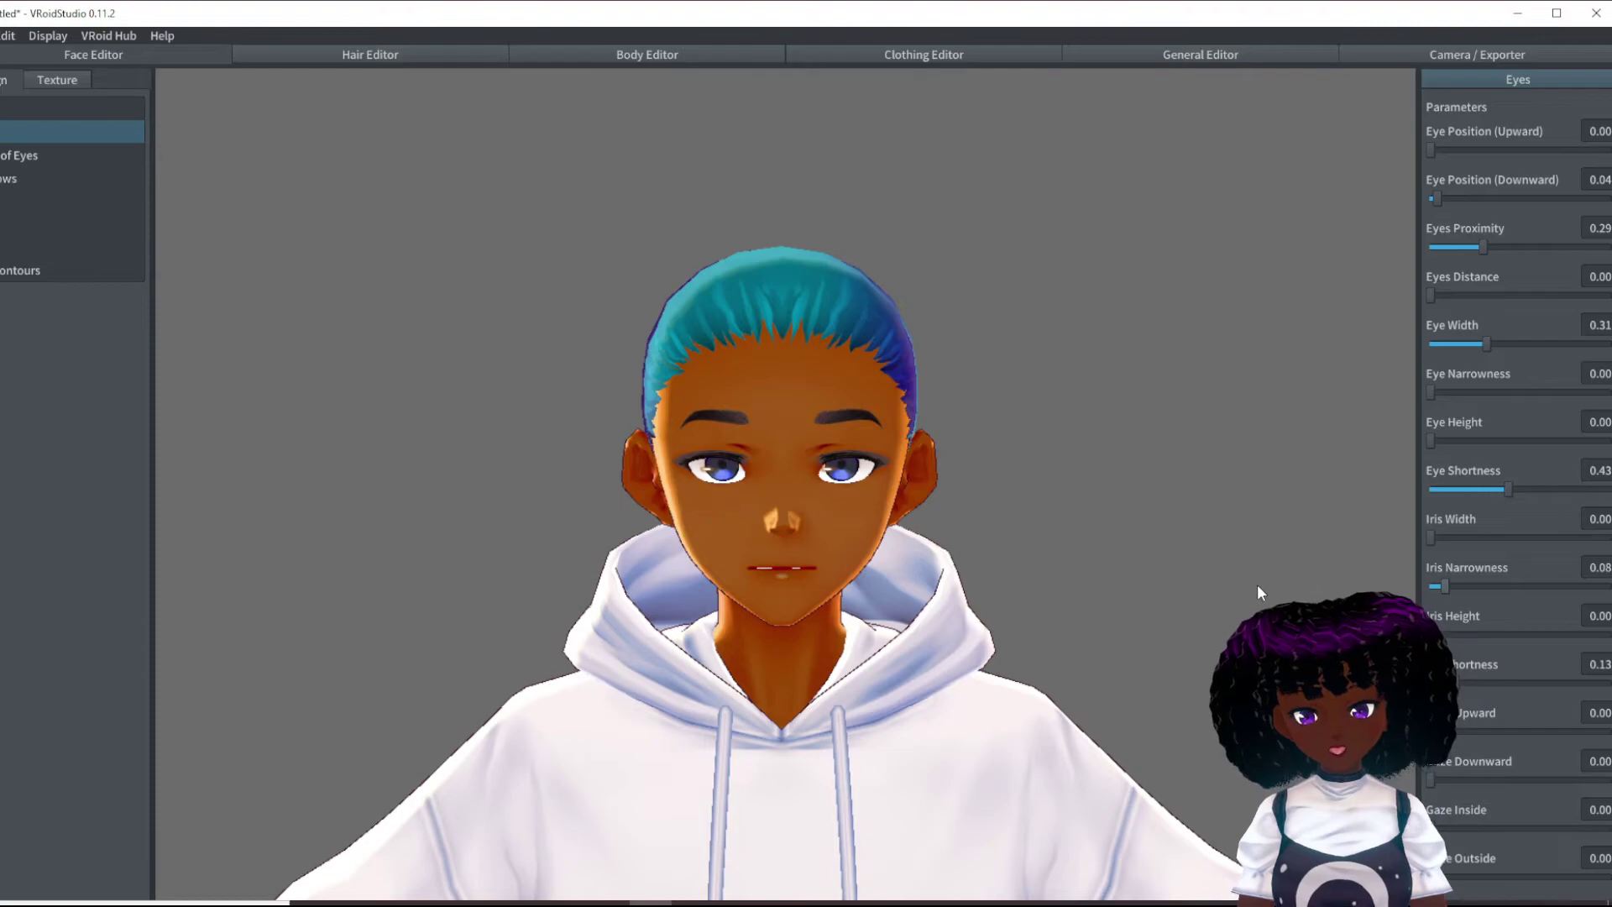
scroll(822, 585, "up", 2)
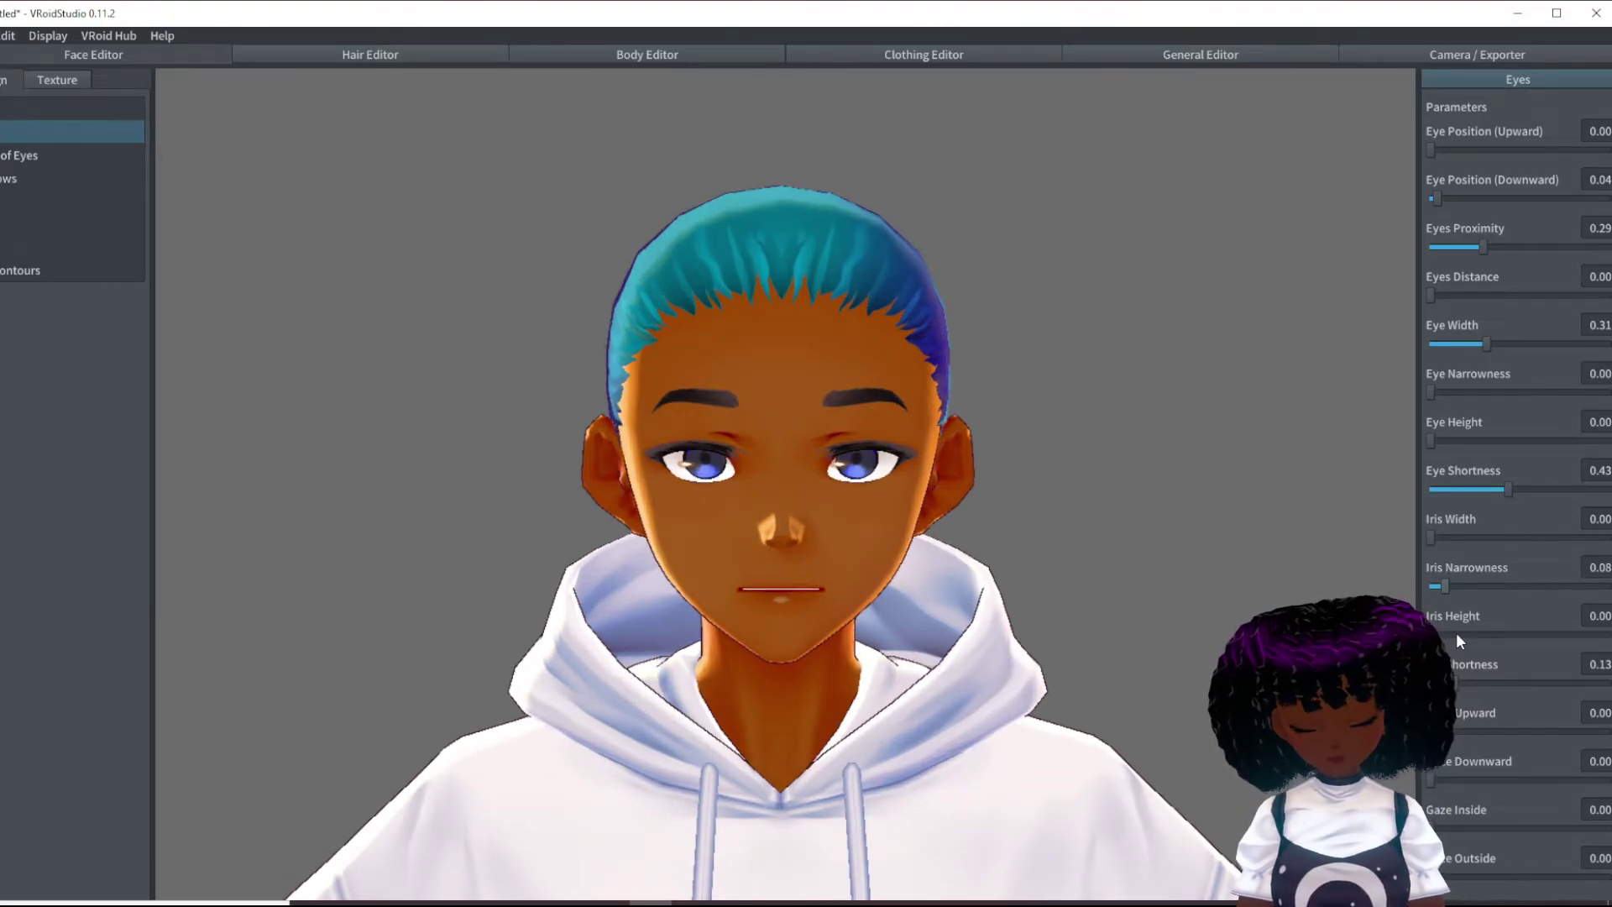
right_click_drag(1049, 603, 1060, 608)
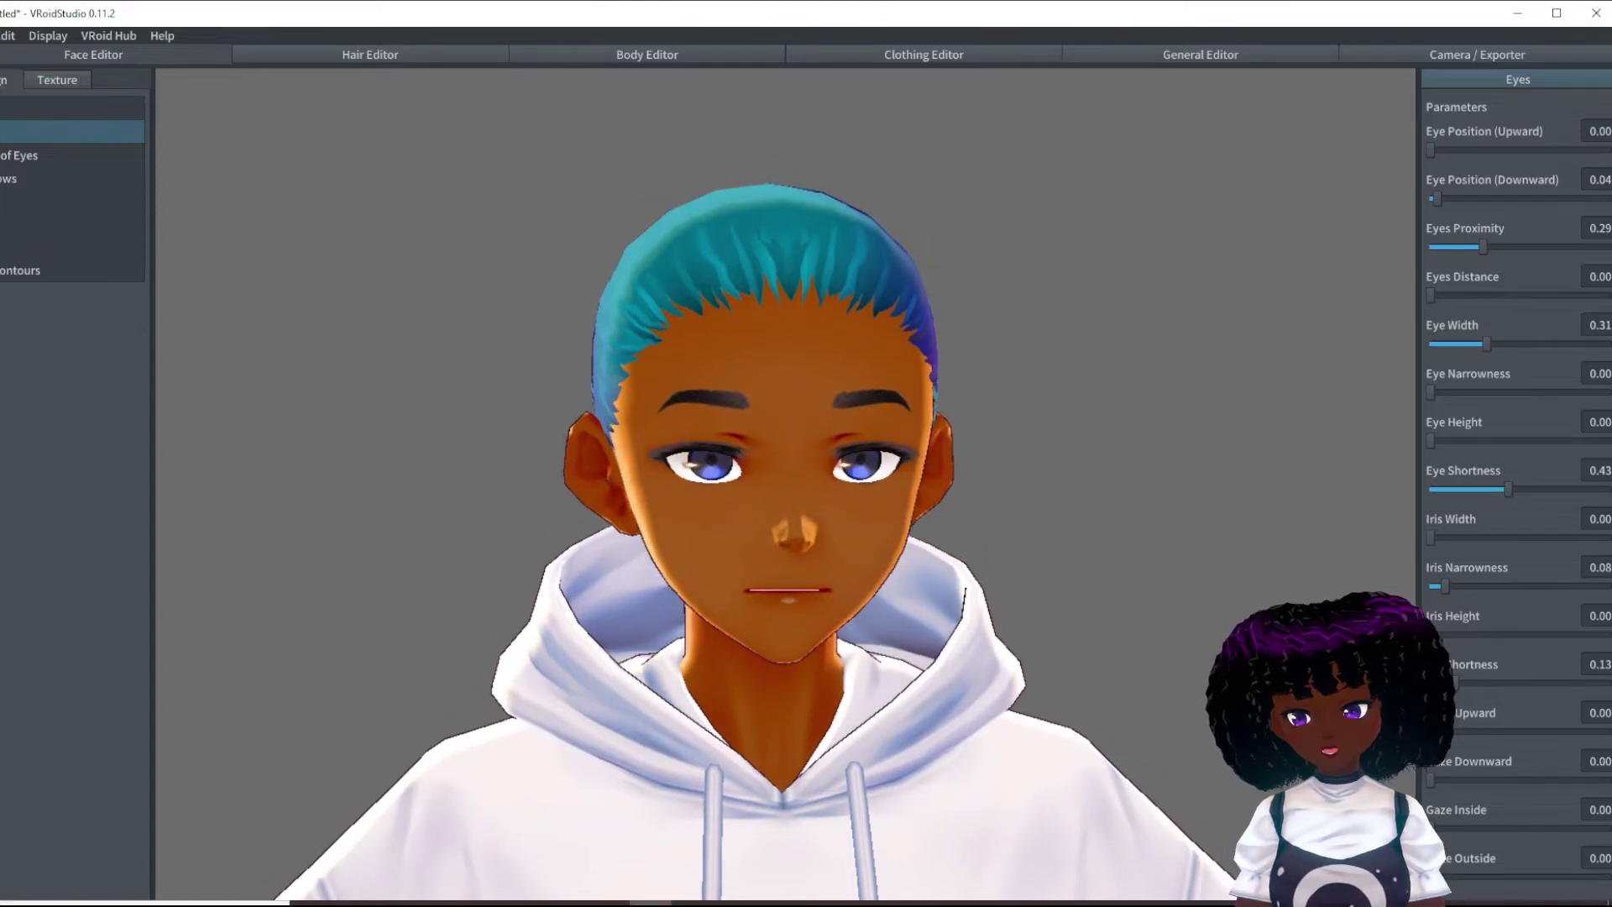
right_click_drag(1184, 634, 1203, 637)
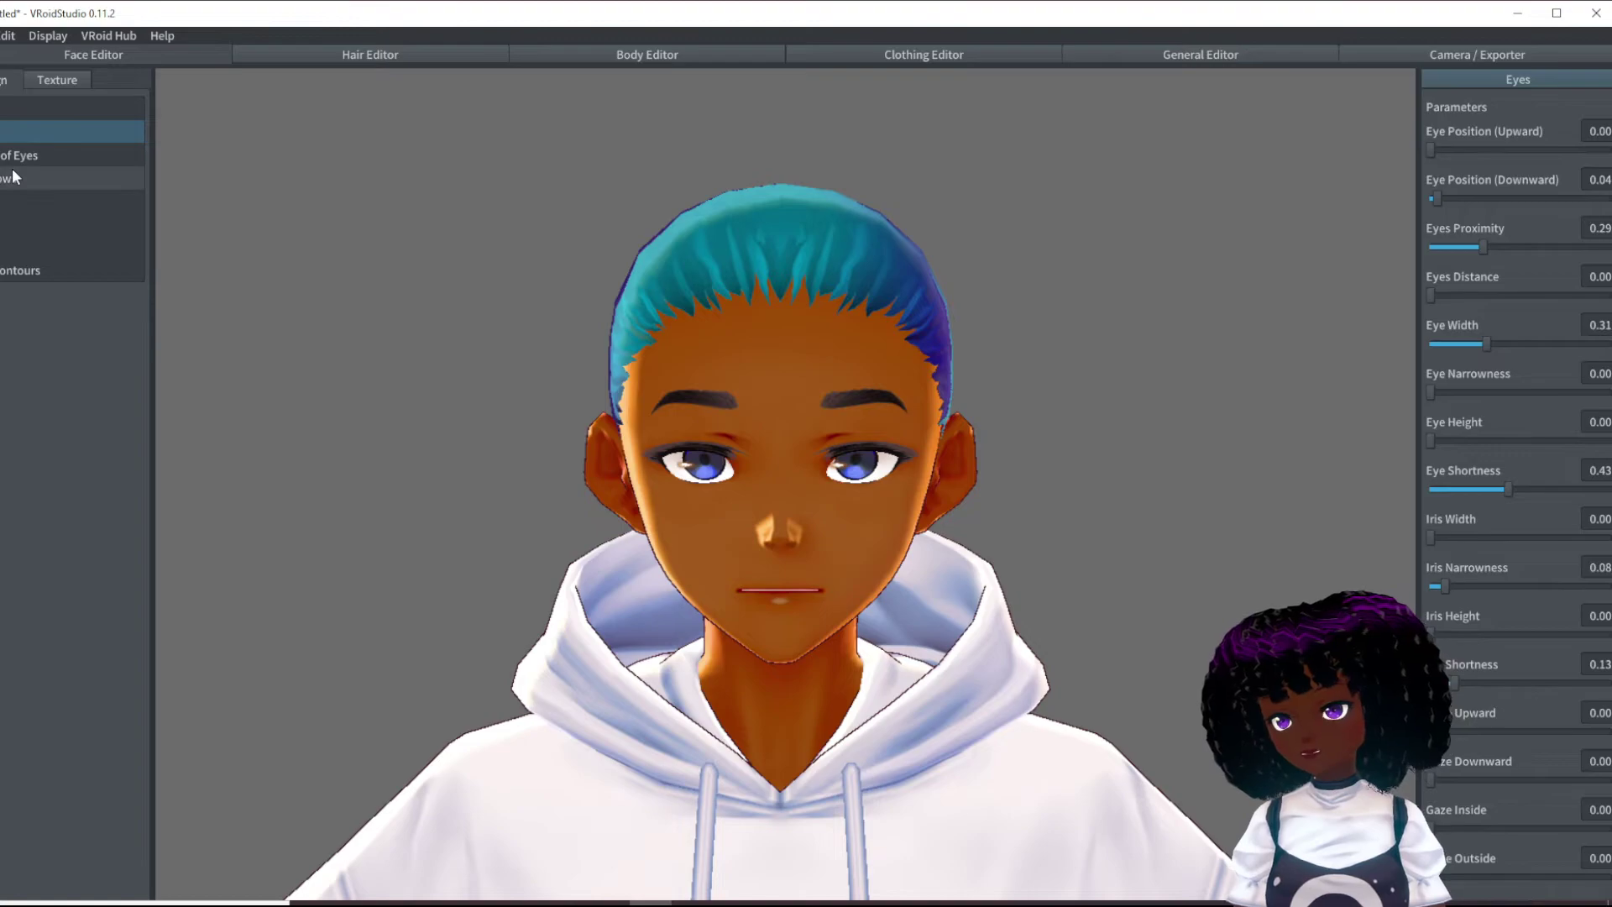
Step: Open the face contour parameters and set Head Top Position to 1.00
left_click(33, 271)
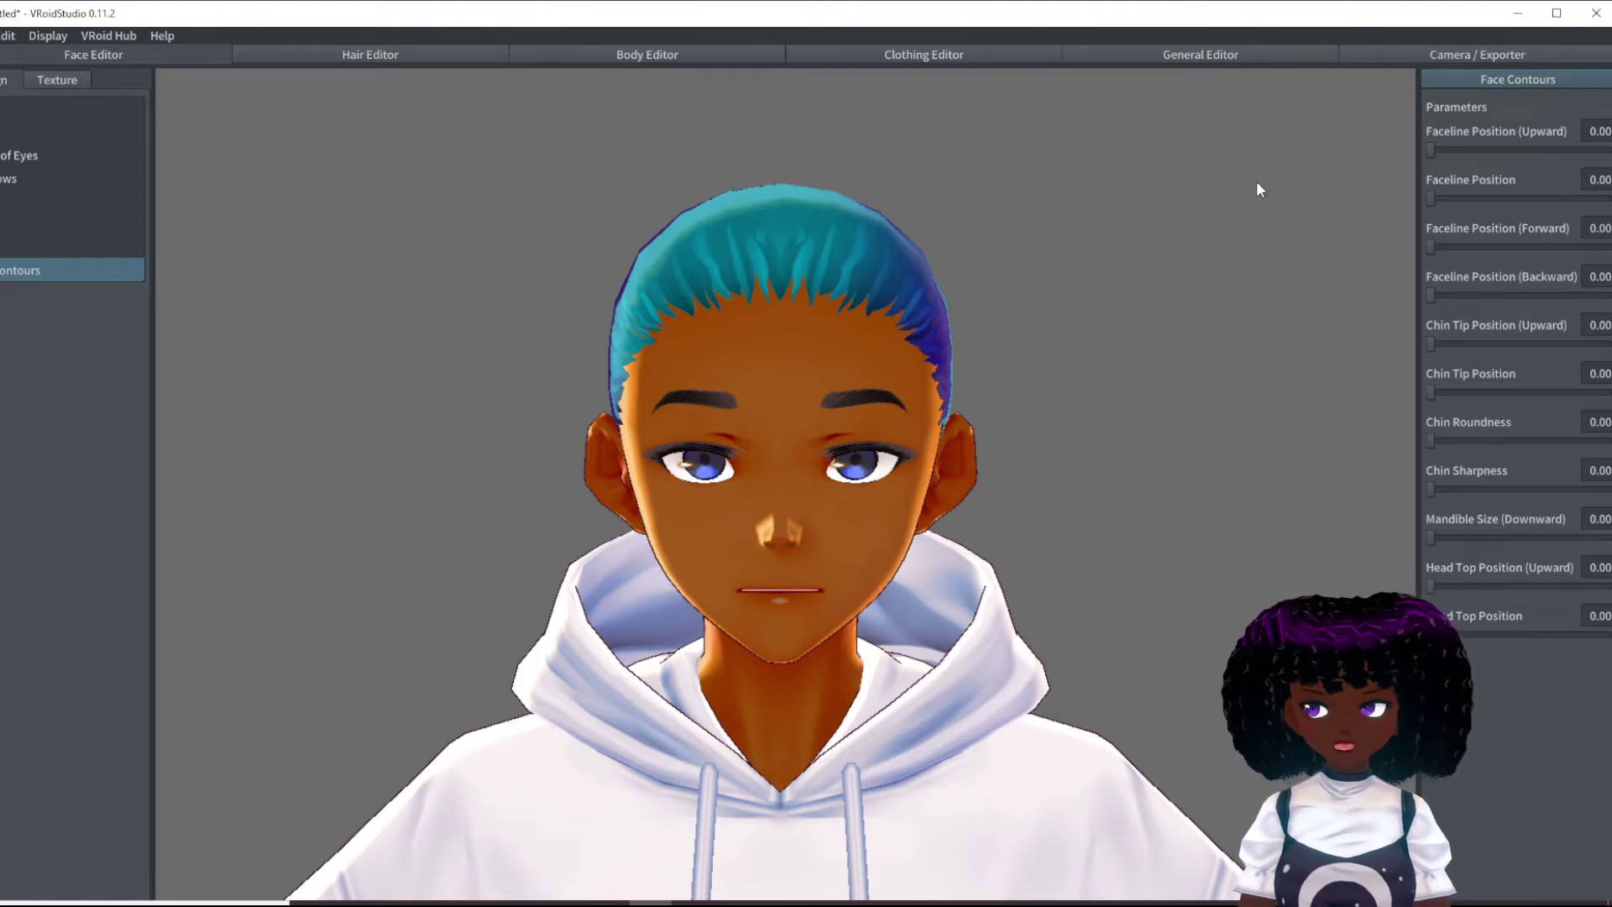
right_click_drag(1362, 436, 1367, 445)
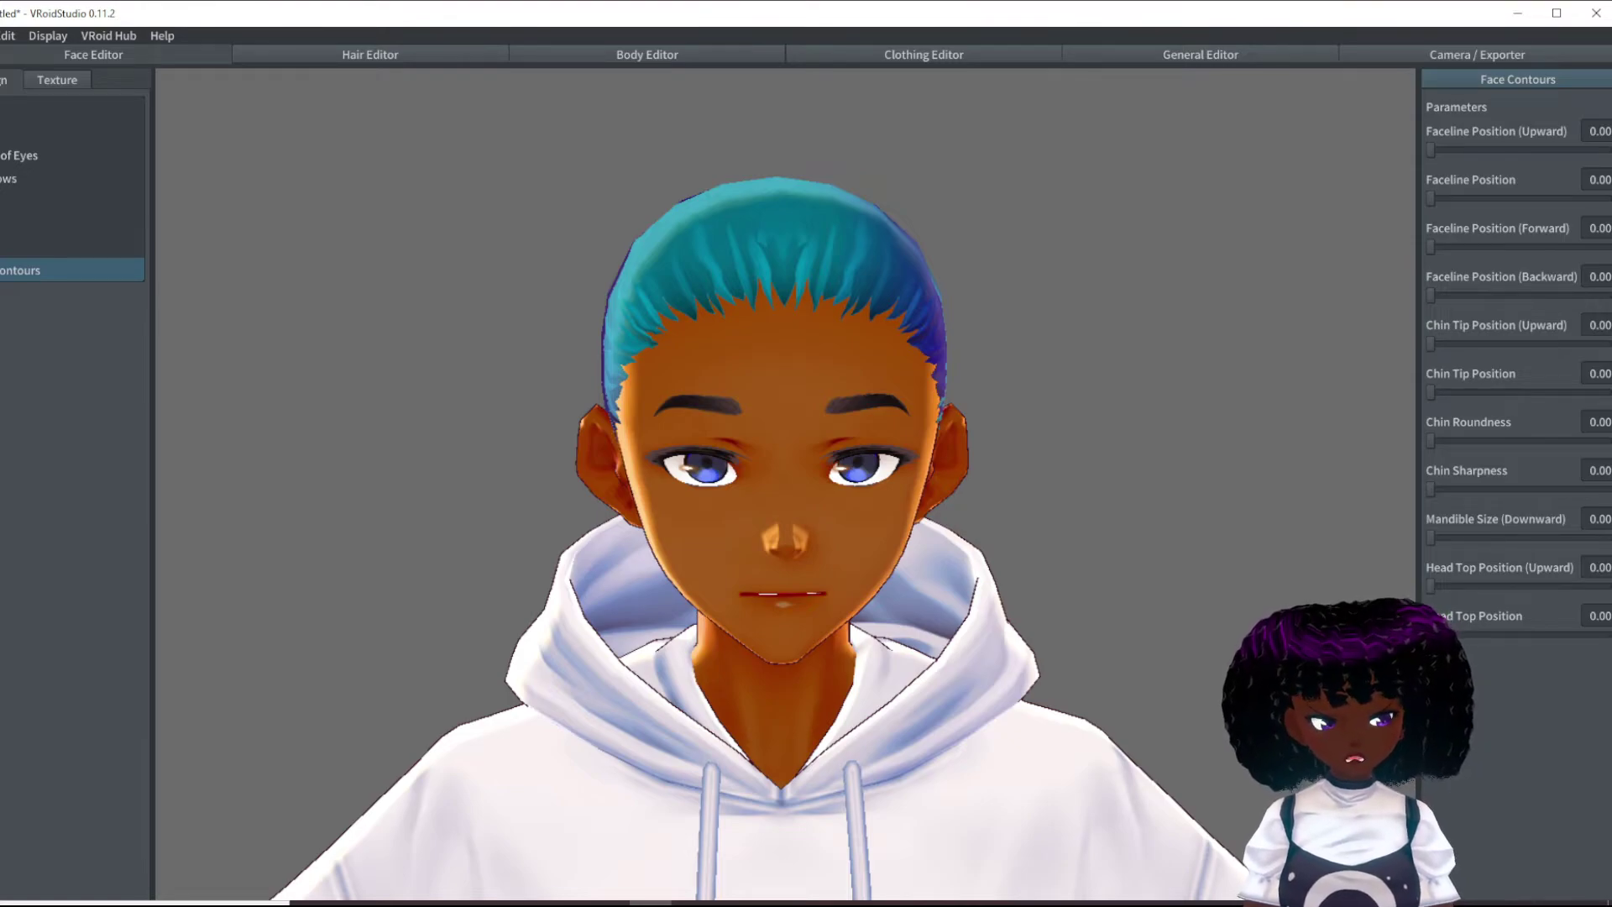
left_click_drag(1430, 635, 1608, 631)
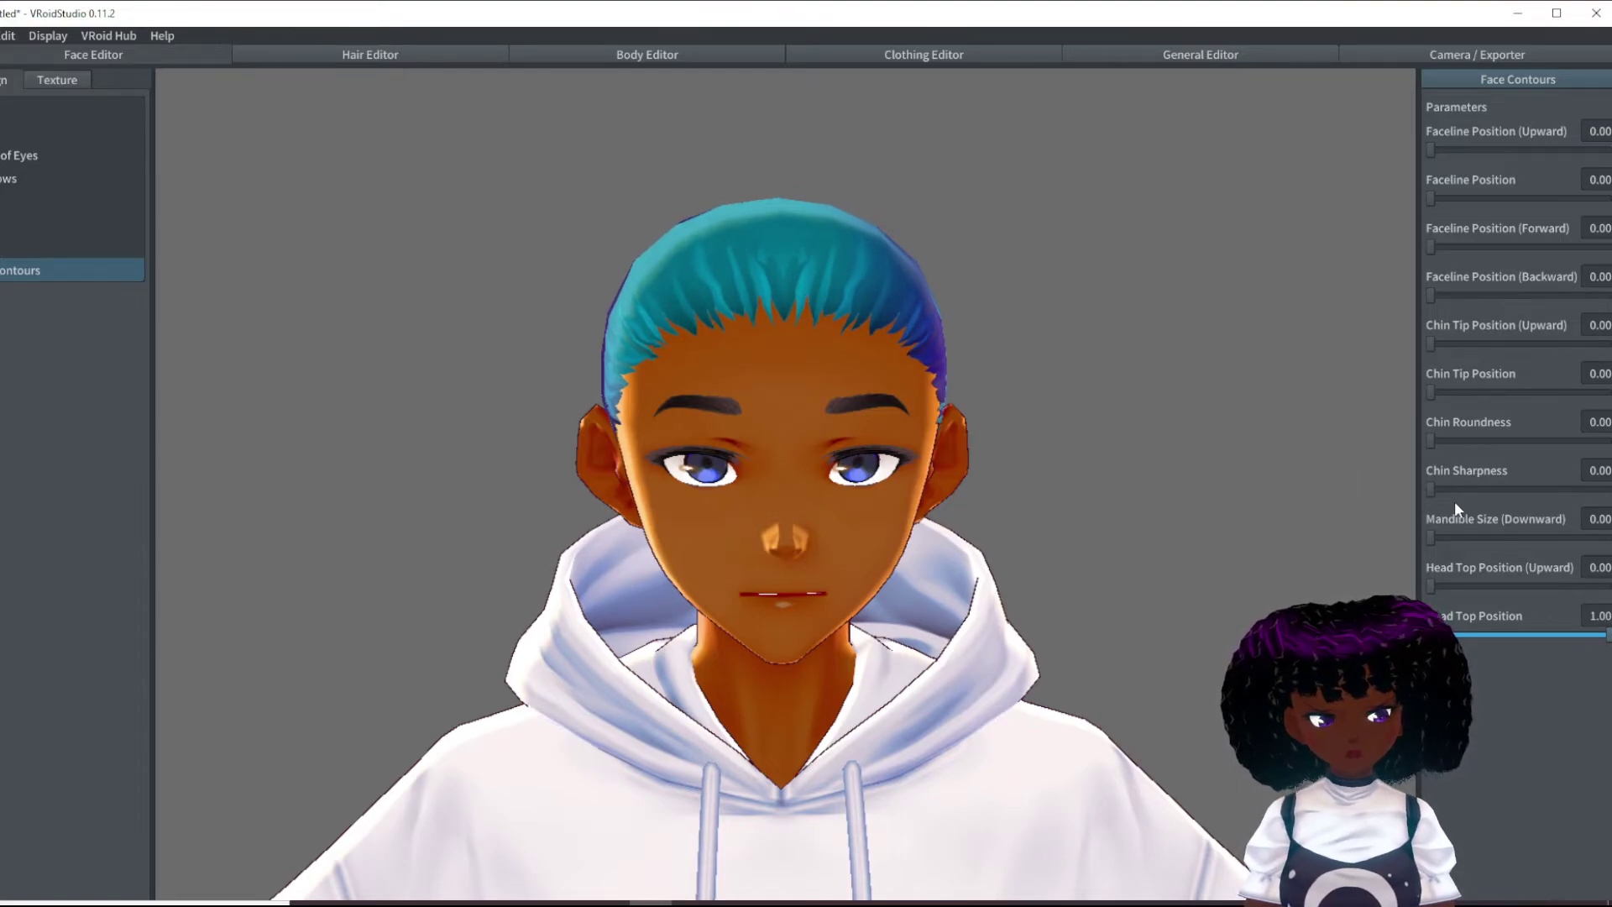
Step: Hide the base hair in the hair editor
left_click(404, 60)
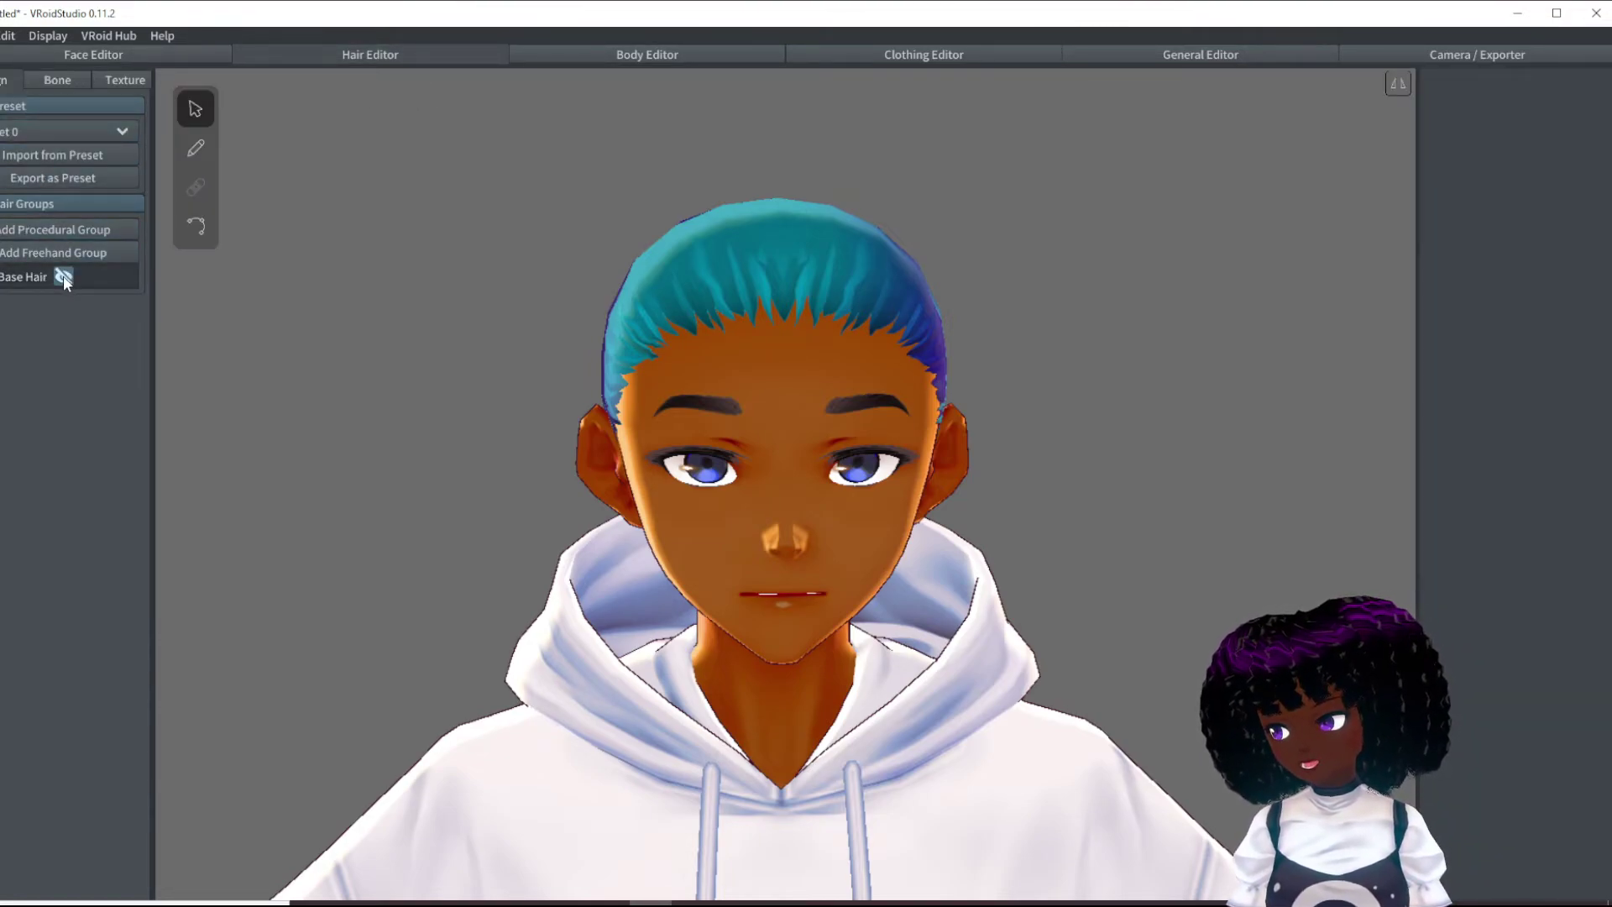
left_click(63, 277)
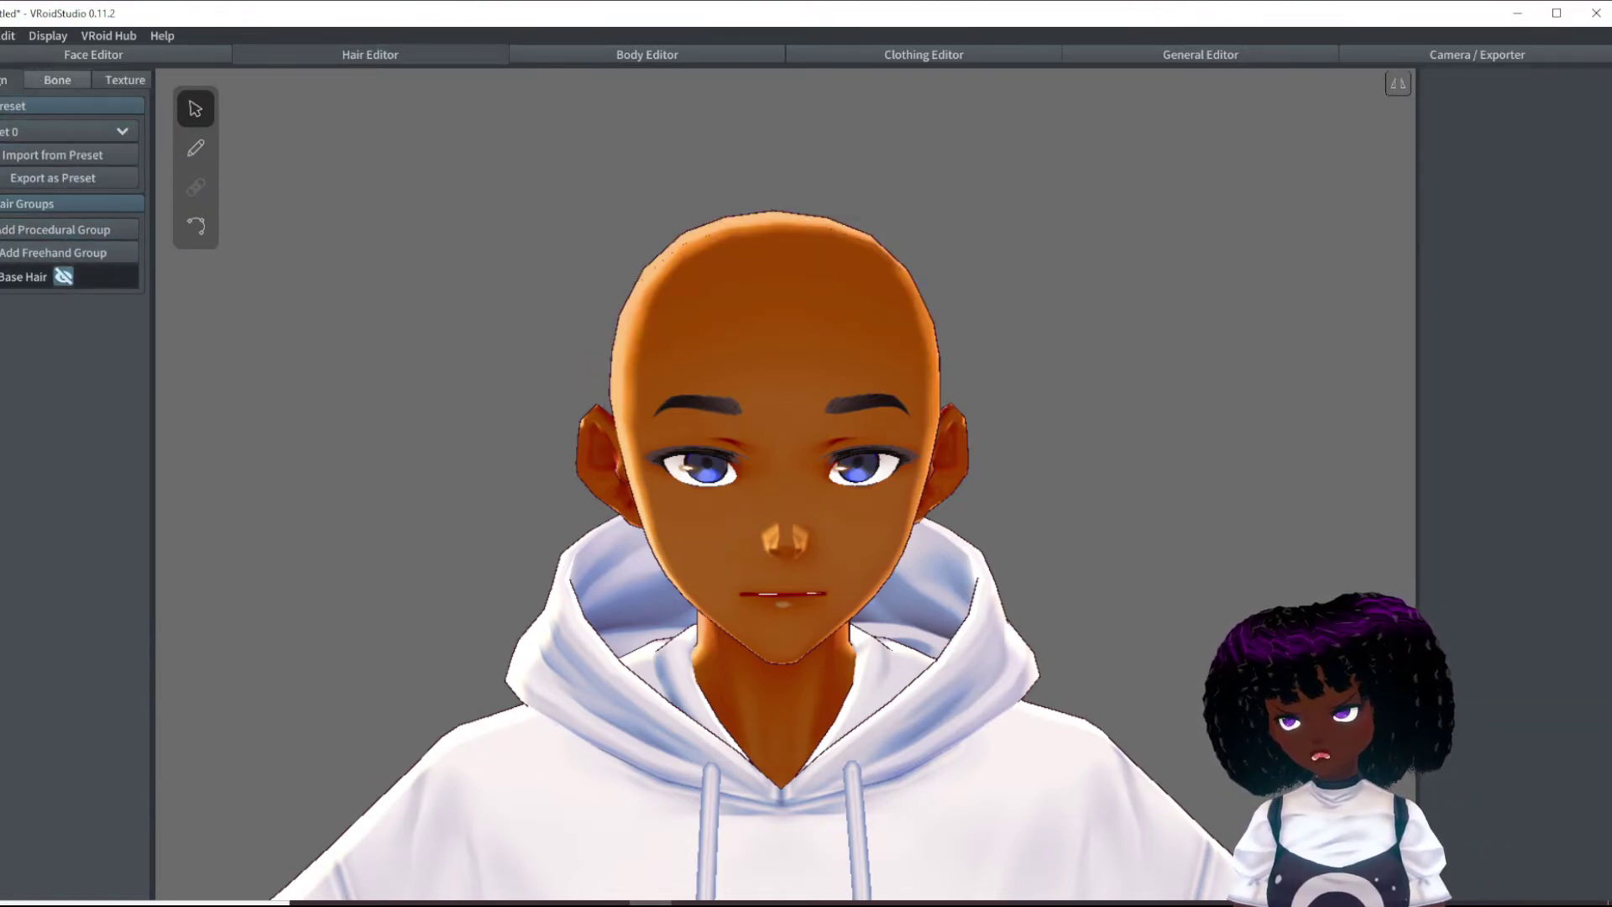
Step: Return to the face contour parameters and raise Chin Sharpness
left_click(152, 61)
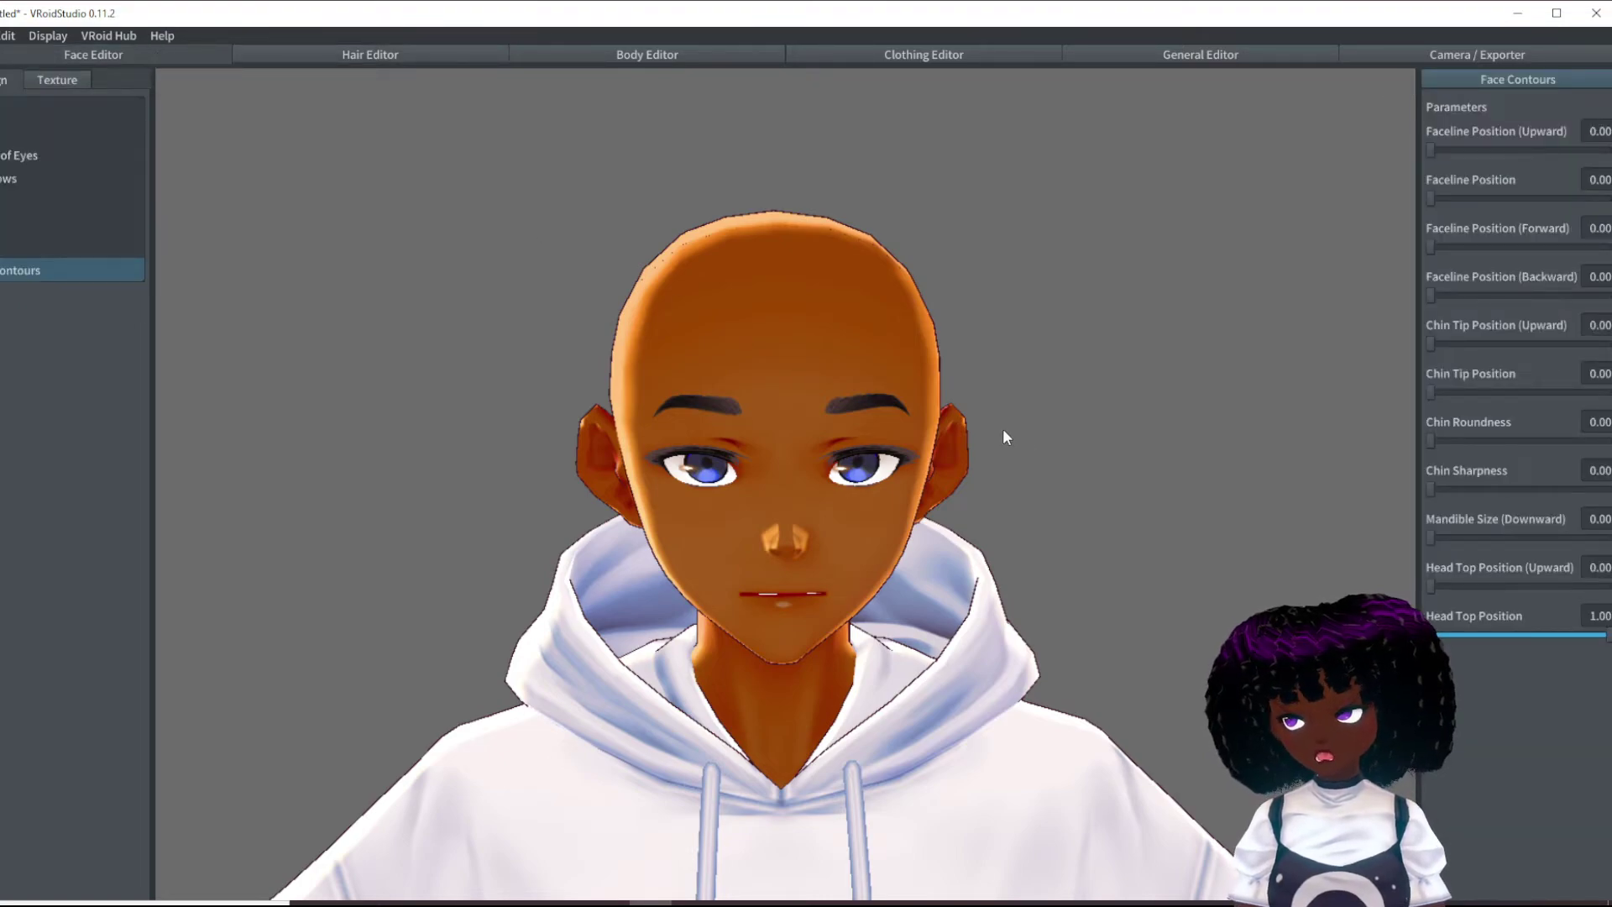
right_click_drag(976, 421, 1034, 444)
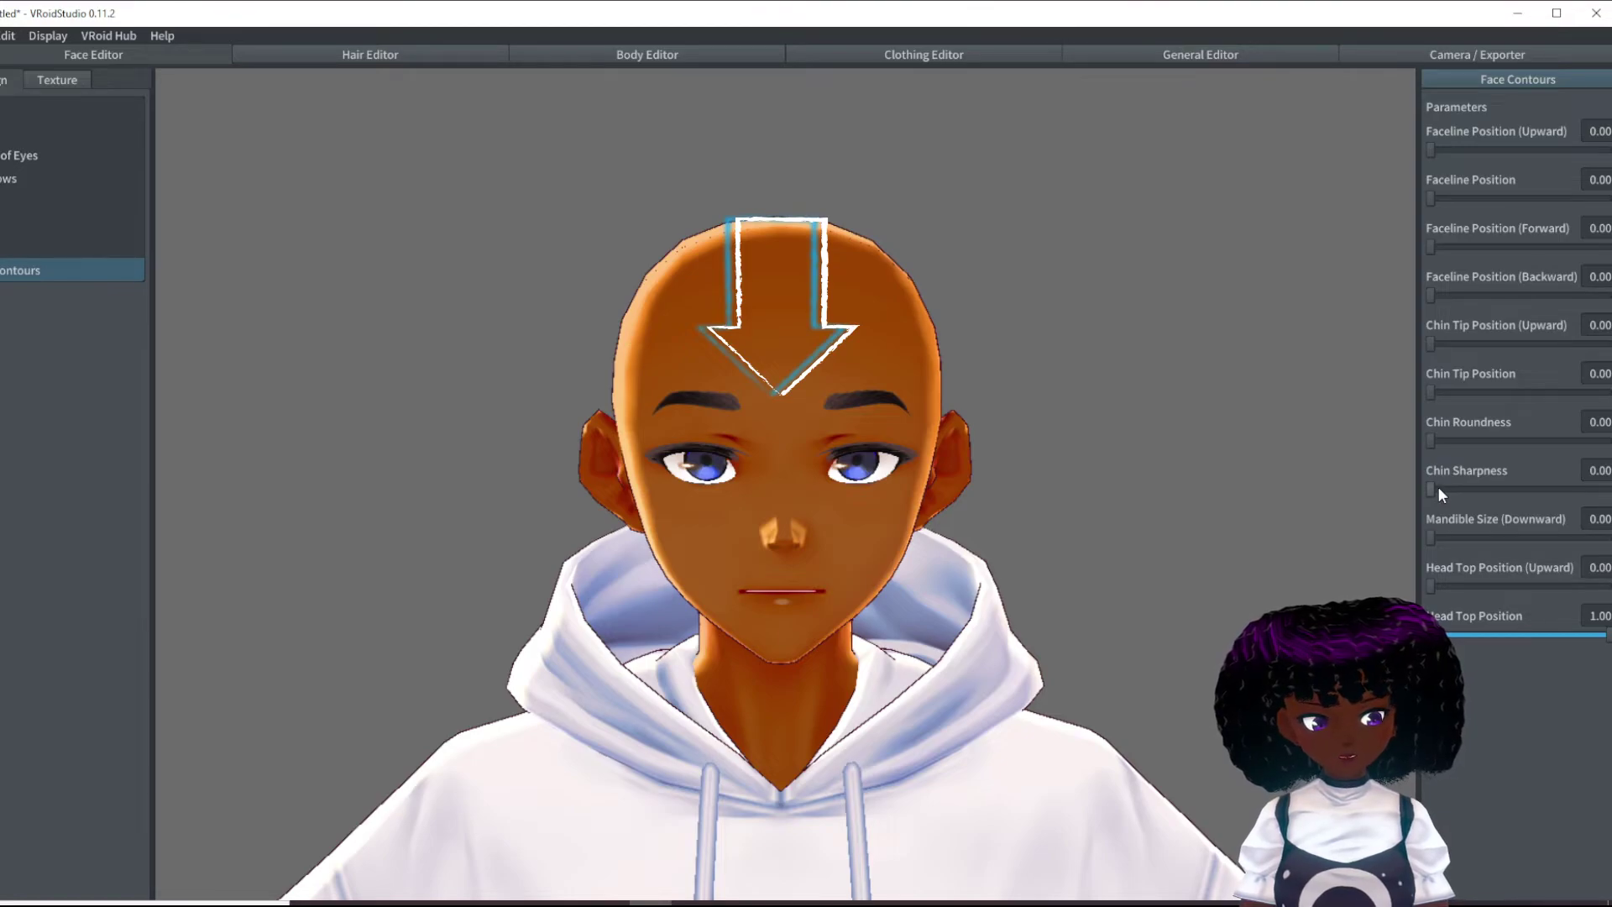
left_click_drag(1434, 489, 1558, 491)
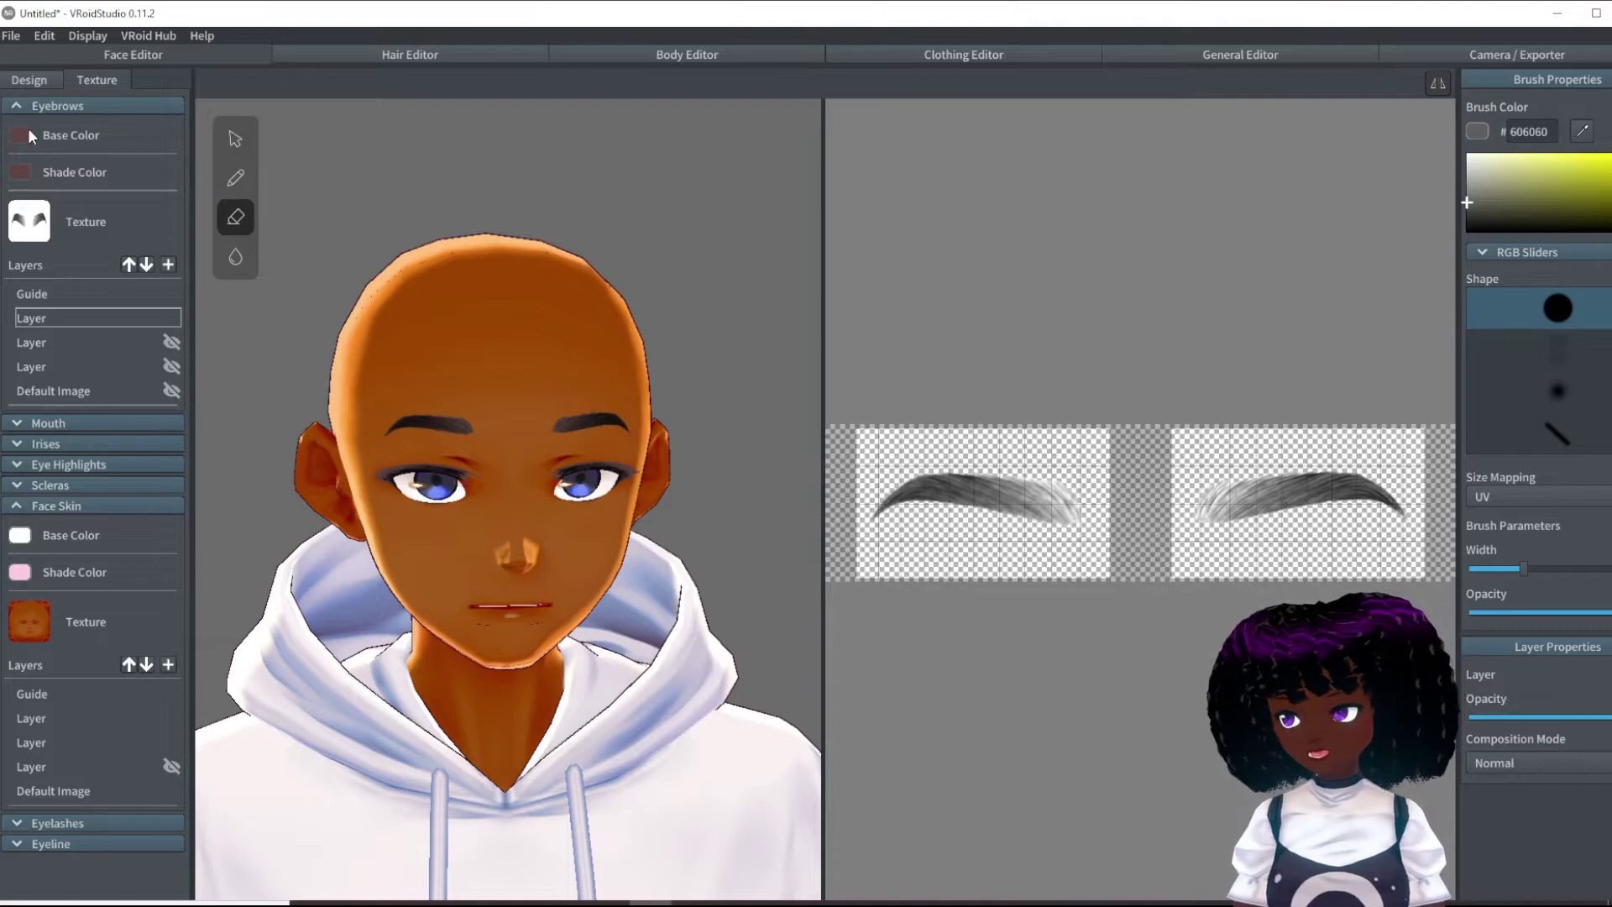
Step: Set the eyebrows' base color to dark brown #432E04 and their shade color to a similar dark brown
left_click(21, 135)
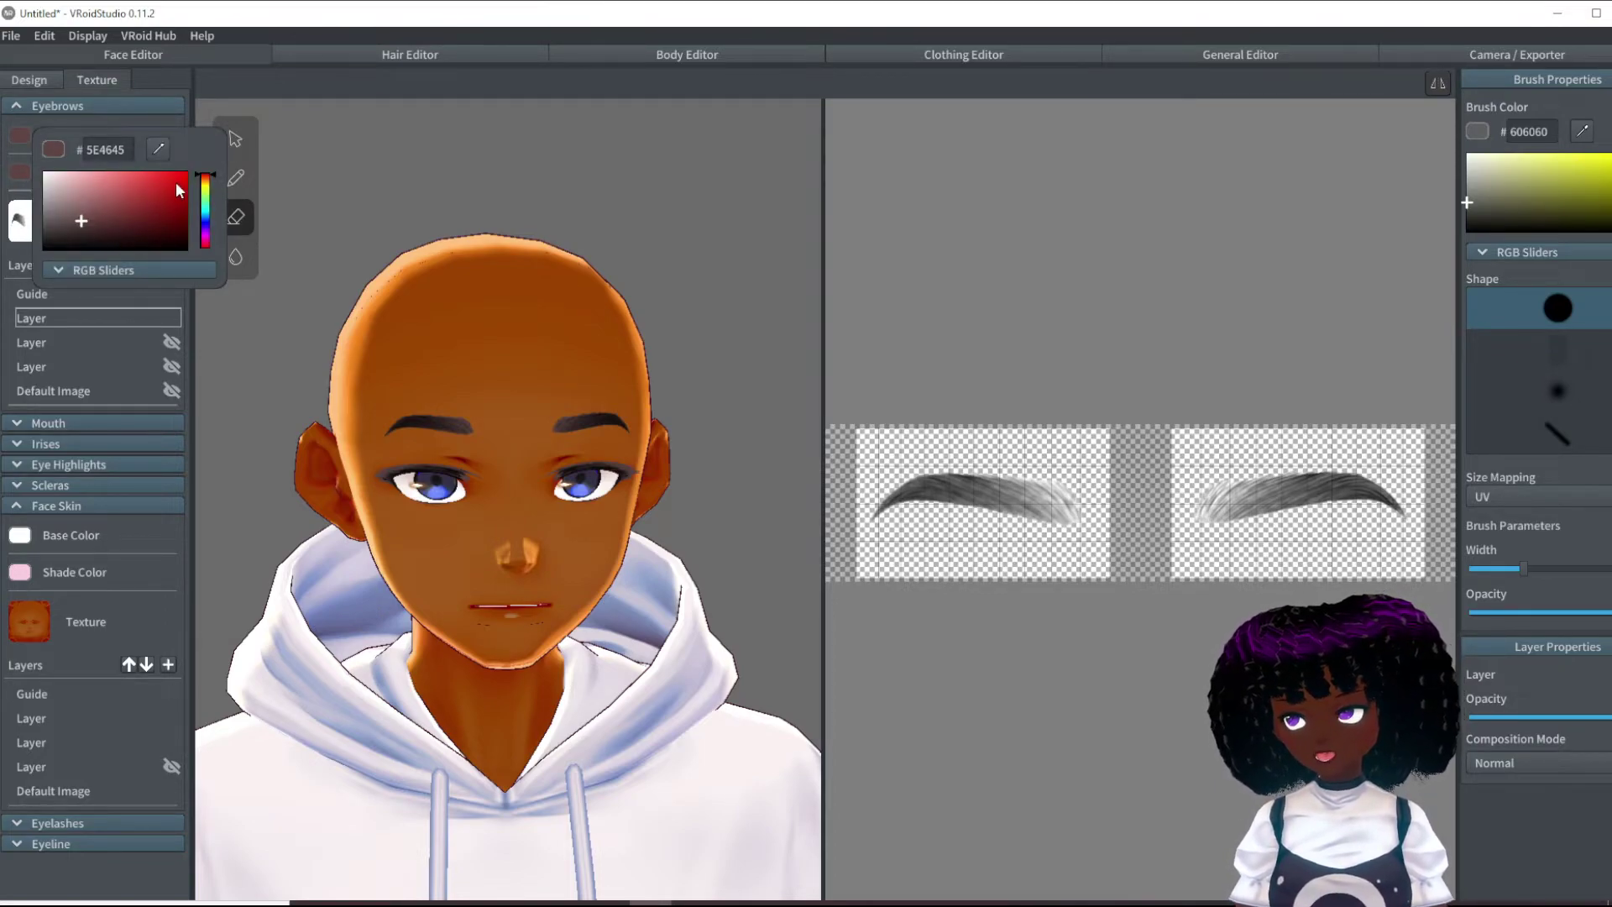
left_click_drag(207, 181, 210, 189)
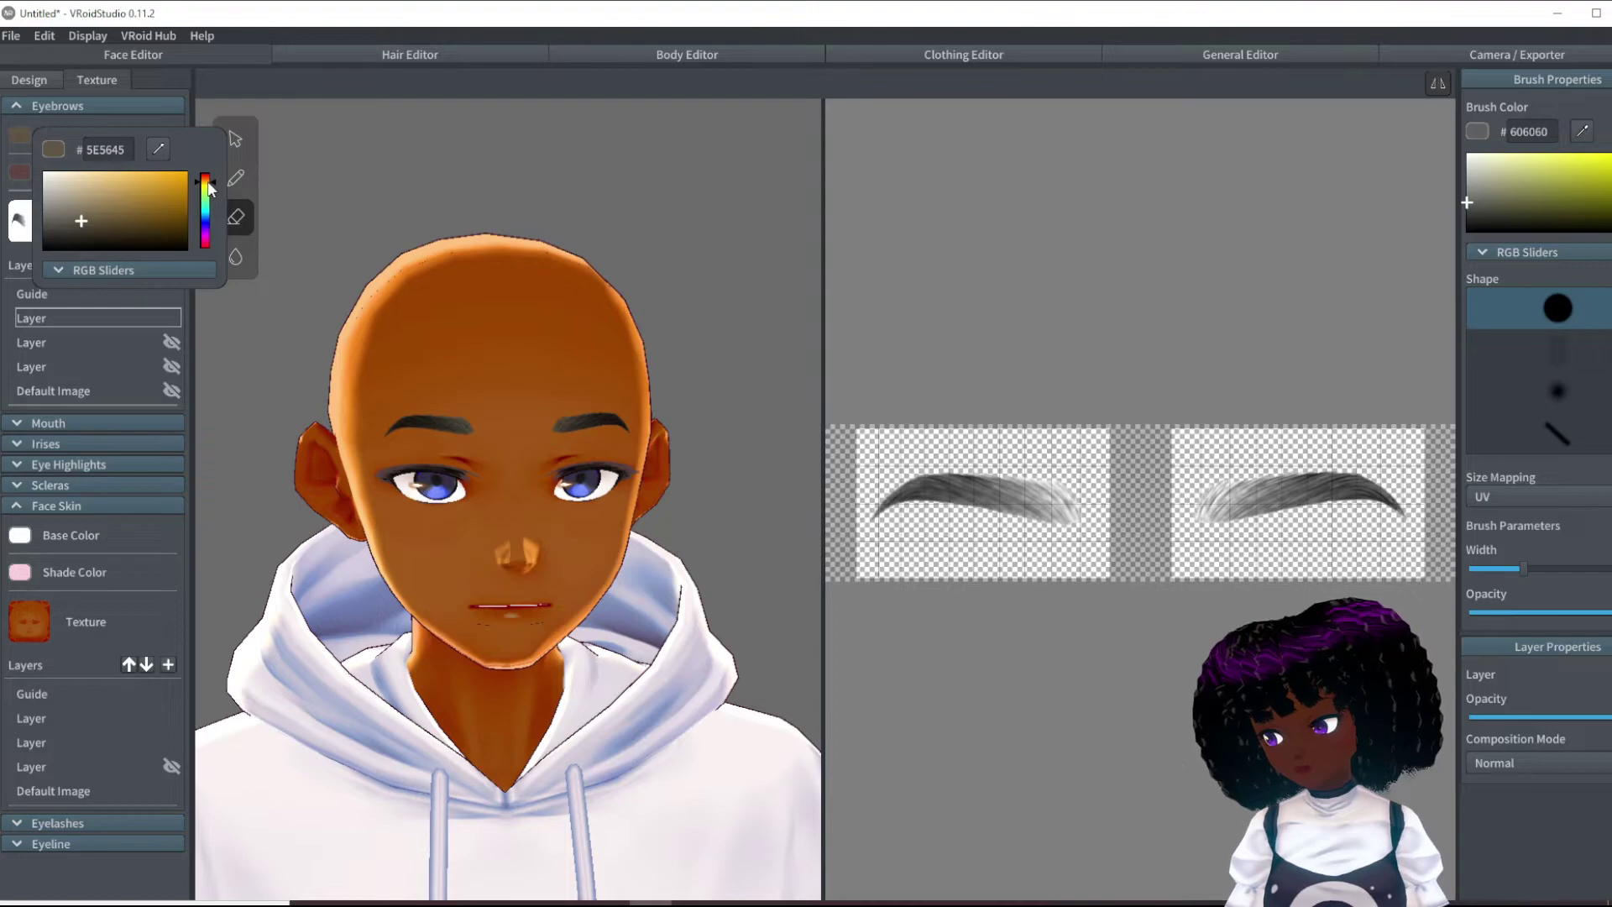
left_click(168, 223)
left_click_drag(173, 220, 179, 230)
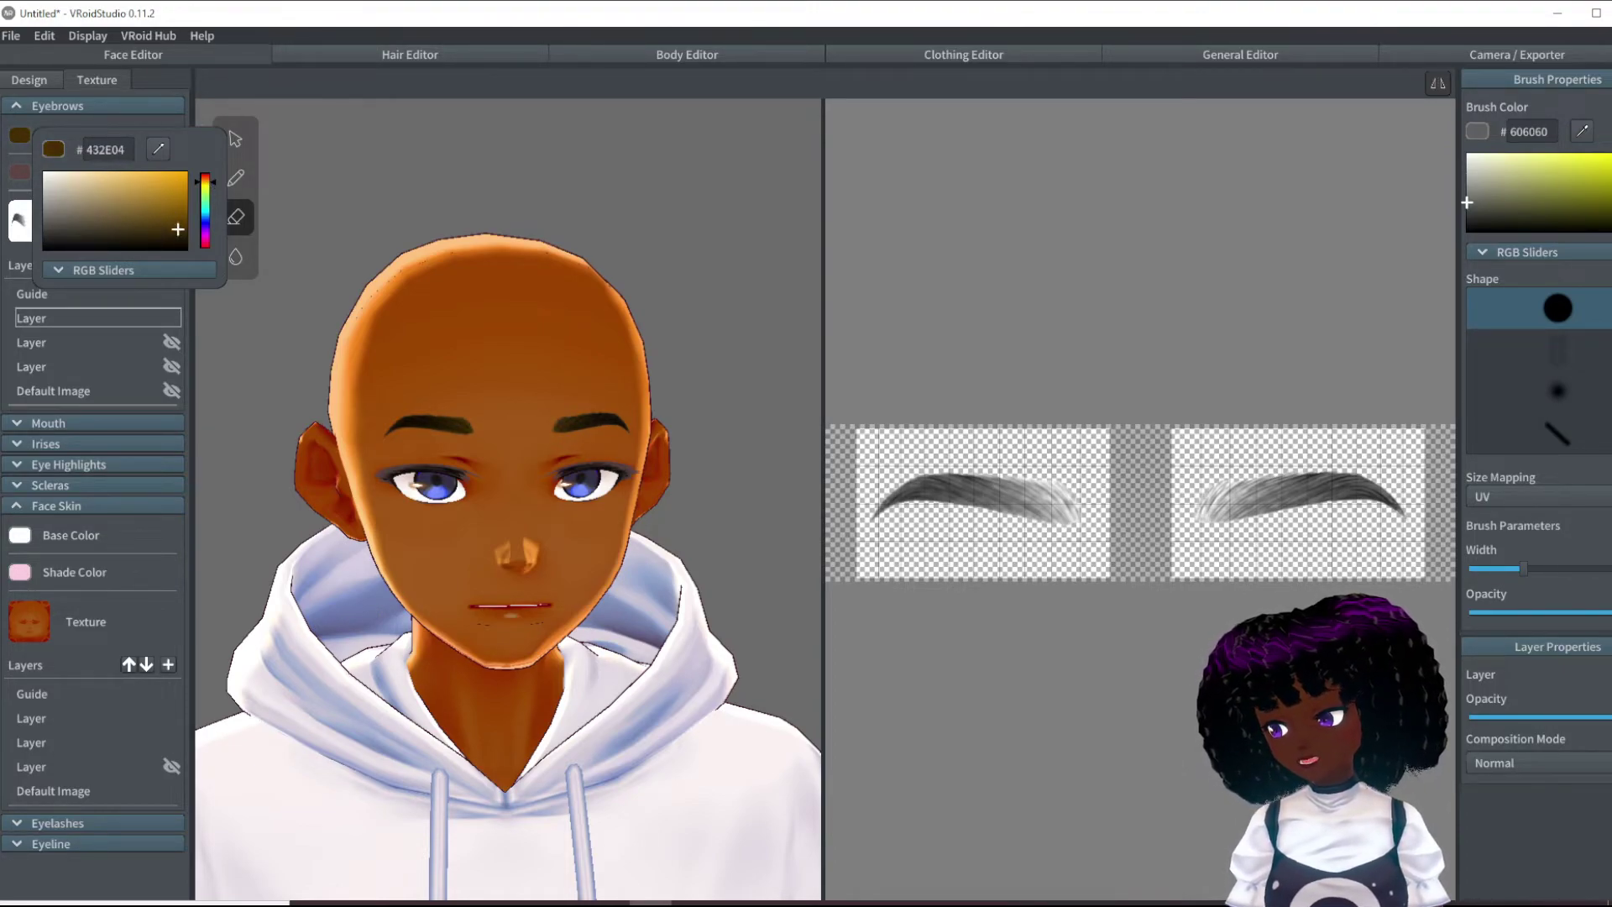
left_click(23, 174)
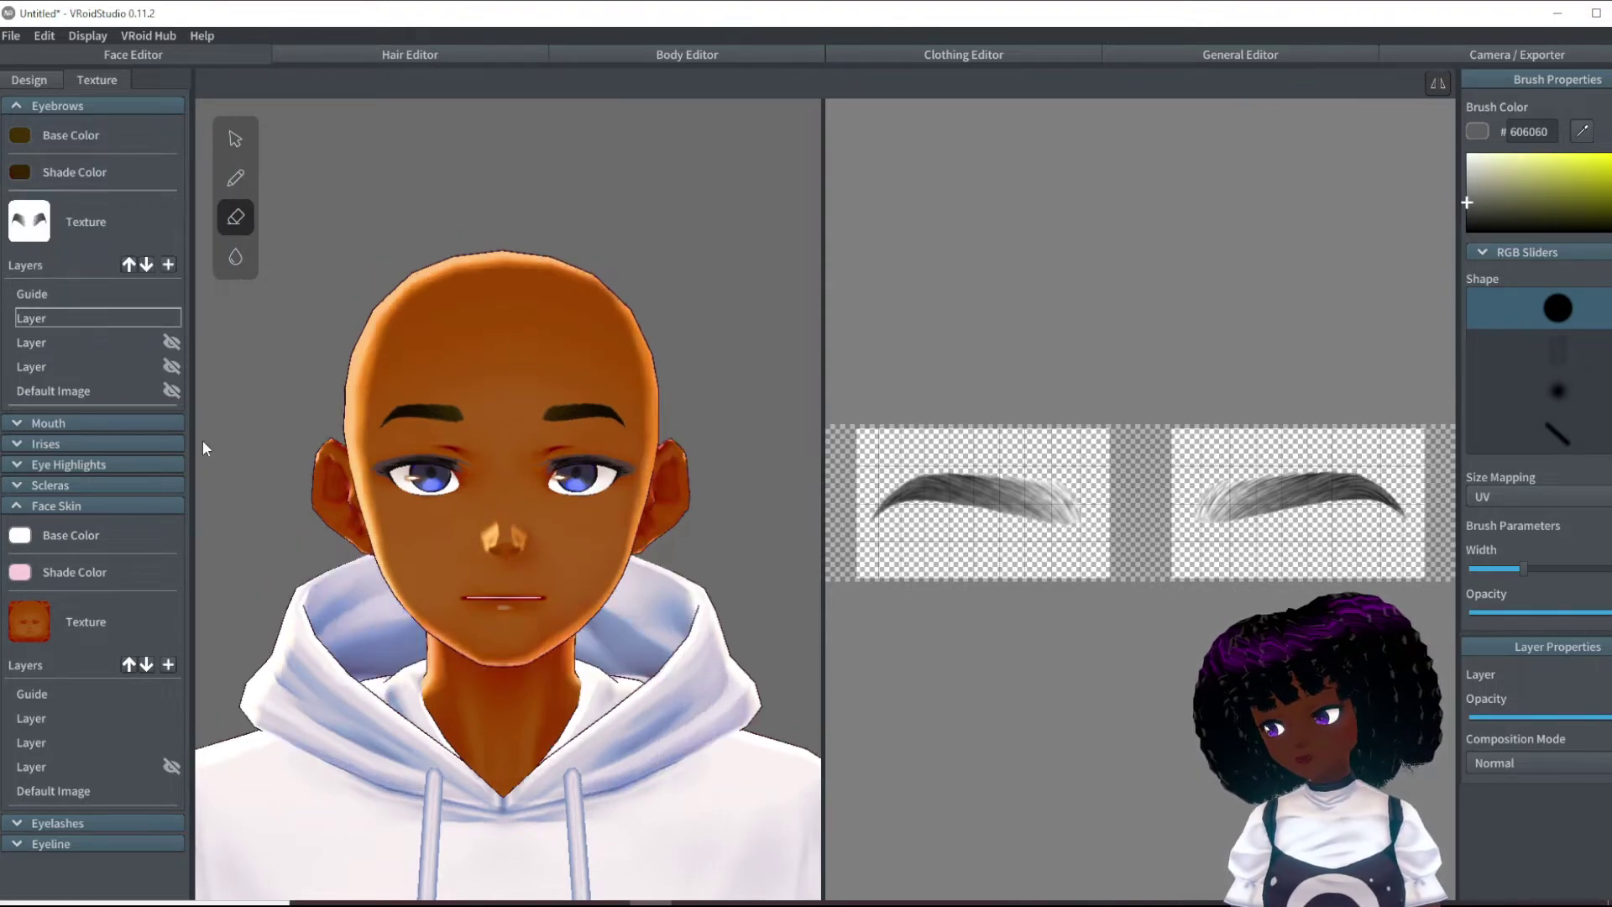
Step: Examine the character's eyes alongside the iris texture settings, and close the eyeline texture settings
left_click(17, 445)
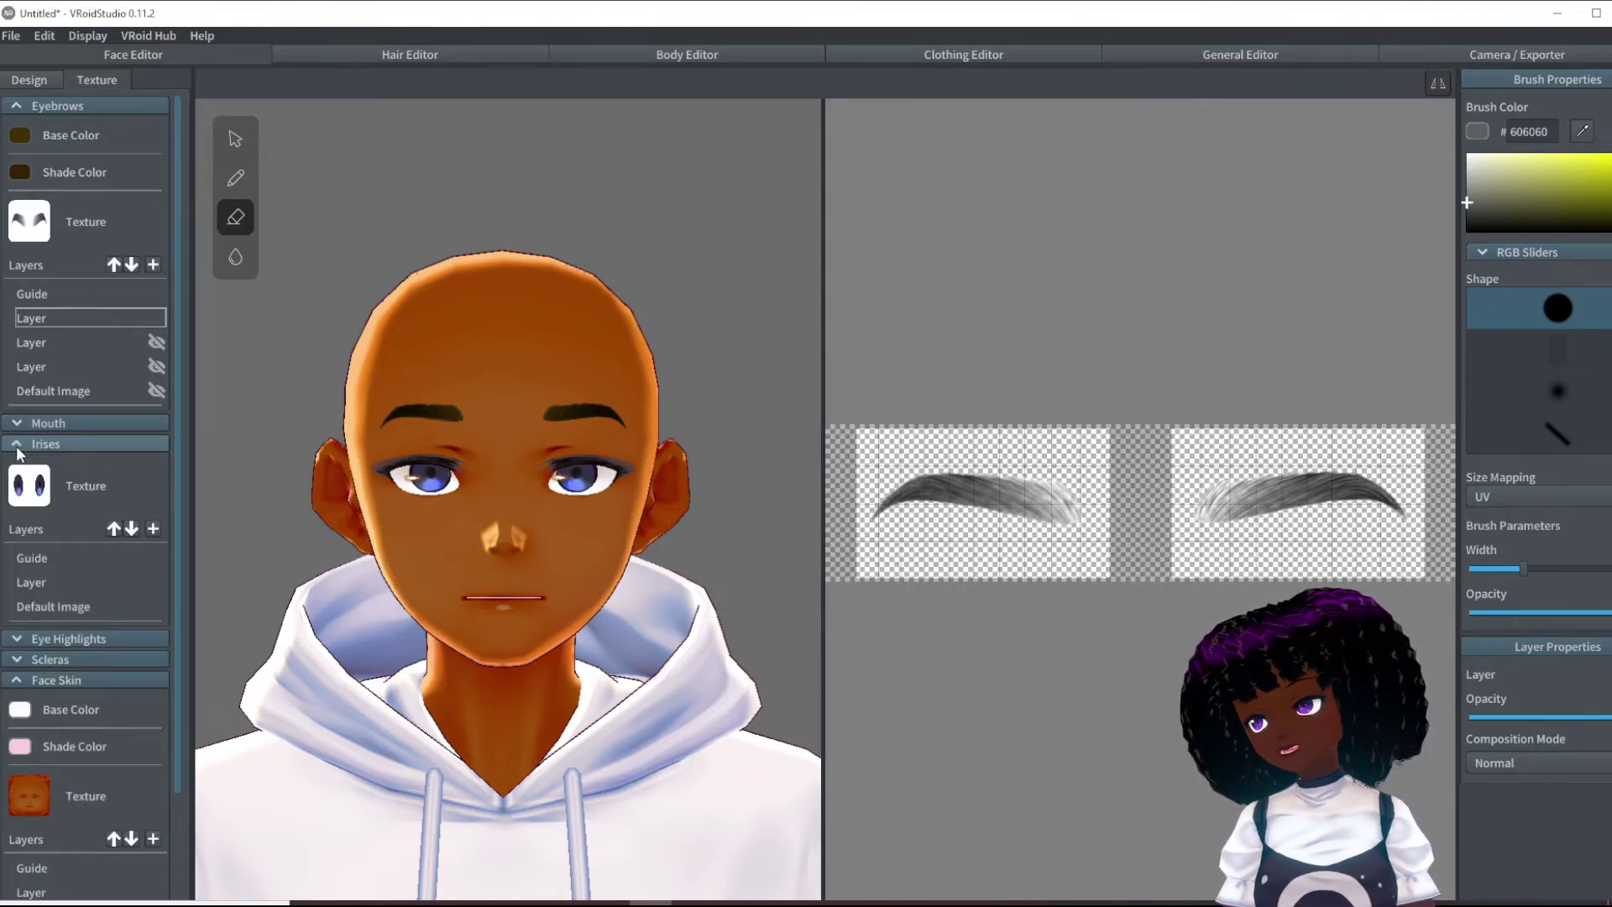
scroll(622, 583, "up", 3)
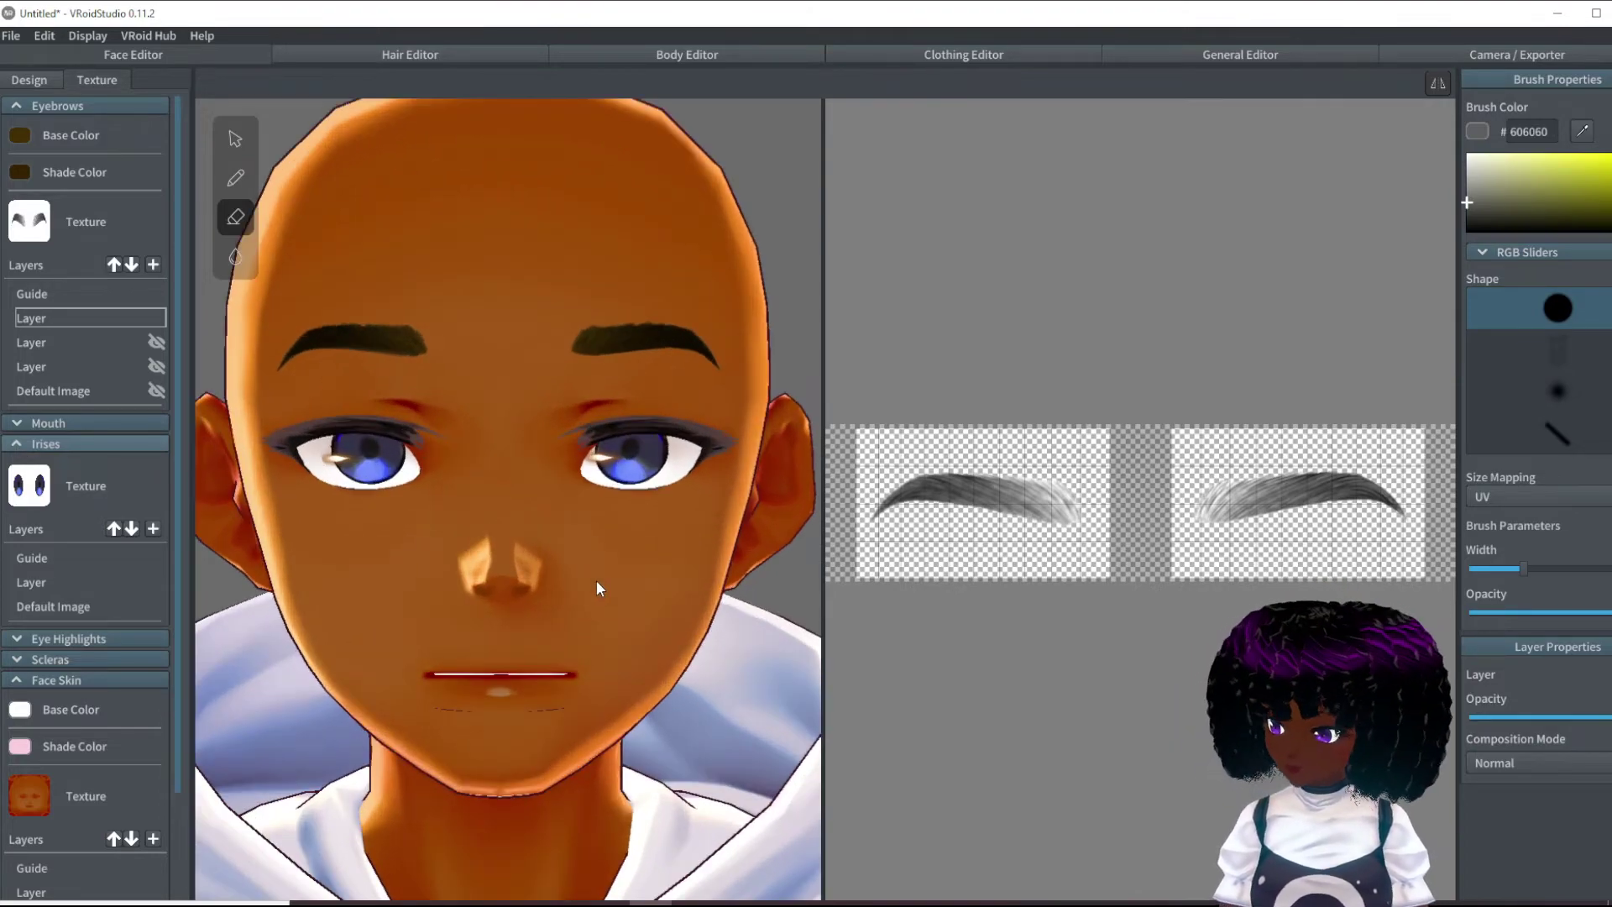
scroll(596, 581, "down", 3)
right_click_drag(596, 581, 600, 592)
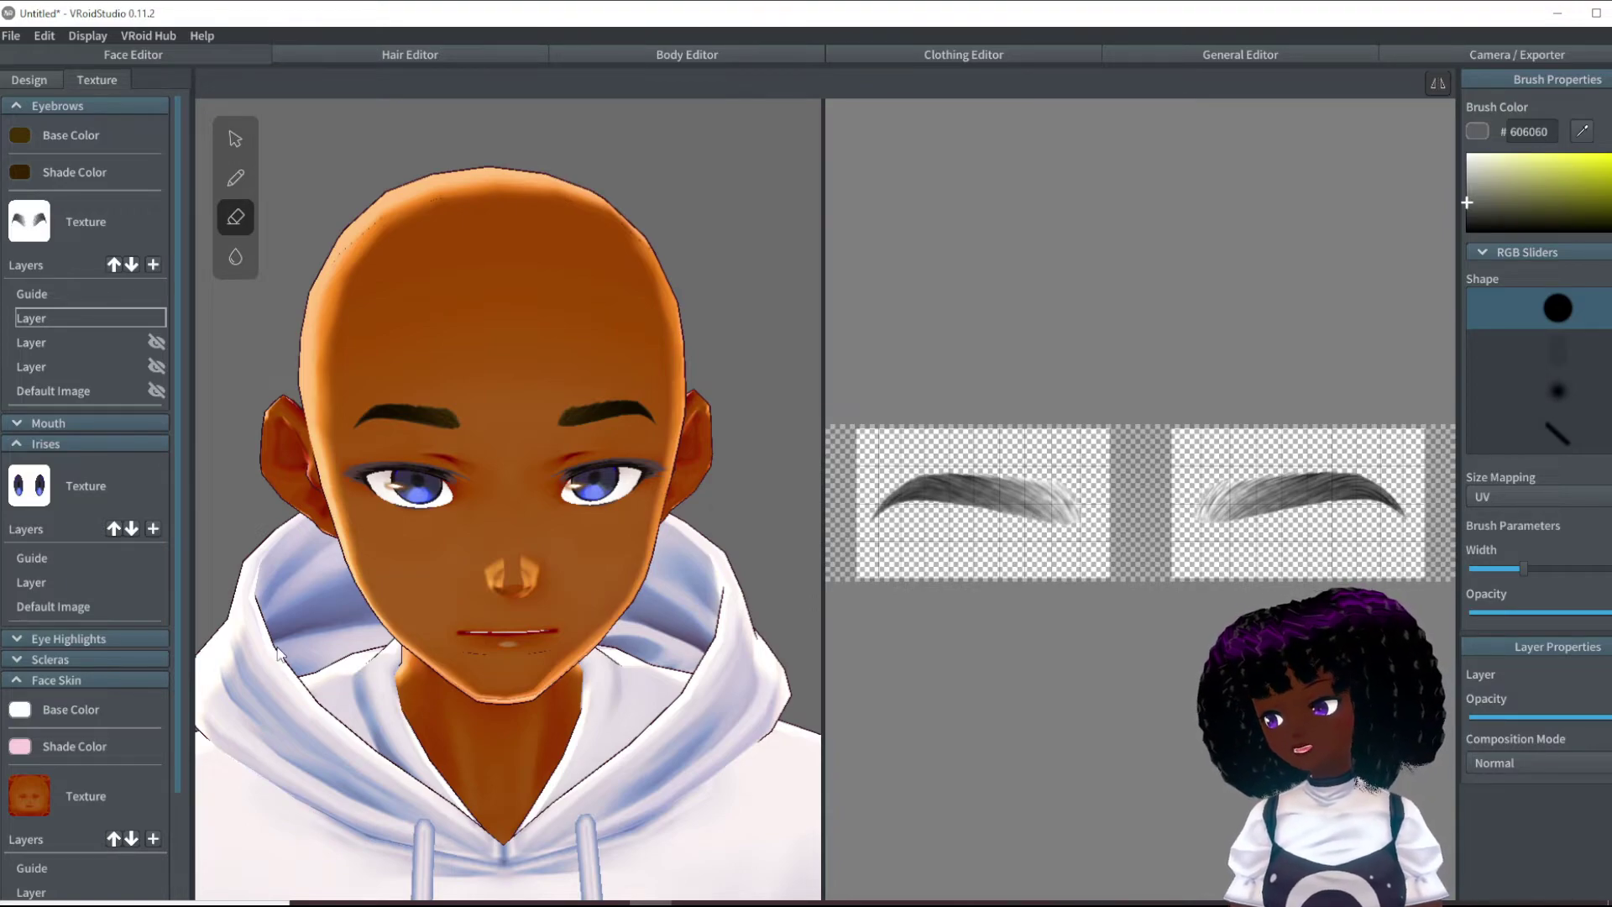
scroll(105, 578, "down", 2)
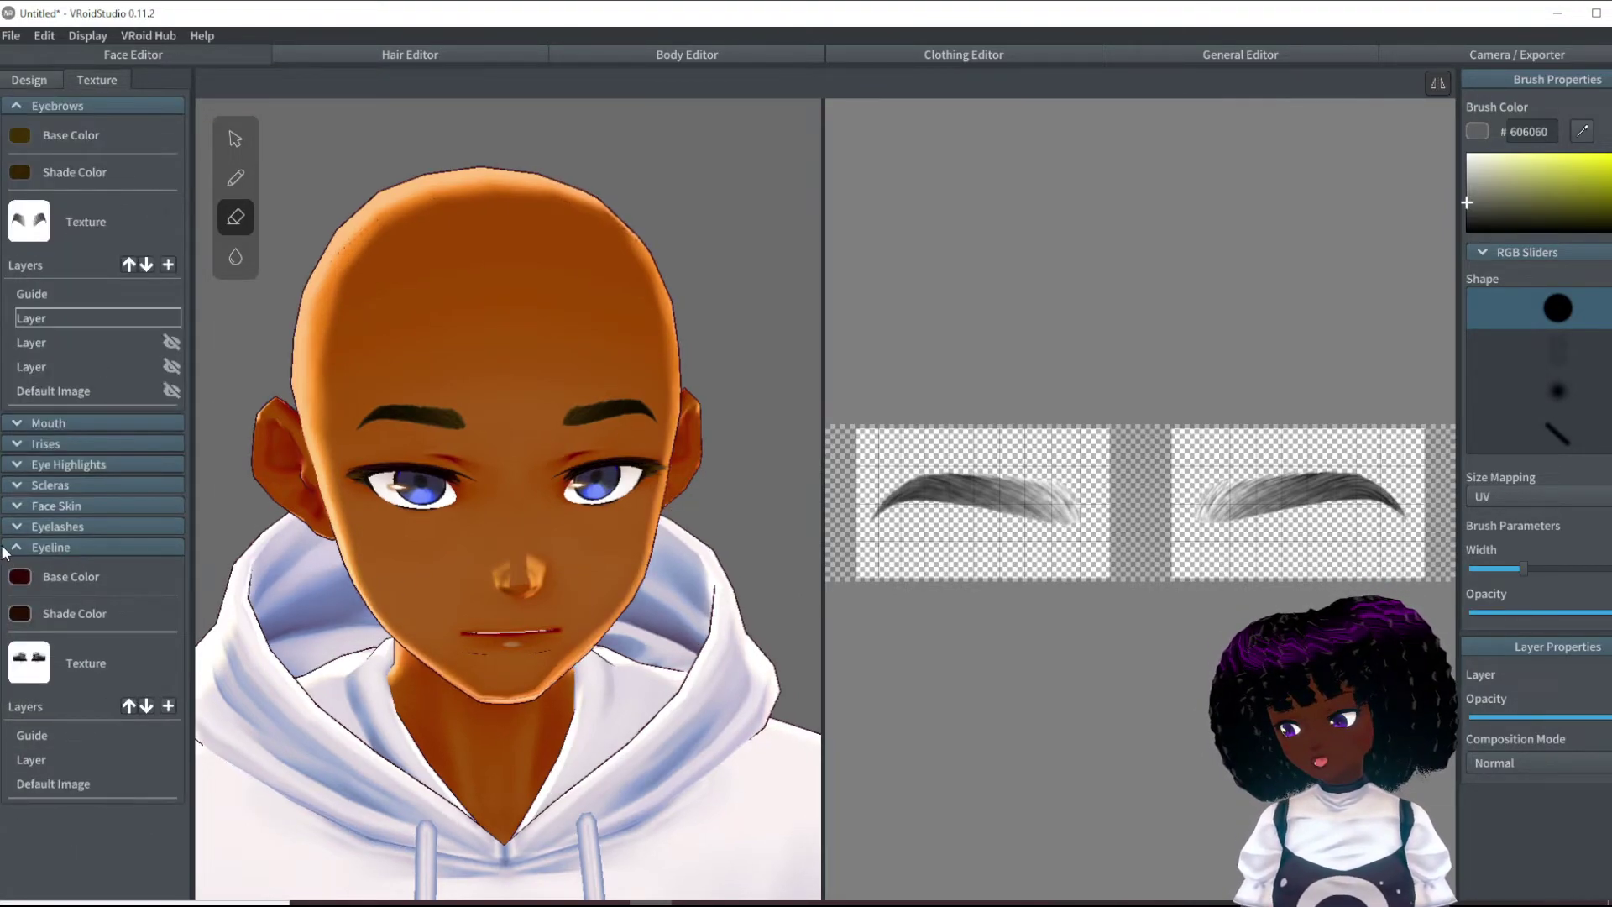
left_click(38, 543)
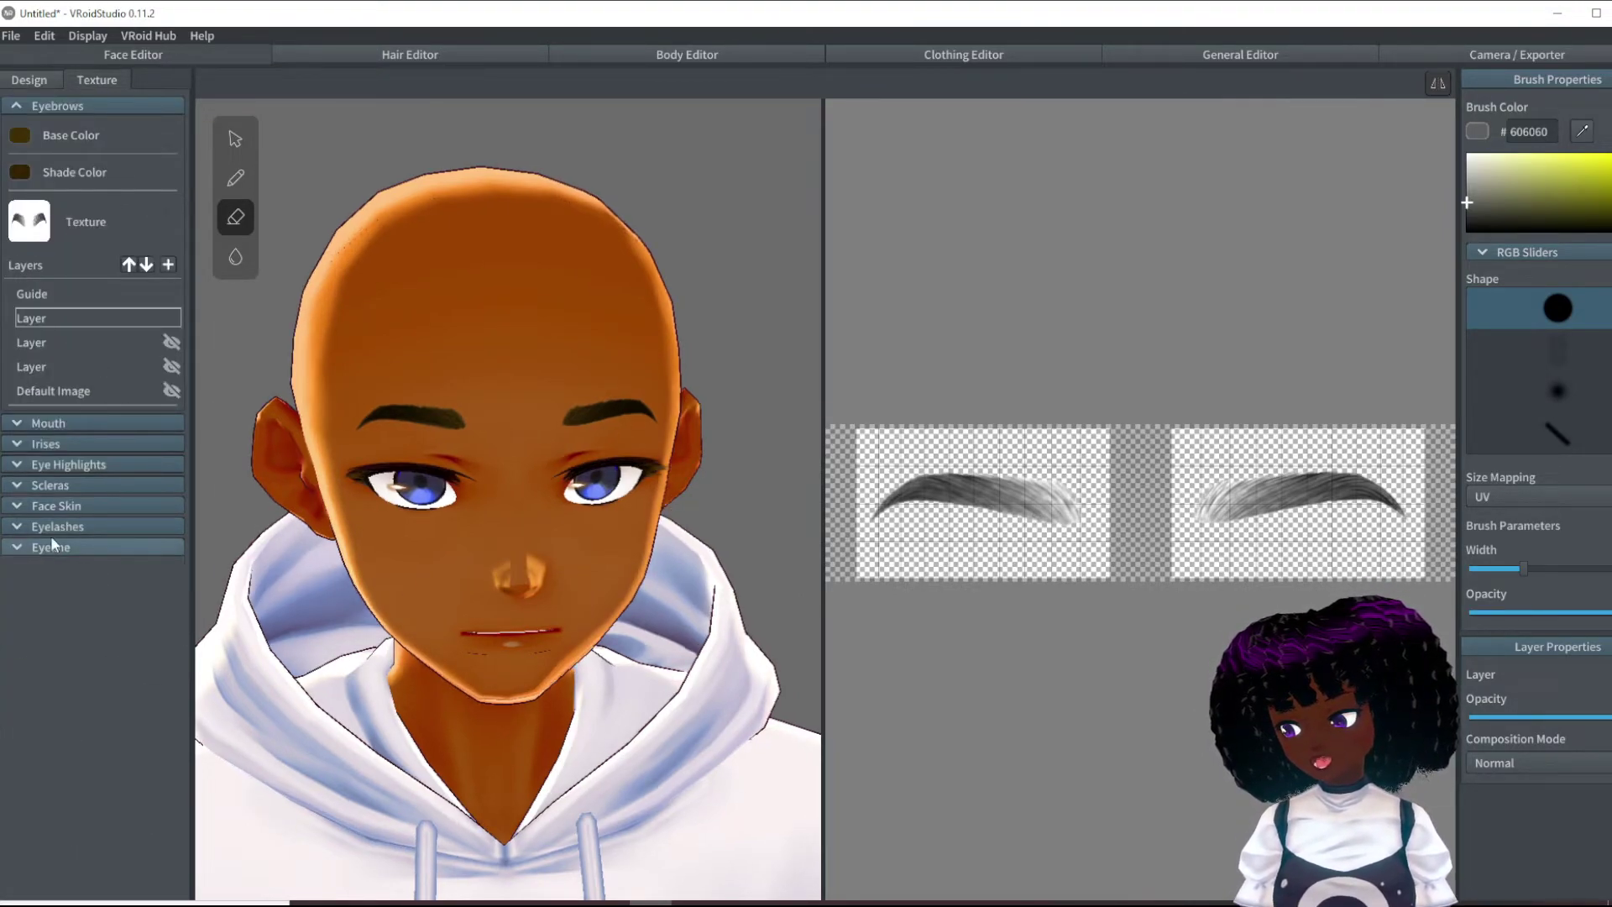
Step: Select the uppermost paint layer of the face skin texture and sample the brown #983D01 beside the mouth as the brush color
left_click(25, 505)
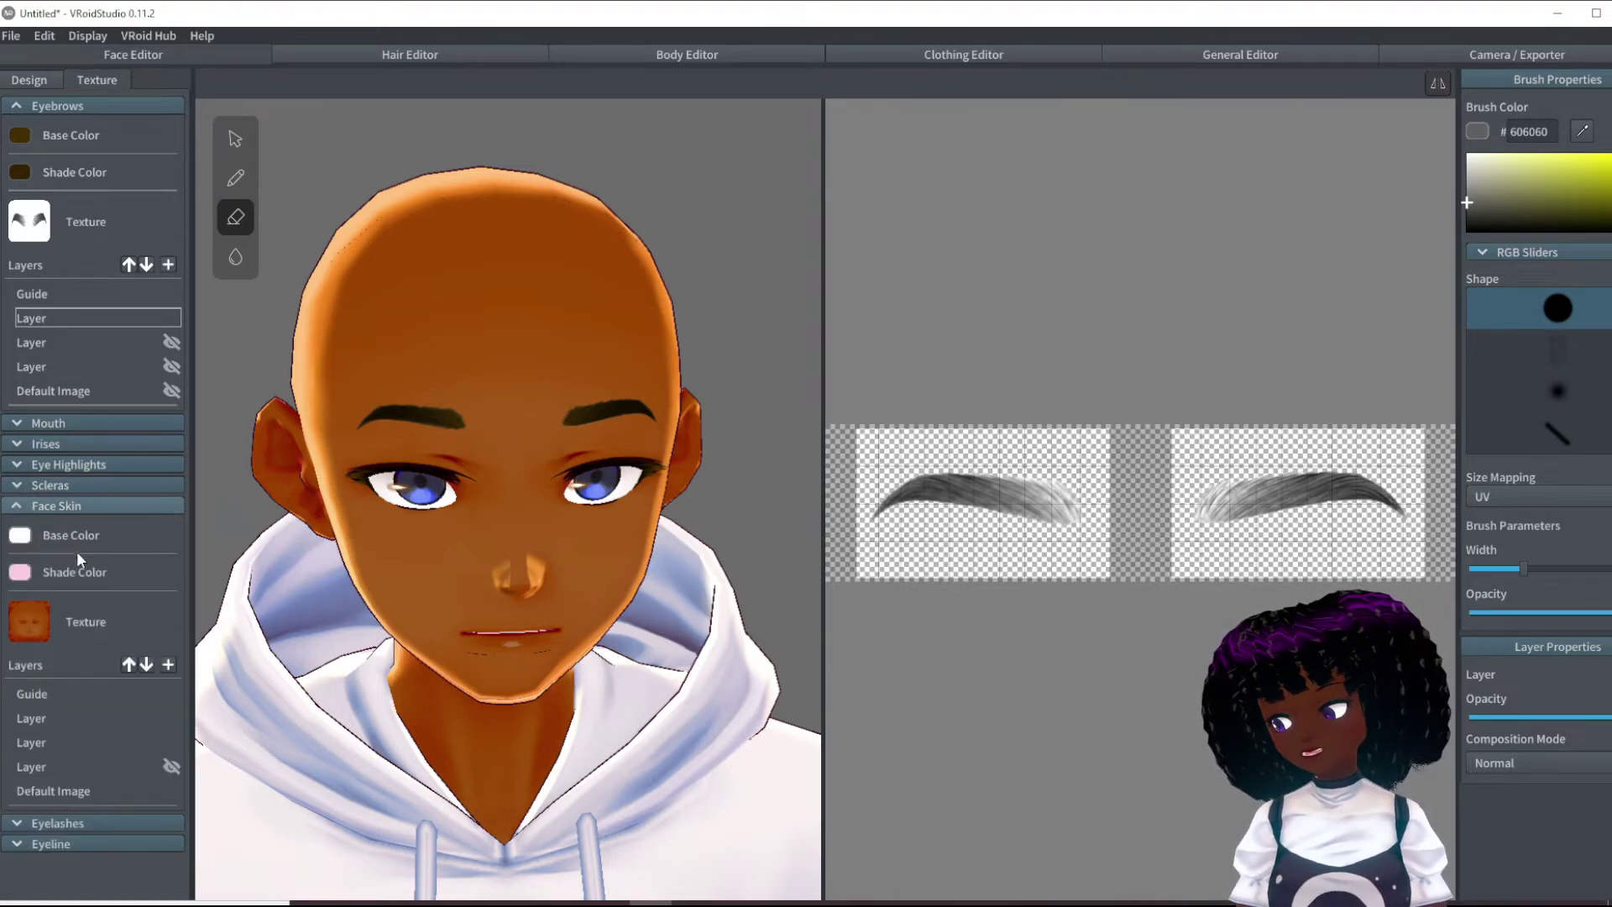
left_click(46, 714)
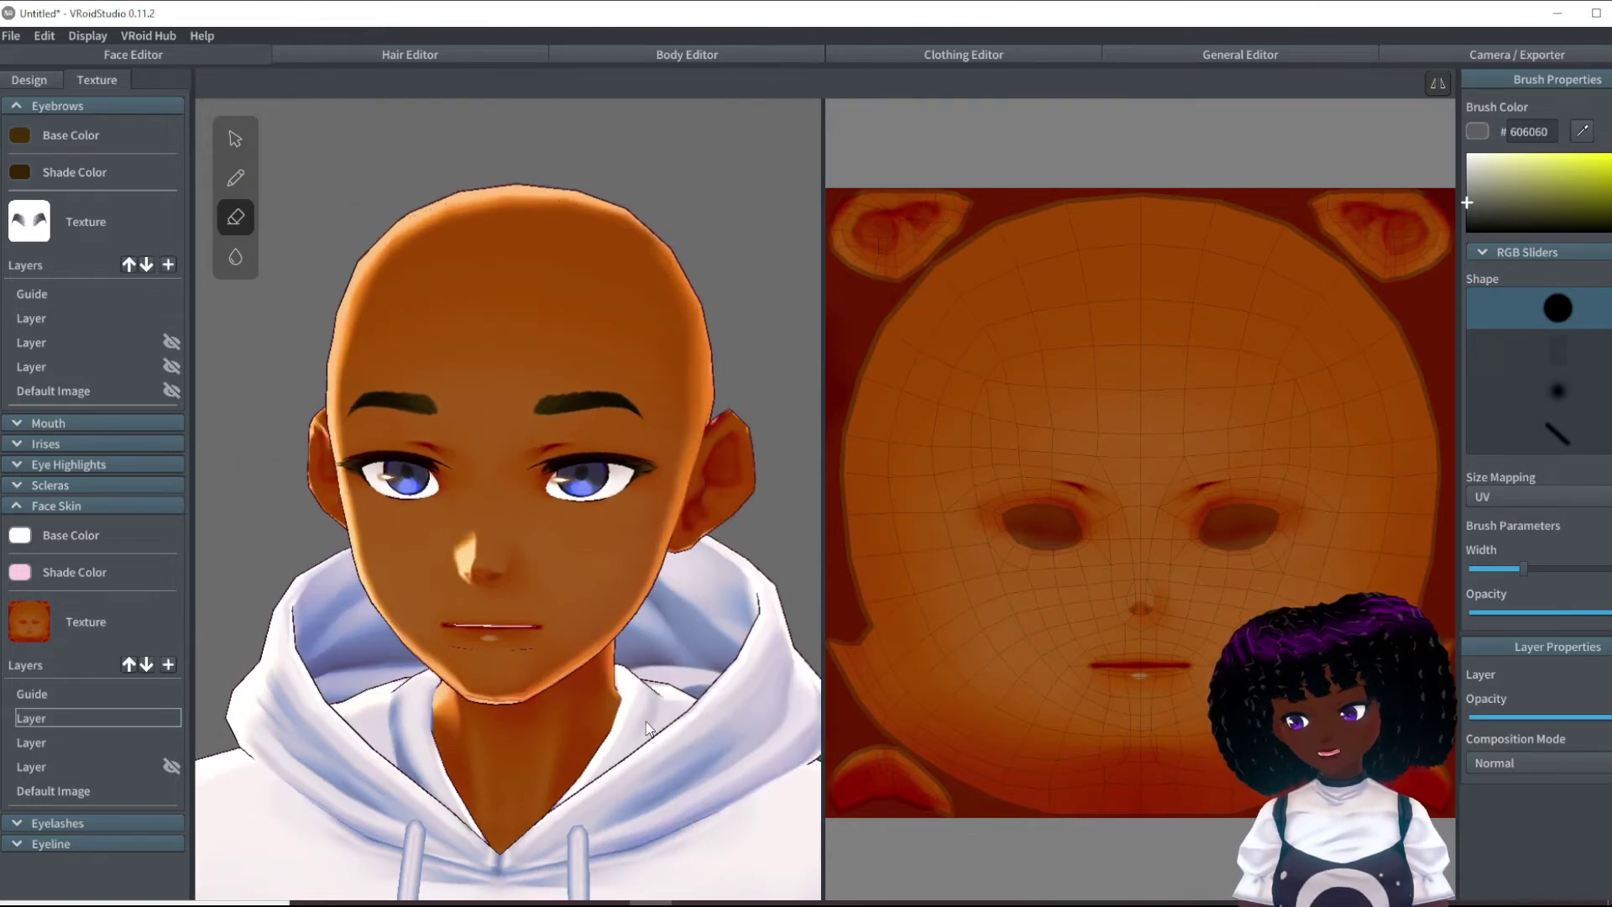
scroll(638, 722, "up", 5)
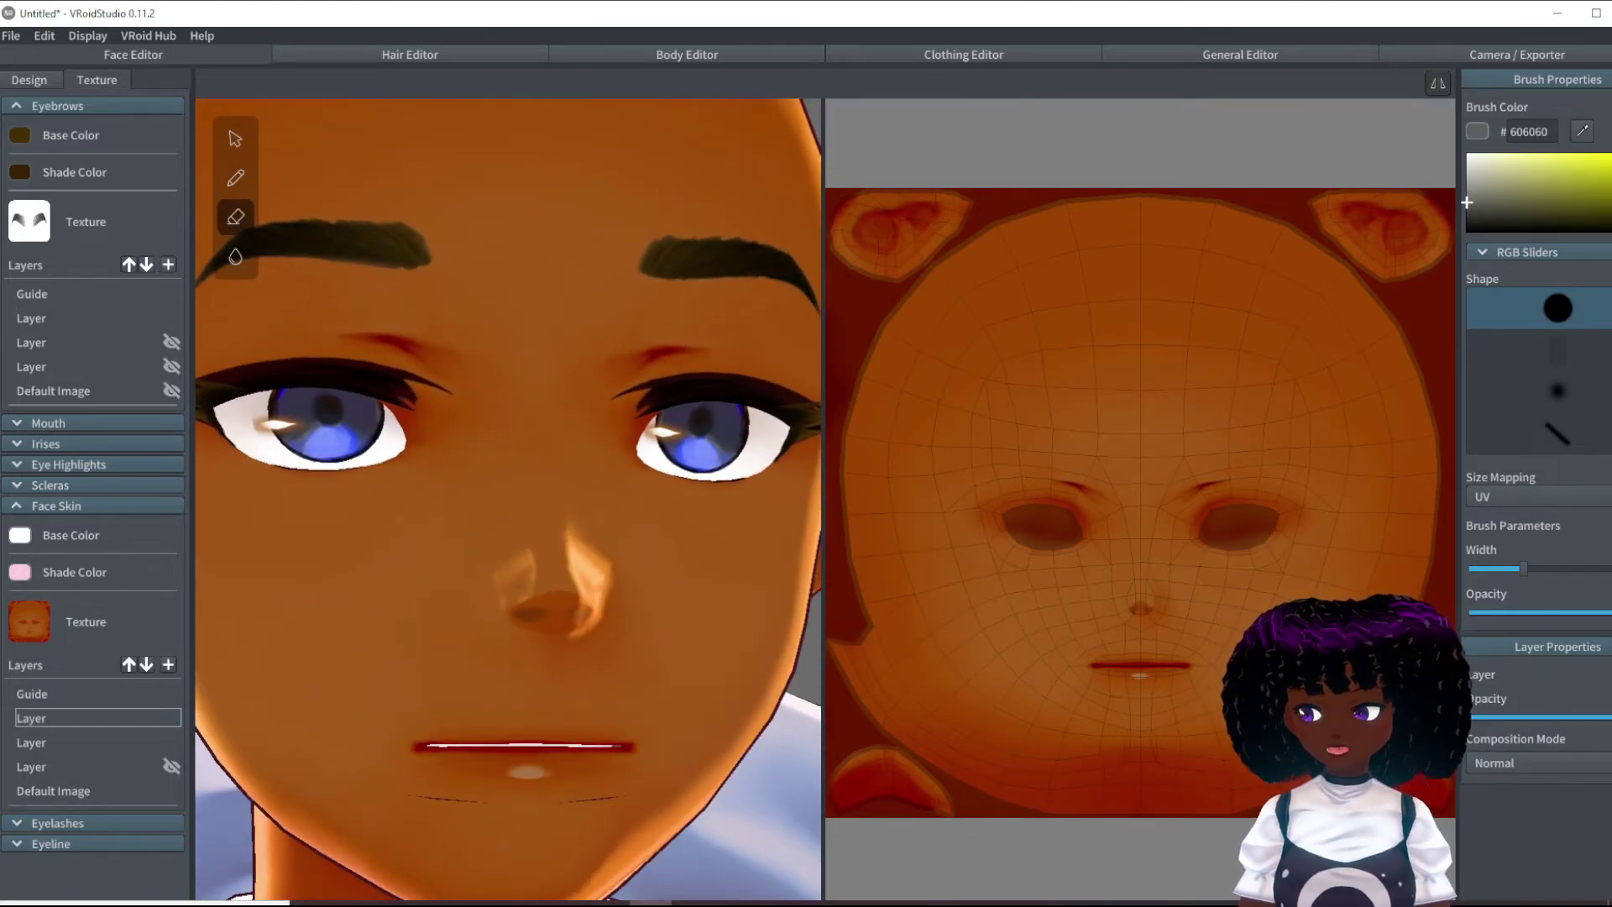
scroll(727, 785, "down", 1)
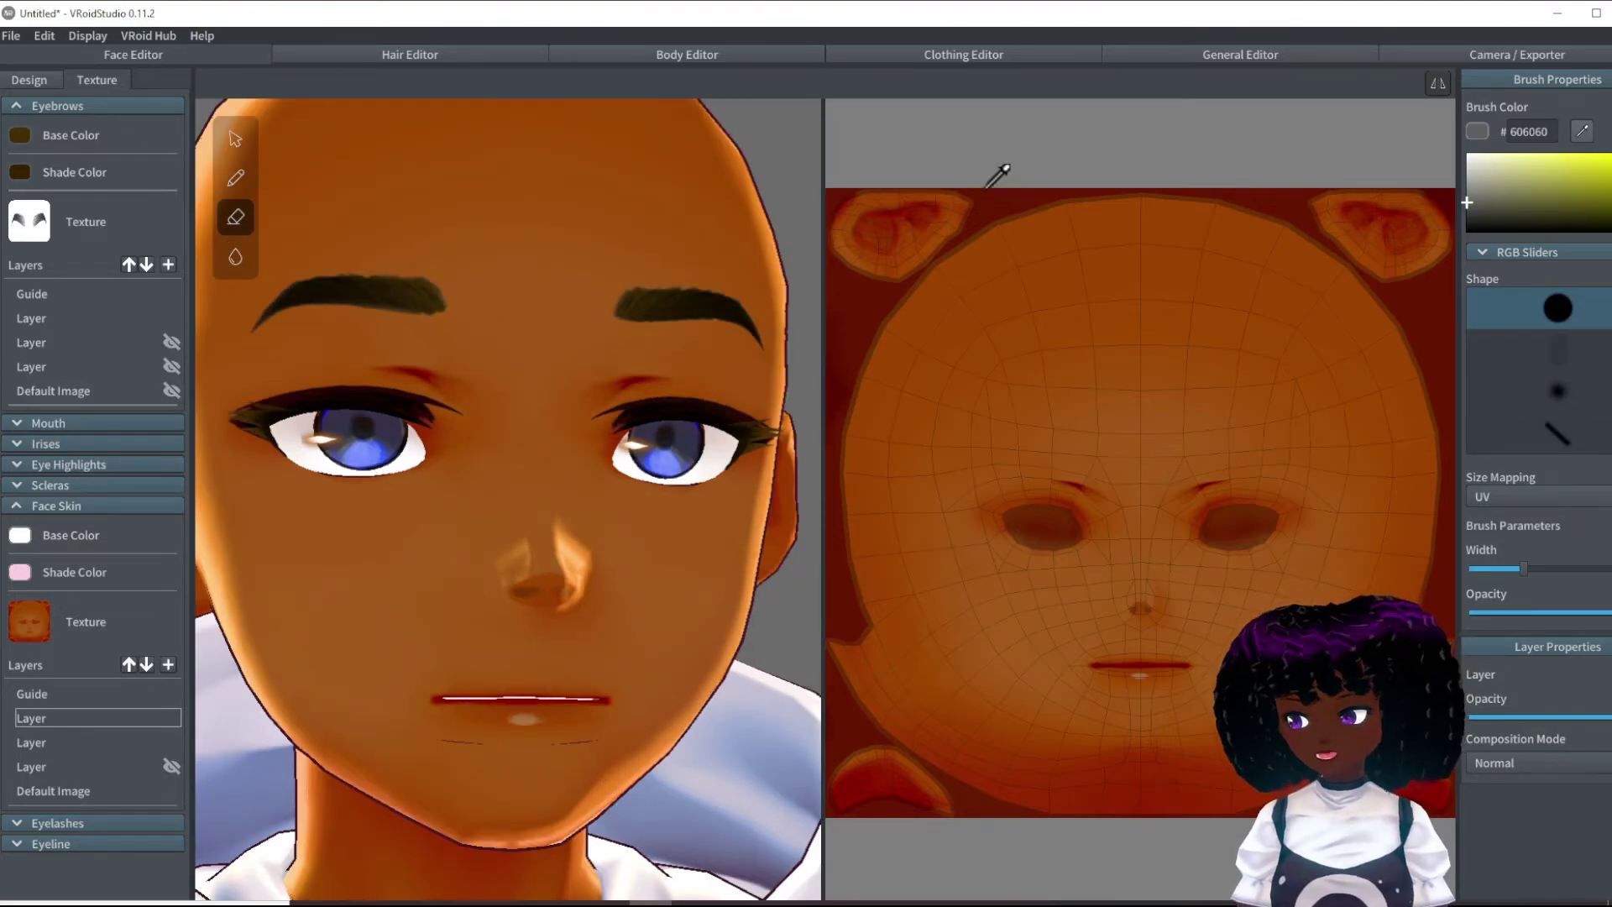
left_click(558, 703)
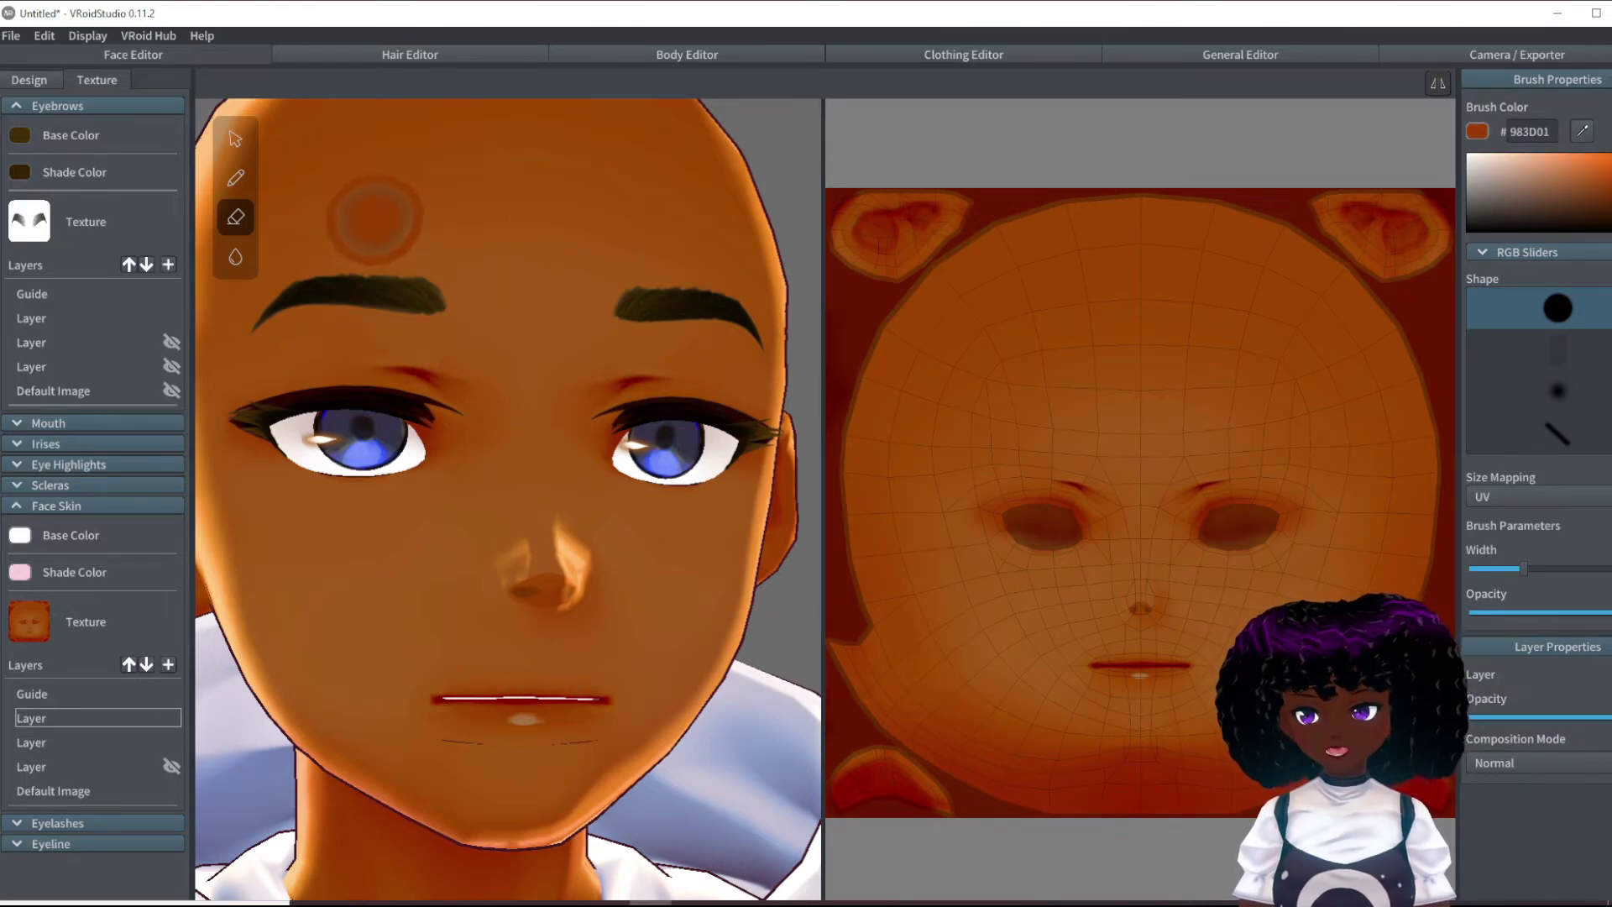
Step: Paint a fuller upper lip on the face skin texture with the soft round brush at width 14
left_click(237, 178)
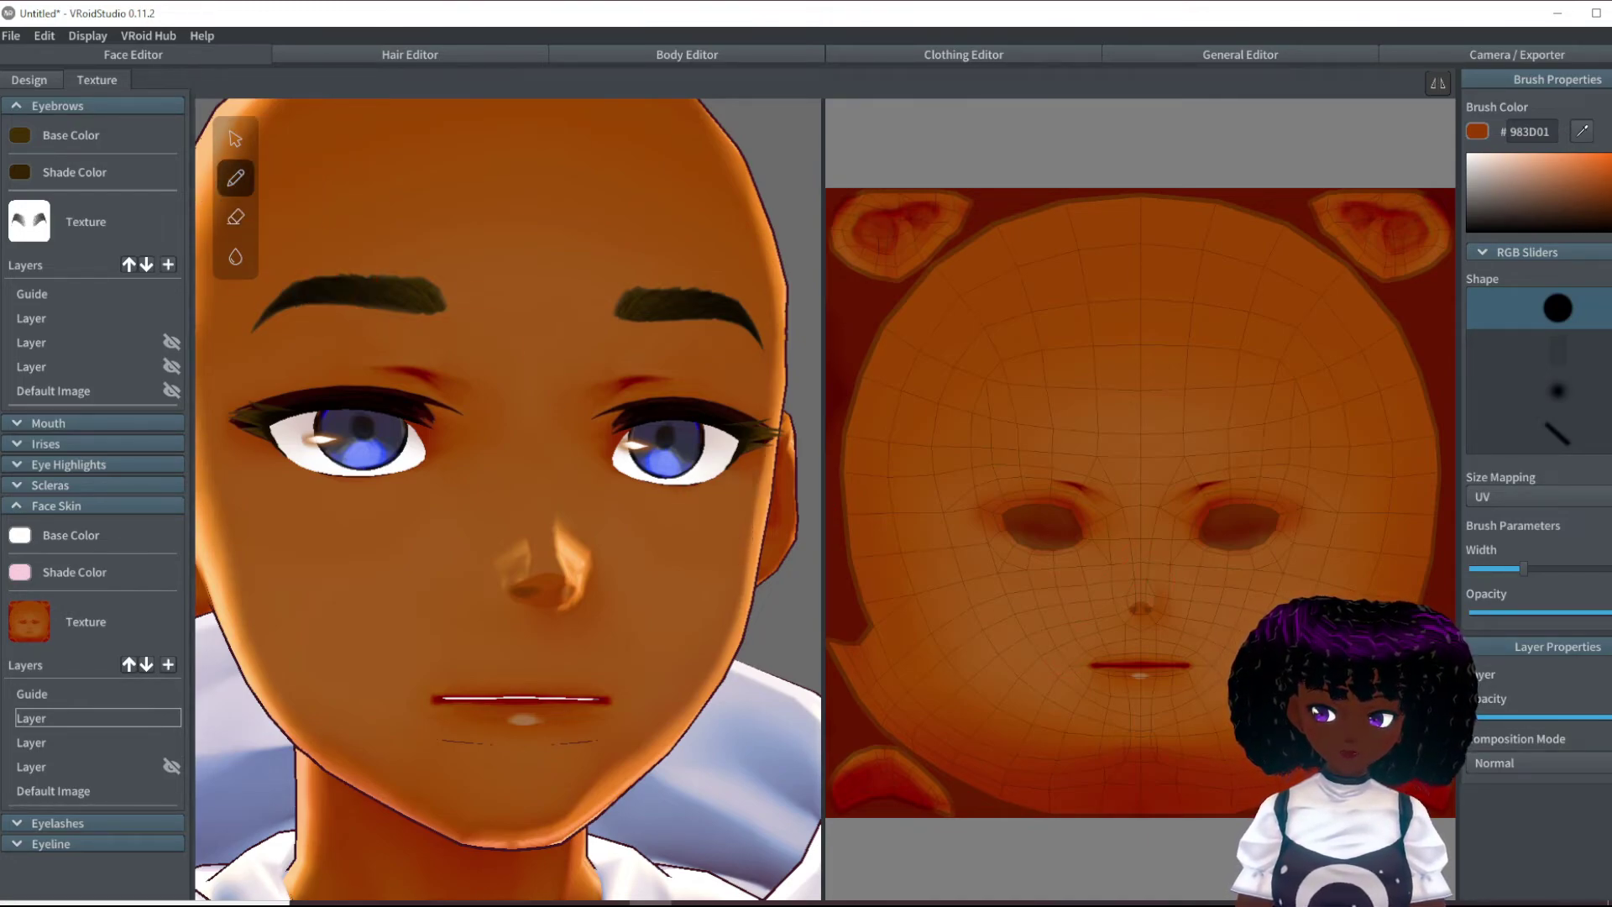
left_click(1560, 396)
scroll(1096, 688, "up", 2)
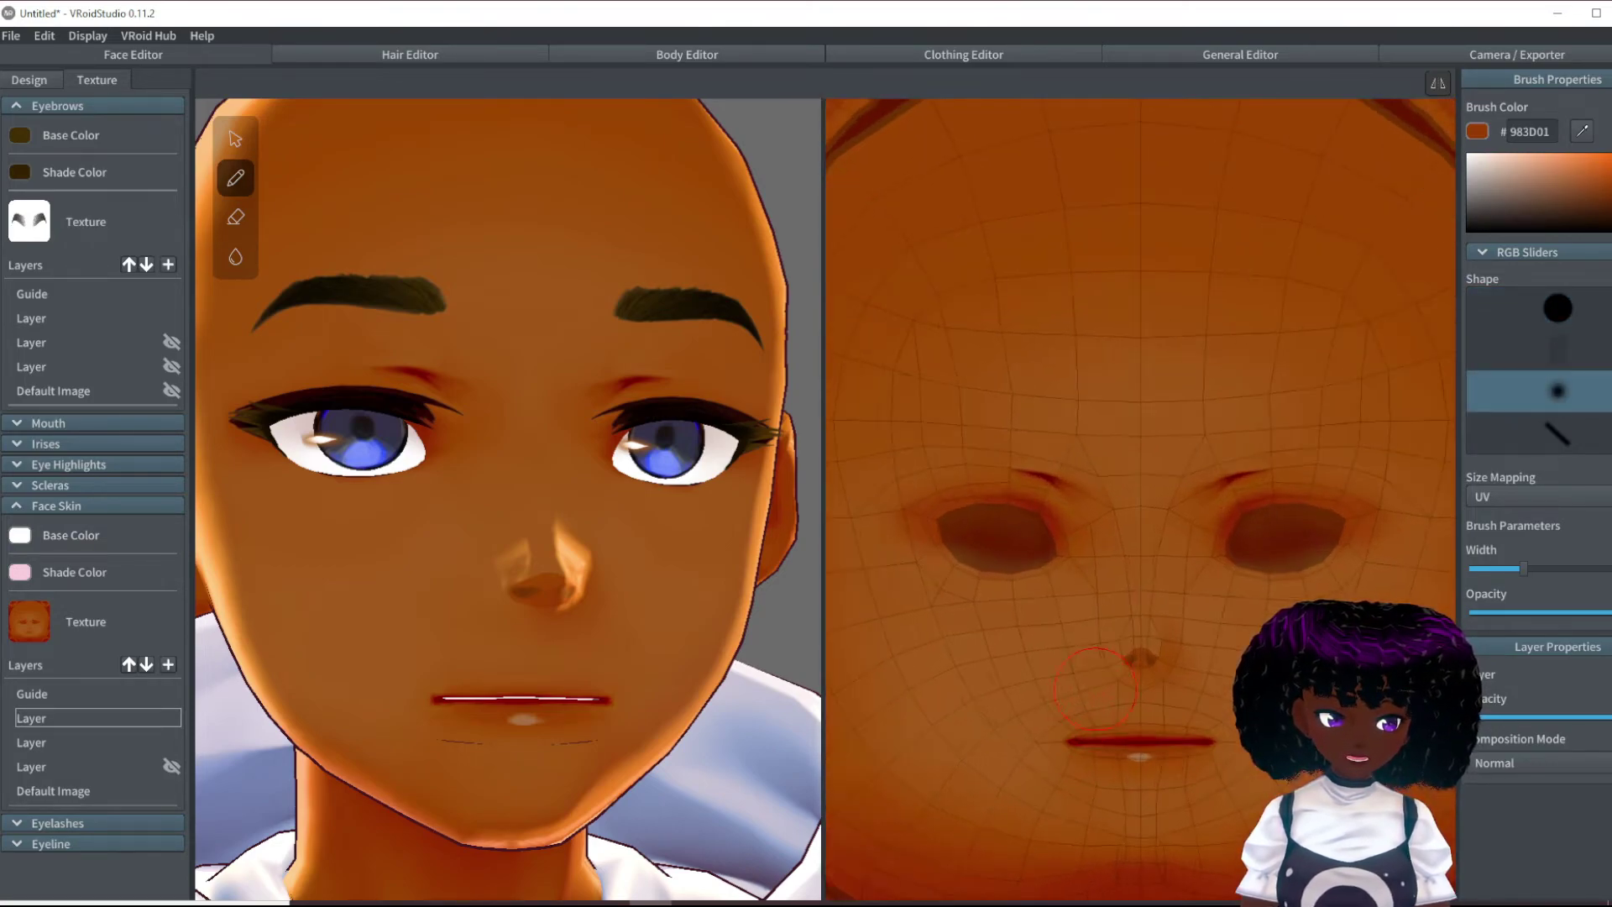
scroll(1186, 798, "up", 1)
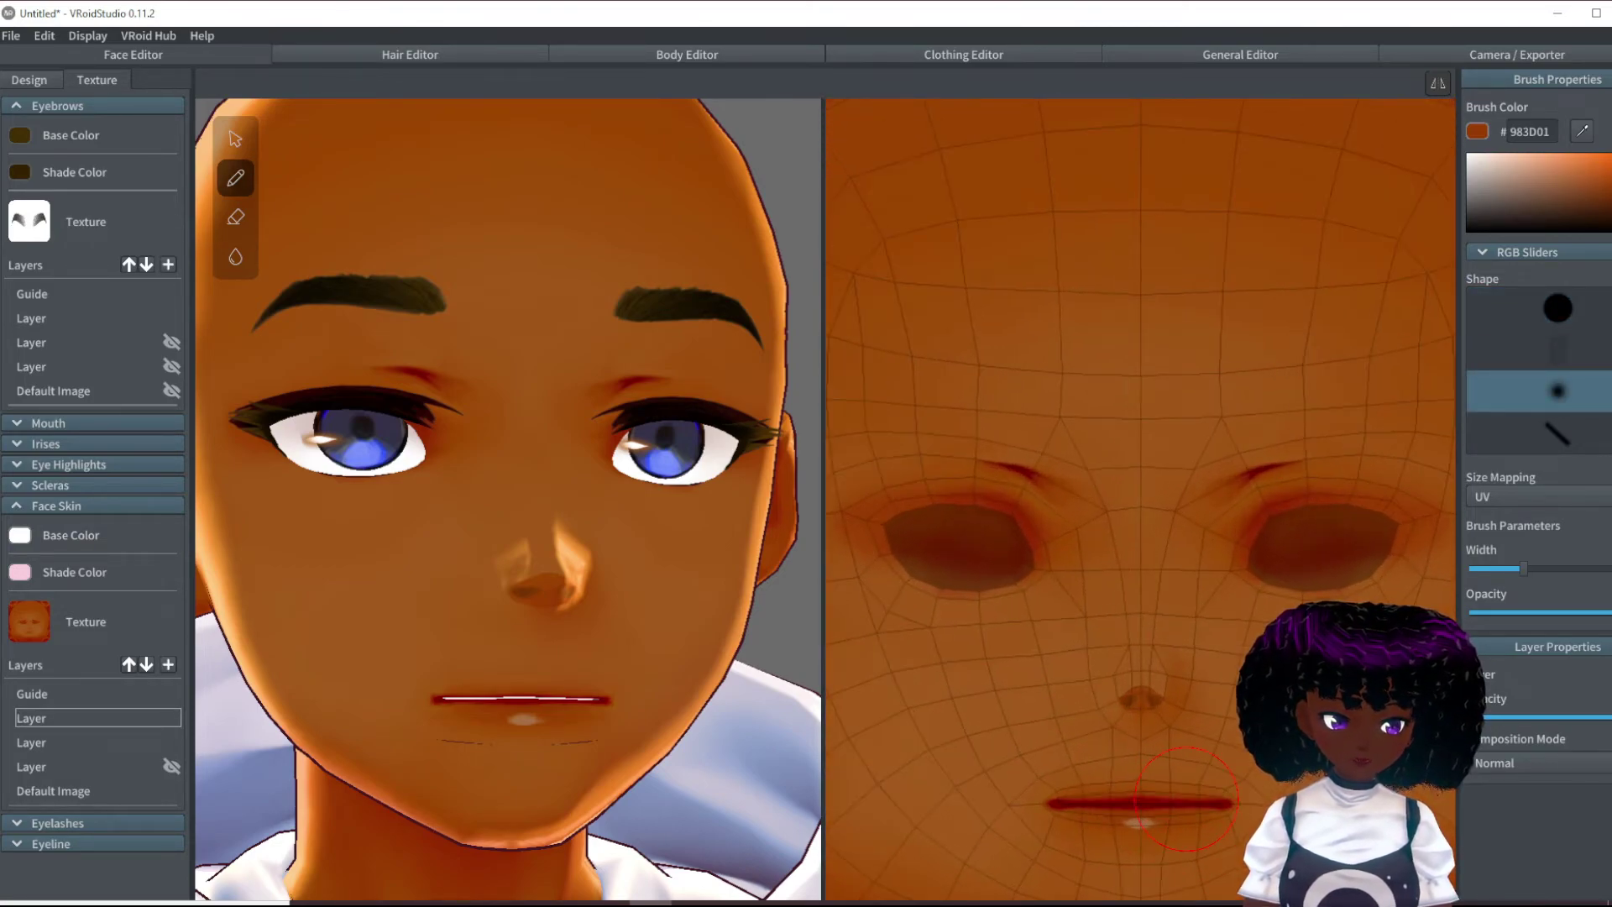
left_click(1491, 570)
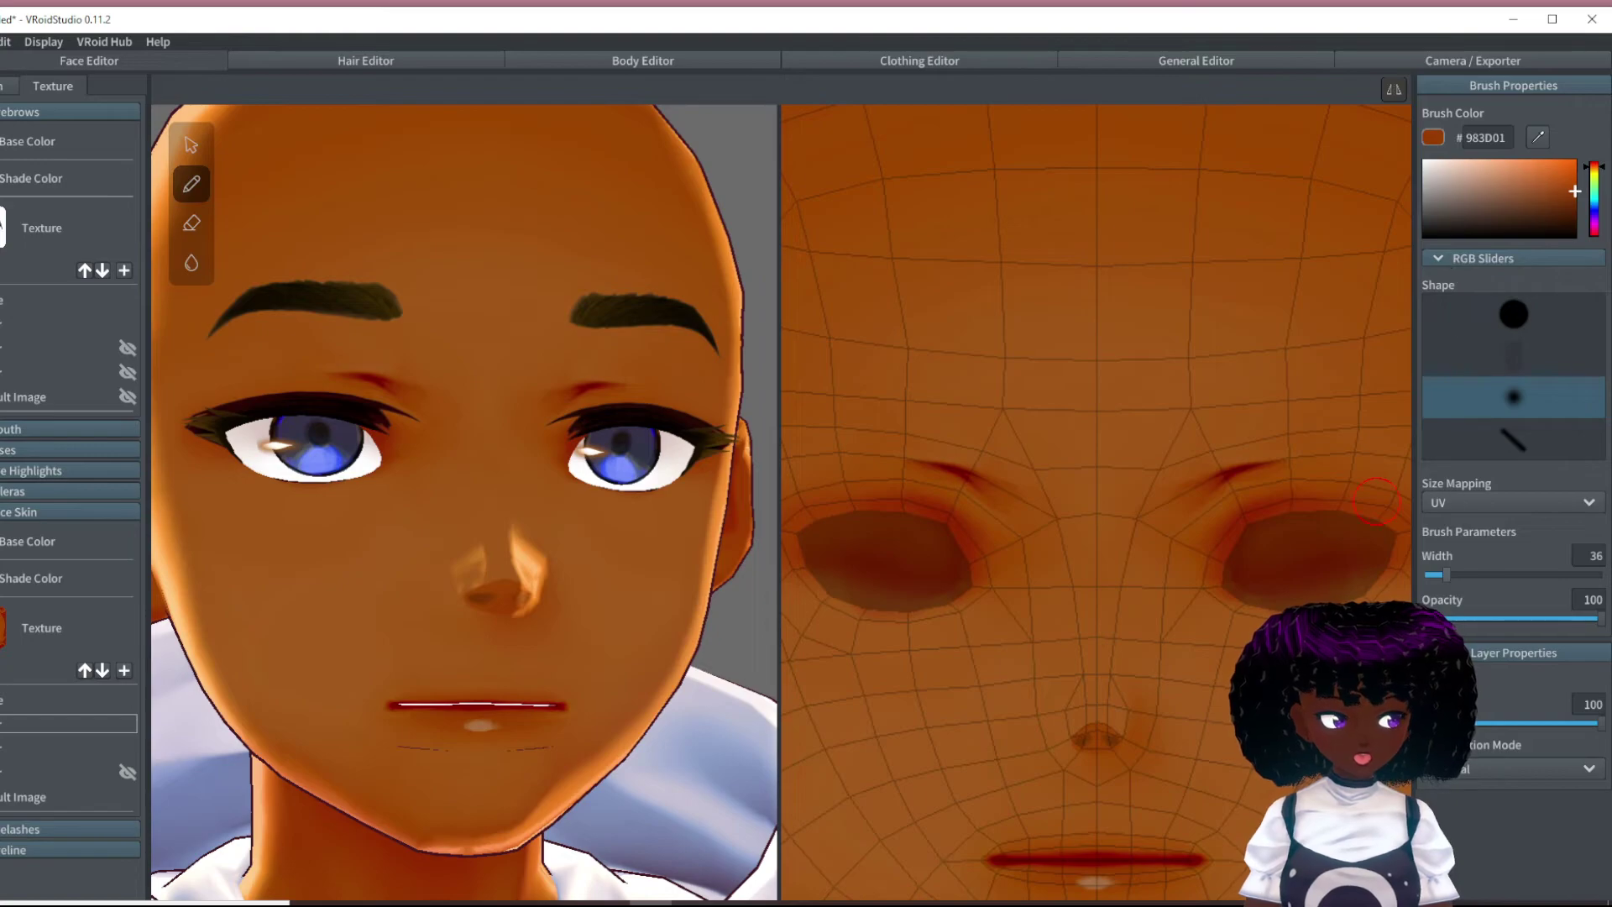
left_click_drag(1447, 571, 1433, 571)
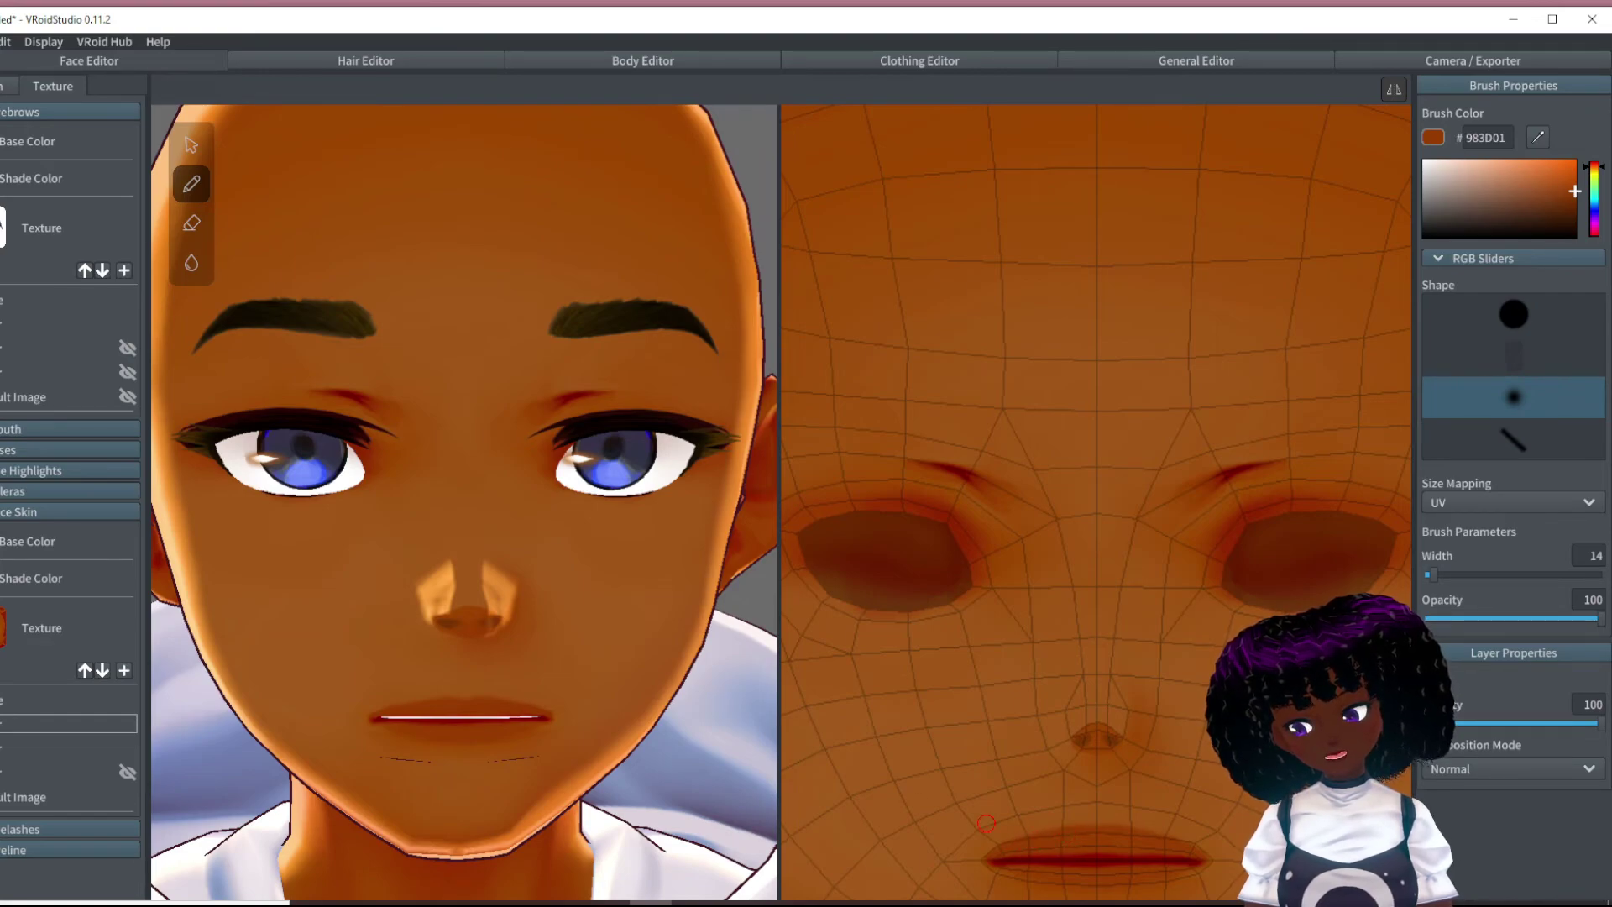
Step: Refine the mouth corners and paint over their outer ends with the sampled skin color #A05611 to shorten the lip line
left_click(191, 223)
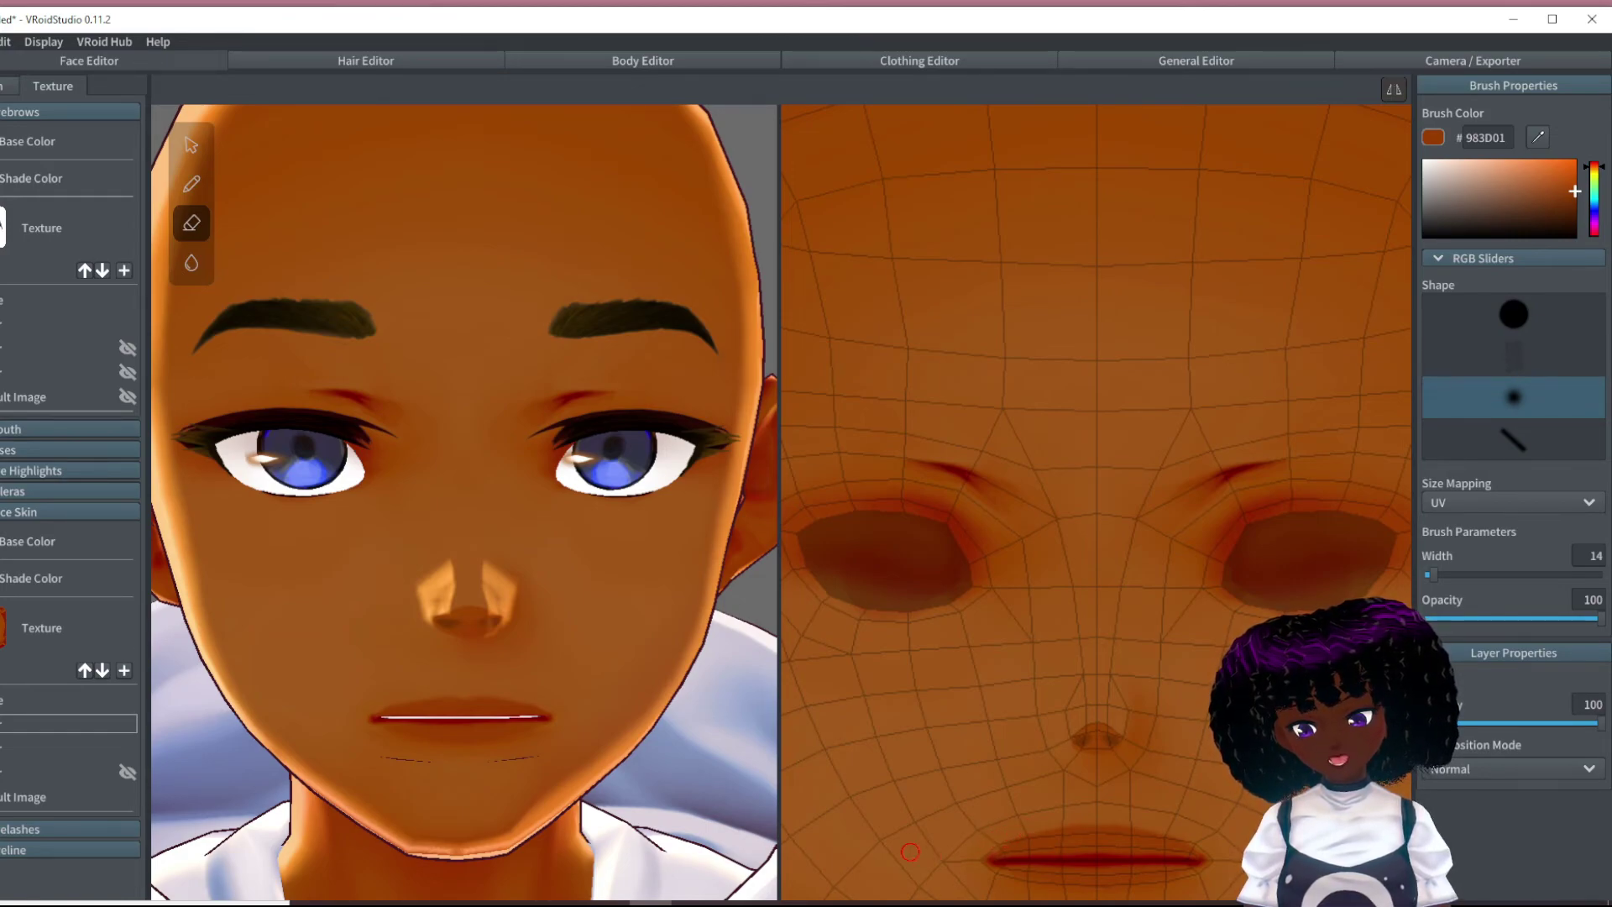
scroll(546, 756, "up", 2)
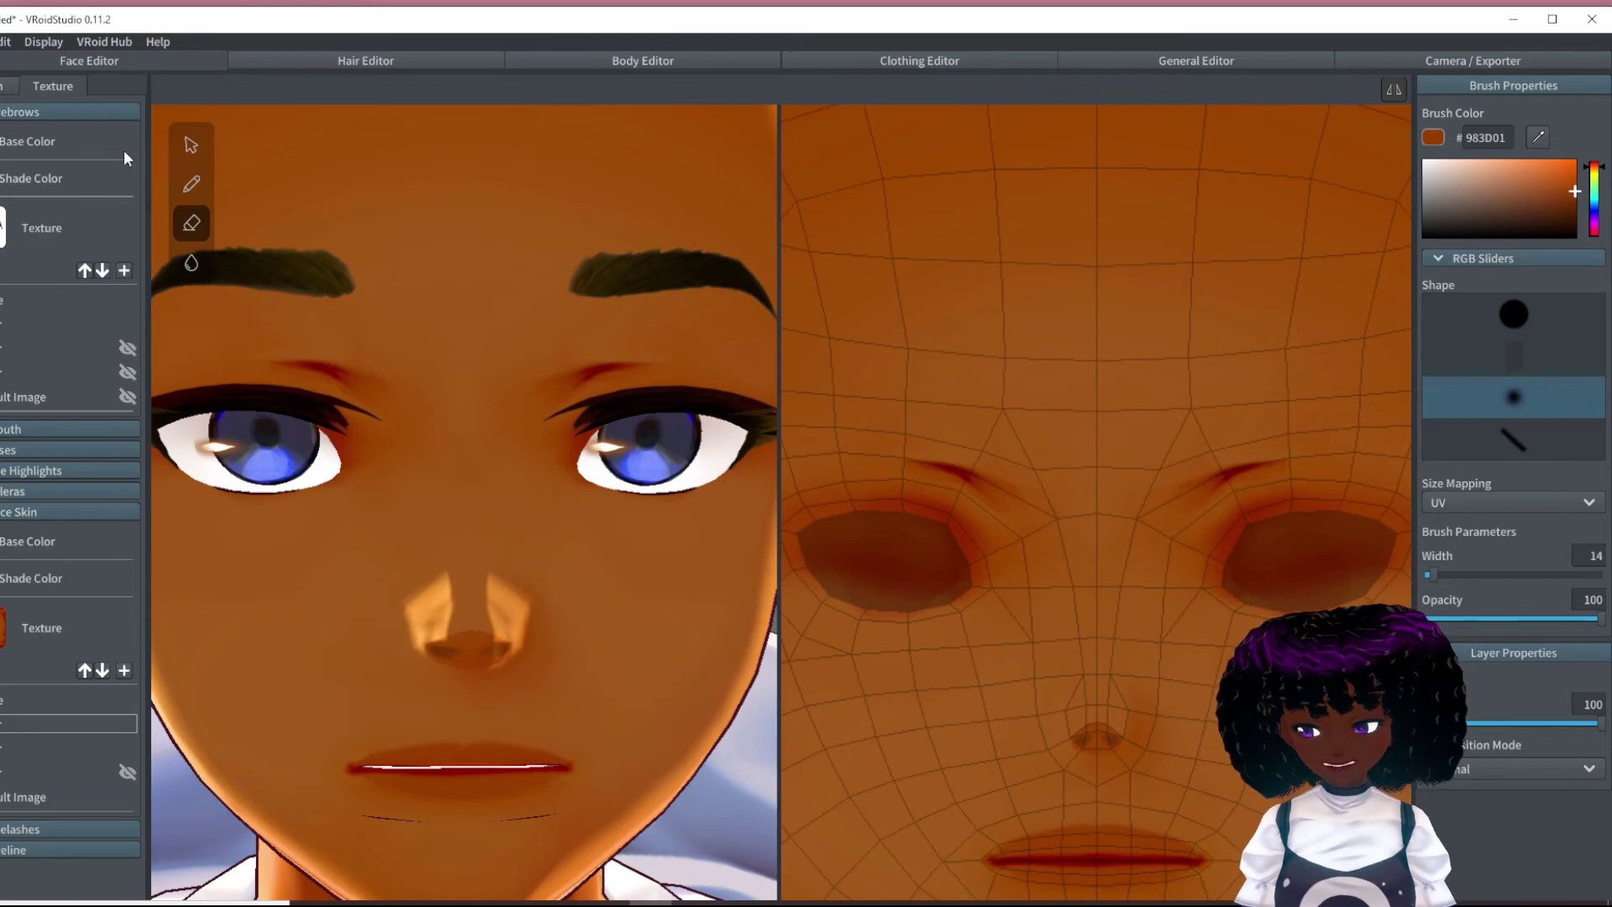
left_click(192, 183)
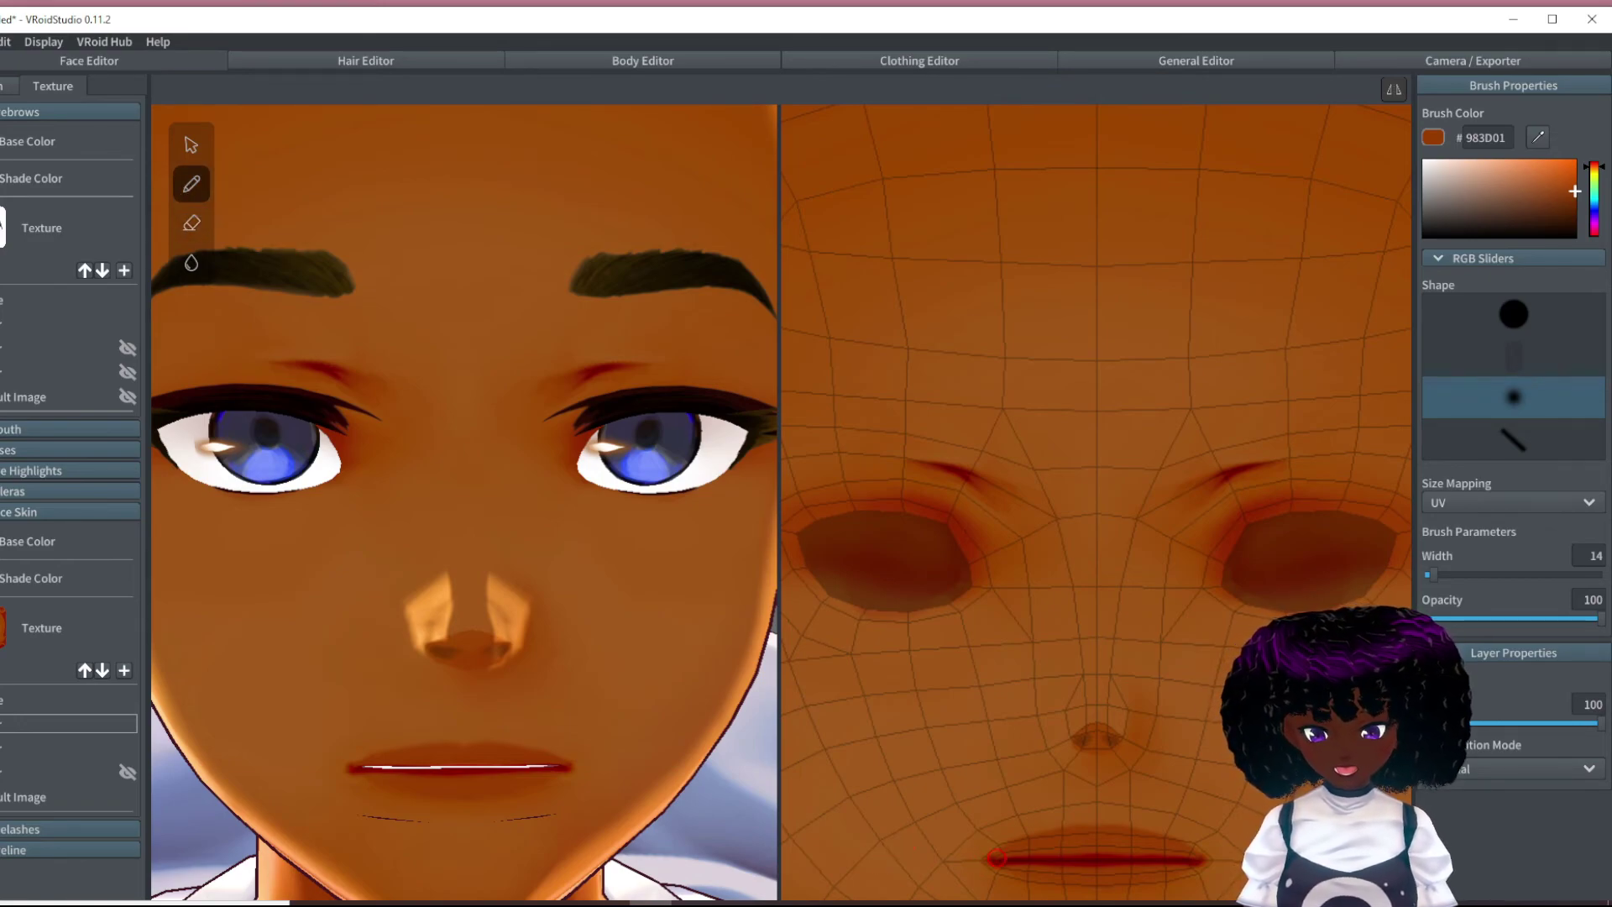
key("e")
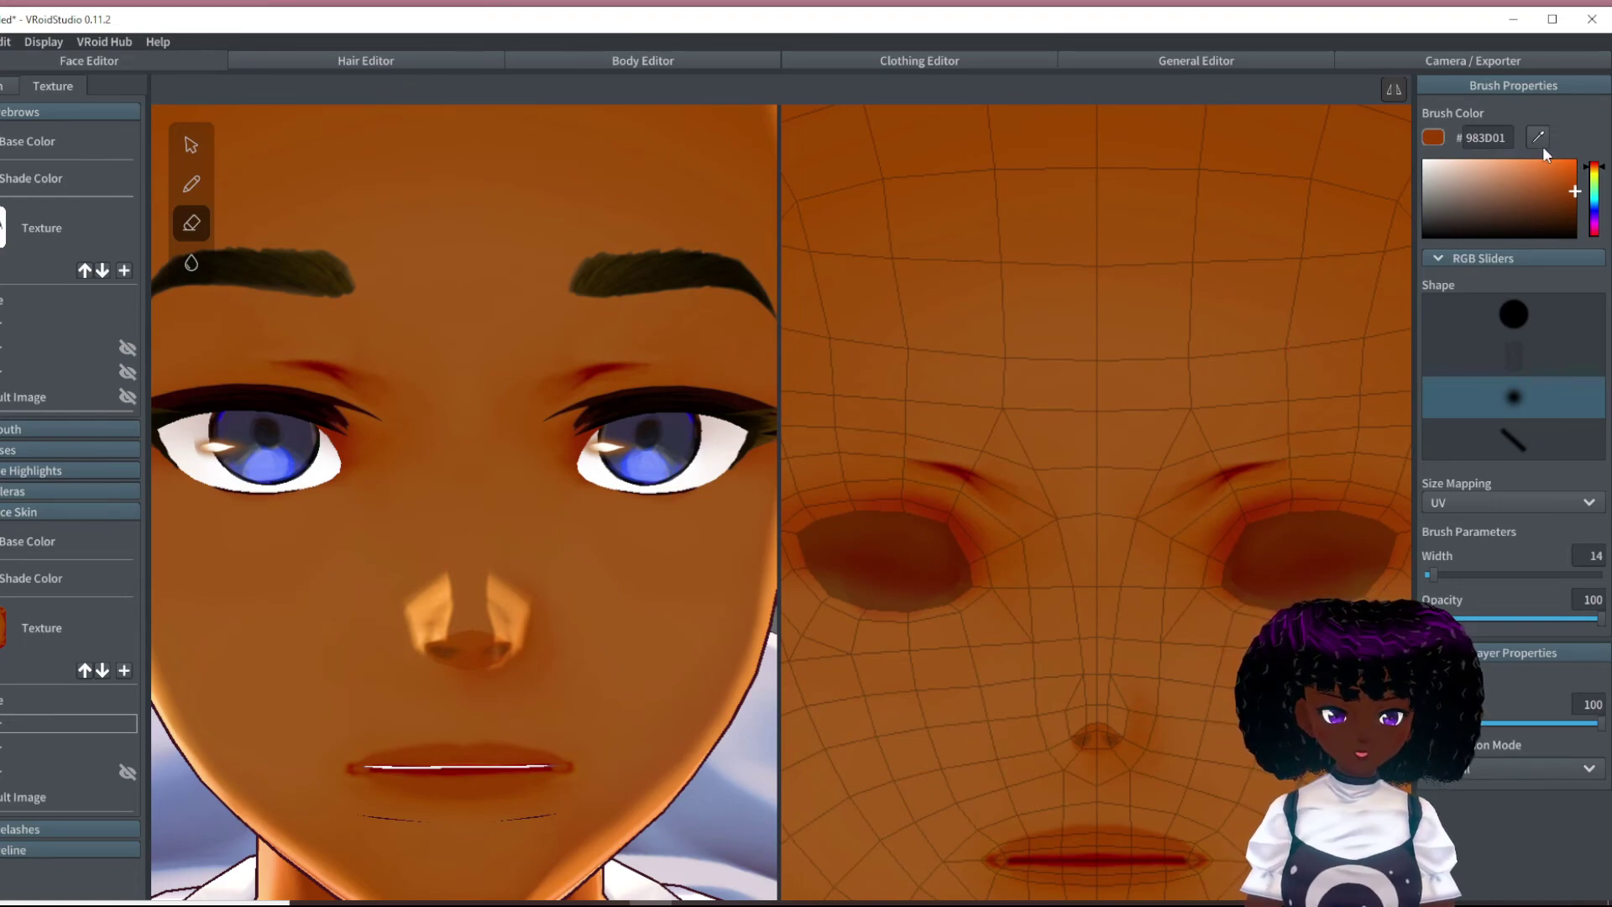
left_click(989, 840)
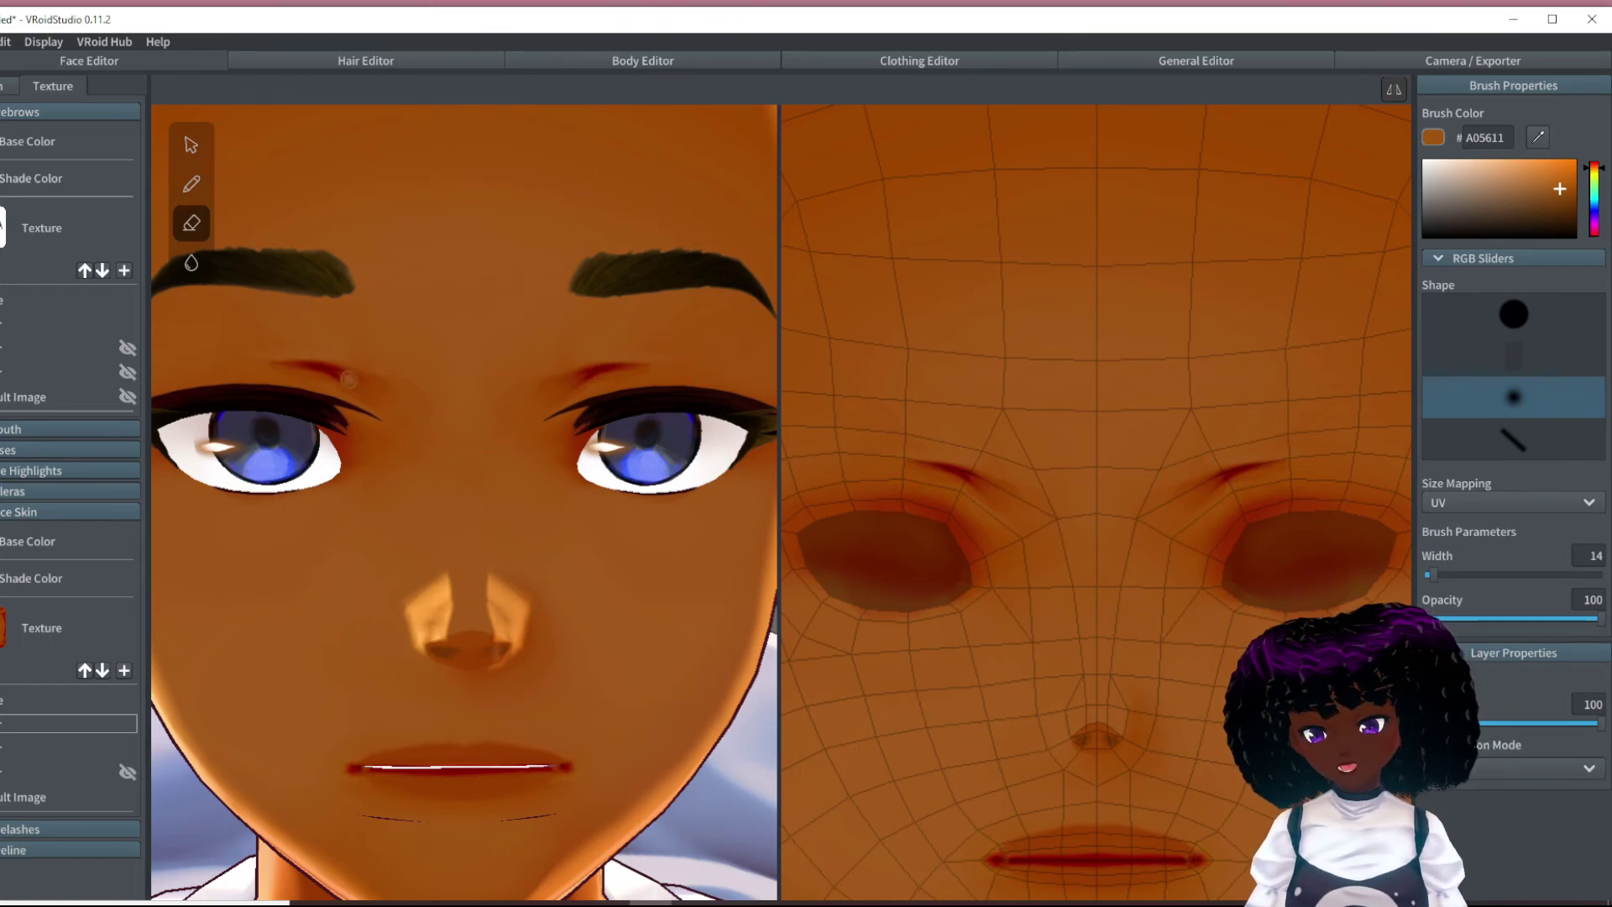
left_click(192, 183)
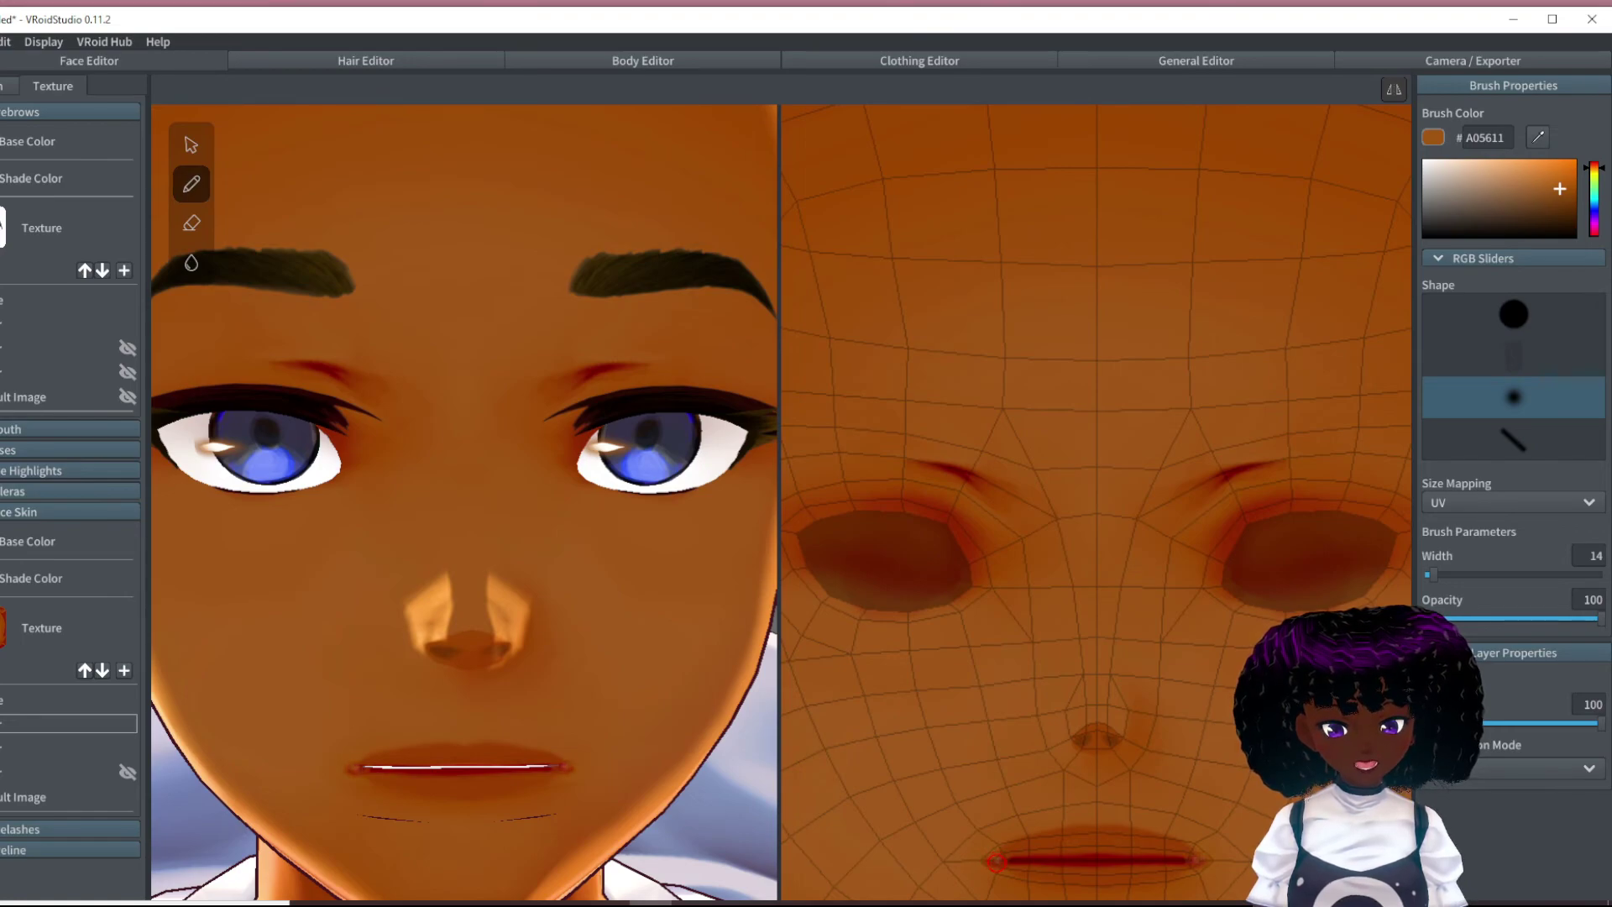
left_click_drag(828, 126, 1166, 542)
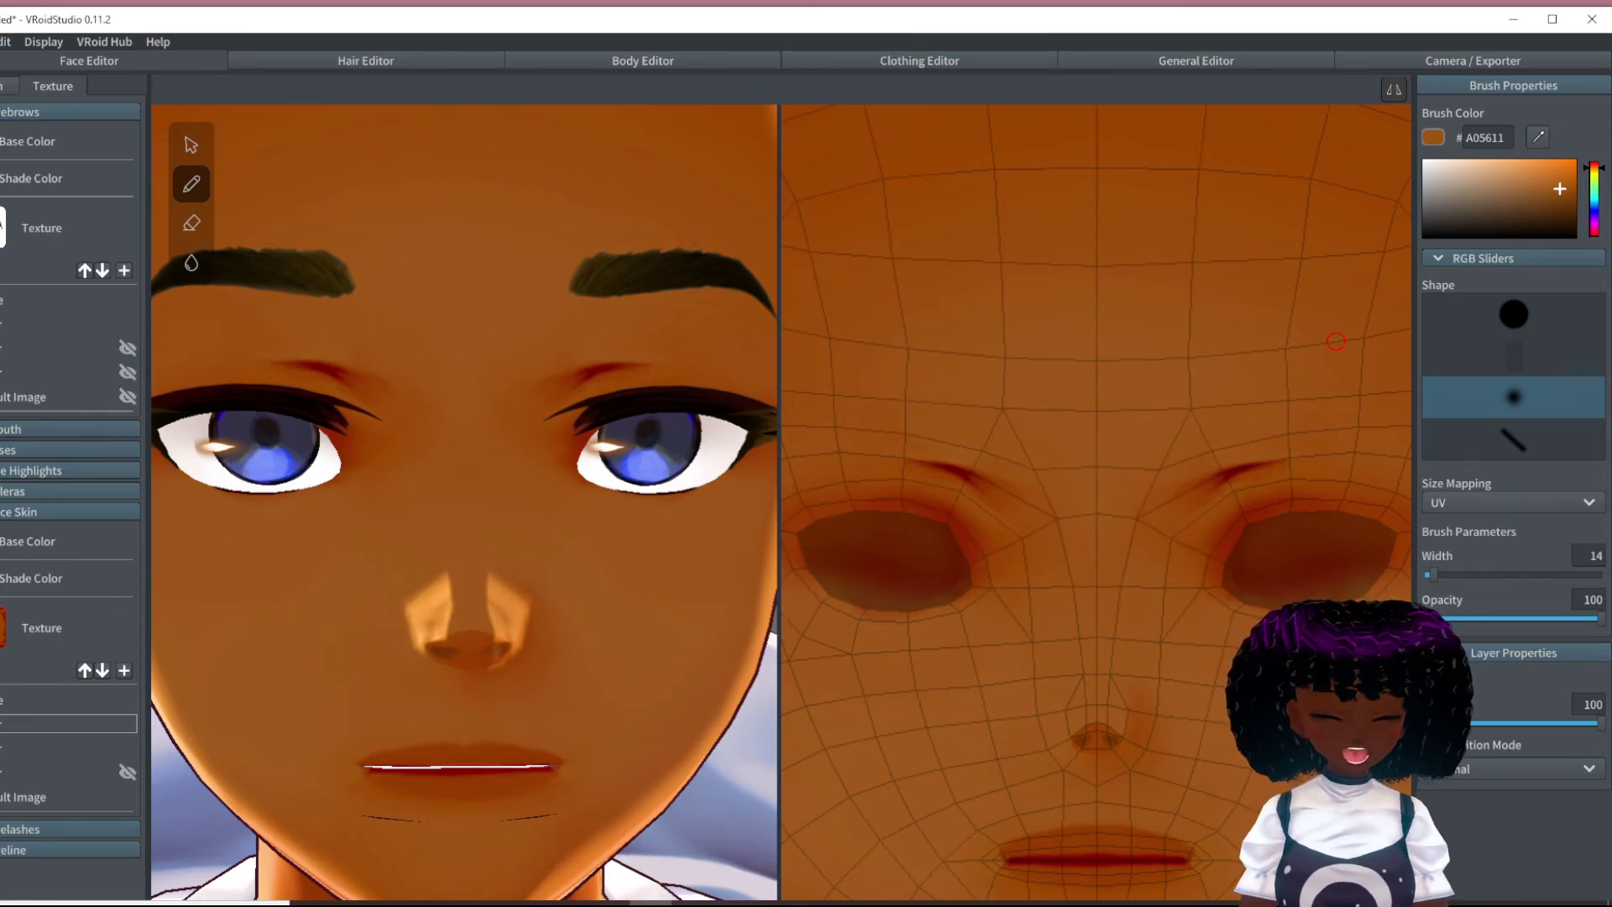
Step: Sample the upper lip's brown #973C00 as the brush color and check the lips on the whole face
left_click(1539, 139)
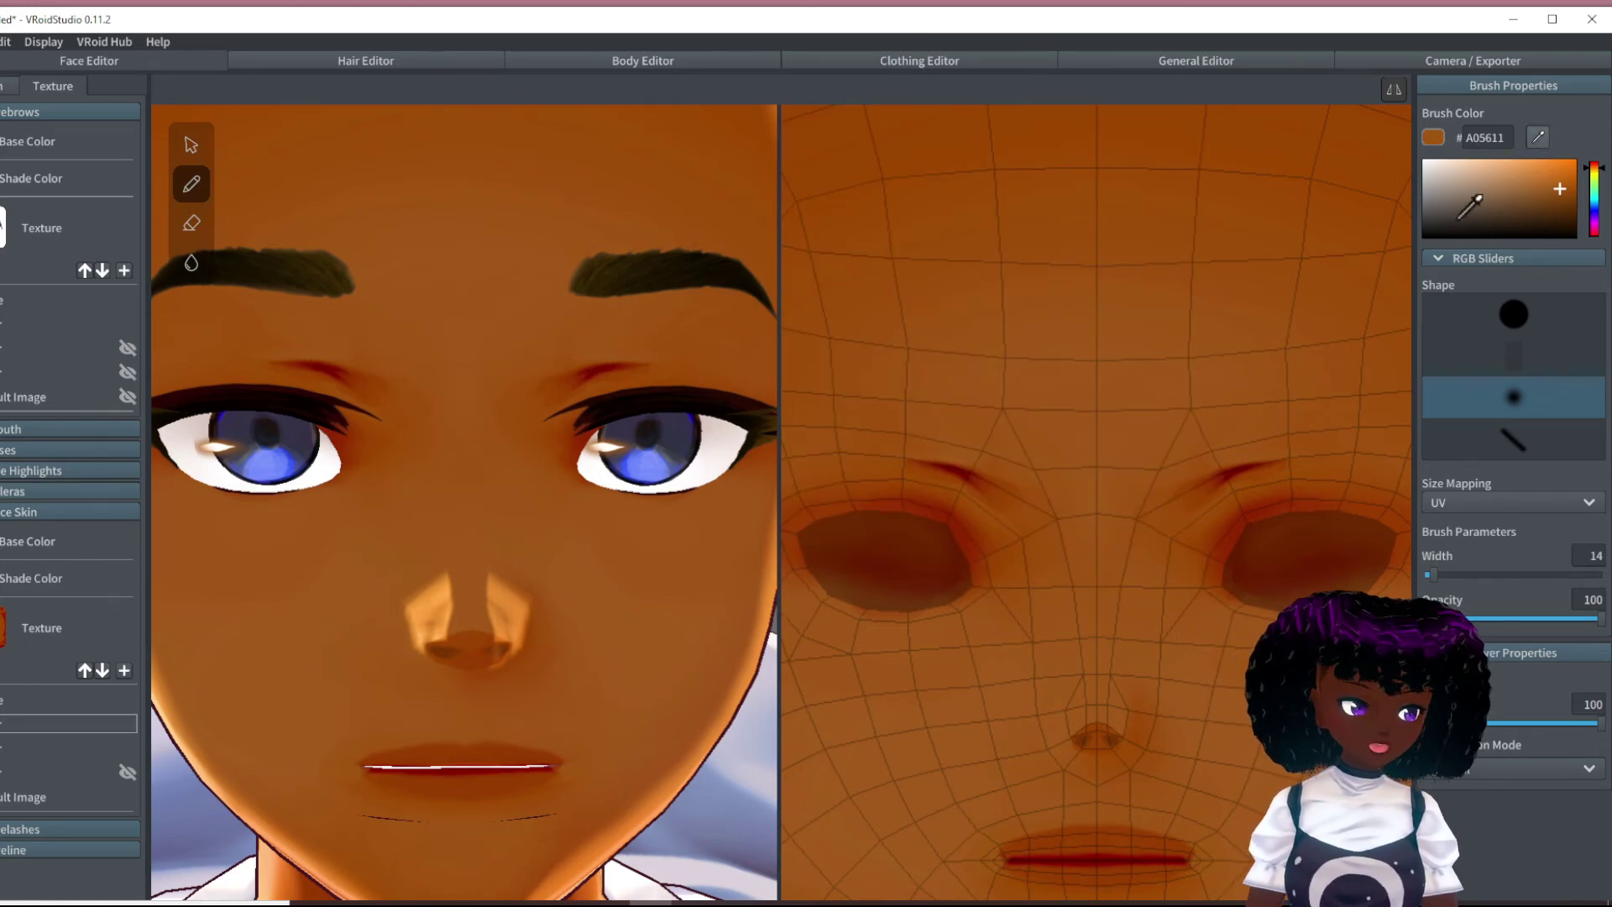
left_click(1047, 839)
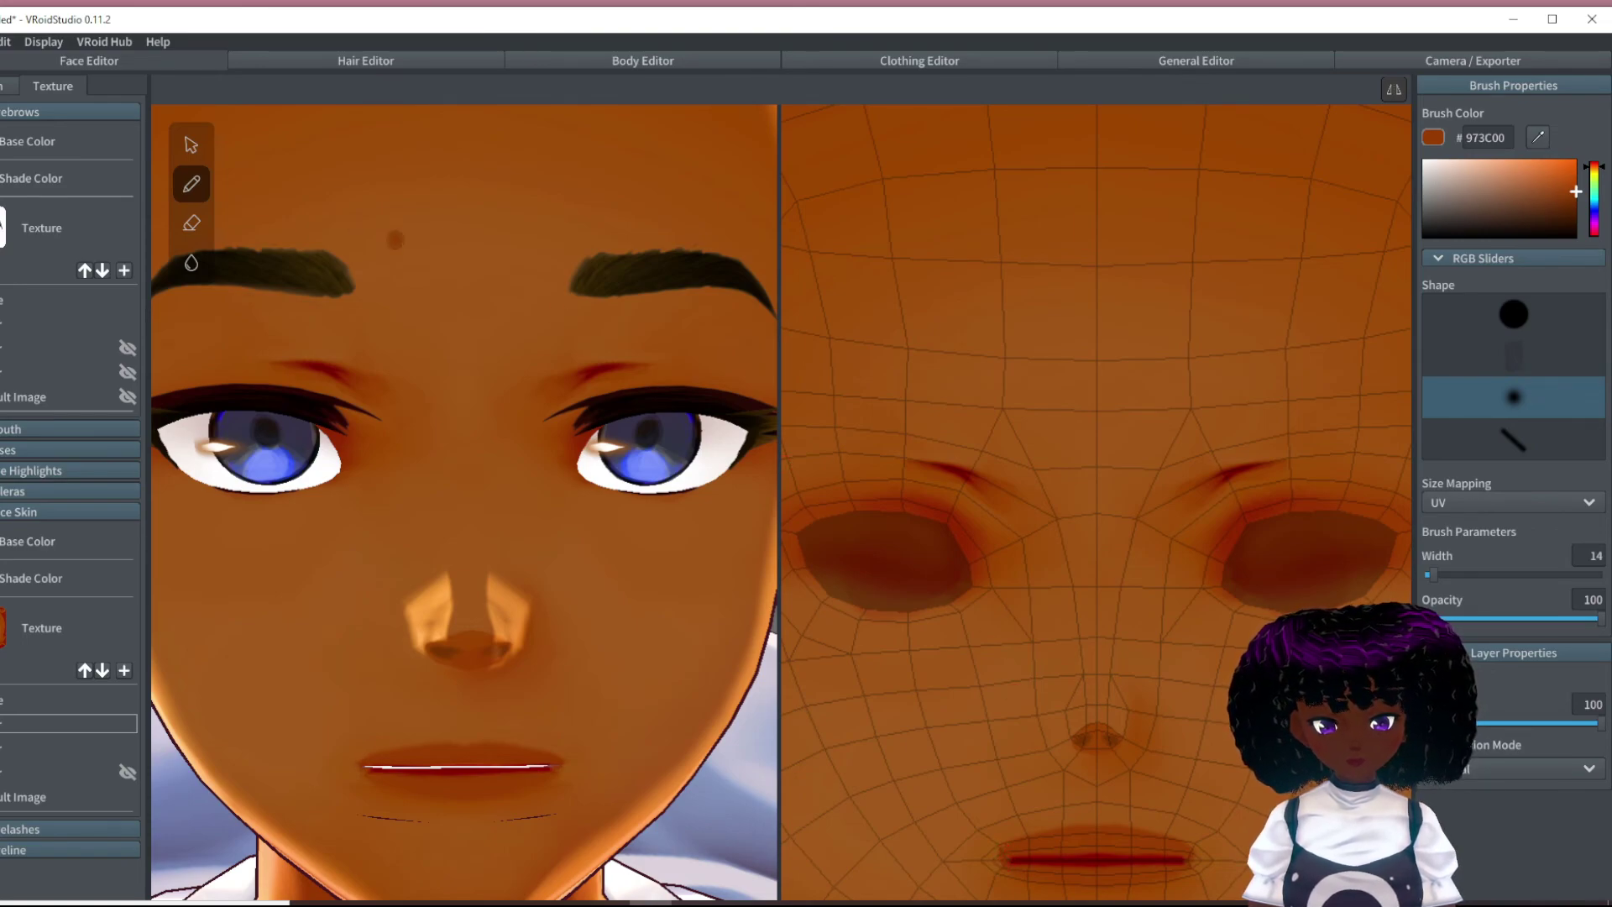
scroll(623, 793, "down", 10)
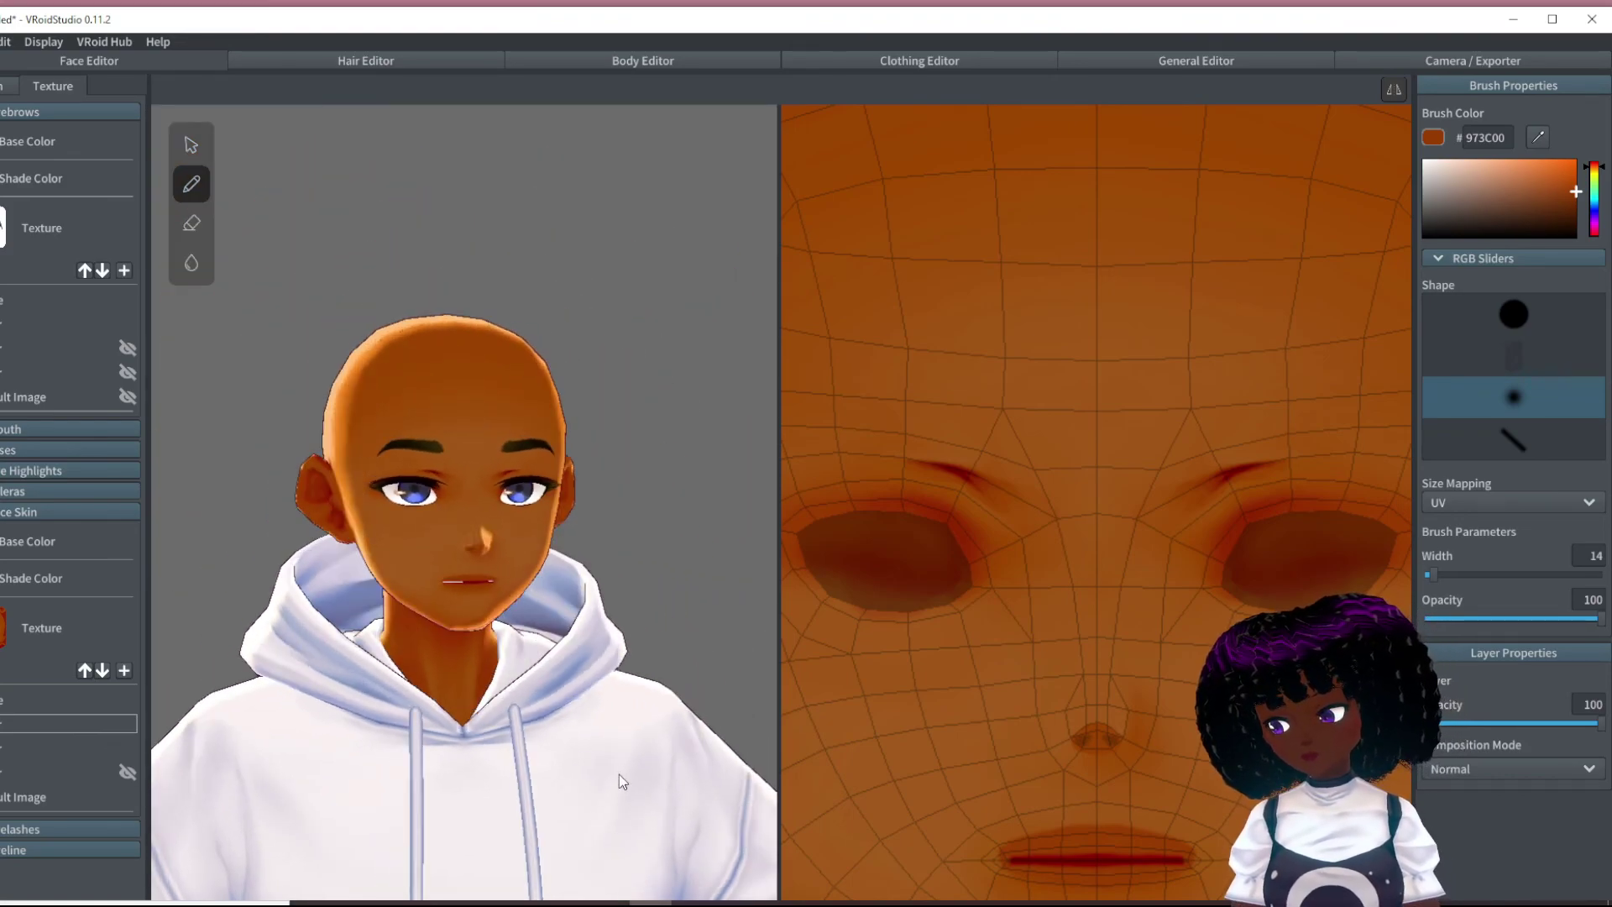
scroll(622, 779, "down", 6)
scroll(584, 629, "up", 10)
right_click_drag(633, 593, 739, 640)
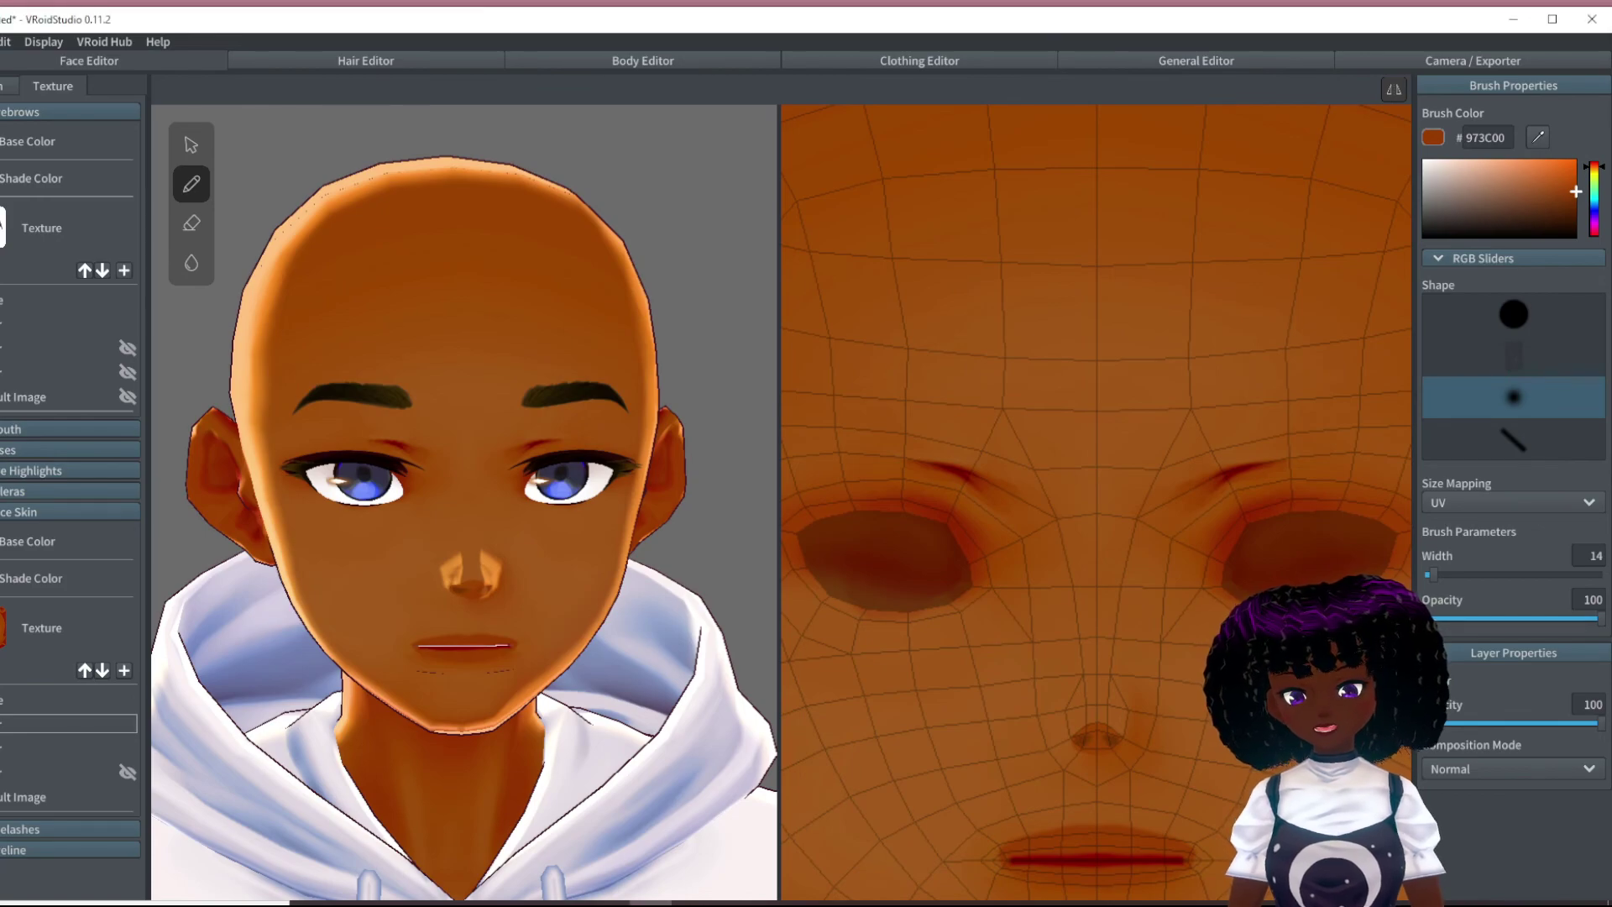
Step: Open the iris texture settings and select the paint layer above the default image
left_click(8, 451)
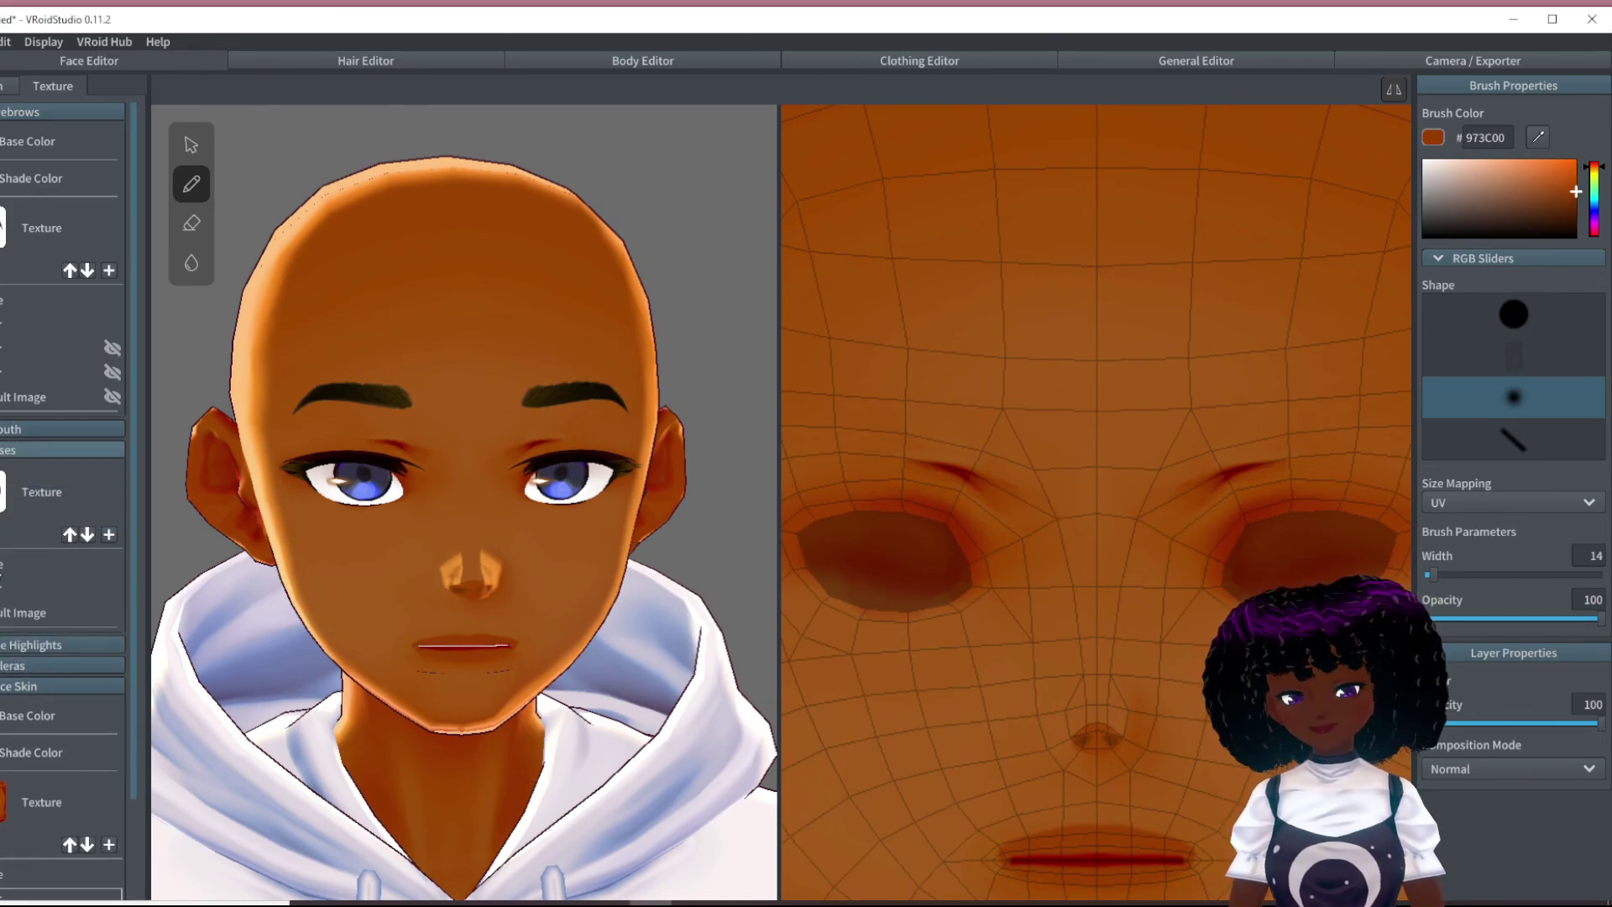
left_click(12, 588)
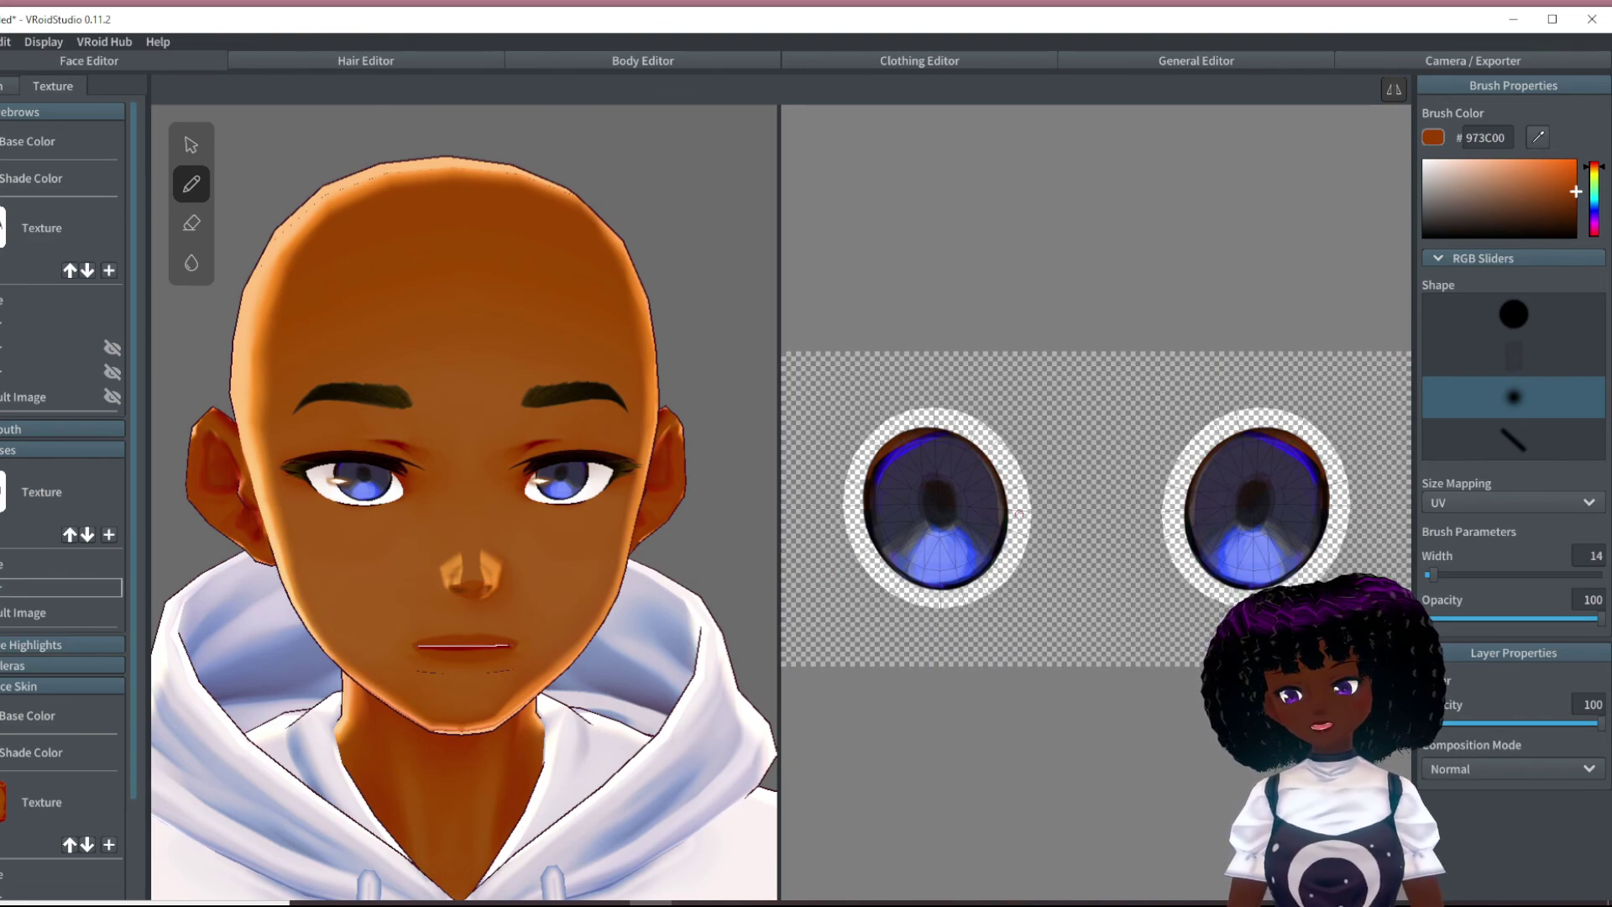
mouse_move(675, 596)
right_mouse_down()
mouse_move(694, 610)
mouse_move(613, 608)
mouse_move(686, 603)
right_mouse_up()
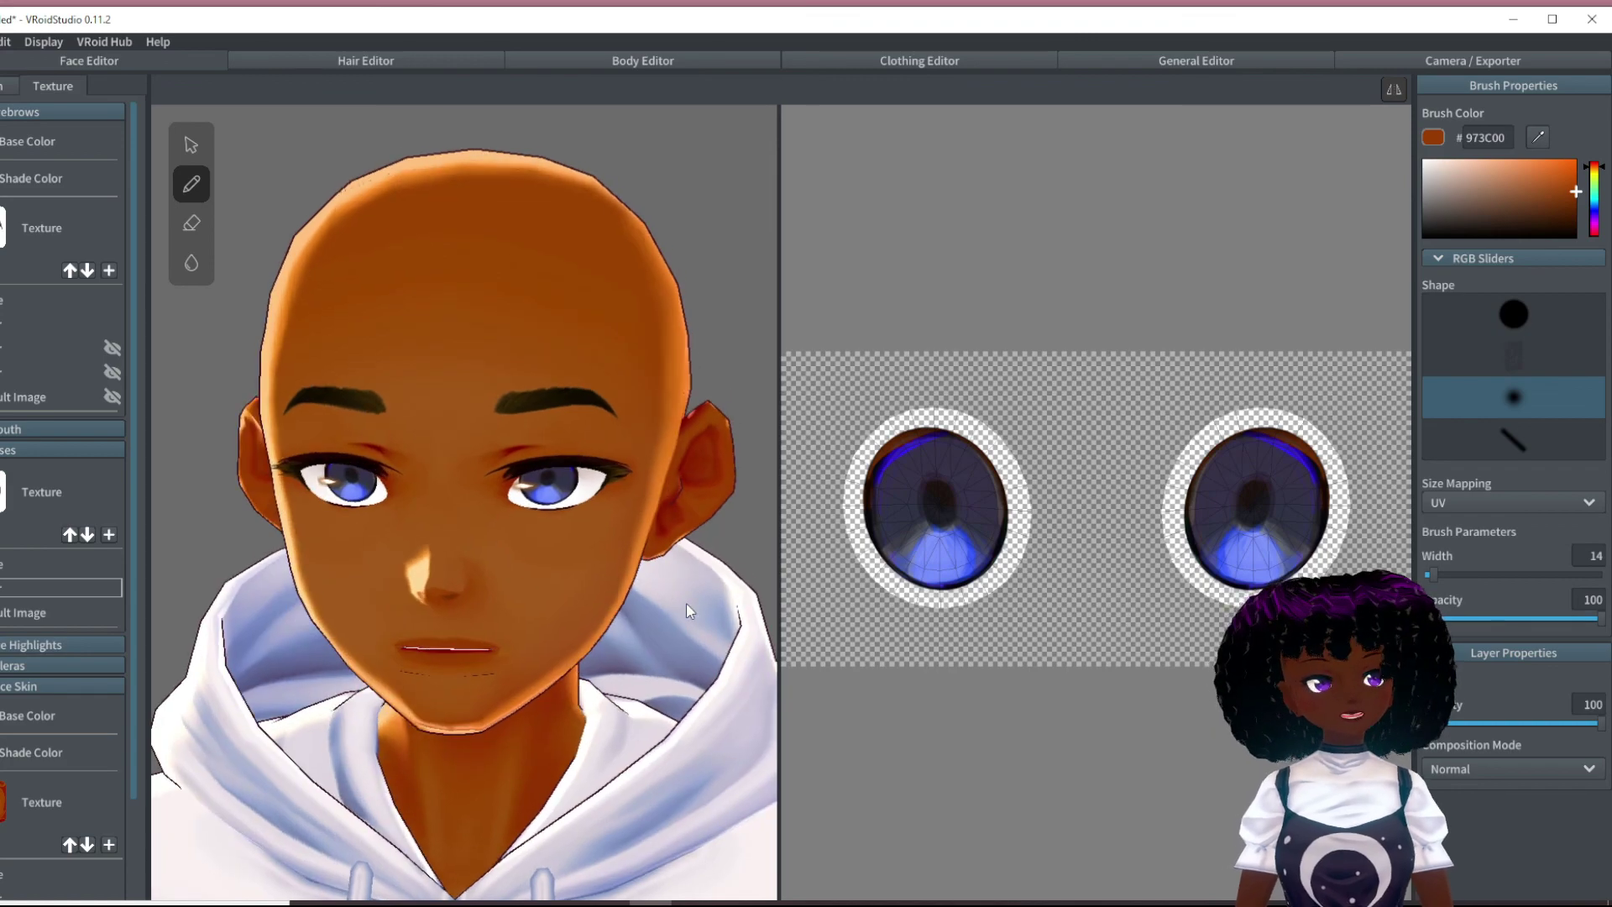